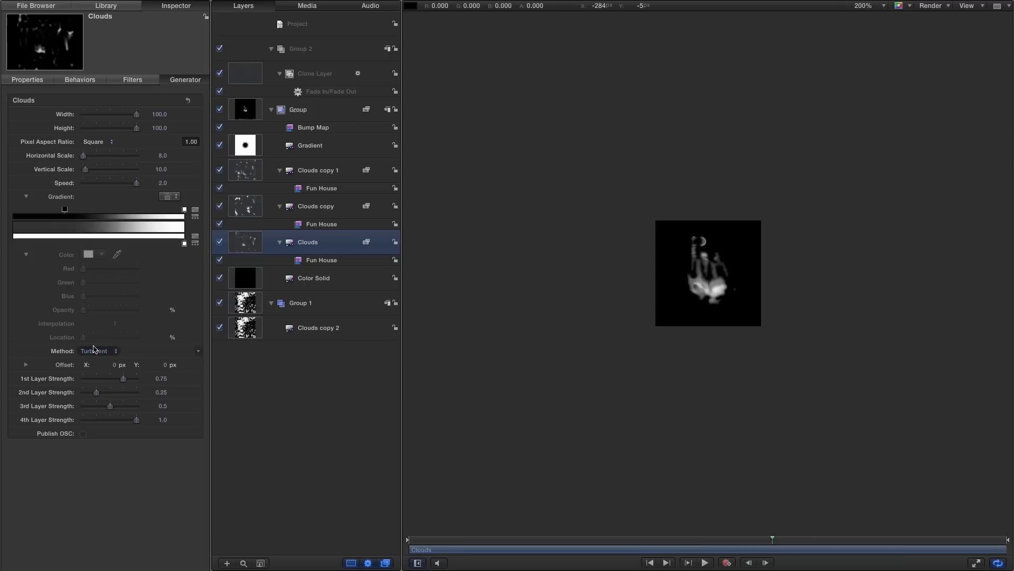
- Set the Method to Normal for the Clouds, Clouds copy and Clouds copy 1 generators
{"action": "left_click", "coordinate": [102, 347]}
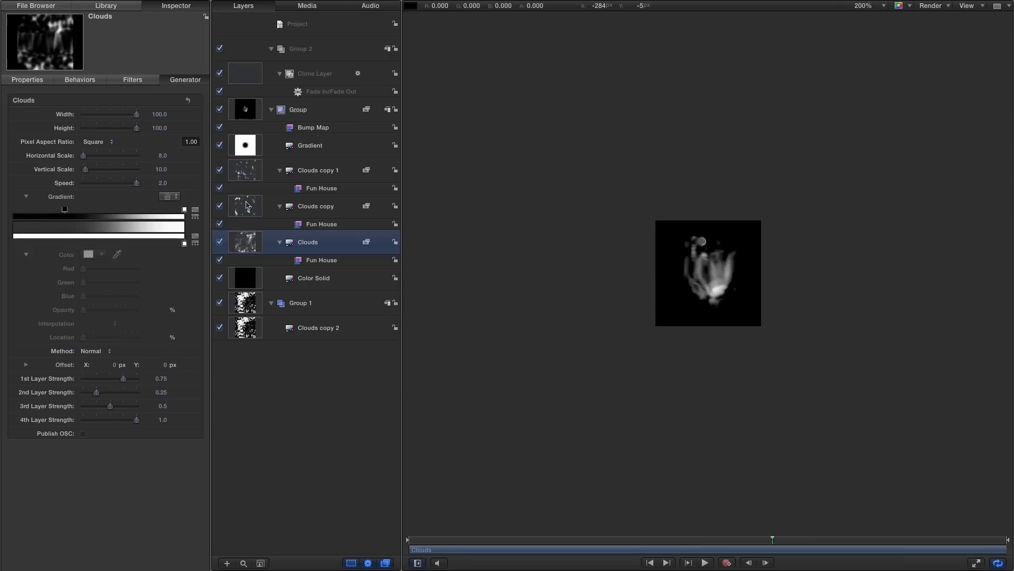
{"action": "key", "text": "Up"}
{"action": "left_click", "coordinate": [95, 350]}
{"action": "left_click", "coordinate": [98, 347]}
{"action": "key", "text": "Up"}
{"action": "left_click", "coordinate": [95, 351]}
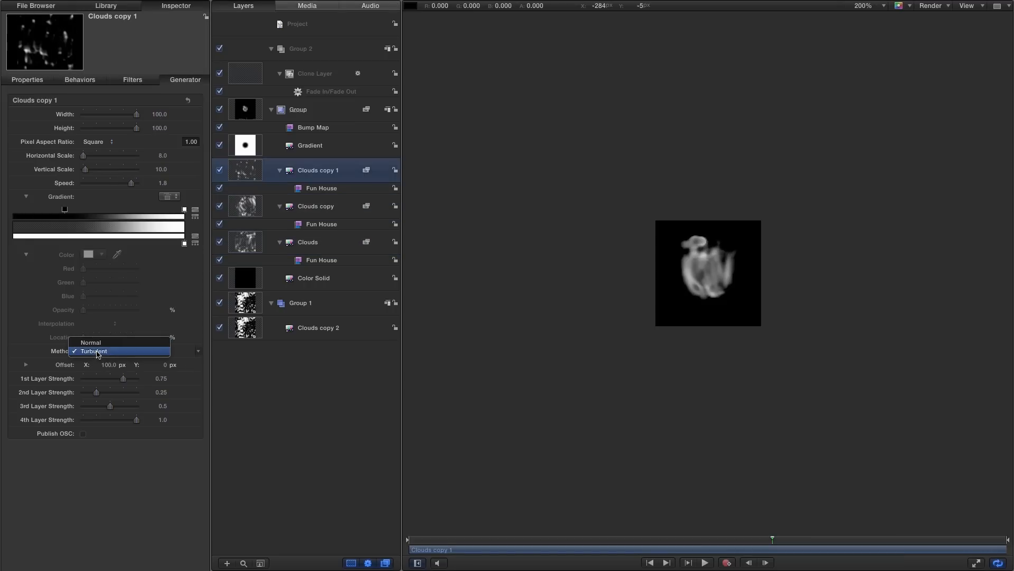
{"action": "left_click", "coordinate": [94, 342]}
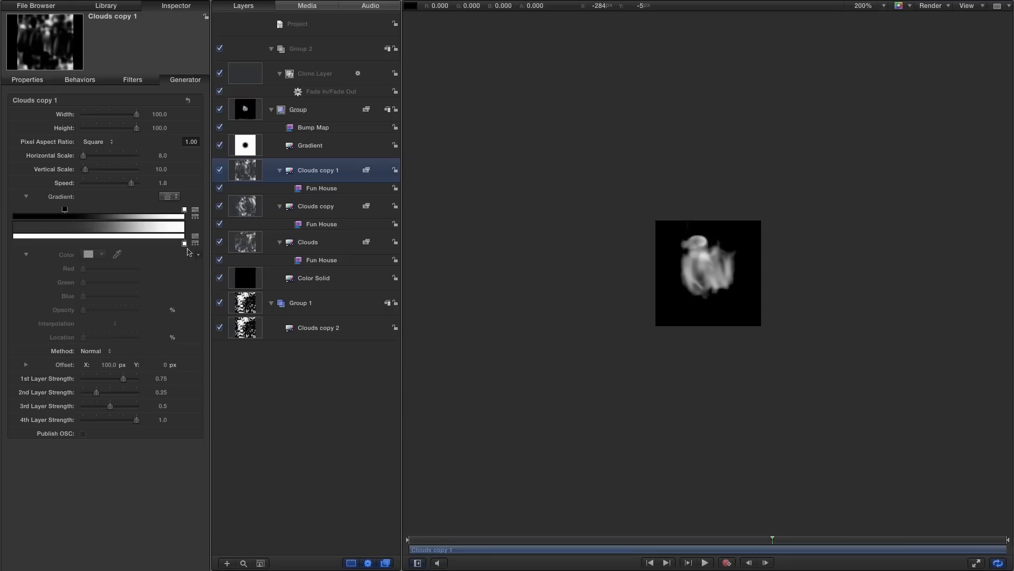
- Darken the white end colour of the Clouds copy 1 gradient to light grey, about 0.86 for red, green and blue
{"action": "left_click", "coordinate": [185, 244]}
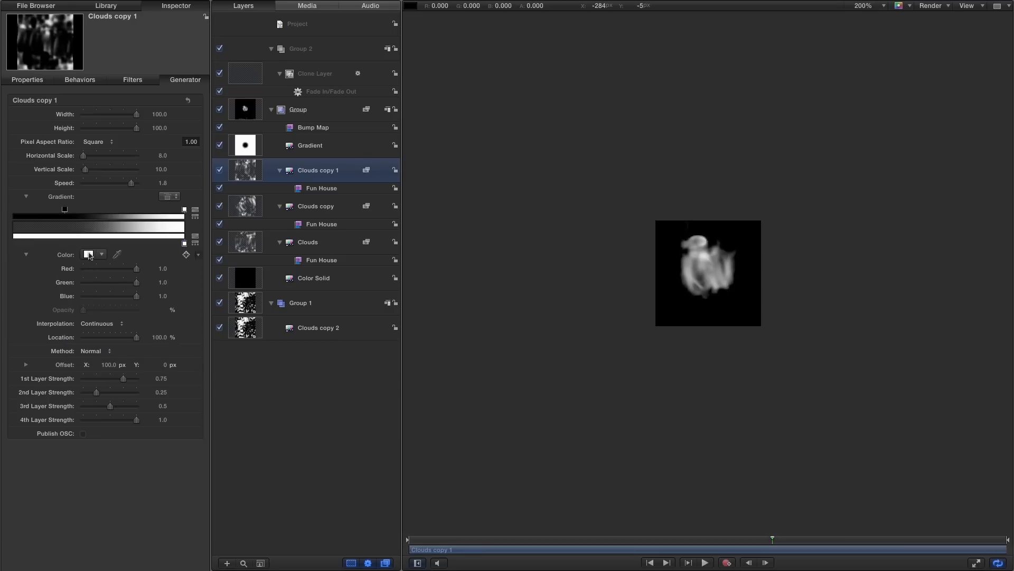
{"action": "left_click", "coordinate": [88, 254]}
{"action": "left_click", "coordinate": [314, 227]}
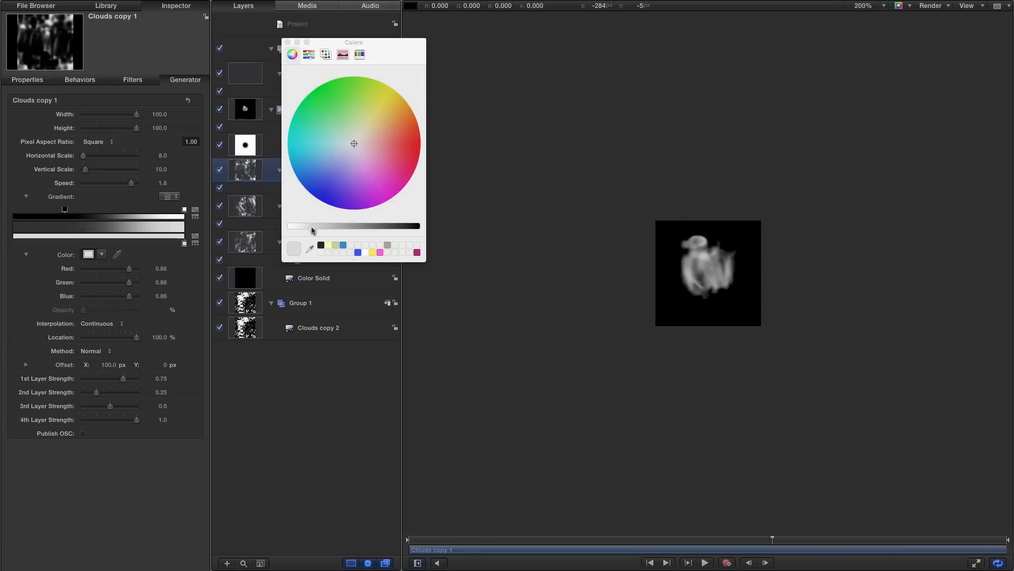
{"action": "left_click_drag", "start_coordinate": [393, 50], "coordinate": [531, 45]}
- Darken the white gradient end to light grey for Clouds copy (about 0.88) and Clouds (about 0.85)
{"action": "left_click", "coordinate": [241, 202]}
{"action": "left_click", "coordinate": [185, 243]}
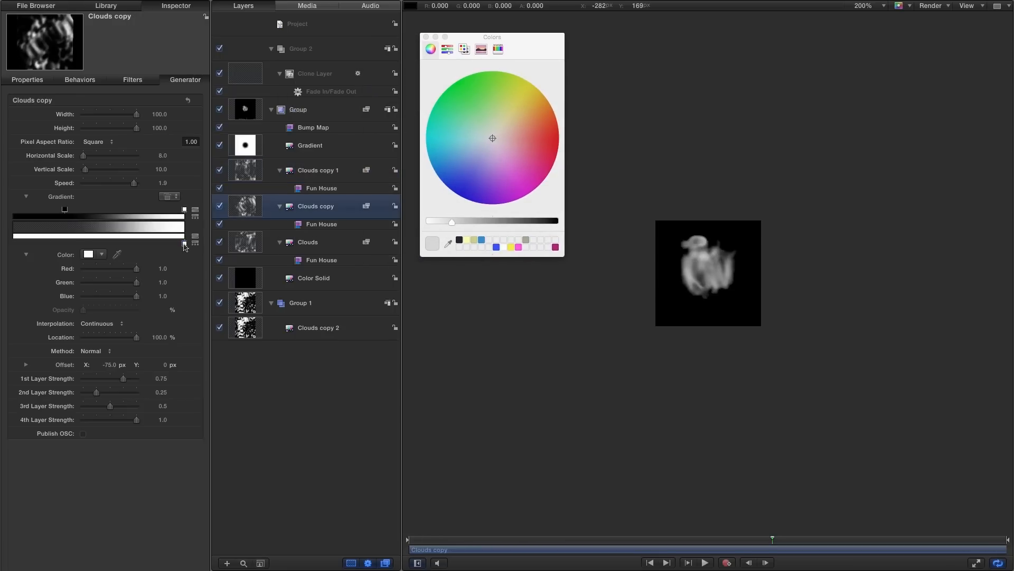
{"action": "left_click", "coordinate": [443, 221]}
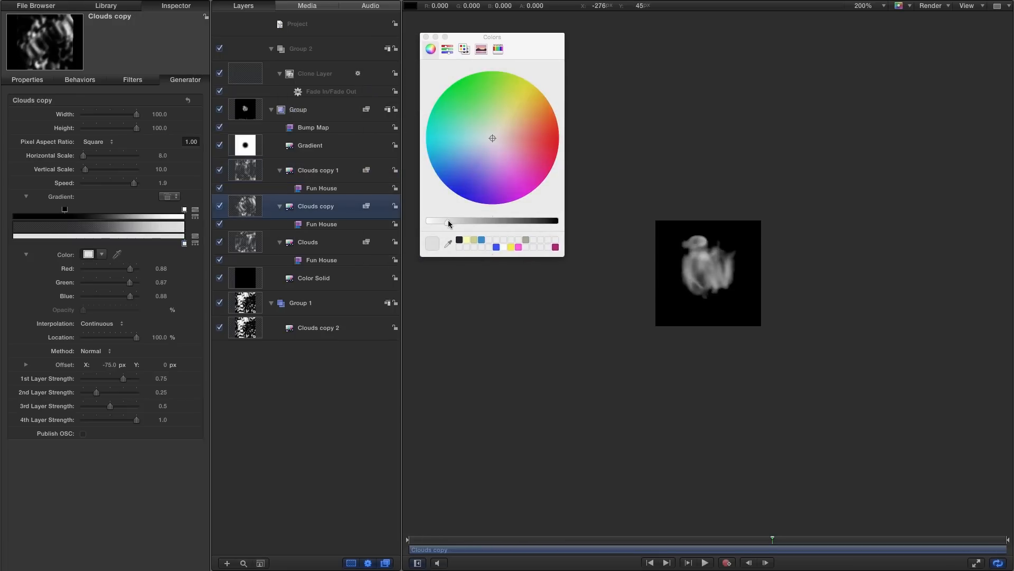
{"action": "left_click", "coordinate": [254, 247]}
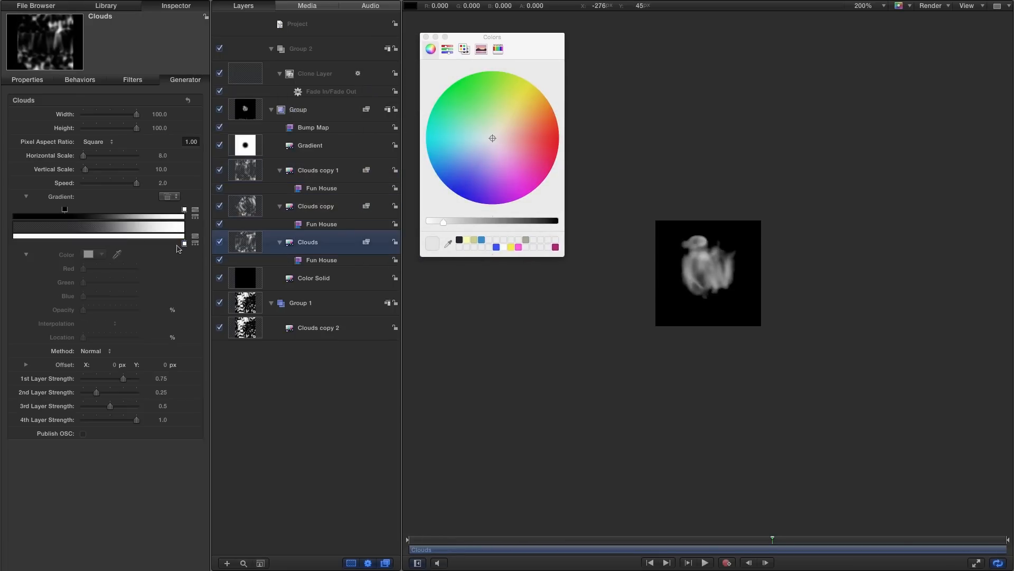
{"action": "left_click", "coordinate": [185, 244]}
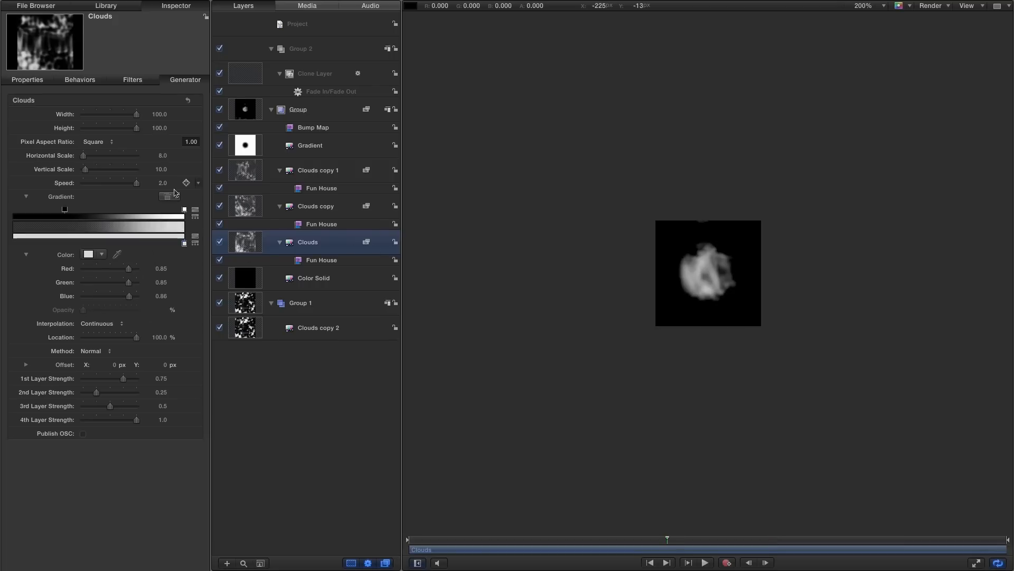
- Set the generator Speed to 1 for Clouds, 1.2 for Clouds copy and 1.4 for Clouds copy 1, and play the result
{"action": "left_click", "coordinate": [163, 183]}
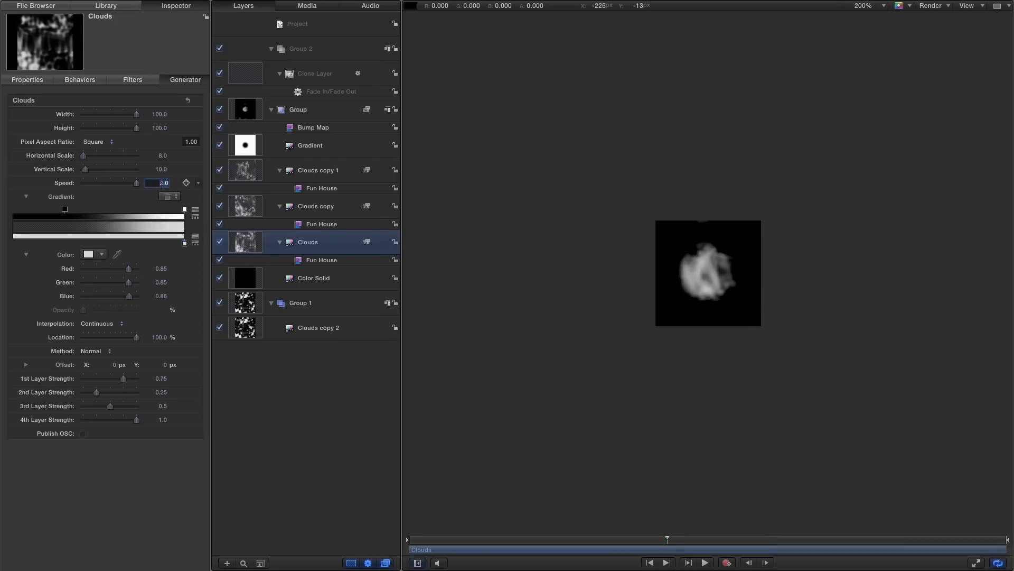
{"action": "type", "text": "1"}
{"action": "key", "text": "Return"}
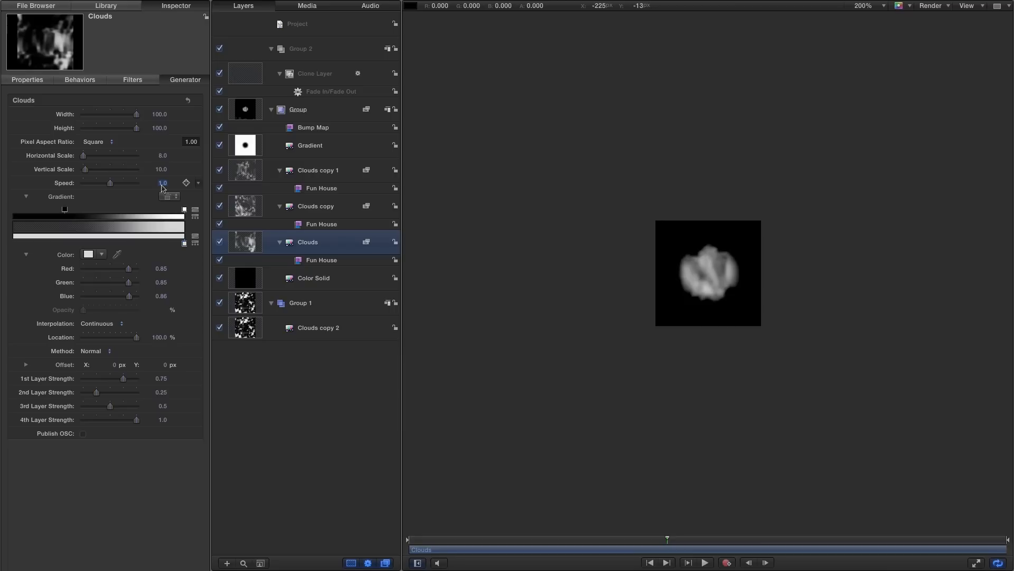
{"action": "left_click", "coordinate": [242, 208]}
{"action": "left_click", "coordinate": [162, 184]}
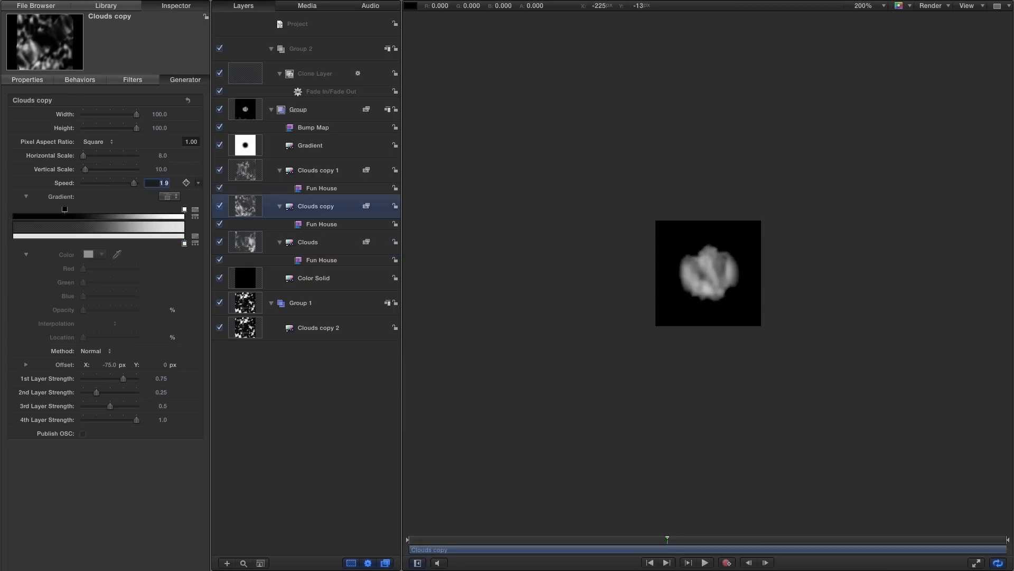
{"action": "type", "text": "1.2"}
{"action": "key", "text": "Return"}
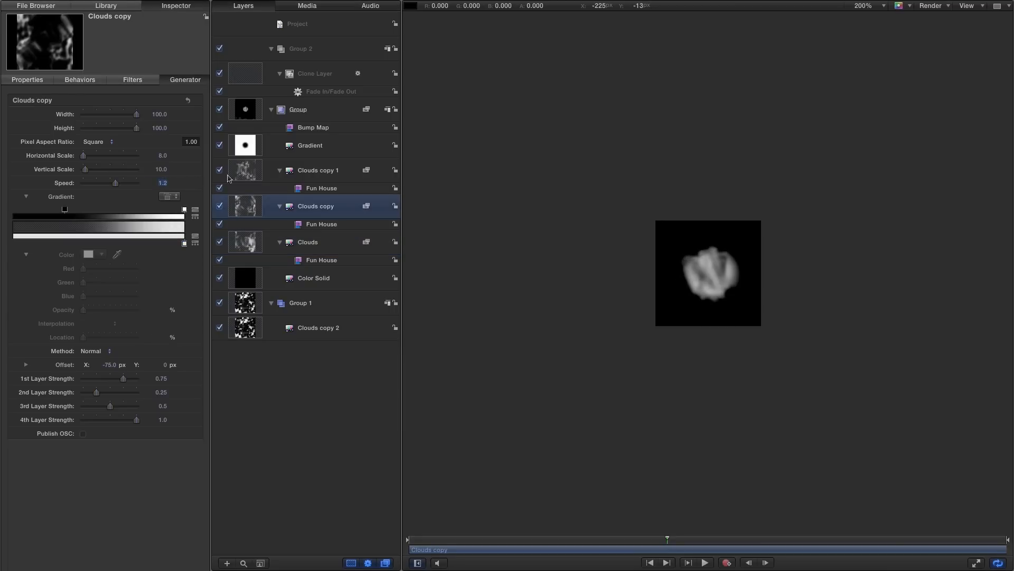
{"action": "left_click", "coordinate": [233, 174]}
{"action": "type", "text": "1.4"}
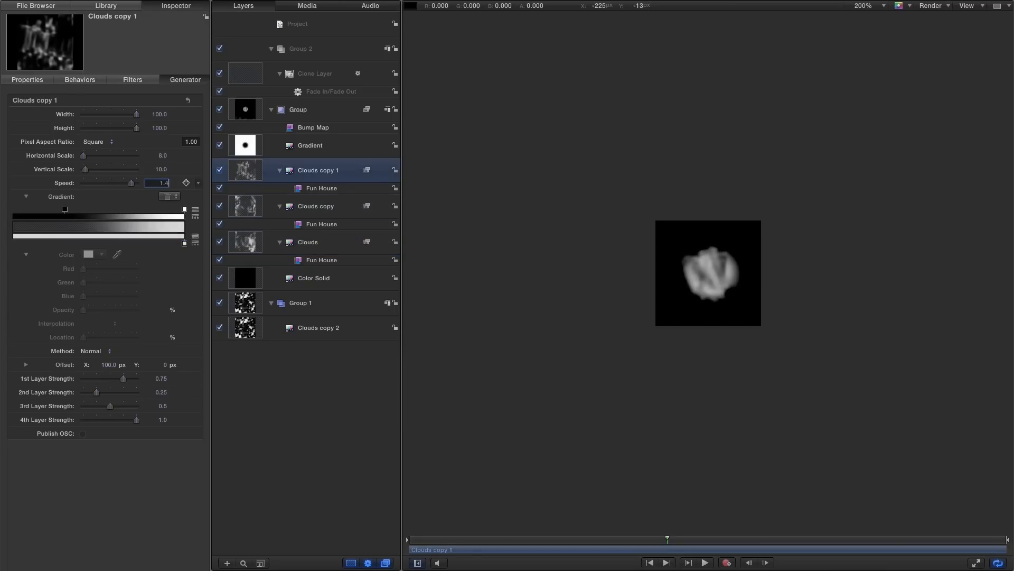
{"action": "key", "text": "Return"}
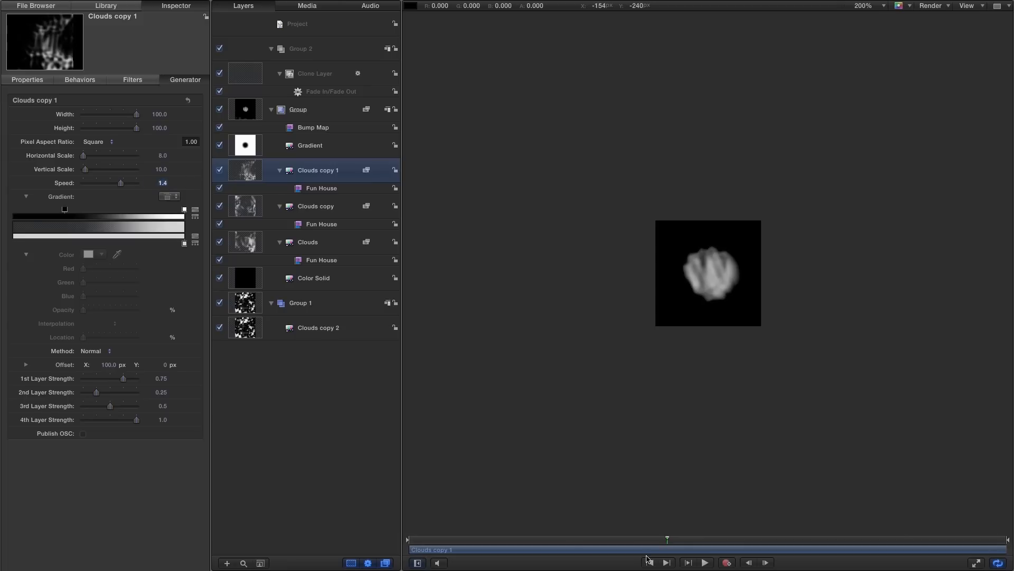
{"action": "left_click", "coordinate": [705, 562]}
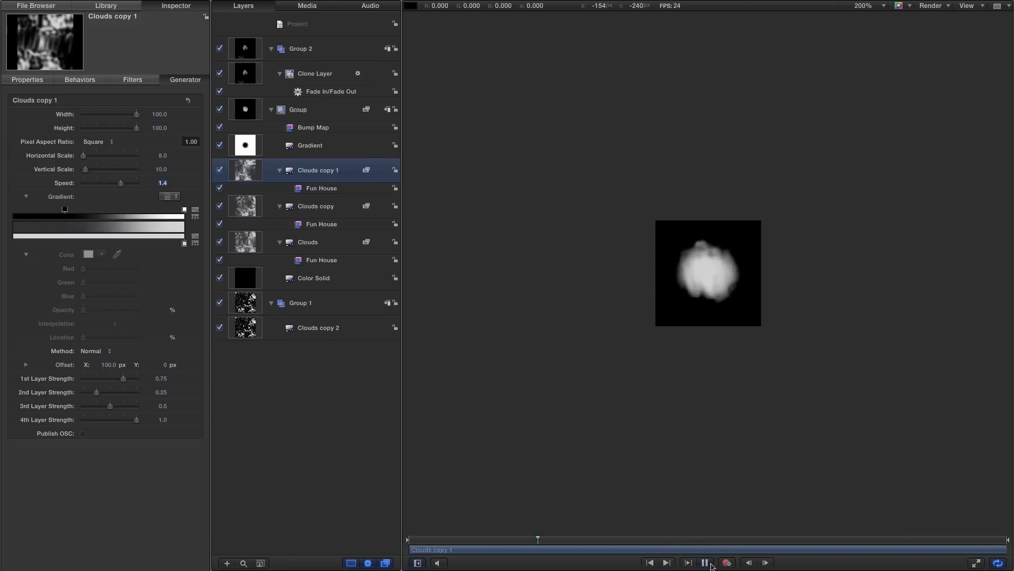
{"action": "left_click", "coordinate": [705, 563]}
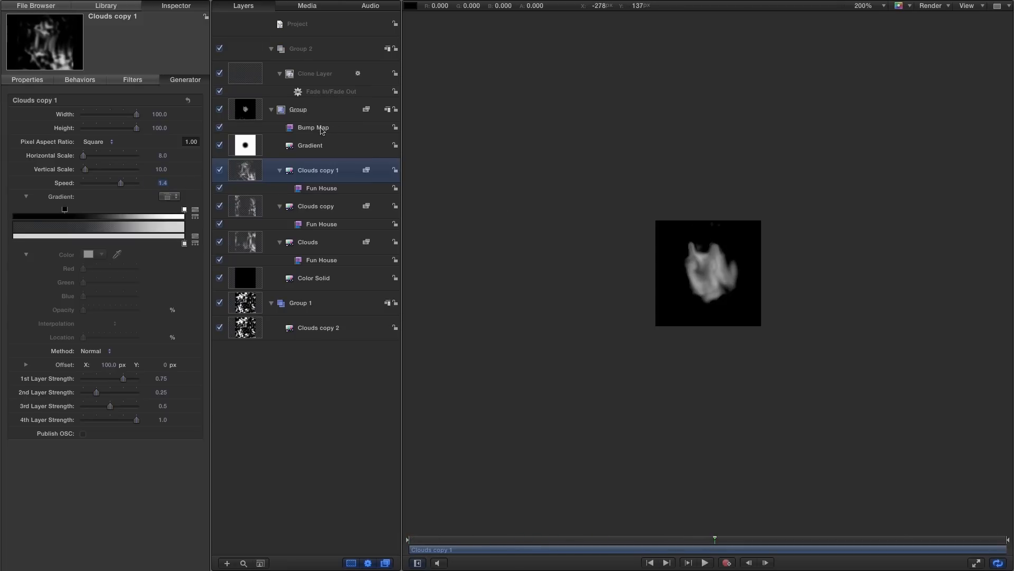
- Switch the Controls option of the group's Bump Map filter to Direction and Amount
{"action": "left_click", "coordinate": [322, 130]}
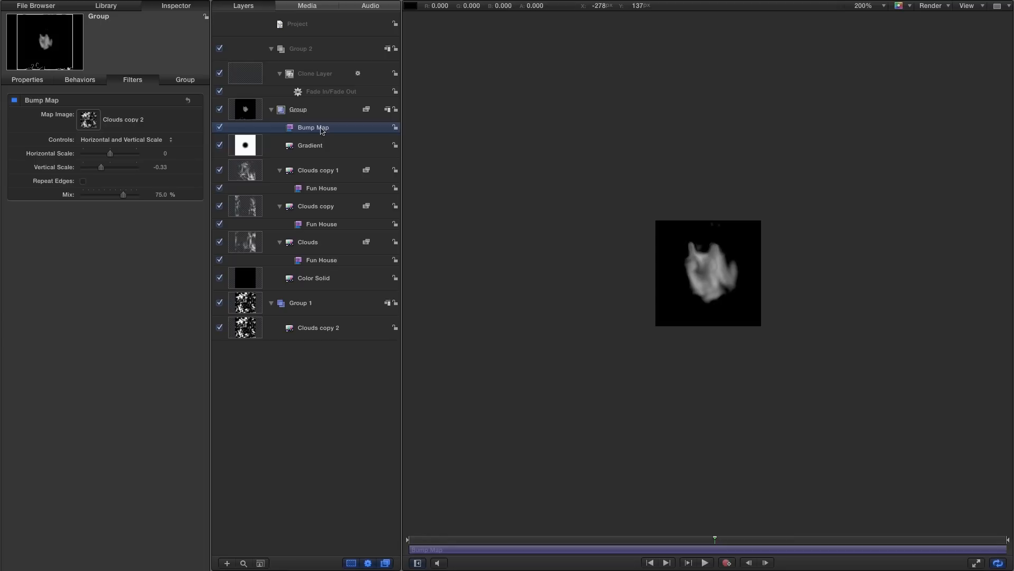
{"action": "left_click", "coordinate": [130, 139]}
{"action": "left_click", "coordinate": [130, 132]}
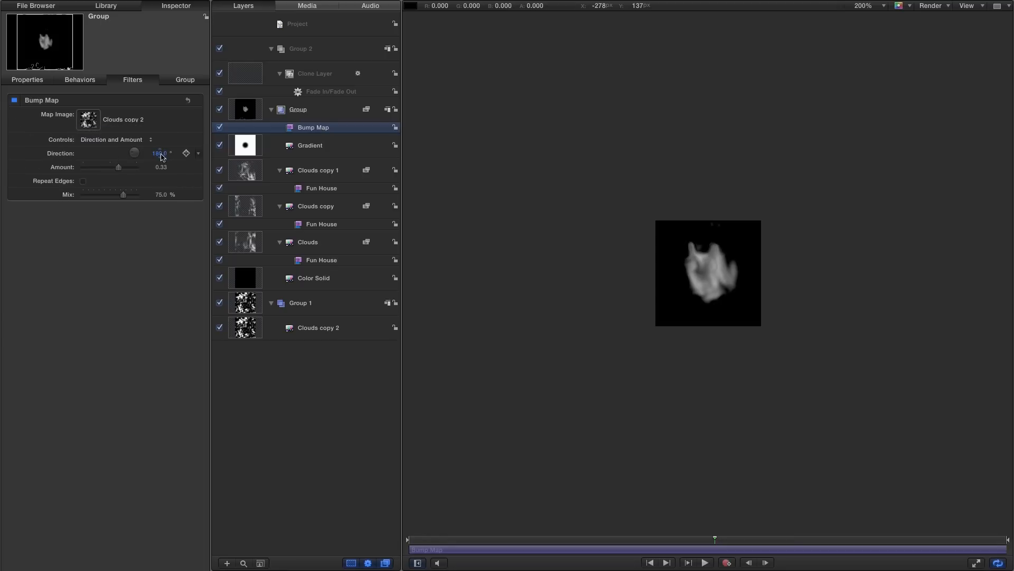
- Add an Oscillate parameter behavior to the Bump Map filter's Direction
{"action": "left_click", "coordinate": [61, 153]}
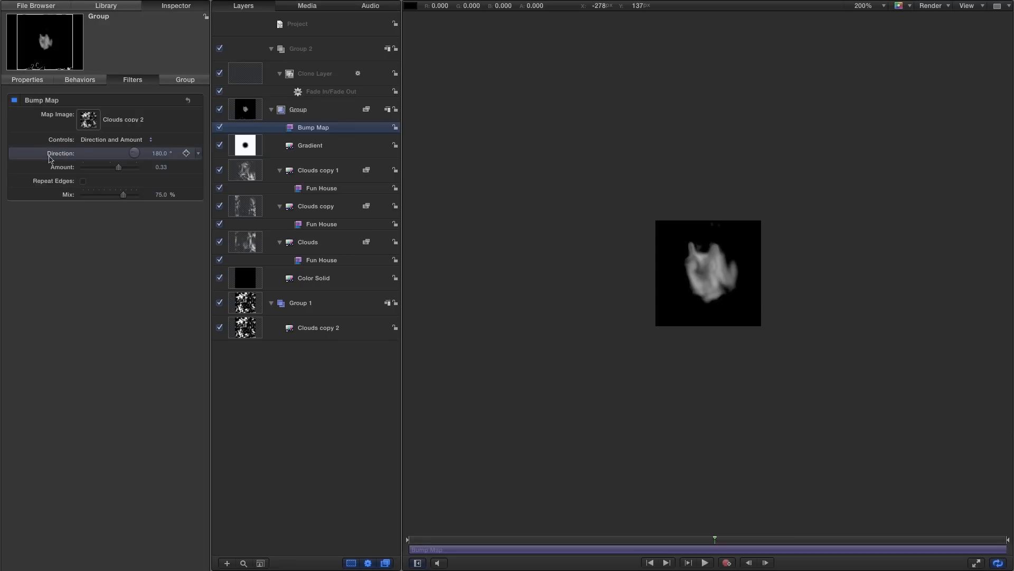
{"action": "right_click", "coordinate": [38, 157]}
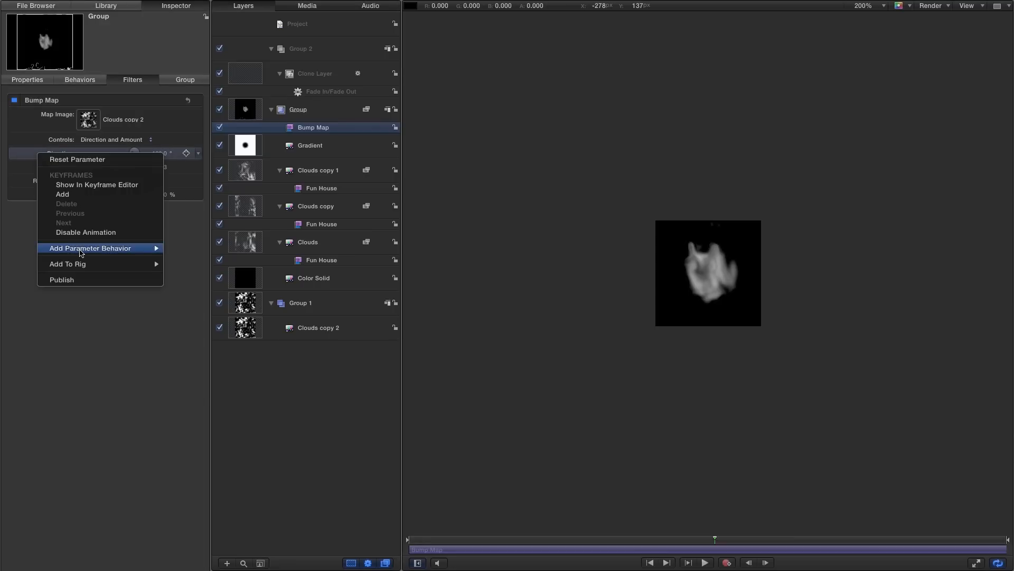
{"action": "mouse_move", "coordinate": [80, 250]}
{"action": "left_click", "coordinate": [190, 324]}
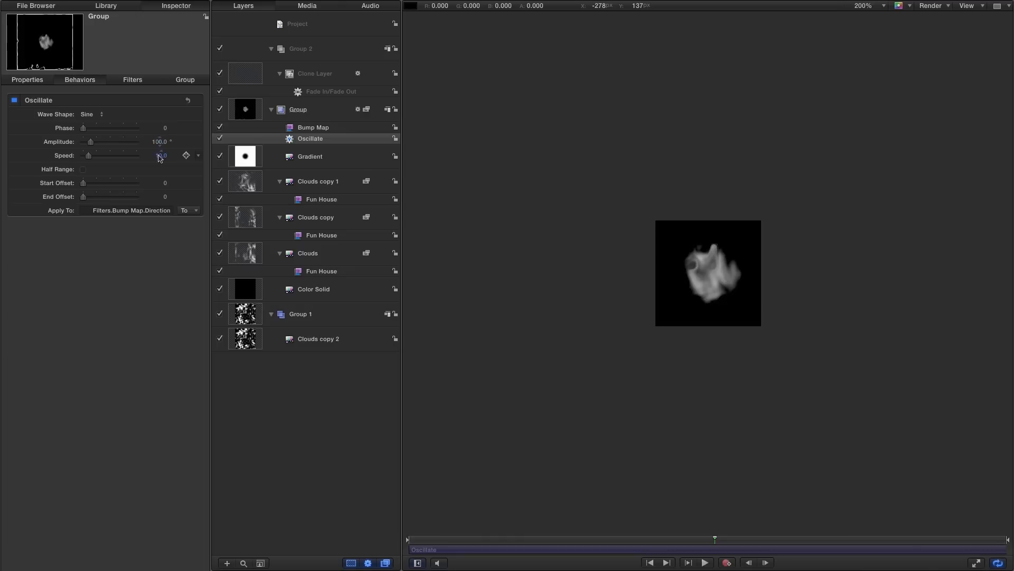
- Set the Oscillate behavior's Amplitude to 360° and Speed to 5, and preview the animation from the start
{"action": "left_click", "coordinate": [159, 142]}
{"action": "type", "text": "30"}
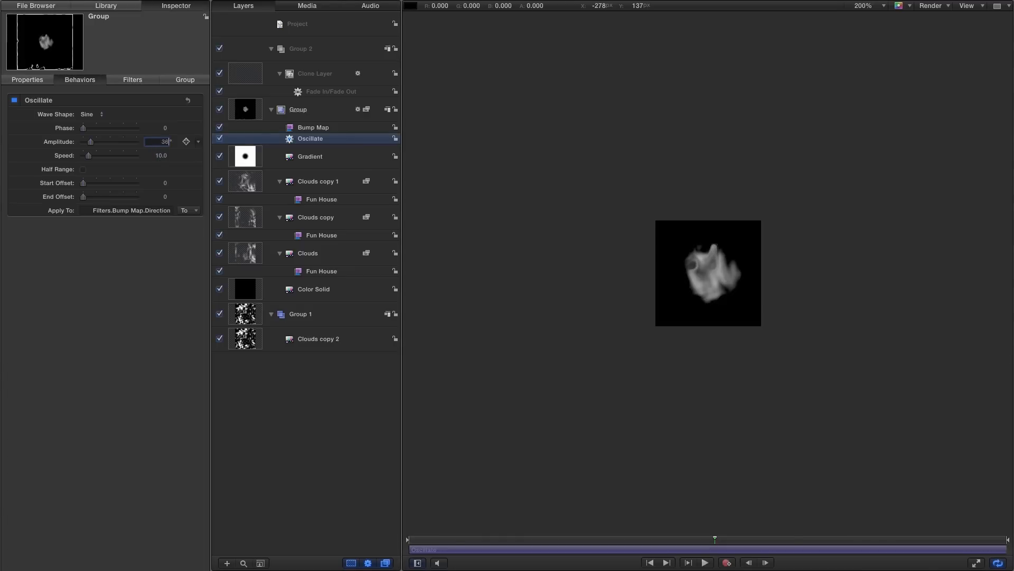
{"action": "key", "text": "Return"}
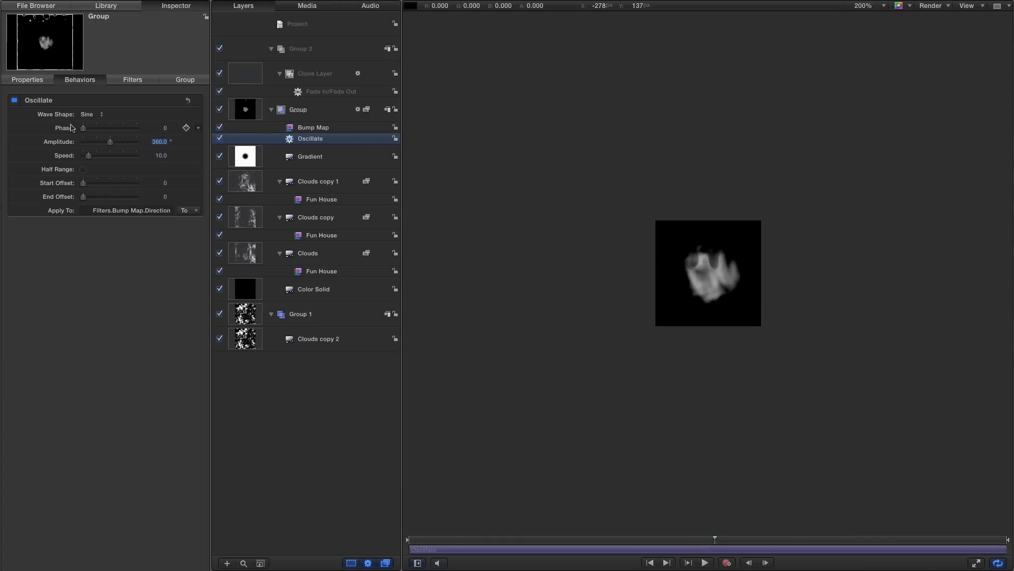
{"action": "left_click", "coordinate": [162, 156]}
{"action": "type", "text": "5"}
{"action": "key", "text": "Return"}
{"action": "left_click", "coordinate": [650, 562]}
{"action": "left_click", "coordinate": [705, 562]}
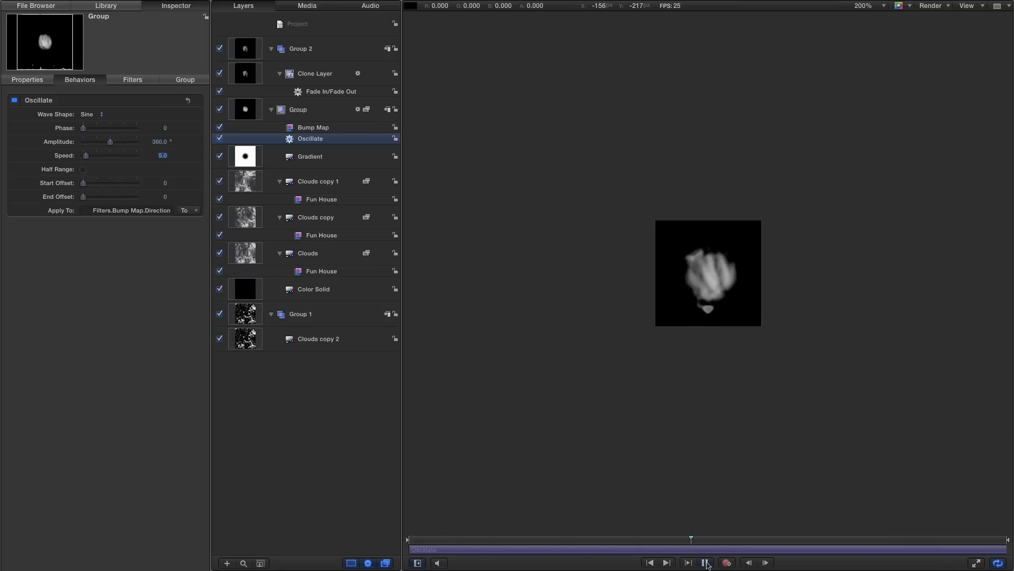
{"action": "left_click", "coordinate": [706, 563]}
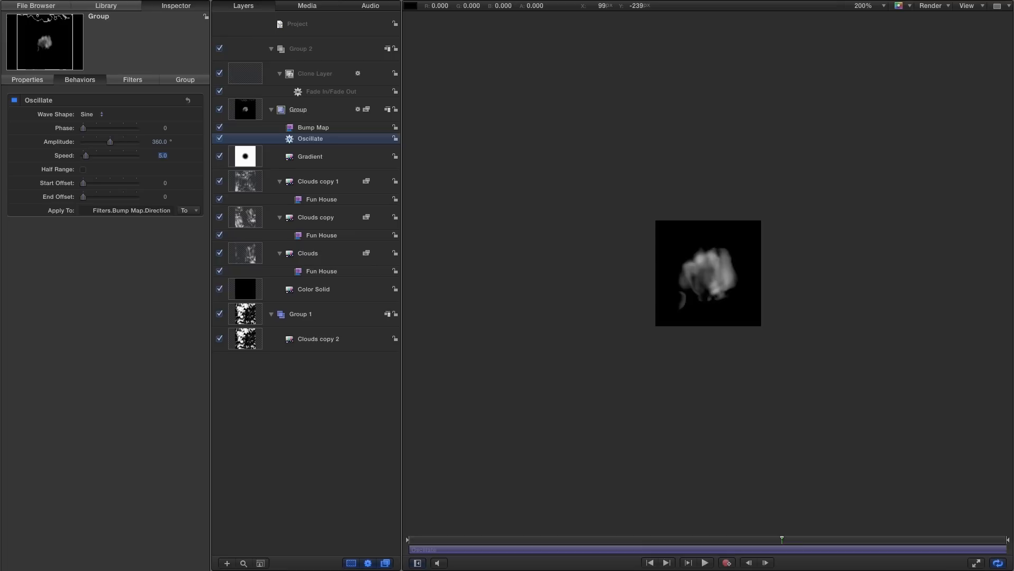
{"action": "left_click_drag", "start_coordinate": [954, 544], "coordinate": [992, 544]}
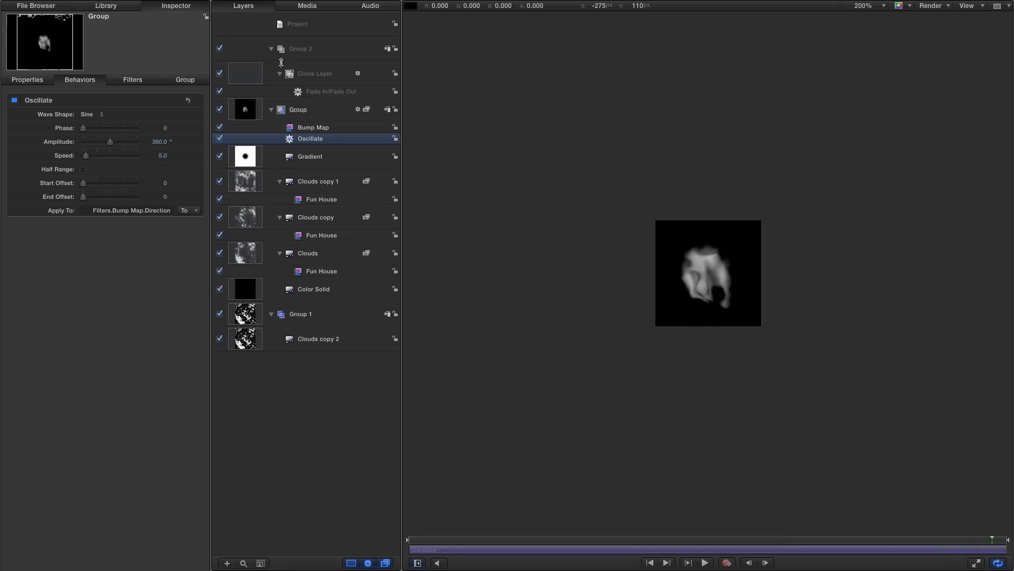
- Set up a QuickTime movie export of the project using the Apple ProRes 422 Proxy format
{"action": "left_click", "coordinate": [241, 75]}
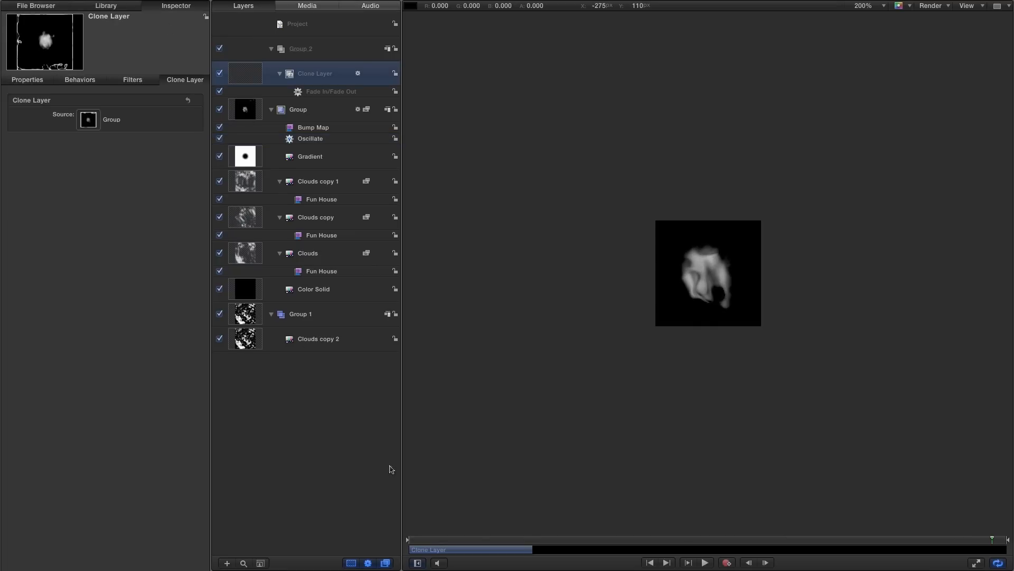
{"action": "mouse_move", "coordinate": [319, 17]}
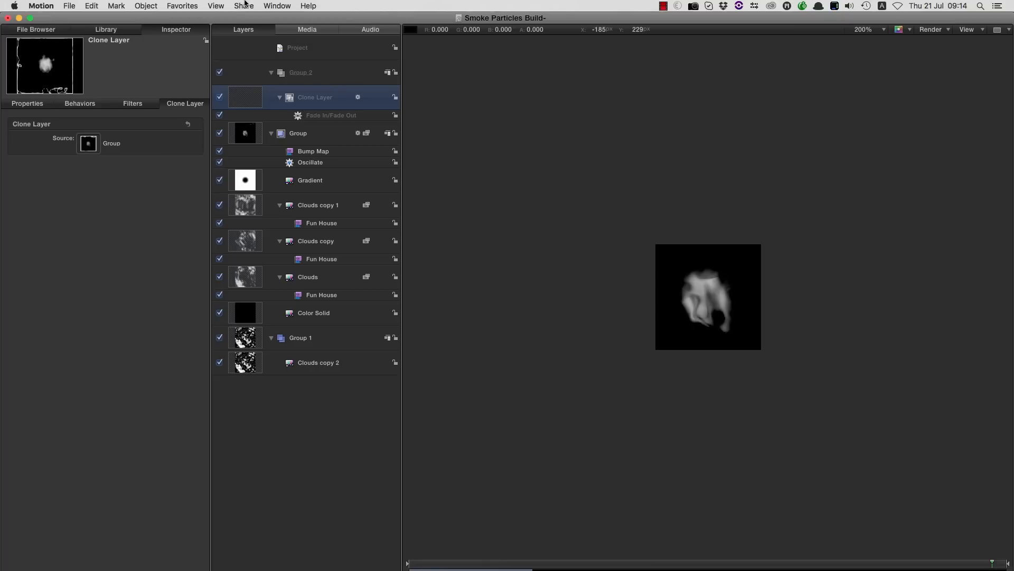
{"action": "left_click", "coordinate": [245, 5]}
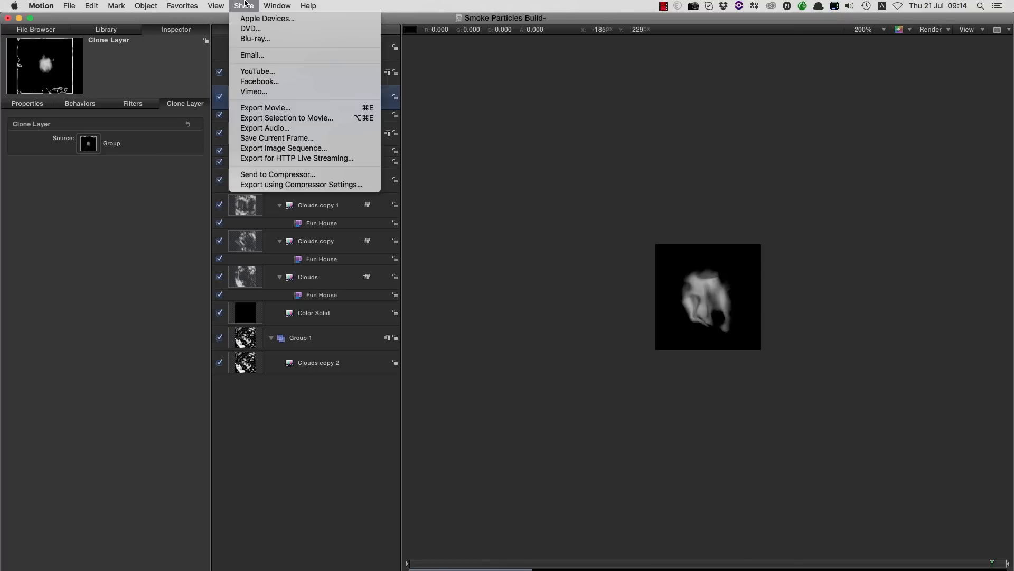
{"action": "left_click", "coordinate": [274, 108]}
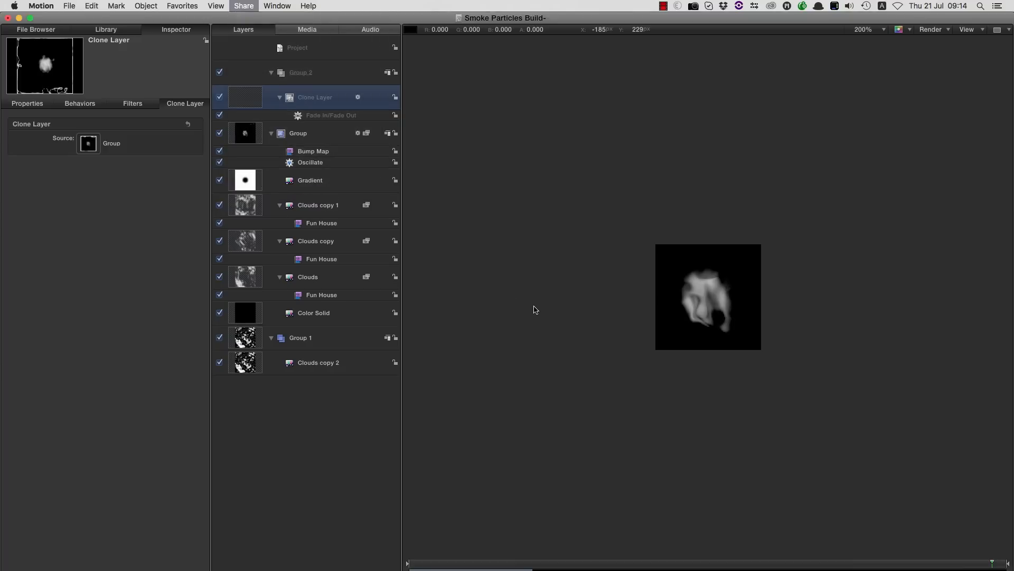
{"action": "left_click", "coordinate": [495, 182]}
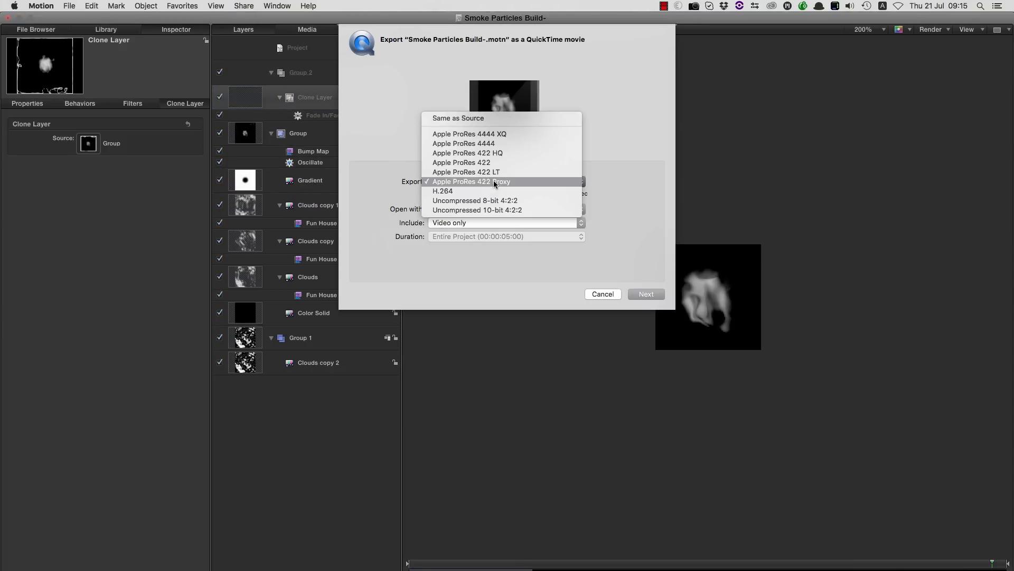
{"action": "left_click", "coordinate": [495, 182]}
- Save the exported movie as "Smoke Particles -" in the Particles folder
{"action": "left_click", "coordinate": [646, 294]}
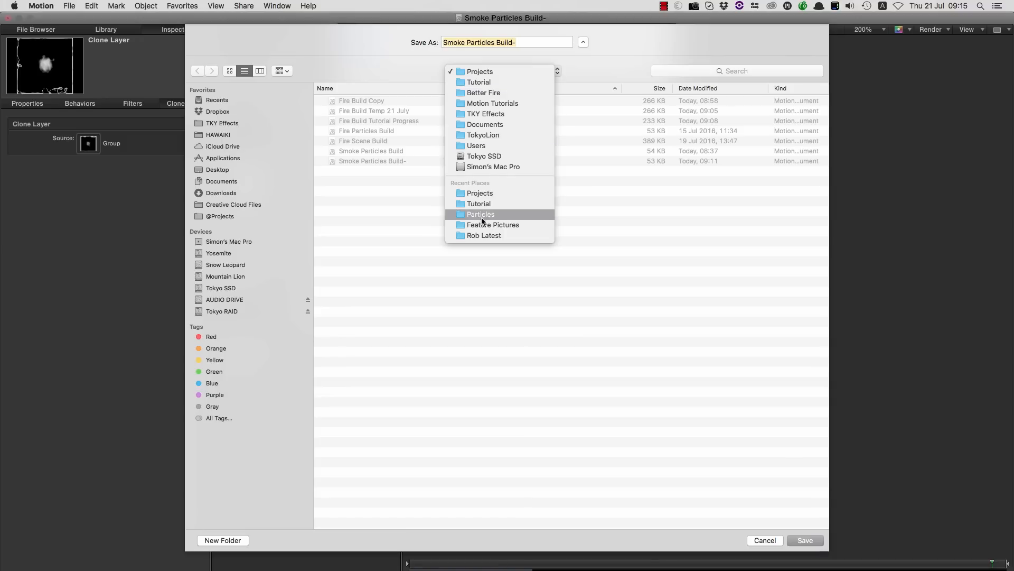
{"action": "left_click", "coordinate": [480, 219]}
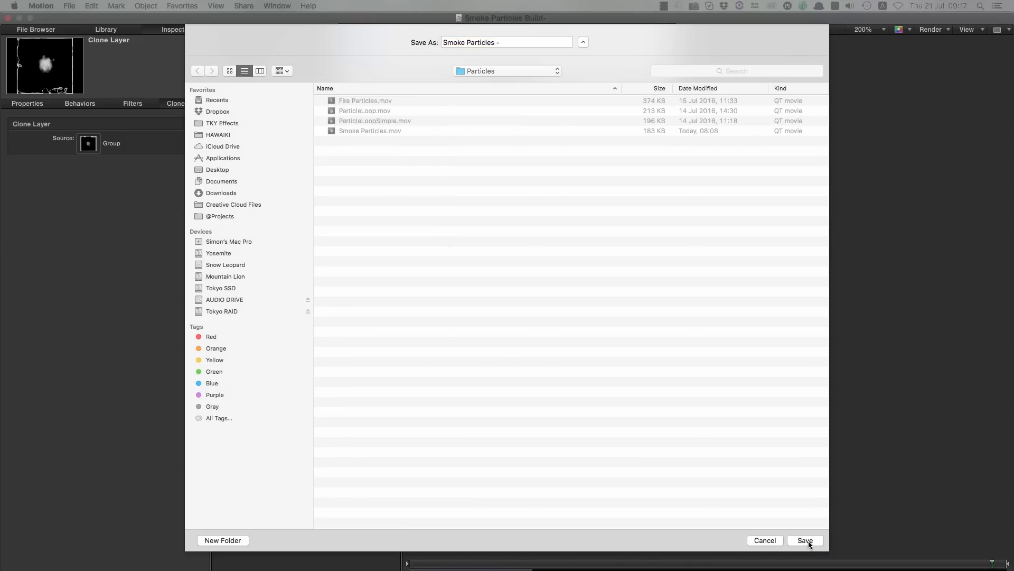
{"action": "left_click", "coordinate": [805, 540]}
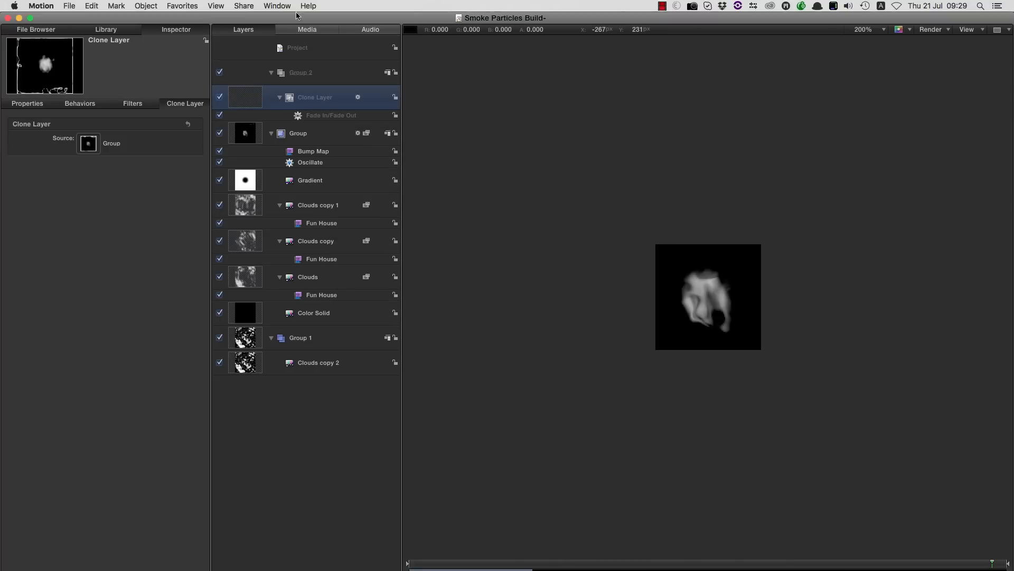
- Switch to the Fire Build Tutorial Progress project and add Smoke Particles.mov to its Particles group
{"action": "left_click", "coordinate": [274, 4]}
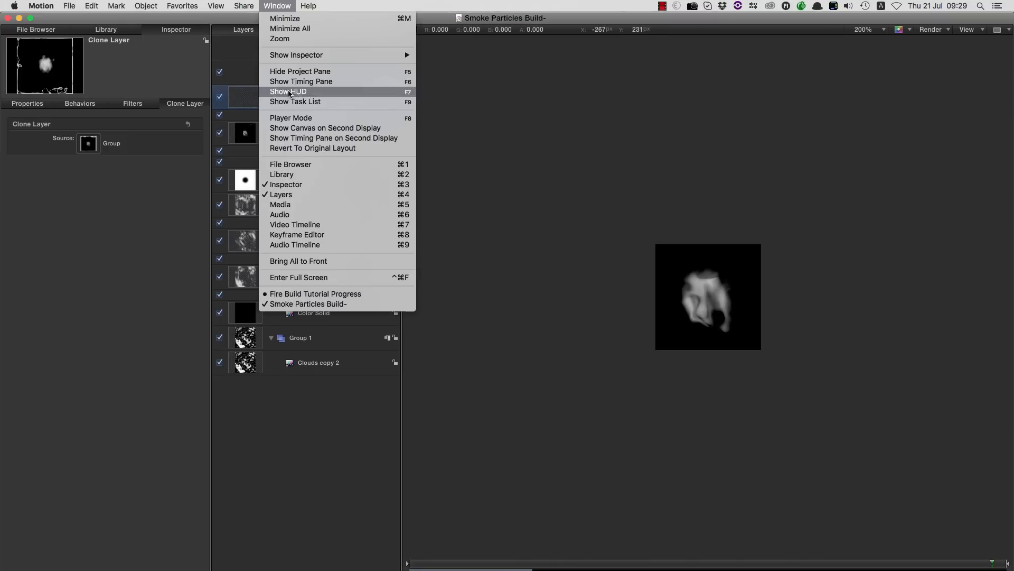
{"action": "left_click", "coordinate": [310, 294]}
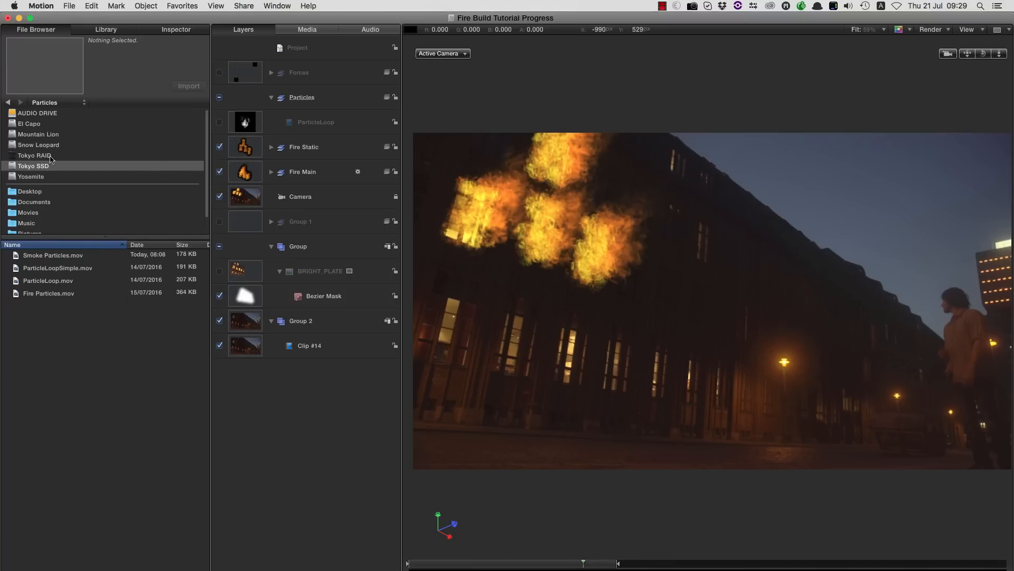
{"action": "left_click", "coordinate": [53, 255]}
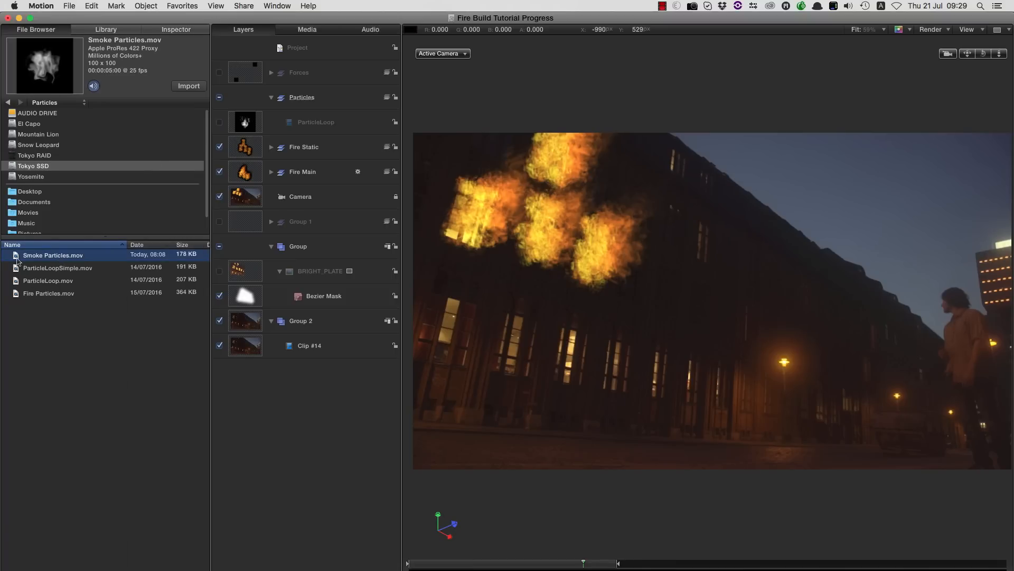
{"action": "left_click_drag", "start_coordinate": [53, 255], "coordinate": [272, 114]}
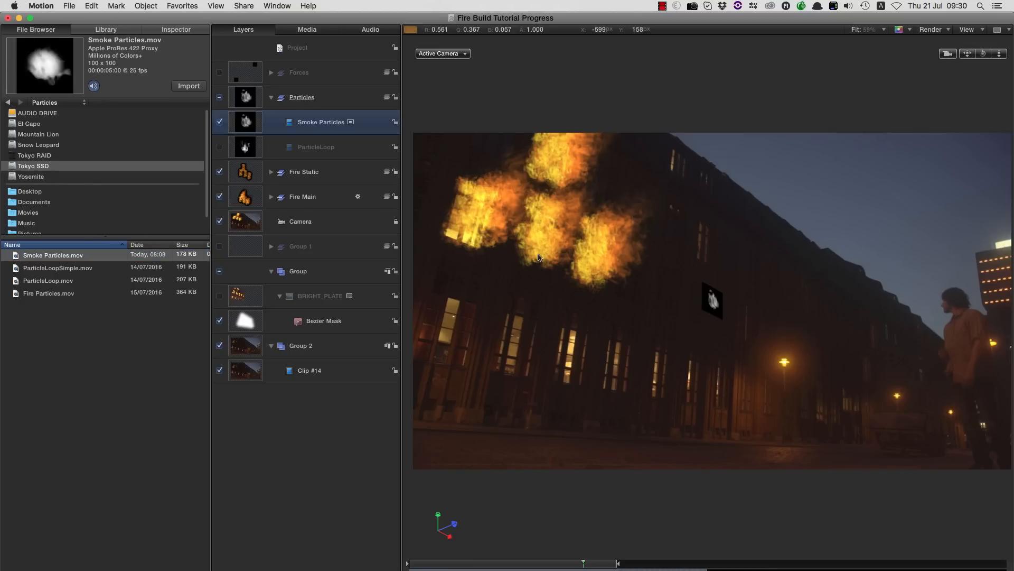
- Duplicate the Fire Main group and rename the duplicate "Smoke"
{"action": "left_click", "coordinate": [247, 198]}
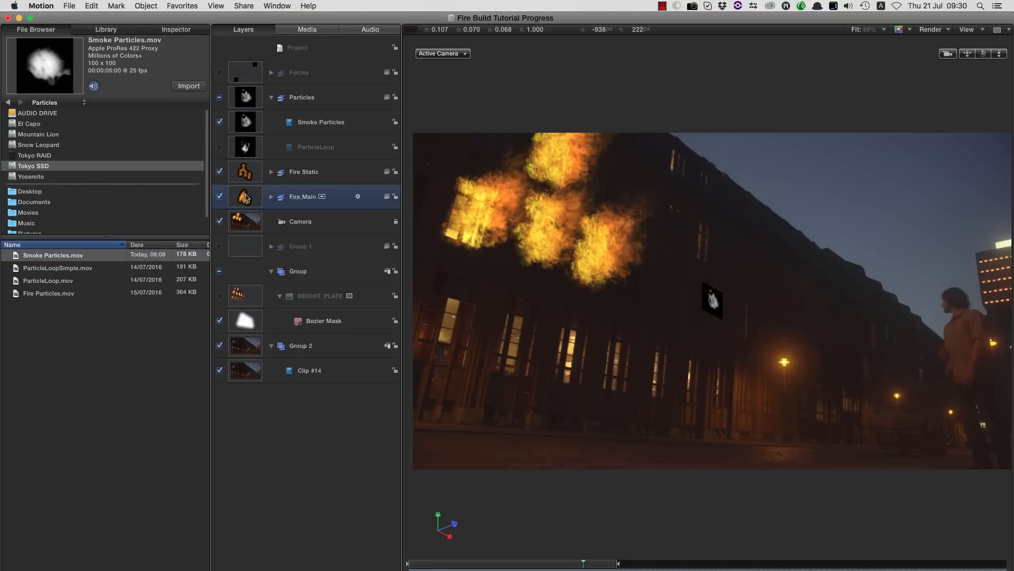
{"action": "right_click", "coordinate": [246, 197]}
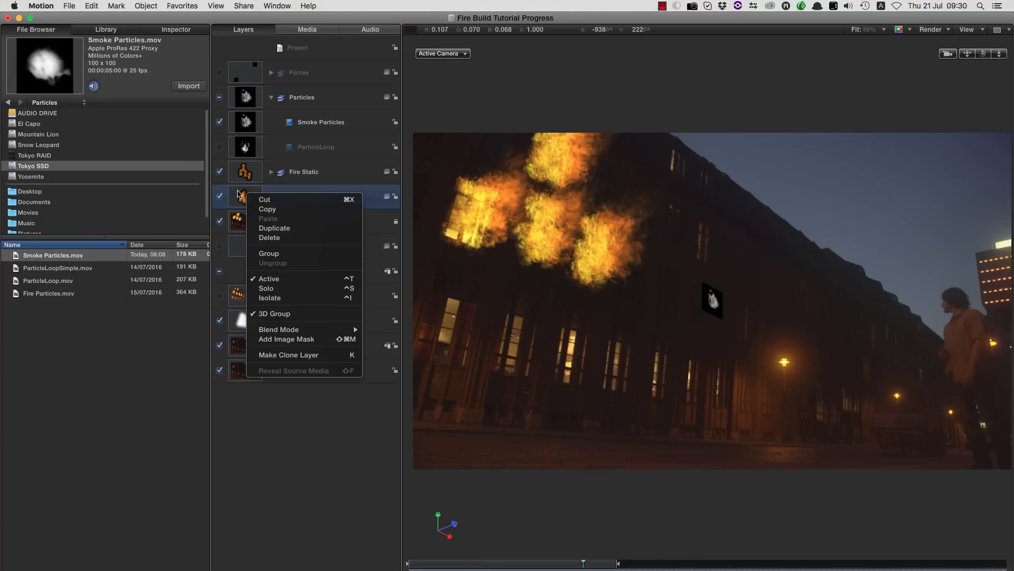
{"action": "left_click", "coordinate": [288, 228]}
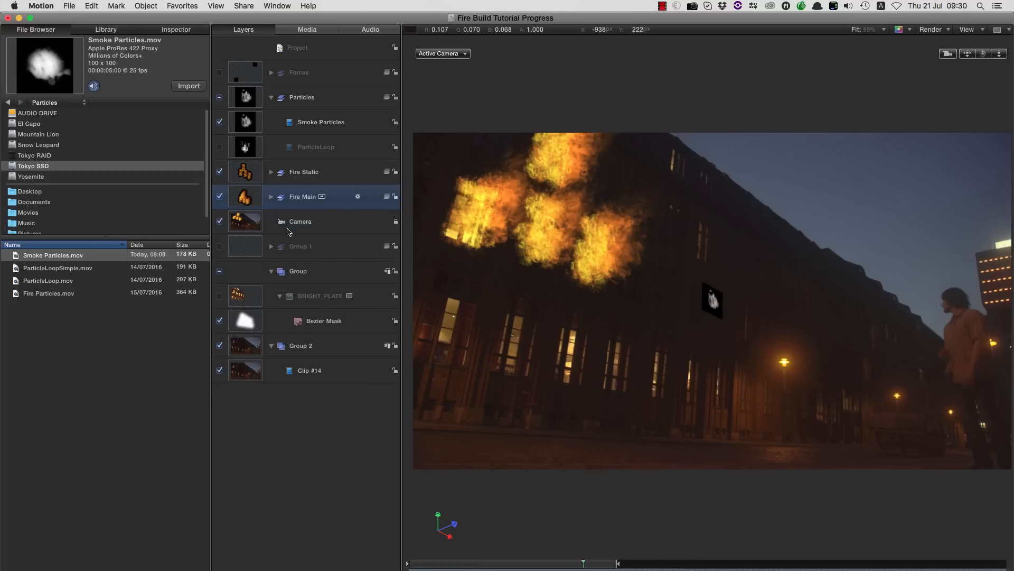
{"action": "double_click", "coordinate": [304, 198]}
{"action": "type", "text": "Smoke"}
{"action": "key", "text": "Return"}
- Hide the Fire Static and Fire Main groups, and delete Emitter copy 7, 8 and 9 from the Smoke group
{"action": "left_click", "coordinate": [220, 172]}
{"action": "left_click", "coordinate": [220, 222]}
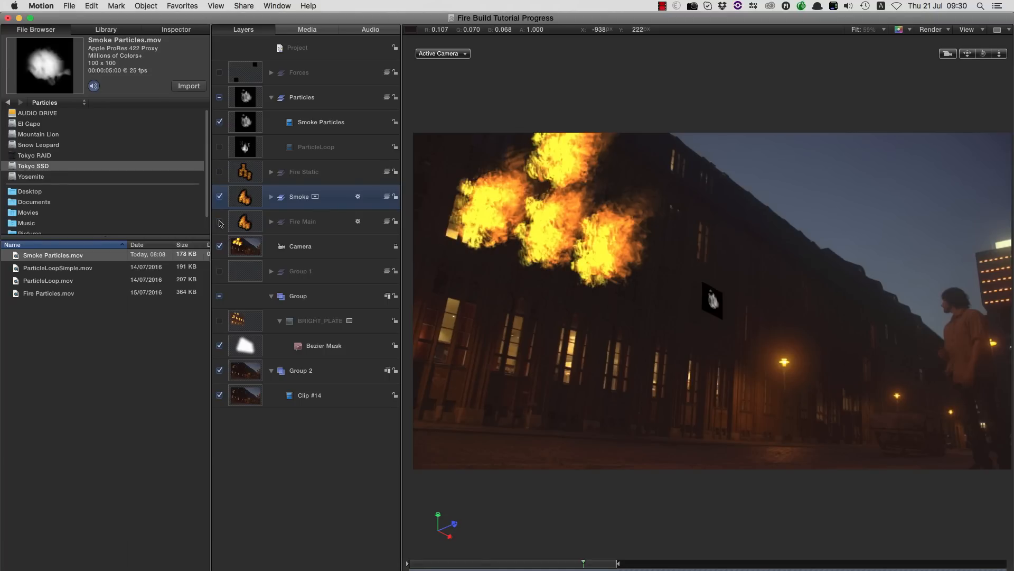
{"action": "left_click", "coordinate": [272, 197]}
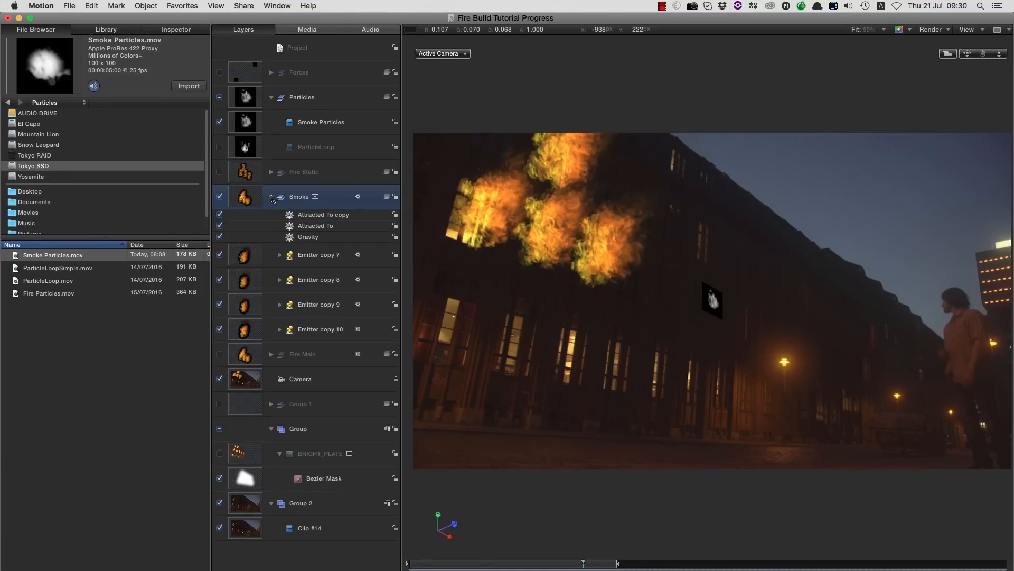
{"action": "left_click", "coordinate": [253, 254]}
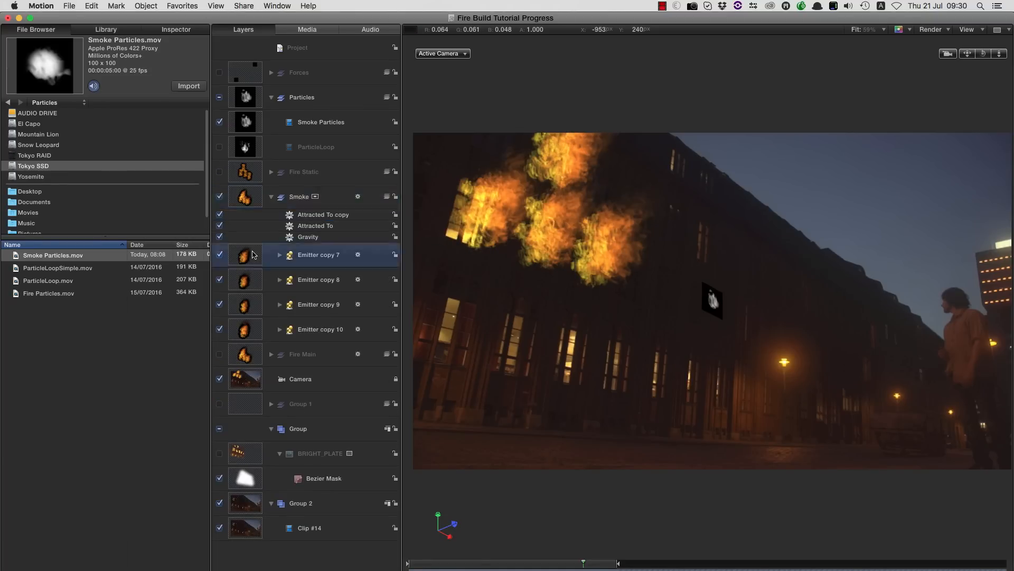
{"action": "left_click", "coordinate": [244, 310], "text": "shift"}
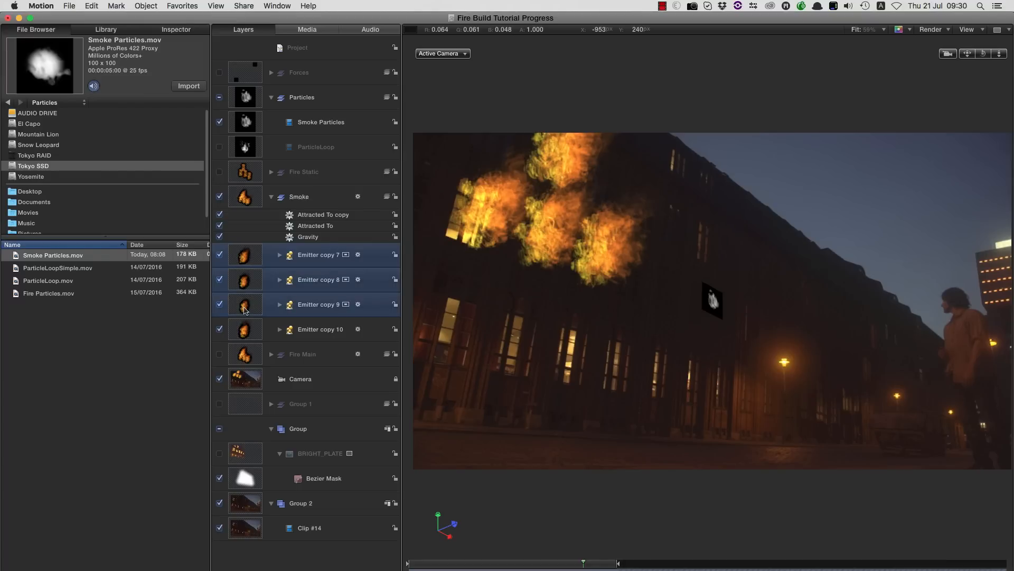
{"action": "key", "text": "Delete"}
- Replace the particle source in Emitter copy 10's cell with the Smoke Particles clip and preview the animation
{"action": "left_click", "coordinate": [241, 257]}
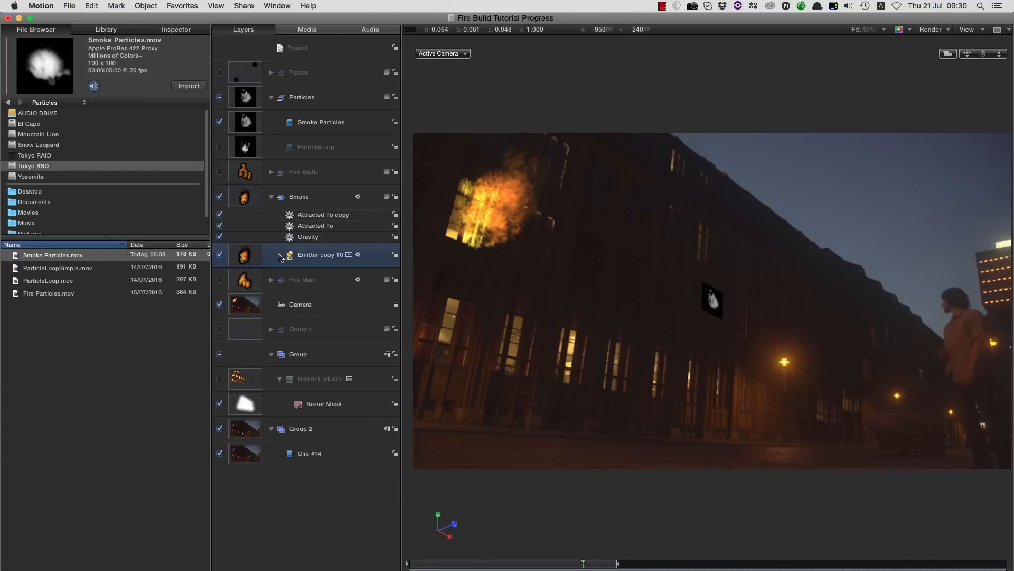
{"action": "left_click", "coordinate": [280, 256]}
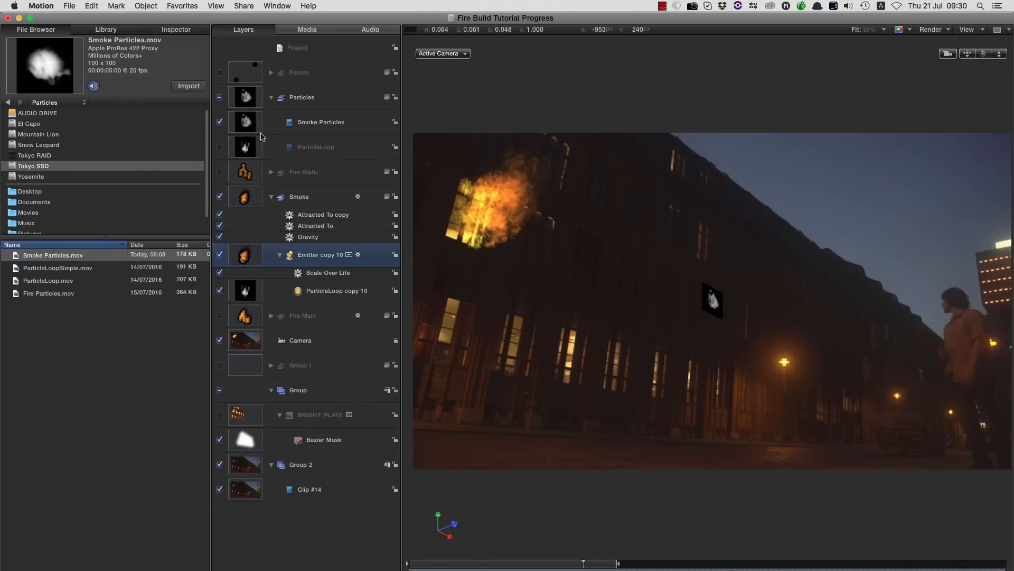
{"action": "left_click_drag", "start_coordinate": [246, 121], "coordinate": [299, 293]}
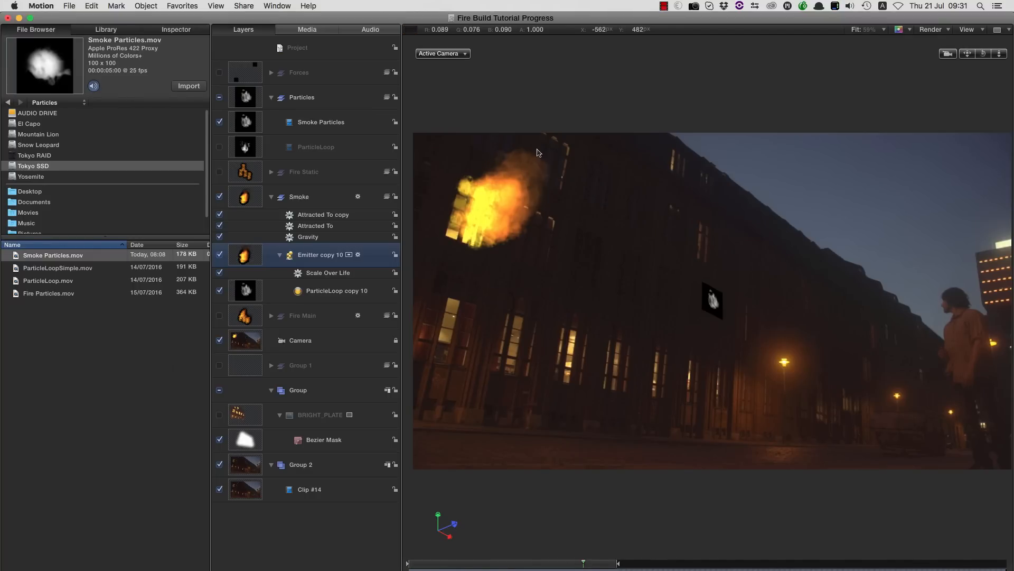
{"action": "key", "text": "space"}
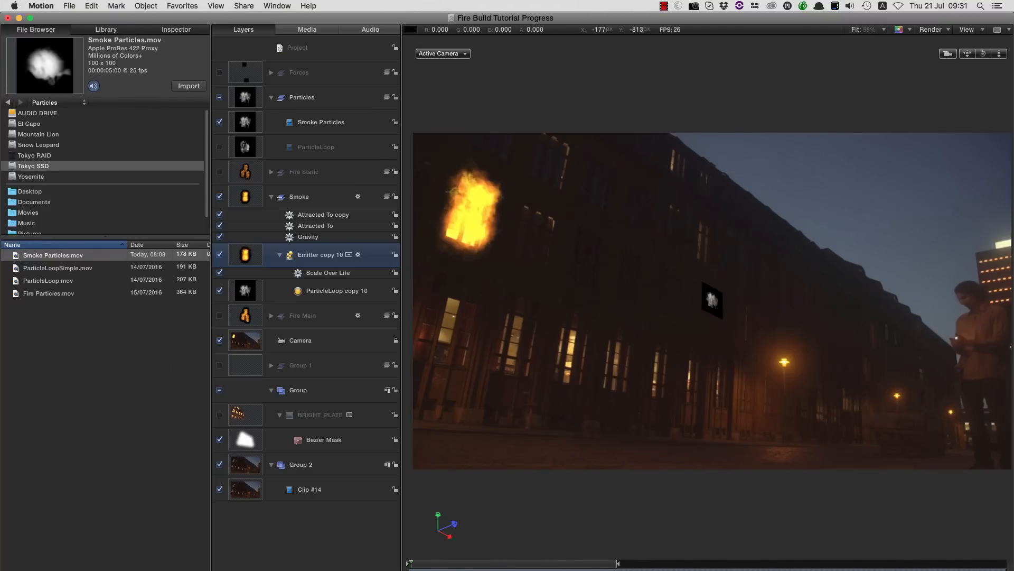
{"action": "key", "text": "space"}
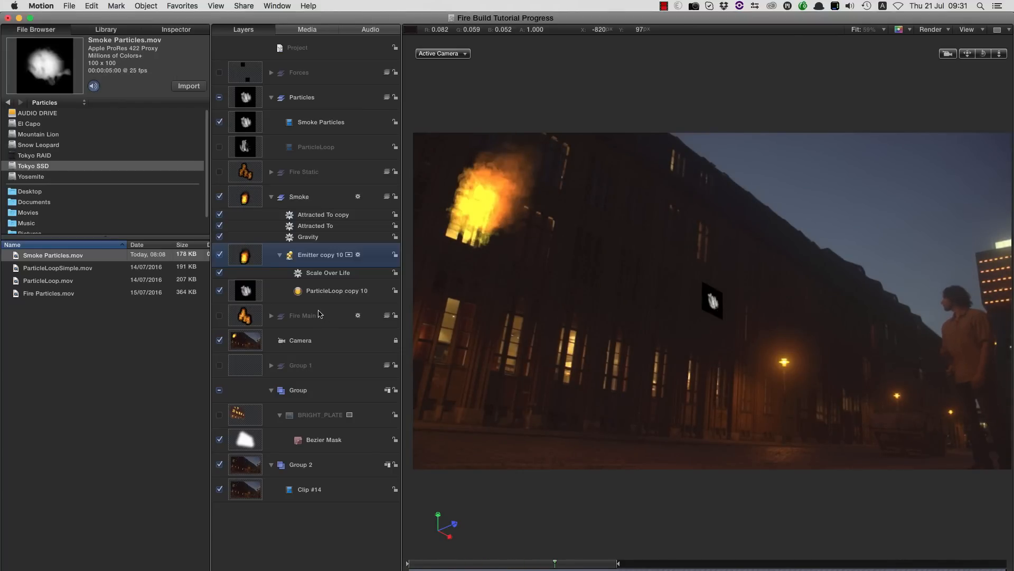
- In the cell's Color Over Life gradient, remove the orange color tag and set the yellow tag to dark grey with RGB values of 0.26
{"action": "left_click", "coordinate": [245, 294]}
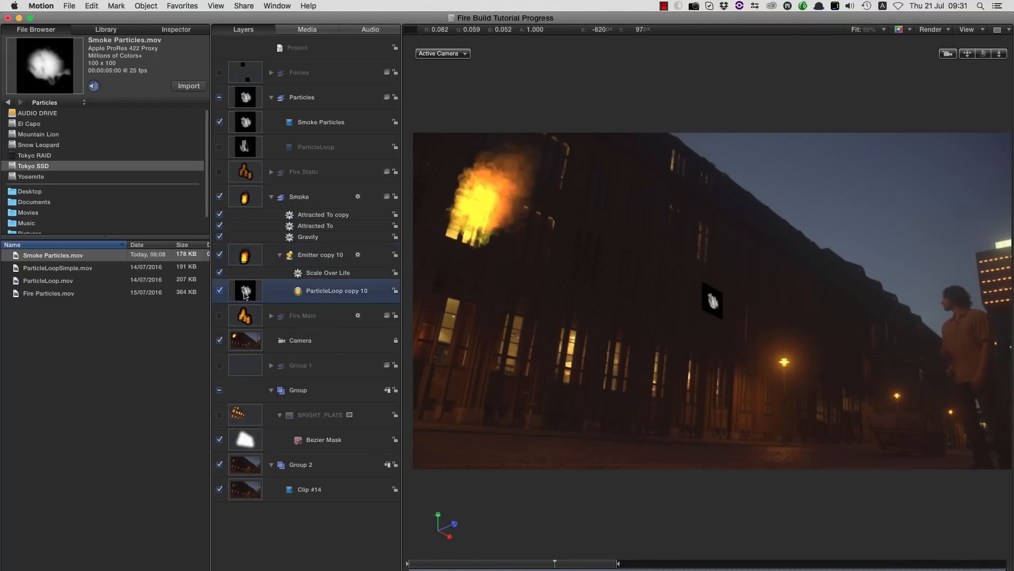
{"action": "left_click", "coordinate": [176, 31]}
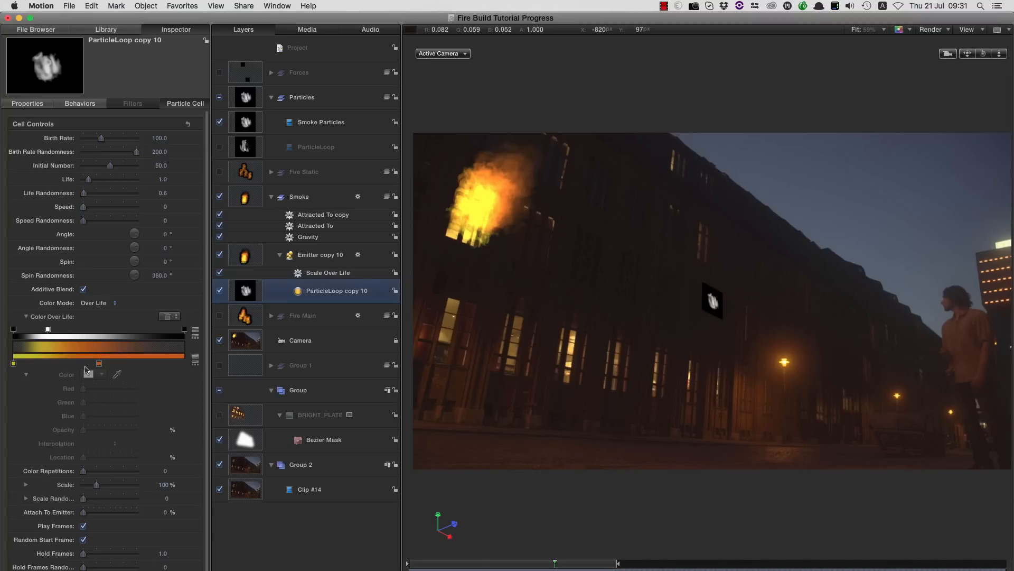
{"action": "left_click_drag", "start_coordinate": [99, 365], "coordinate": [92, 383]}
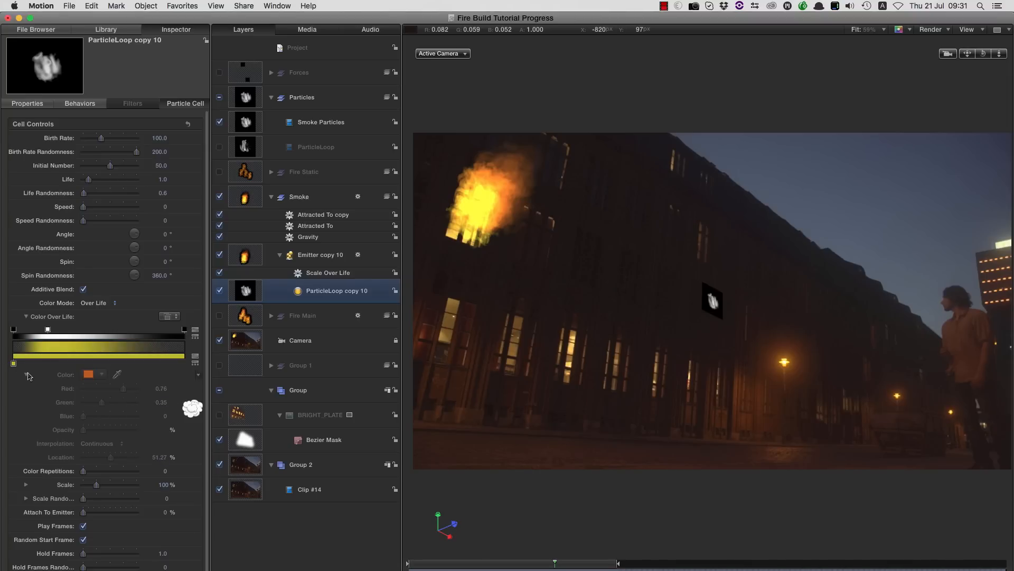
{"action": "left_click", "coordinate": [14, 364]}
{"action": "left_click", "coordinate": [88, 374]}
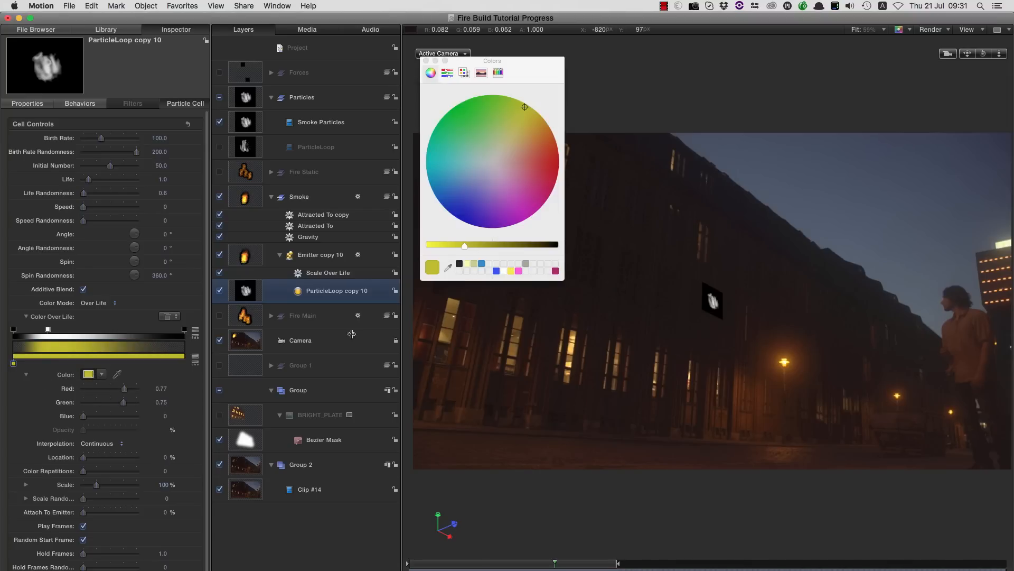
{"action": "left_click", "coordinate": [503, 271]}
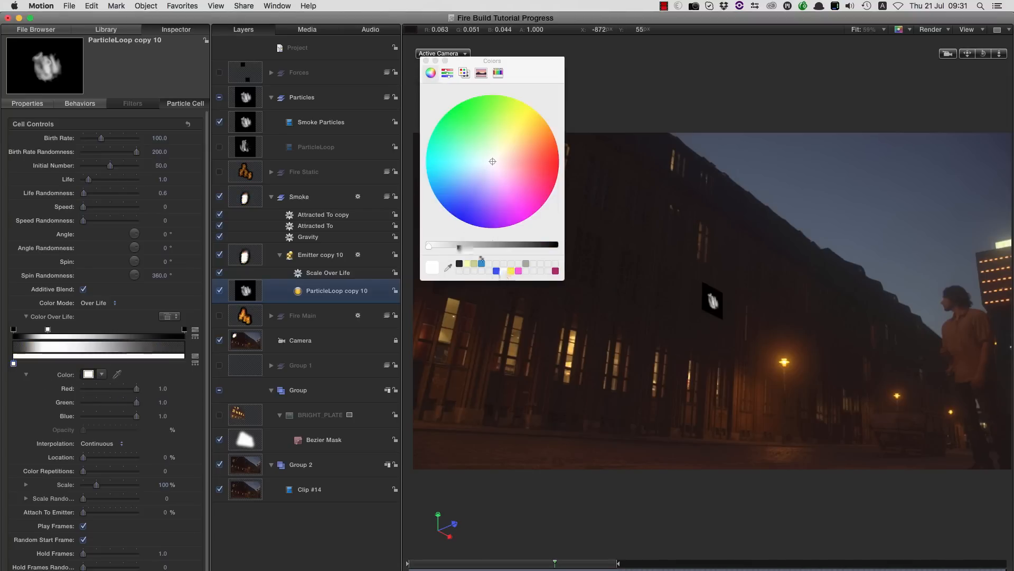
{"action": "left_click_drag", "start_coordinate": [429, 247], "coordinate": [532, 250]}
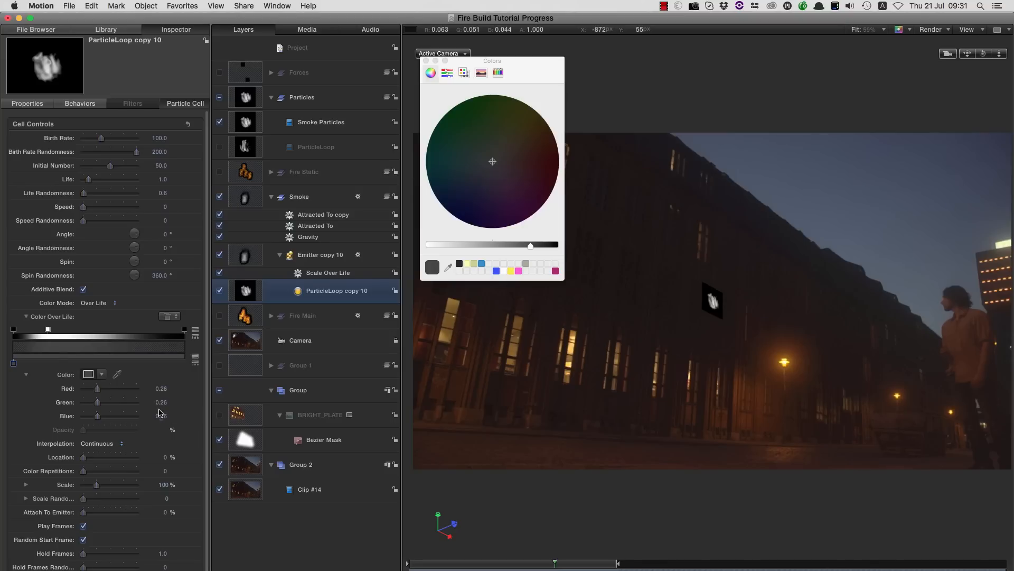
{"action": "left_click", "coordinate": [426, 61]}
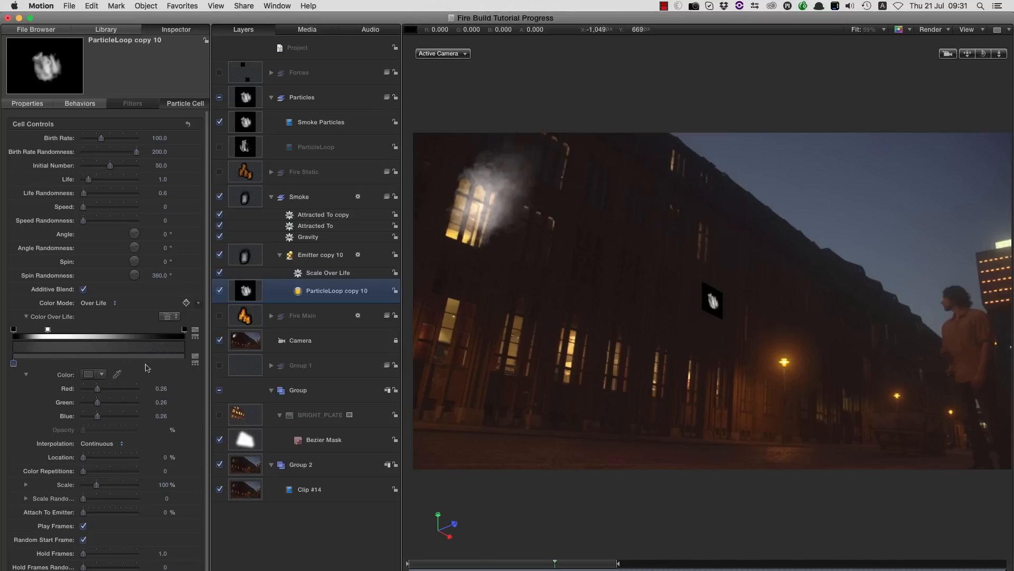
- Set the Location of the gradient's white opacity tag to 75% and preview the smoke
{"action": "left_click", "coordinate": [48, 330]}
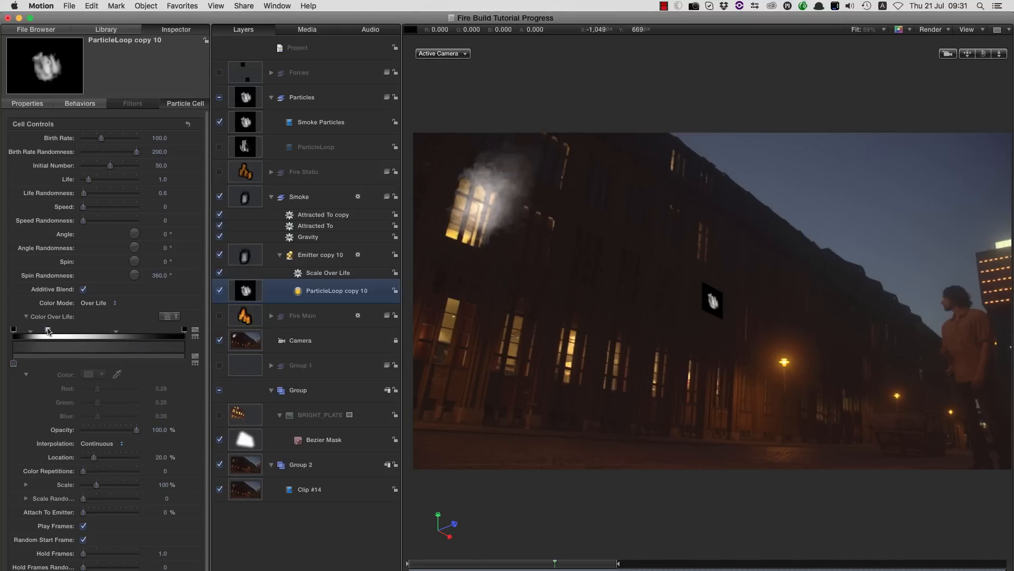
{"action": "left_click", "coordinate": [159, 457]}
{"action": "type", "text": "75"}
{"action": "key", "text": "Return"}
{"action": "key", "text": "space"}
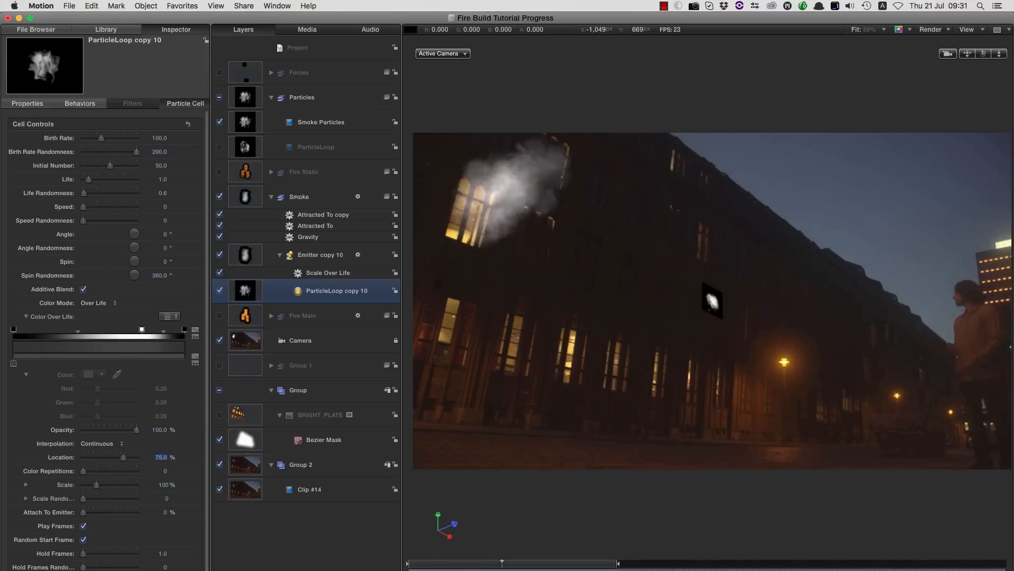
{"action": "key", "text": "space"}
- Set the particle cell's Birth Rate to 0
{"action": "left_click", "coordinate": [160, 138]}
{"action": "type", "text": "0"}
{"action": "key", "text": "Return"}
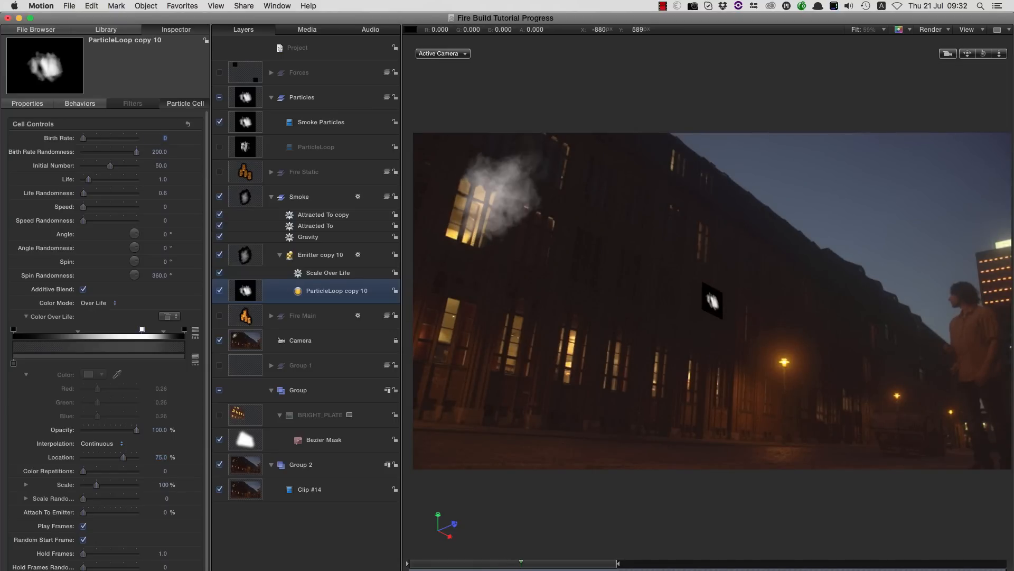
- Keyframe the cell's Birth Rate Randomness from about 26 at the start to 200 at about two seconds, and preview the animation
{"action": "left_click", "coordinate": [154, 152]}
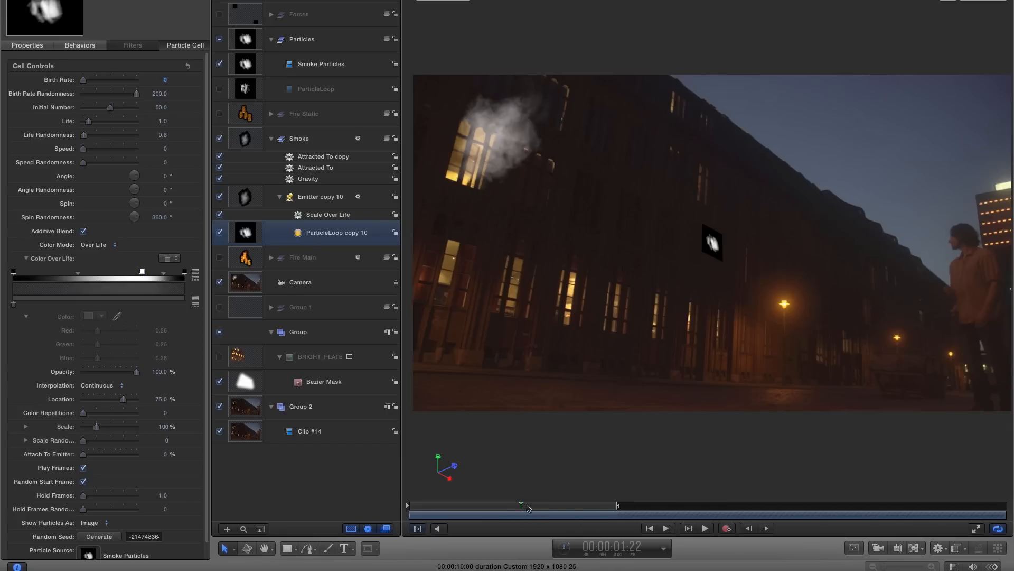
{"action": "left_click_drag", "start_coordinate": [525, 507], "coordinate": [527, 507]}
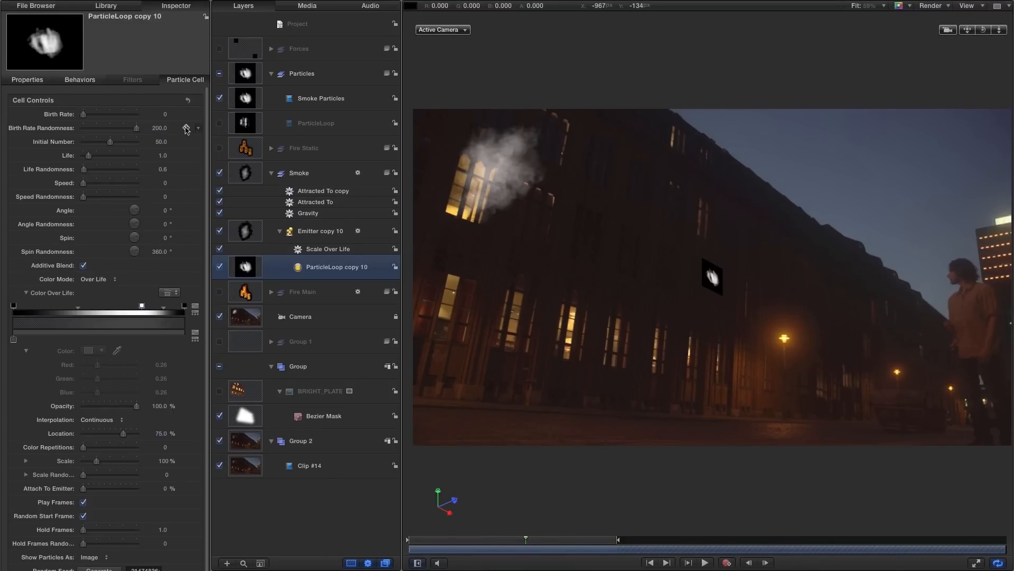
{"action": "left_click", "coordinate": [651, 563]}
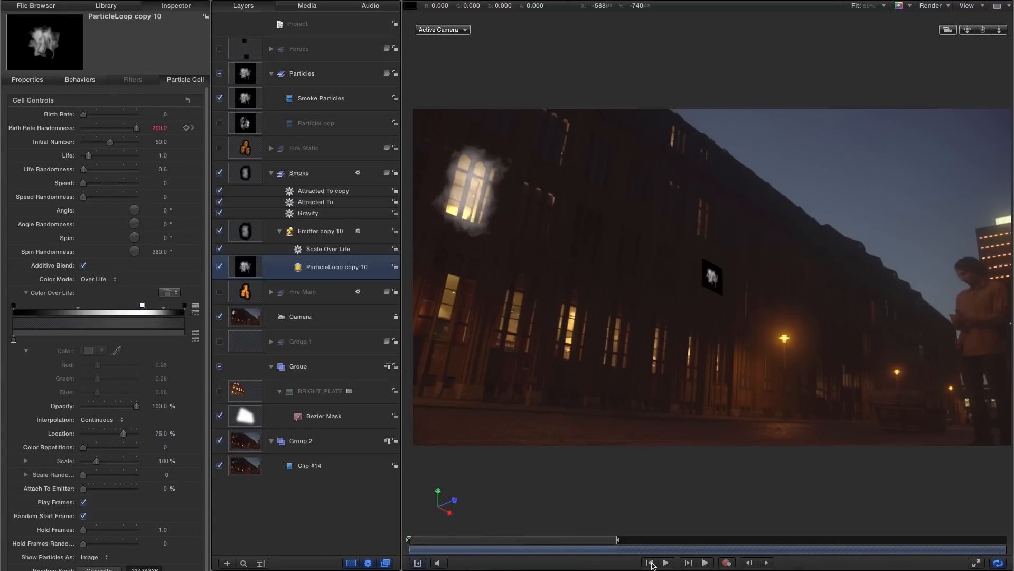
{"action": "left_click_drag", "start_coordinate": [136, 128], "coordinate": [96, 137]}
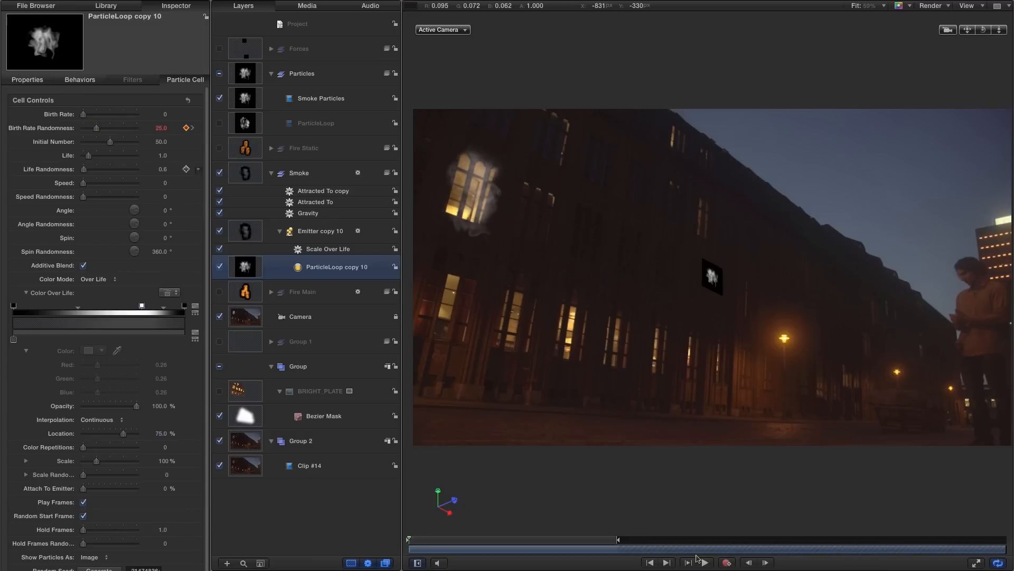
{"action": "left_click", "coordinate": [706, 562]}
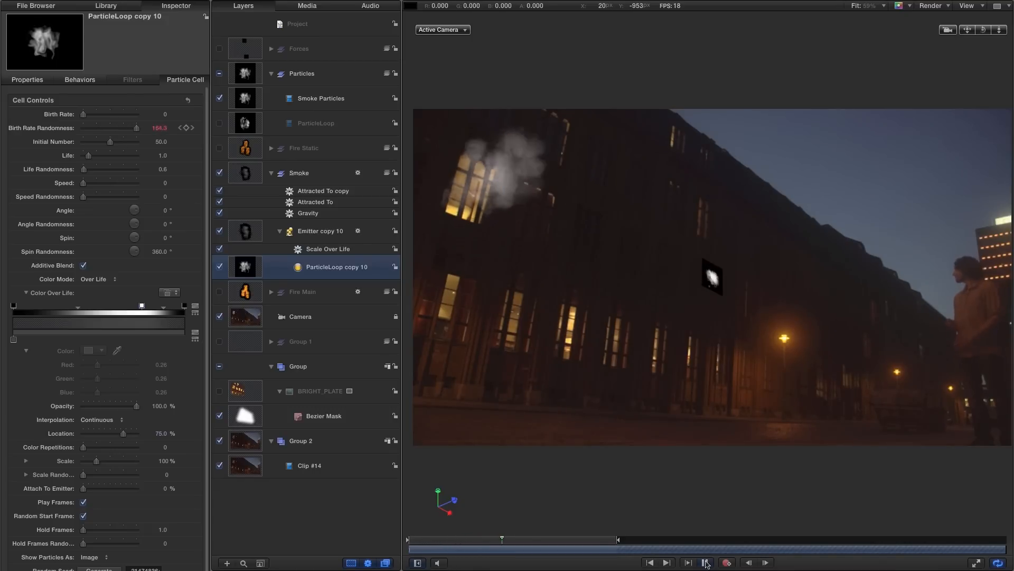
{"action": "left_click", "coordinate": [706, 562]}
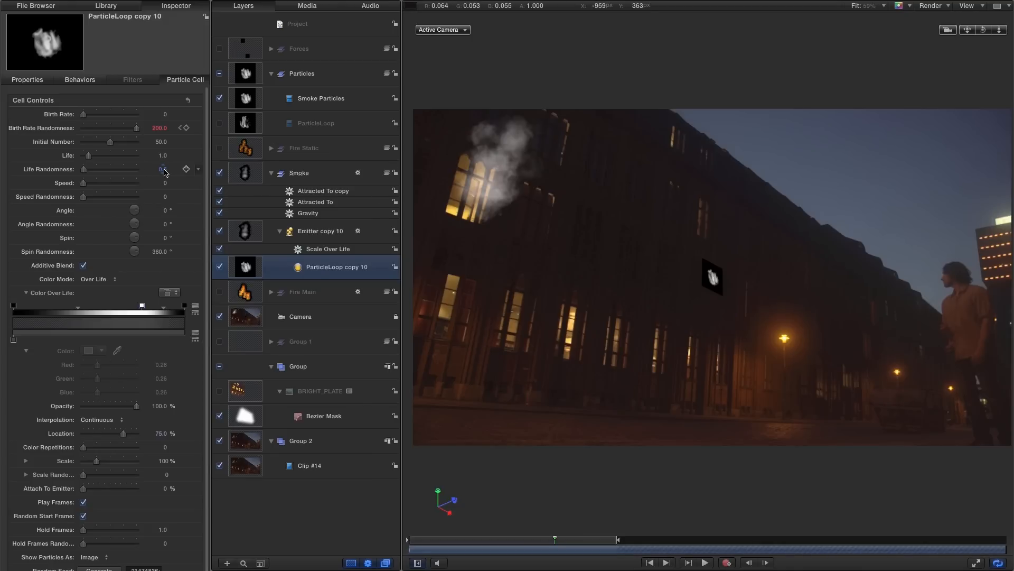
- Set the particle cell's Life to 1.75 and replay the animation from the start
{"action": "double_click", "coordinate": [163, 157]}
{"action": "type", "text": "1"}
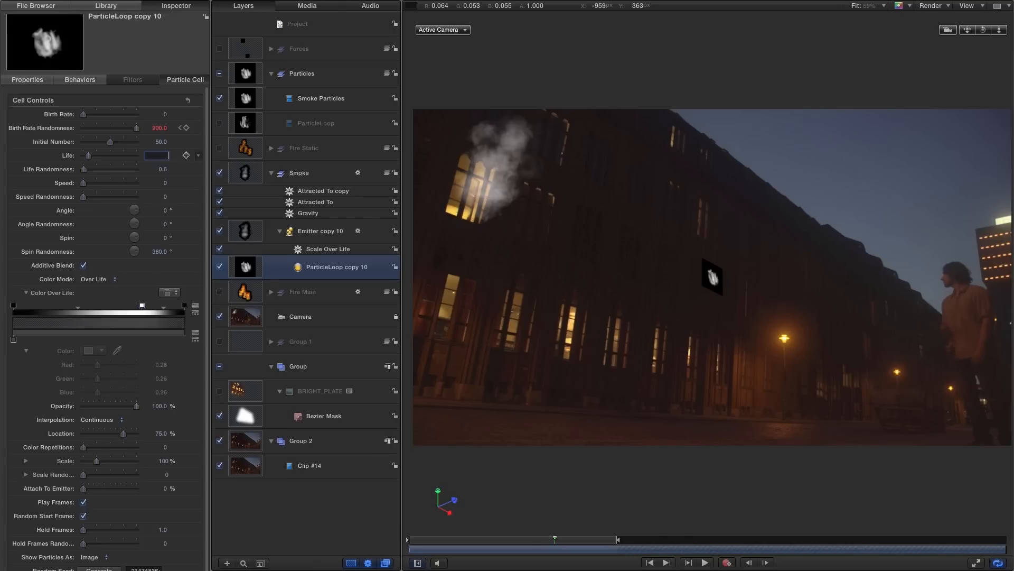
{"action": "type", "text": ".75"}
{"action": "key", "text": "BackSpace"}
{"action": "type", "text": "75"}
{"action": "key", "text": "Return"}
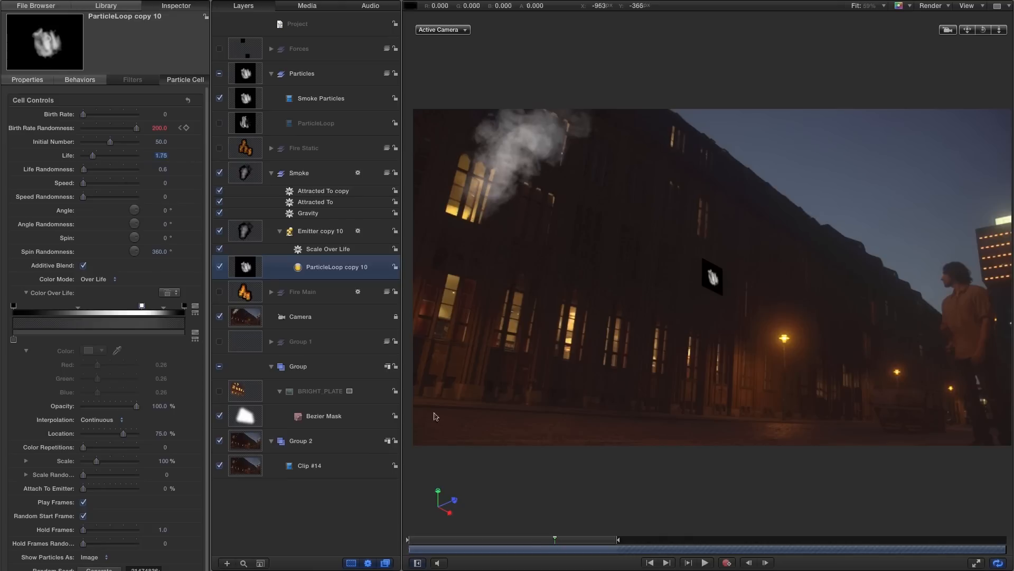
{"action": "left_click", "coordinate": [651, 563]}
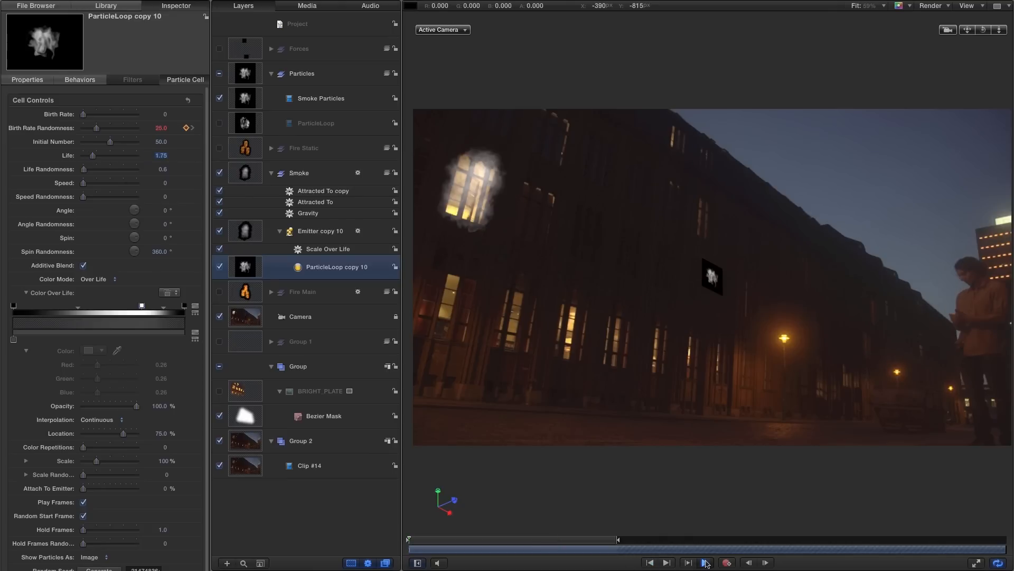
- Play the smoke animation briefly, stop it, and hide the Particles group
{"action": "left_click", "coordinate": [707, 563]}
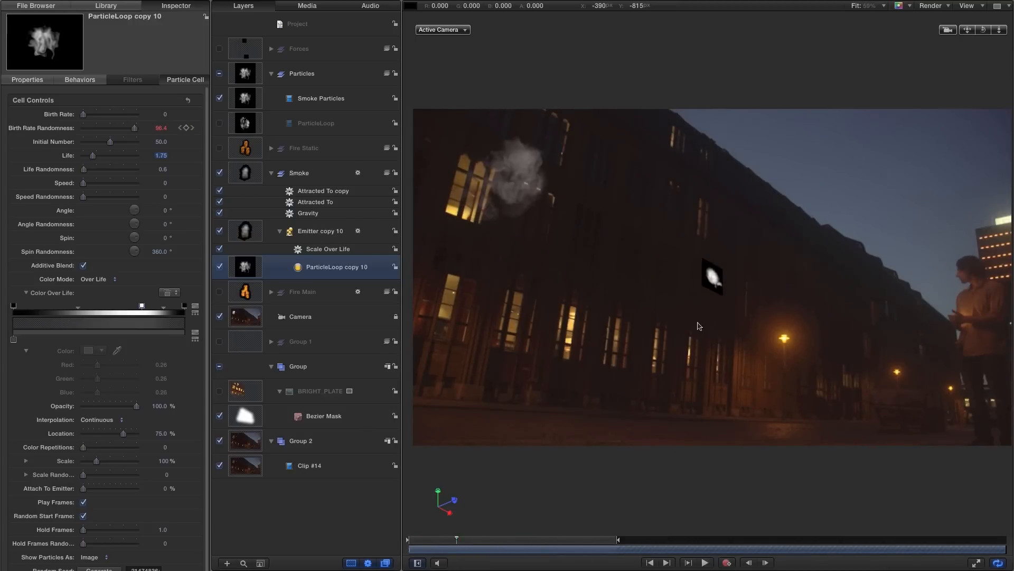
{"action": "key", "text": "space"}
{"action": "left_click", "coordinate": [219, 74]}
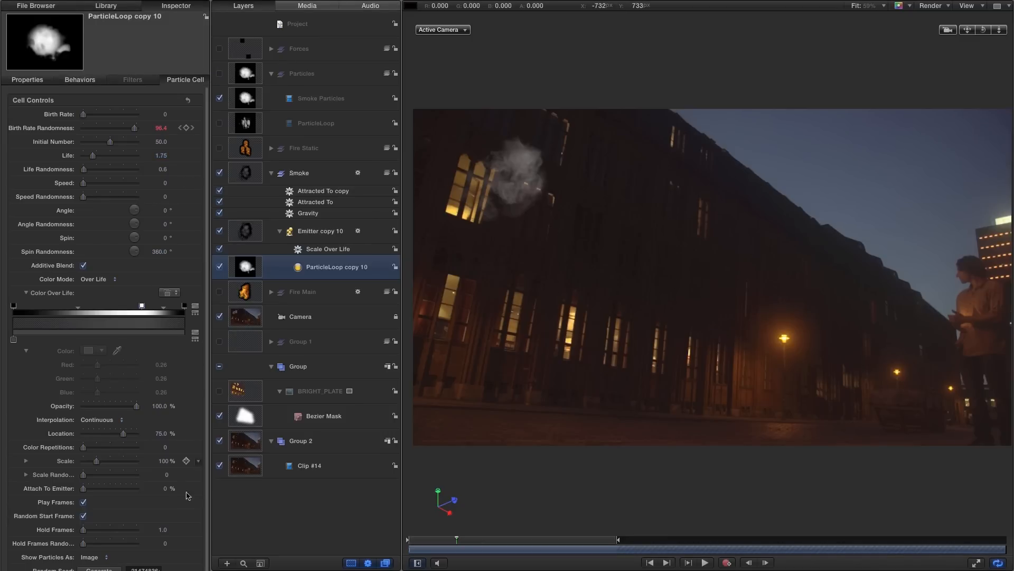
- Set the smoke cell's Angle Randomness to 360°, preview the animation, and set its Scale Randomness to 25
{"action": "left_click", "coordinate": [167, 224]}
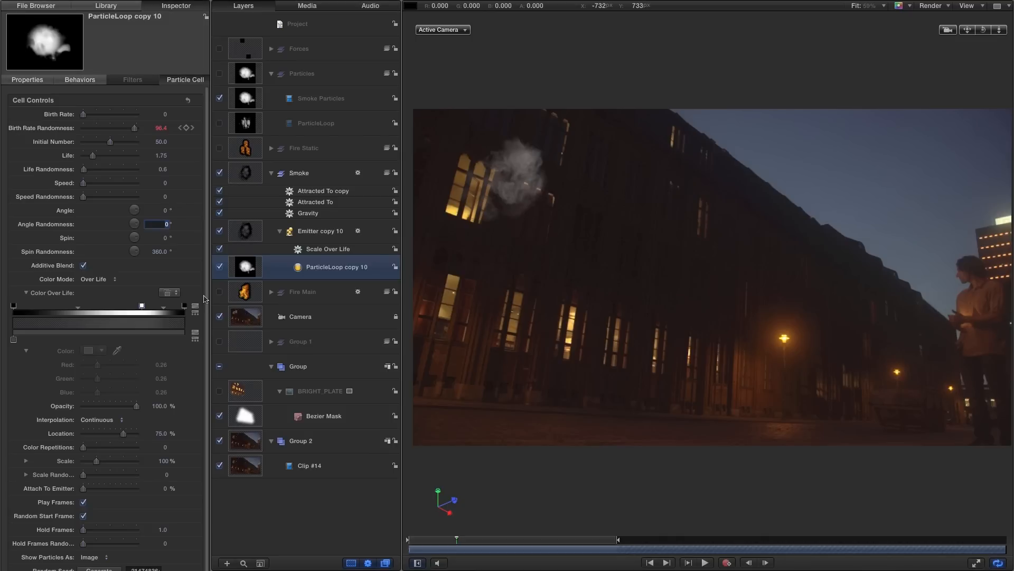
{"action": "key", "text": "Return"}
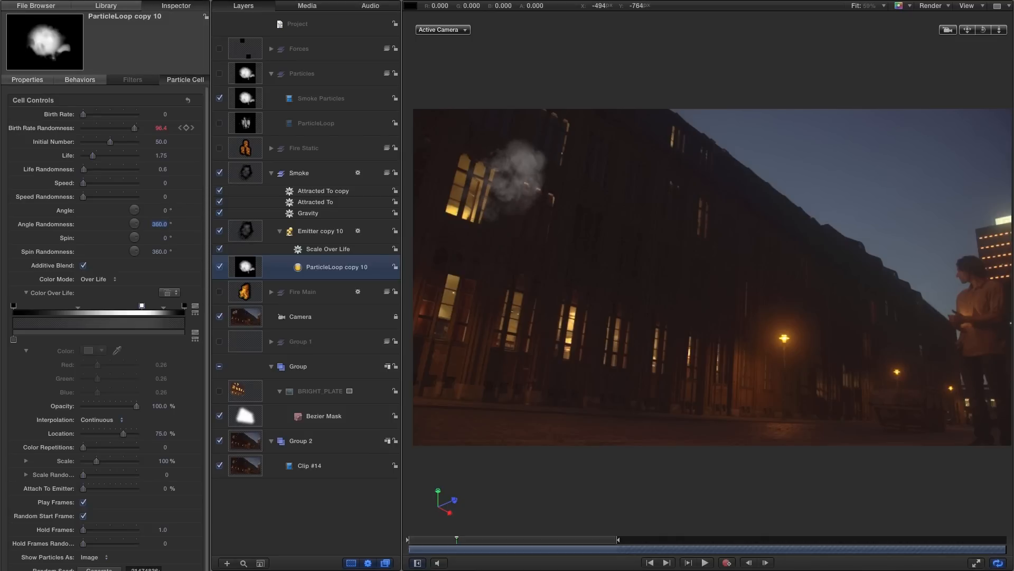
{"action": "left_click", "coordinate": [651, 563]}
{"action": "left_click", "coordinate": [706, 563]}
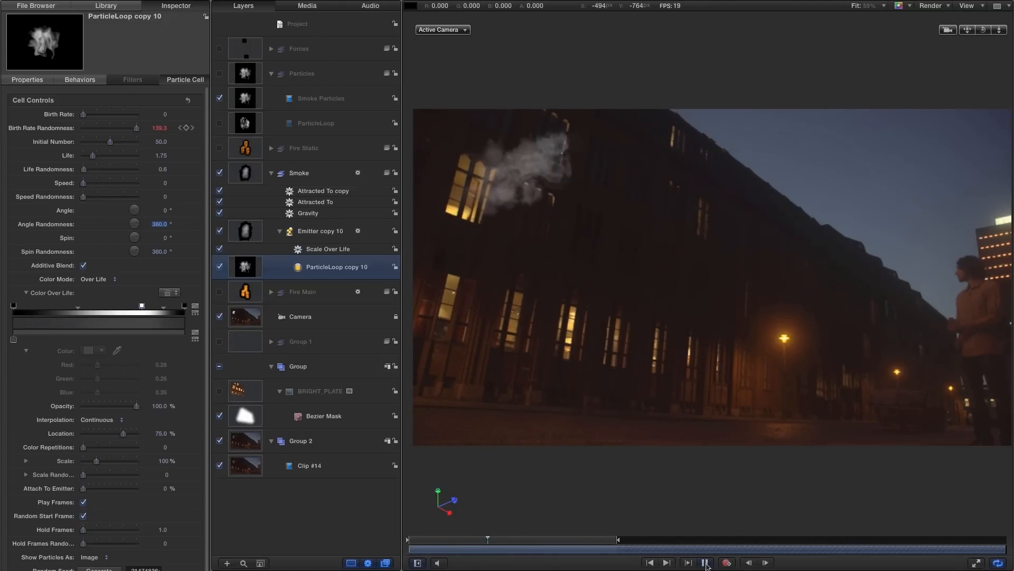
{"action": "left_click", "coordinate": [706, 564]}
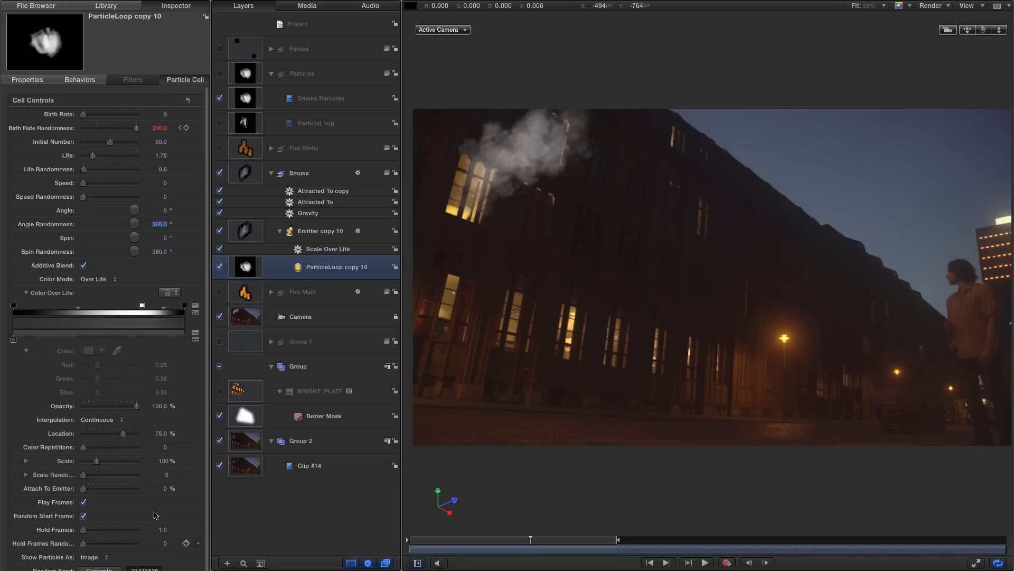
{"action": "left_click", "coordinate": [167, 475]}
{"action": "key", "text": "Return"}
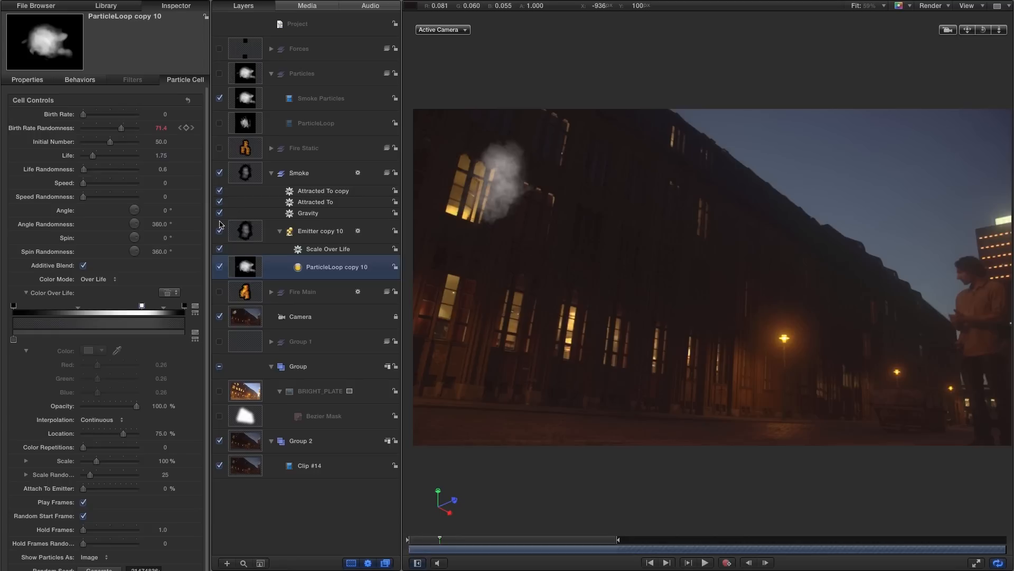
- Change the smoke emitter's Blend Mode to Screen
{"action": "left_click", "coordinate": [28, 81]}
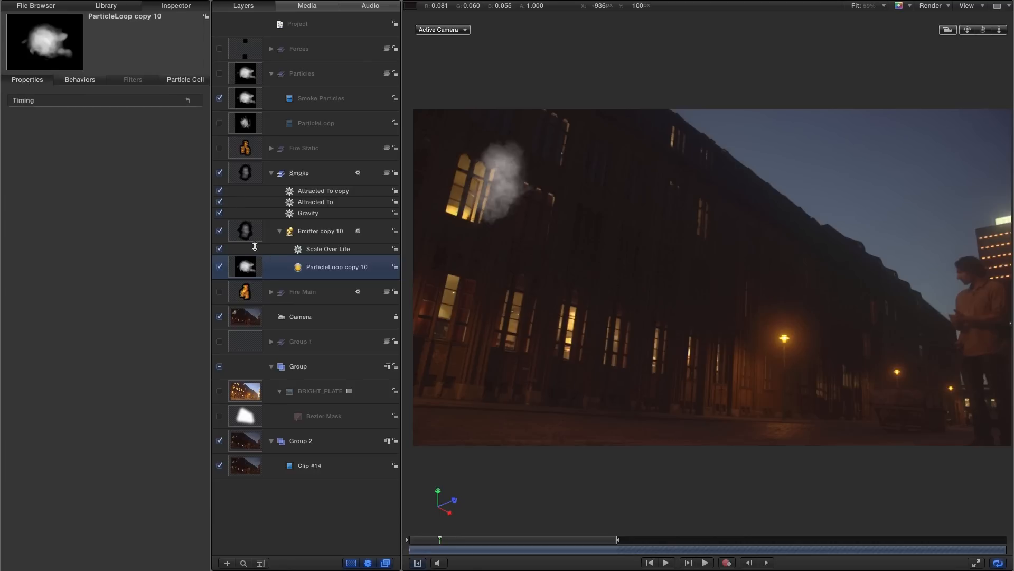
{"action": "left_click", "coordinate": [246, 230]}
{"action": "left_click", "coordinate": [101, 313]}
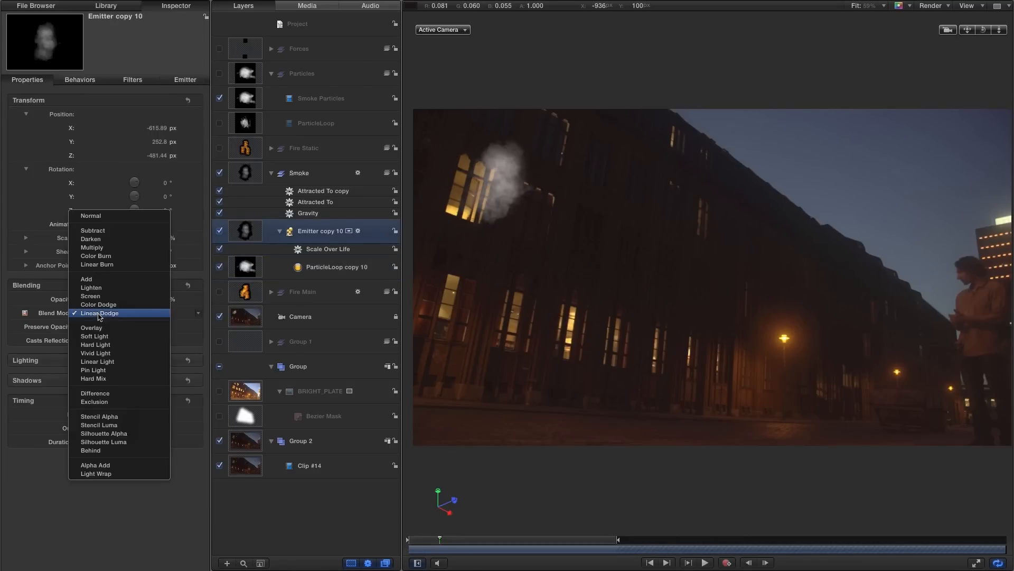
{"action": "left_click", "coordinate": [98, 297]}
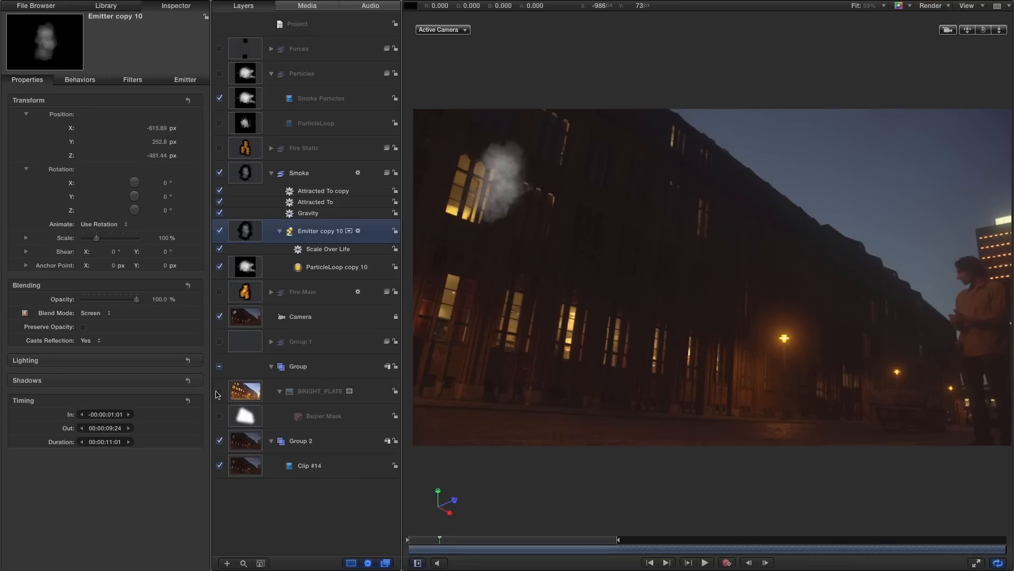
- Make the BRIGHT_PLATE layer visible, enable its Bezier Mask, and inspect the mask outline on the building
{"action": "left_click", "coordinate": [219, 391]}
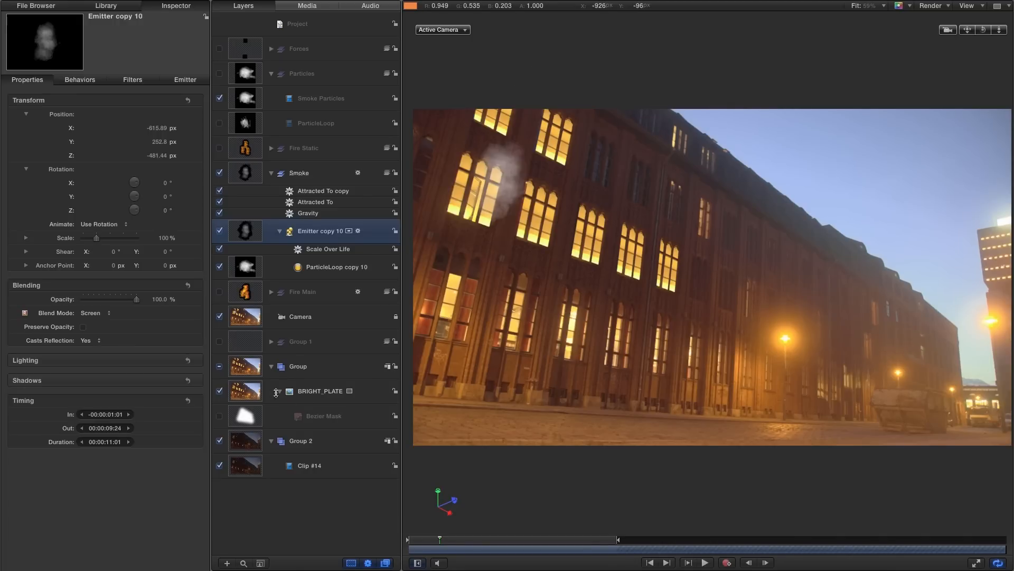
{"action": "left_click", "coordinate": [219, 391]}
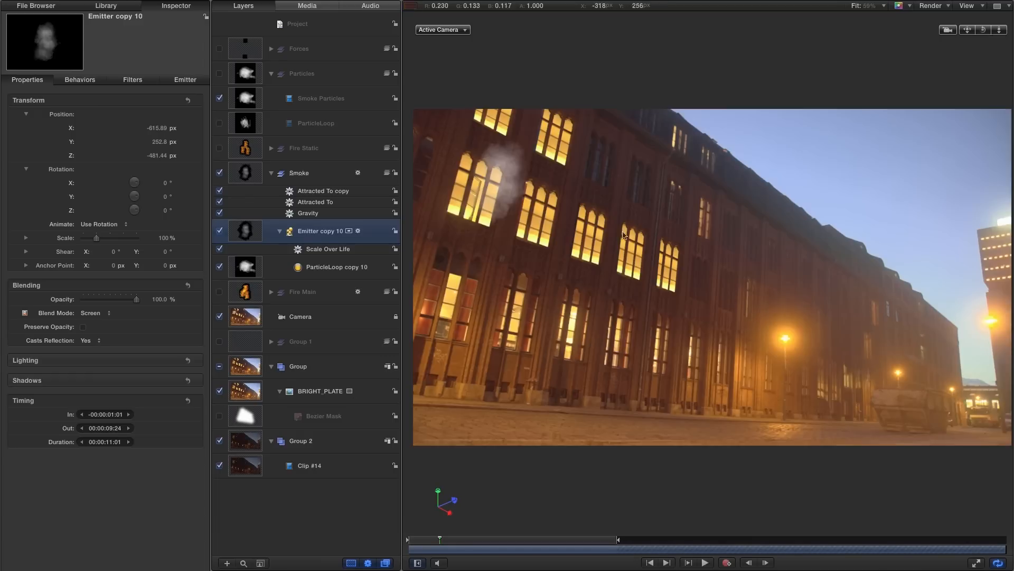
{"action": "left_click", "coordinate": [220, 391]}
{"action": "left_click", "coordinate": [220, 419]}
{"action": "left_click", "coordinate": [246, 417]}
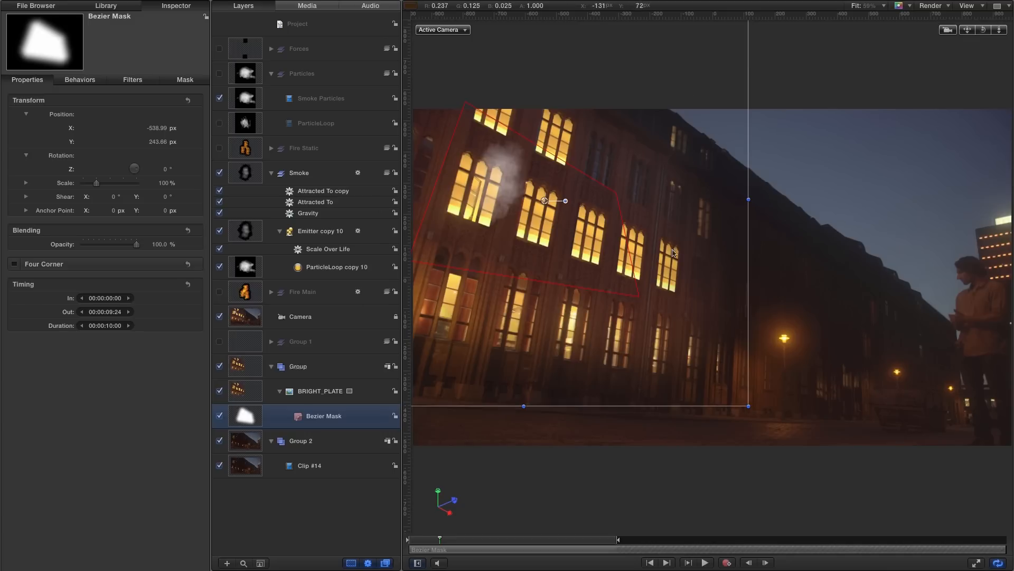
{"action": "key", "text": "super+slash"}
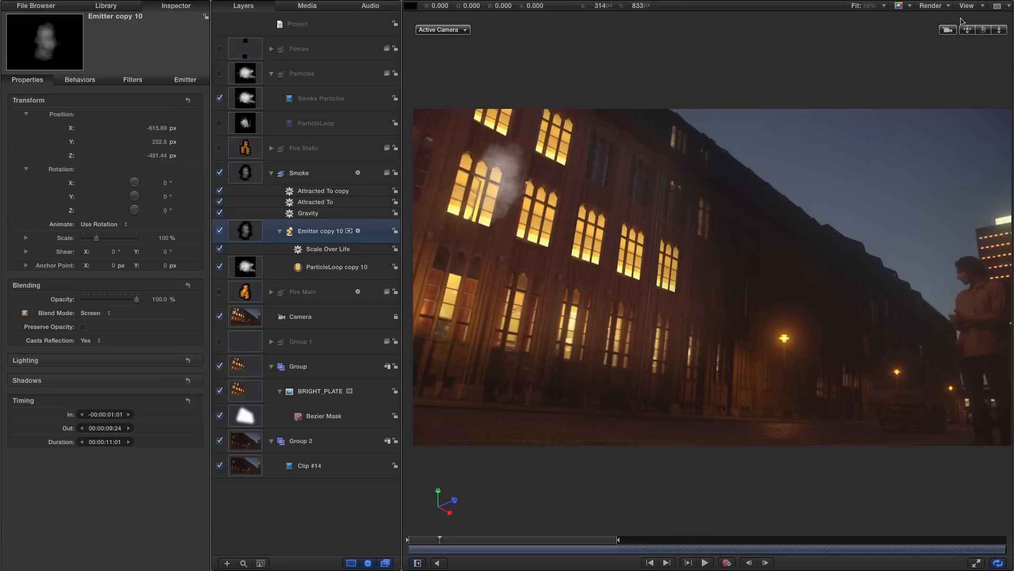
- Show the canvas overlays and activate the Adjust Item tool for the smoke emitter
{"action": "left_click", "coordinate": [967, 6]}
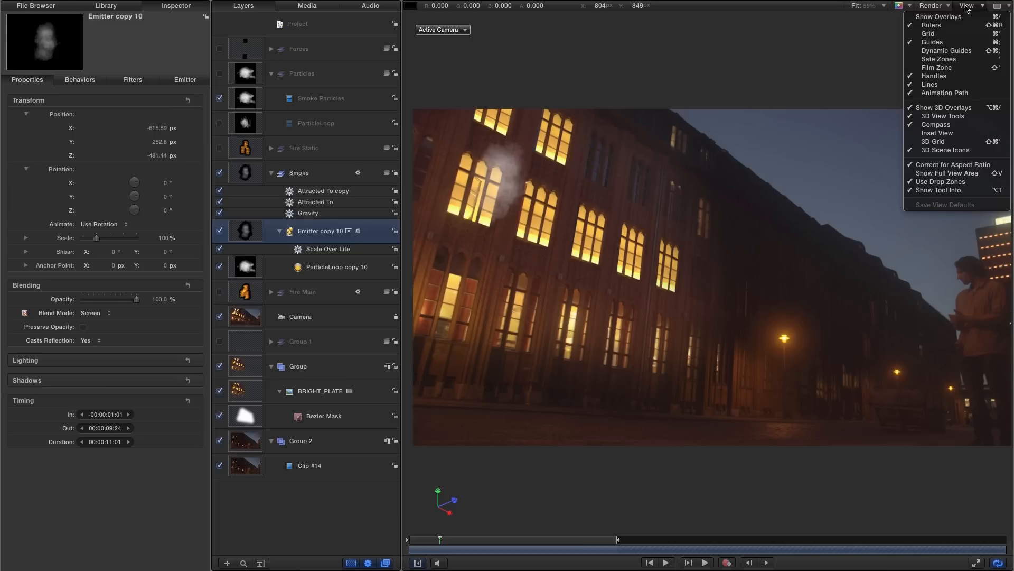
{"action": "left_click", "coordinate": [963, 21]}
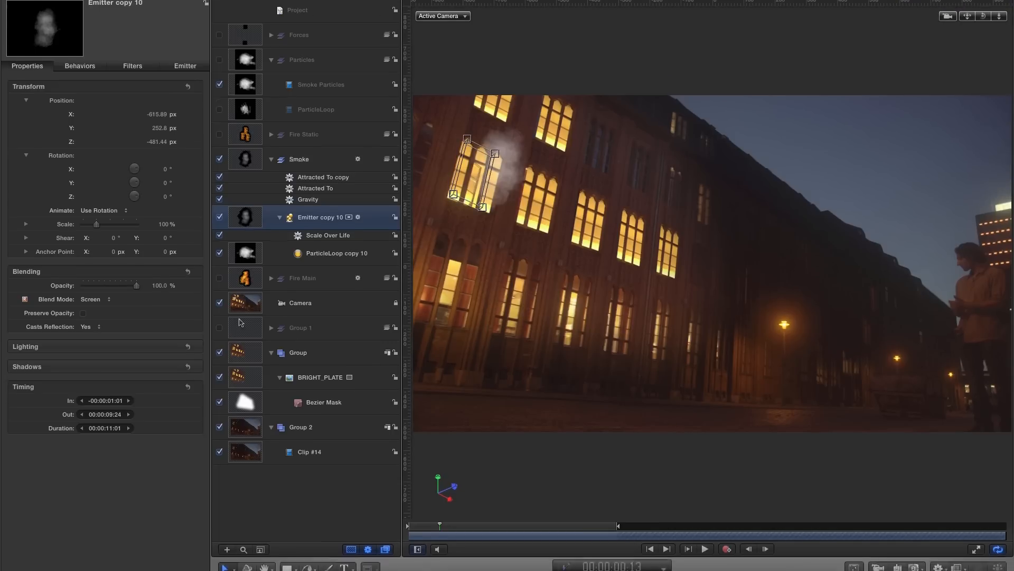
{"action": "left_click", "coordinate": [235, 550]}
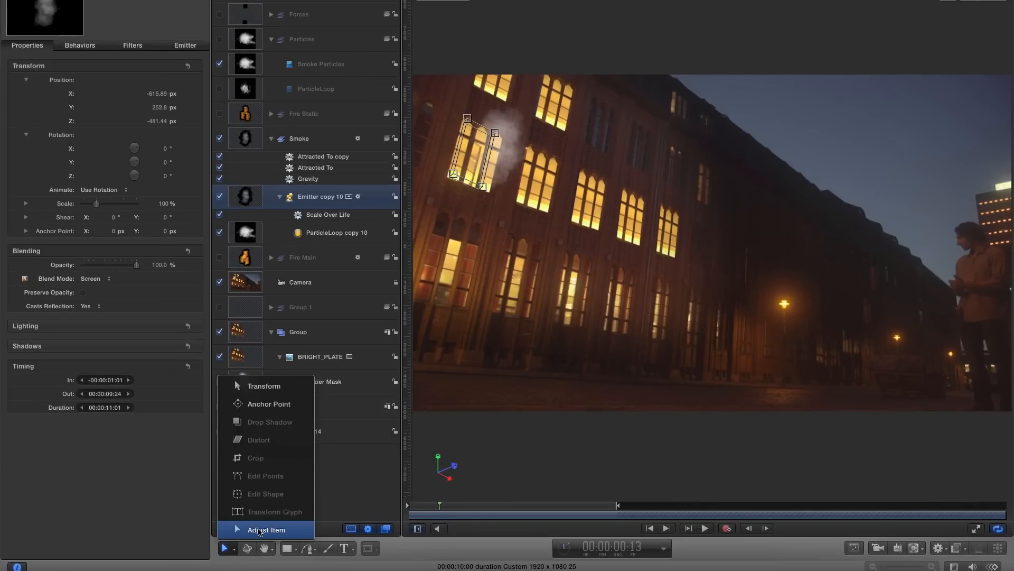
{"action": "left_click", "coordinate": [258, 530]}
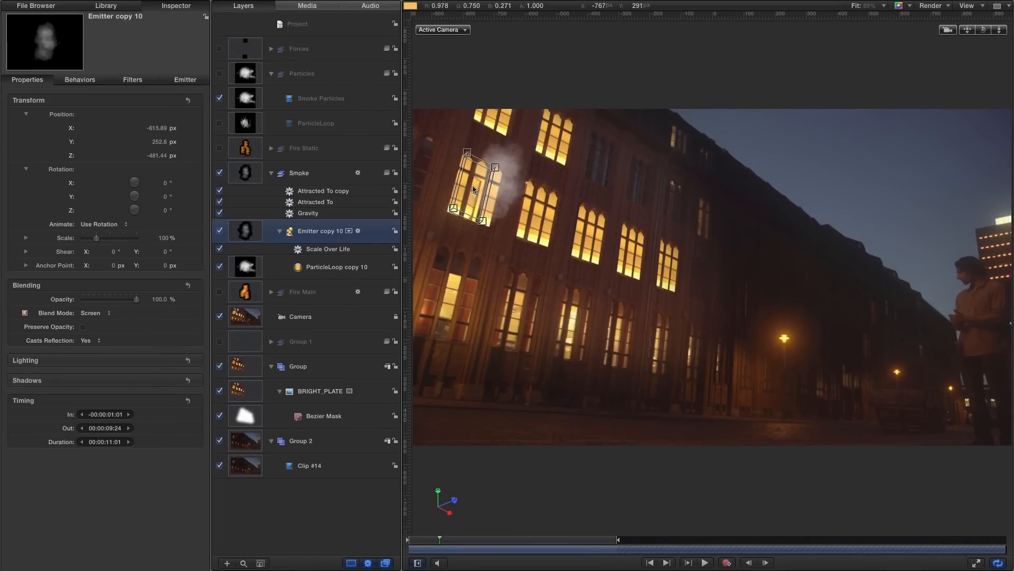
- Duplicate the smoke emitter three times, placing copies over the next two windows in its row and the second window of the row above
{"action": "left_click_drag", "start_coordinate": [536, 210], "coordinate": [534, 212]}
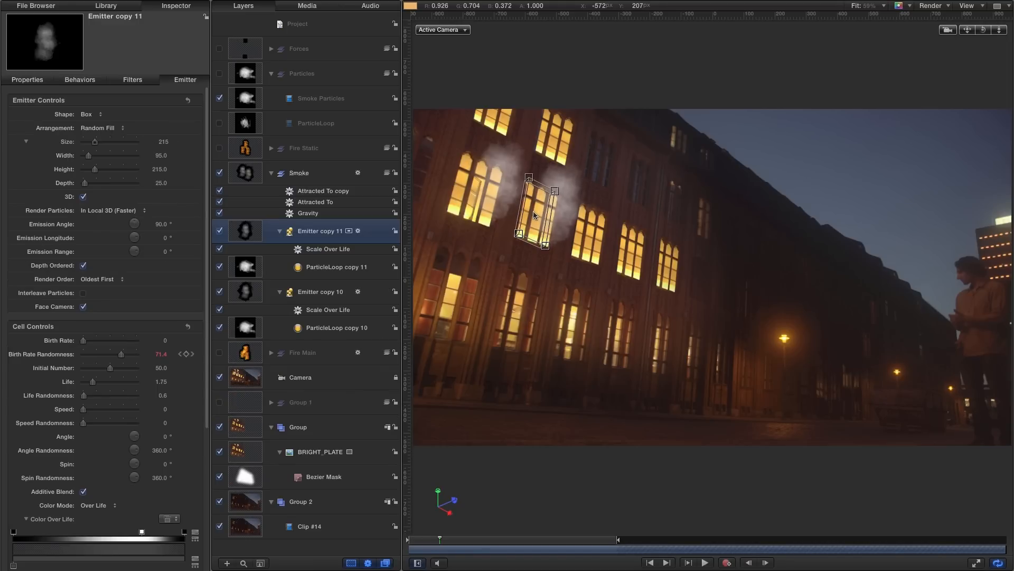
{"action": "left_click_drag", "start_coordinate": [534, 214], "coordinate": [590, 236]}
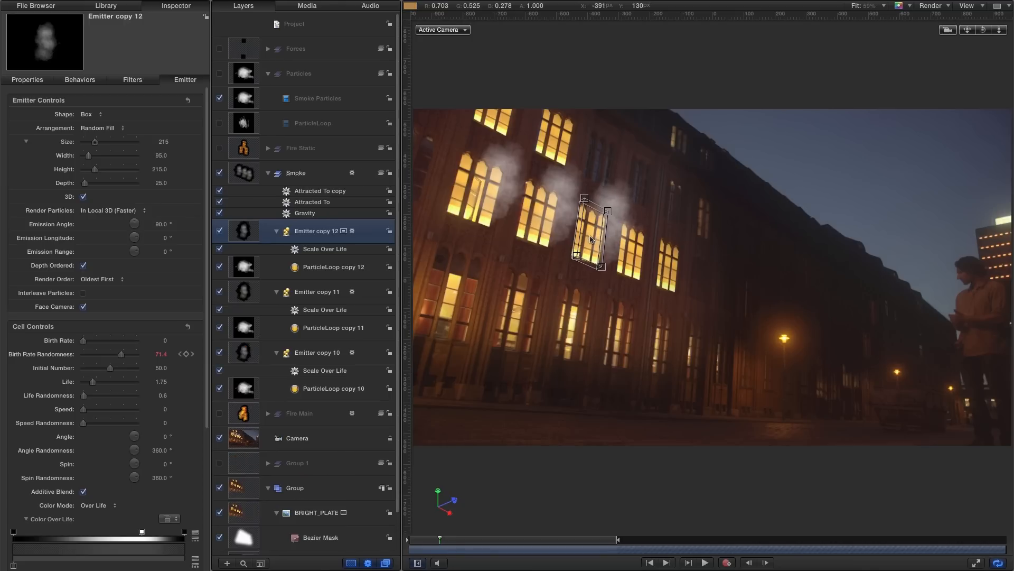
{"action": "left_click_drag", "start_coordinate": [590, 237], "coordinate": [554, 136]}
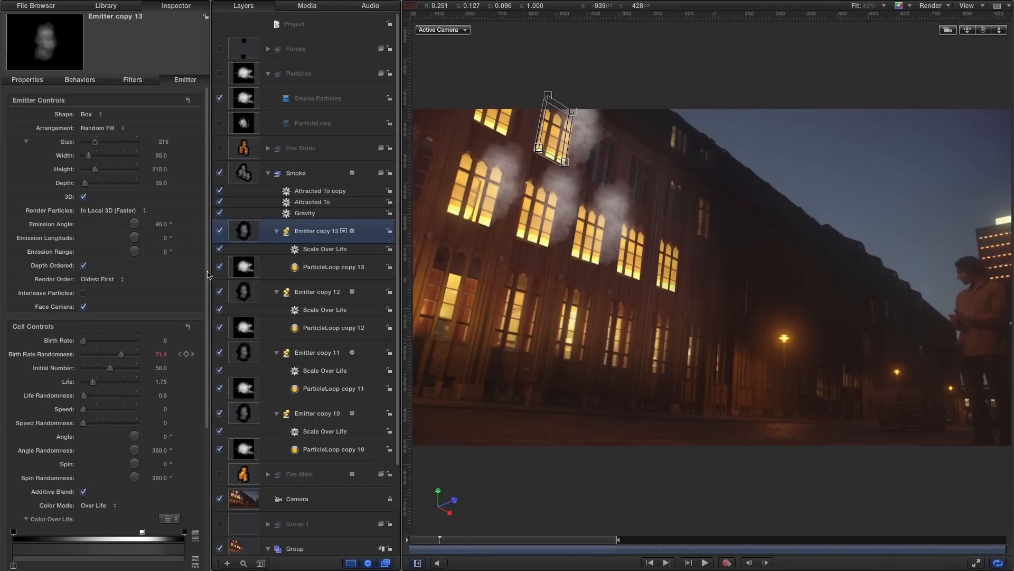
- Generate a new Random Seed for each of the three duplicated smoke emitters
{"action": "left_click", "coordinate": [176, 100]}
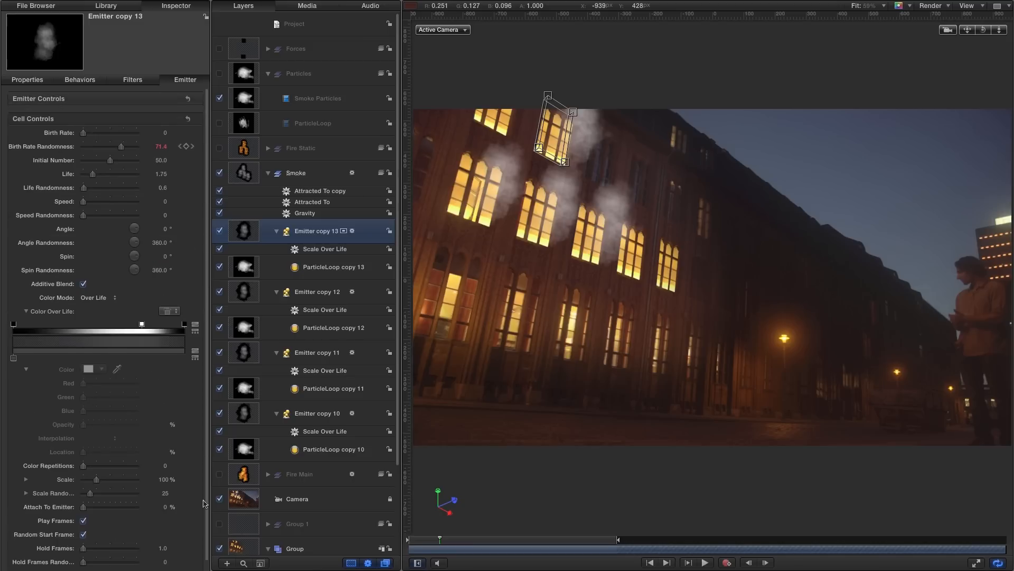
{"action": "scroll", "coordinate": [176, 104], "scroll_direction": "down", "scroll_amount": 2}
{"action": "left_click", "coordinate": [96, 556]}
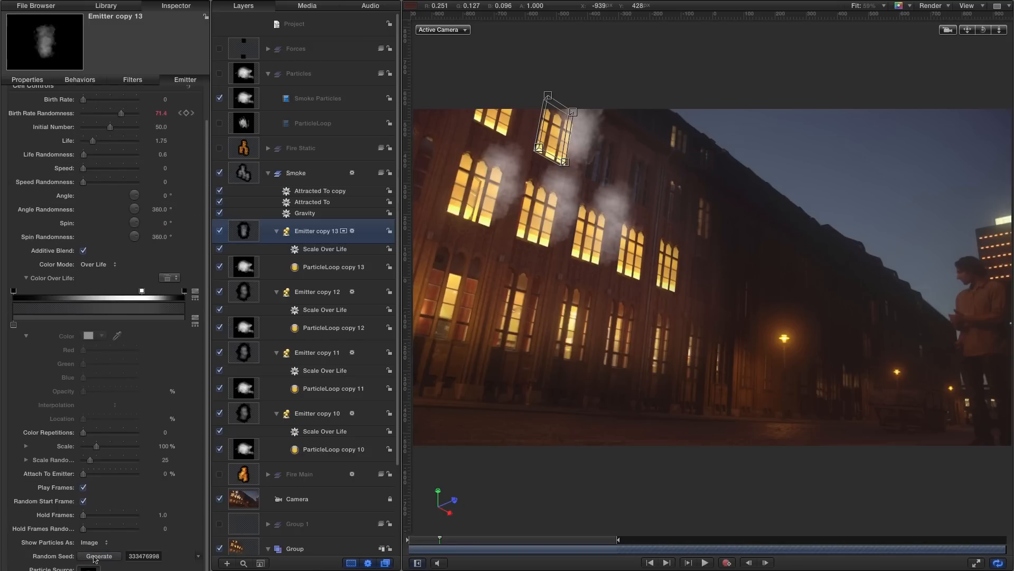
{"action": "left_click", "coordinate": [243, 291]}
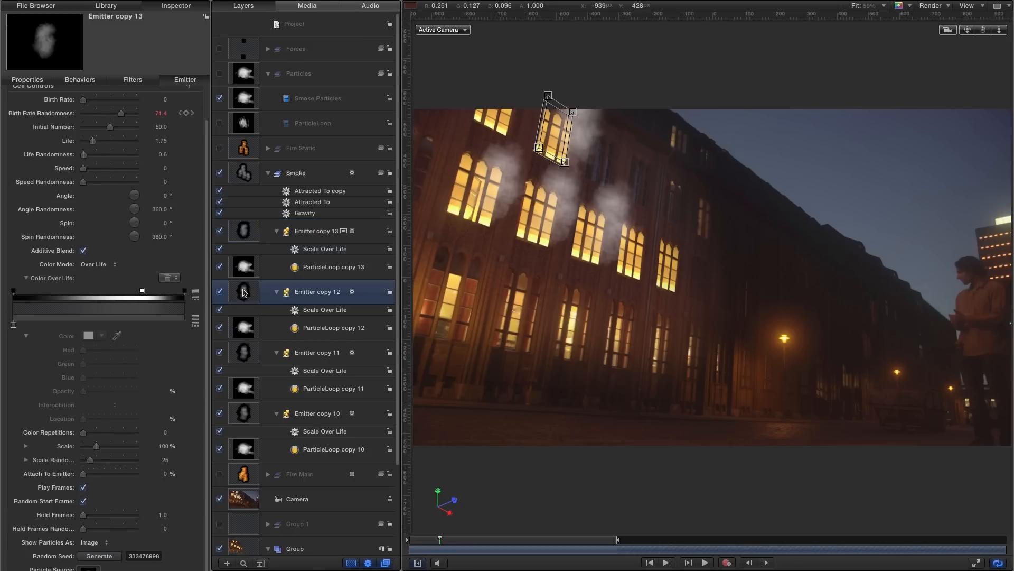
{"action": "scroll", "coordinate": [148, 555], "scroll_direction": "down", "scroll_amount": 10}
{"action": "left_click", "coordinate": [106, 555]}
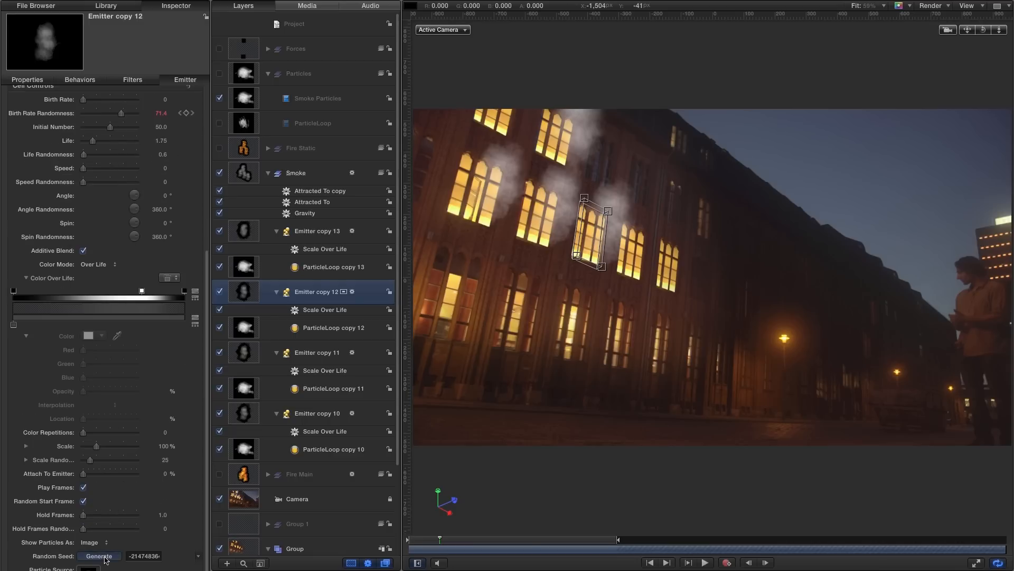
{"action": "left_click", "coordinate": [245, 353]}
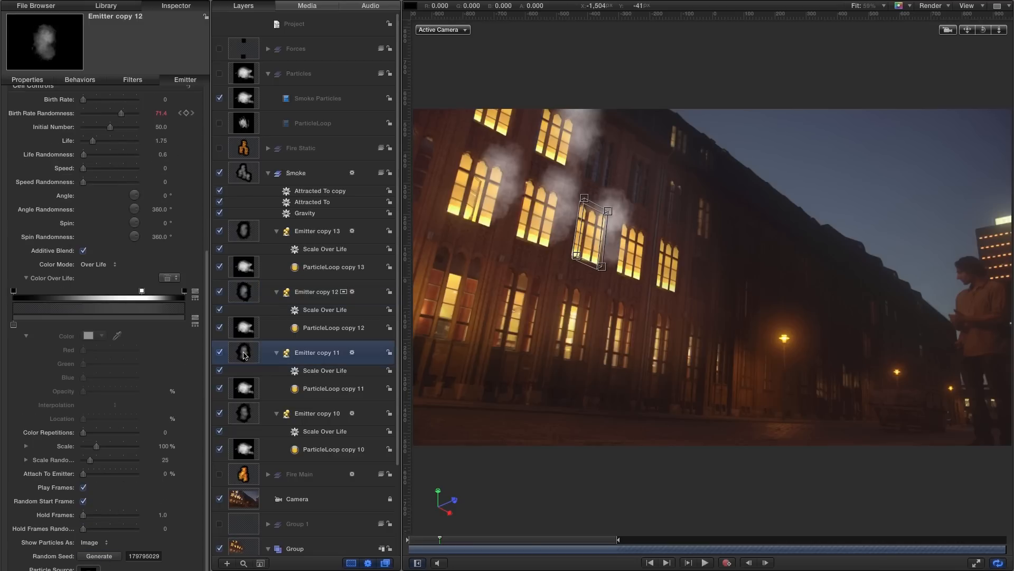
{"action": "scroll", "coordinate": [106, 317], "scroll_direction": "down", "scroll_amount": 10}
{"action": "left_click", "coordinate": [108, 558]}
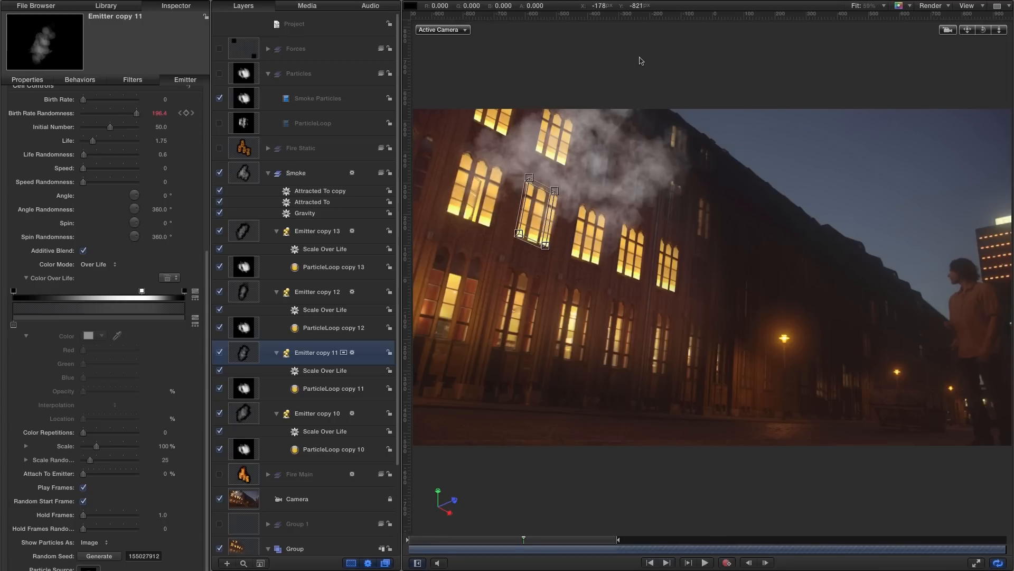
- Turn on the Fire Static and Fire Main groups and scrub through the timeline to check fire and smoke together
{"action": "left_click", "coordinate": [219, 149]}
{"action": "left_click", "coordinate": [220, 475]}
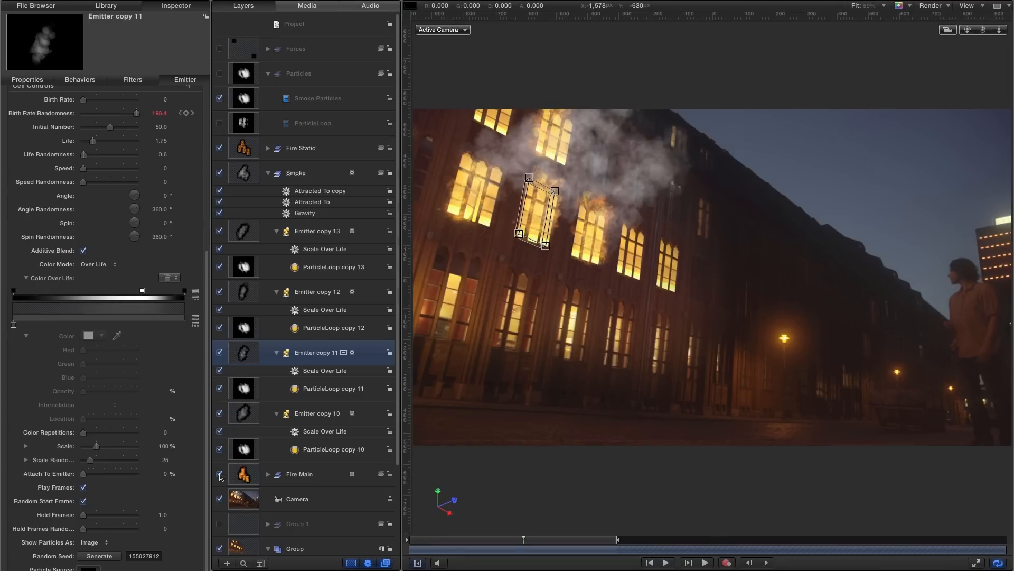
{"action": "left_click", "coordinate": [502, 540]}
{"action": "left_click_drag", "start_coordinate": [502, 541], "coordinate": [542, 541]}
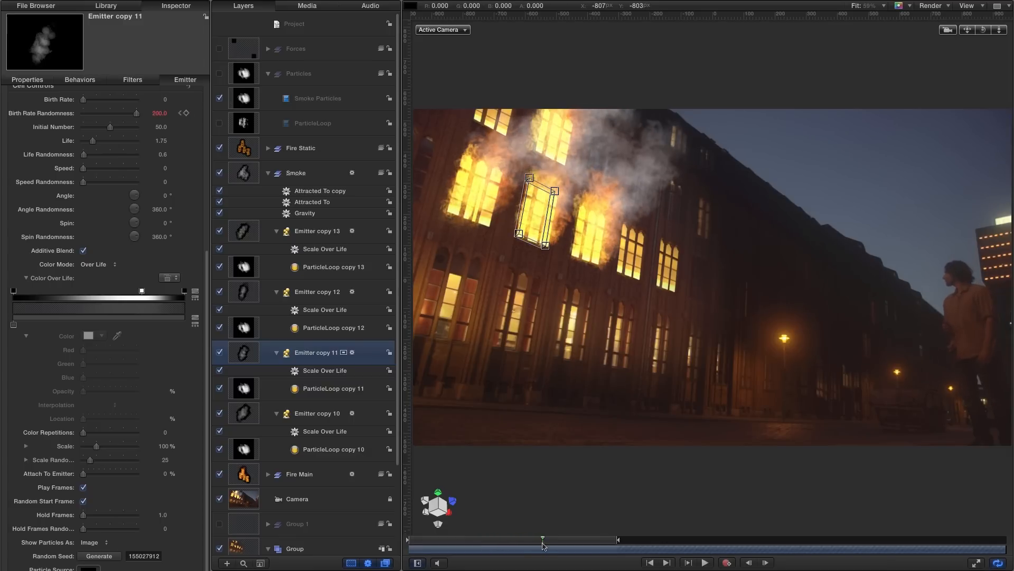
- Set the Strength of the Smoke group's Attracted To copy behavior, which targets Wind Secondary, to 120
{"action": "left_click", "coordinate": [313, 204]}
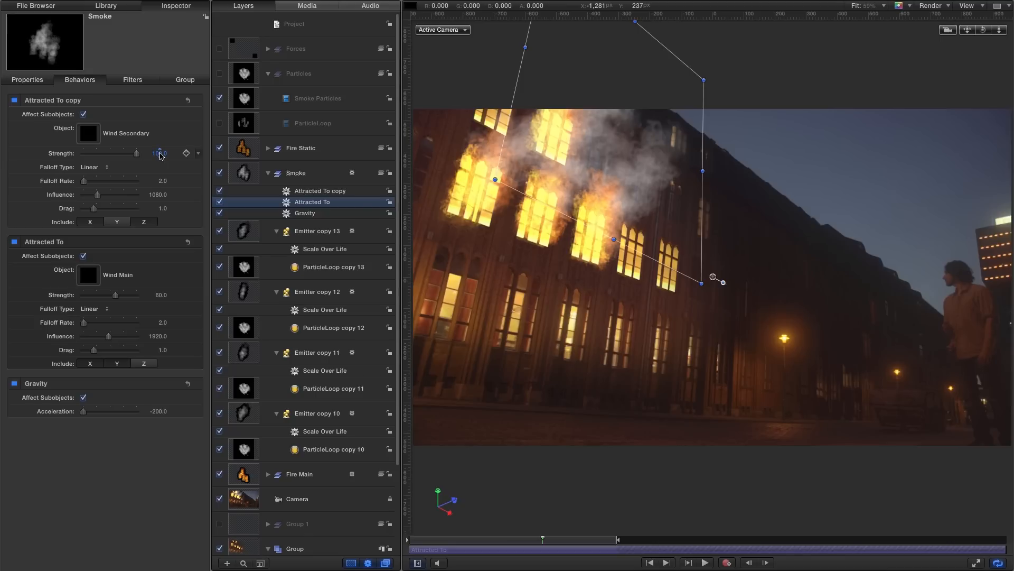
{"action": "left_click", "coordinate": [160, 154]}
{"action": "type", "text": "120"}
{"action": "key", "text": "Return"}
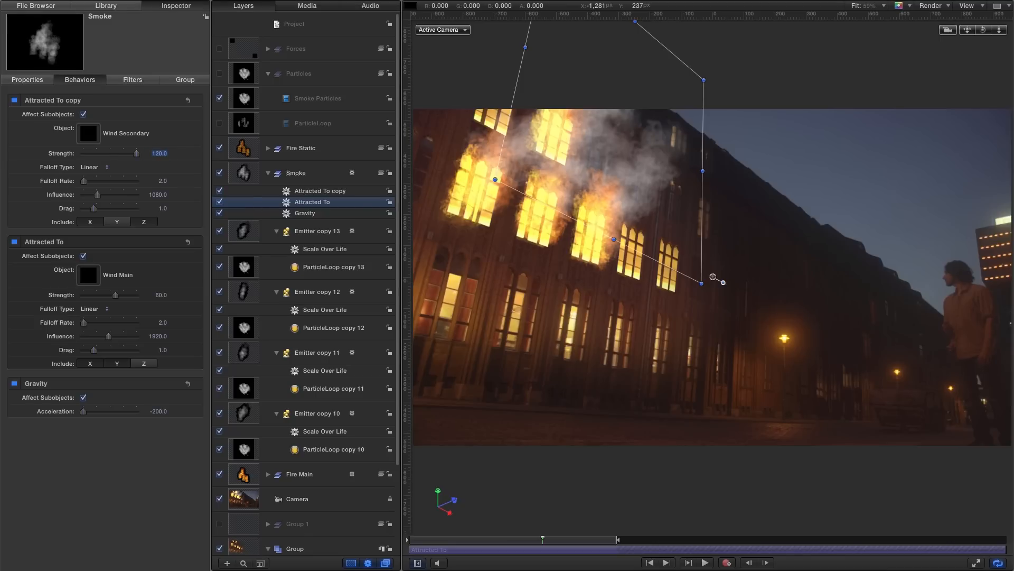
- Set the Strength of the Attracted To behavior targeting Wind Main to 80, and preview the fire and smoke animation
{"action": "left_click", "coordinate": [160, 295]}
{"action": "type", "text": "80"}
{"action": "key", "text": "Return"}
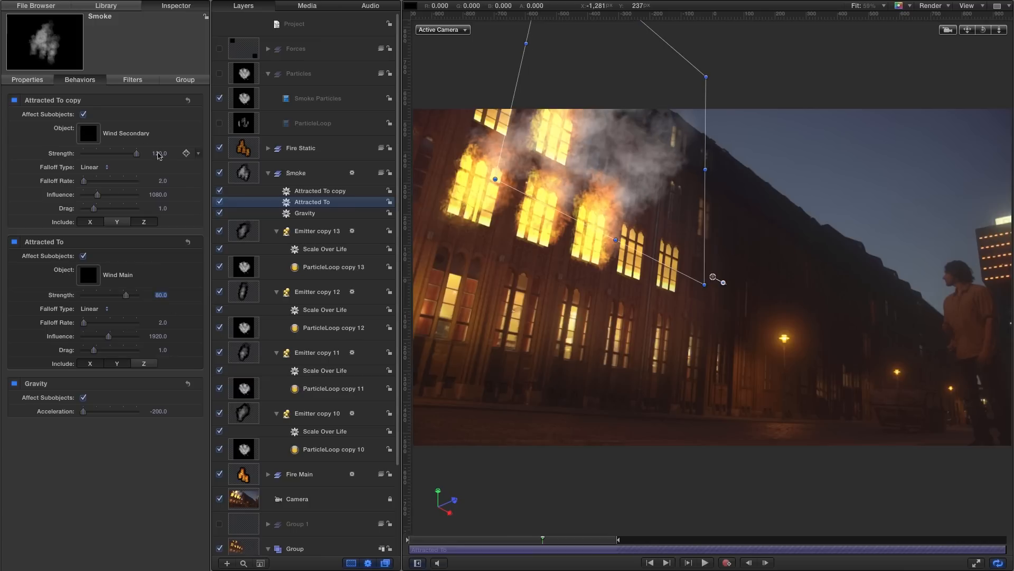
{"action": "left_click", "coordinate": [160, 153]}
{"action": "key", "text": "Return"}
{"action": "key", "text": "super+r"}
{"action": "left_click", "coordinate": [705, 563]}
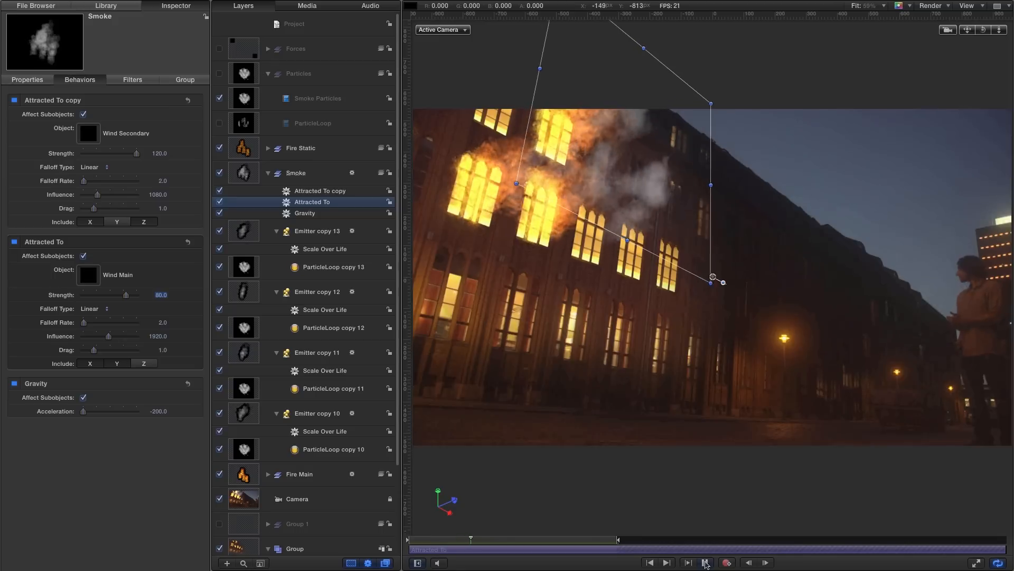
{"action": "left_click", "coordinate": [706, 563]}
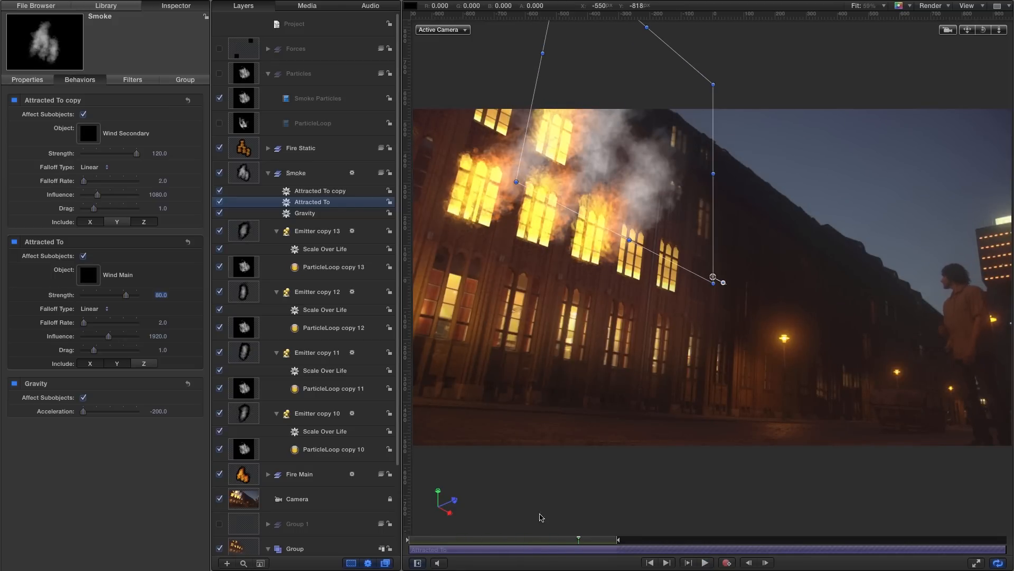
{"action": "left_click_drag", "start_coordinate": [553, 541], "coordinate": [497, 541]}
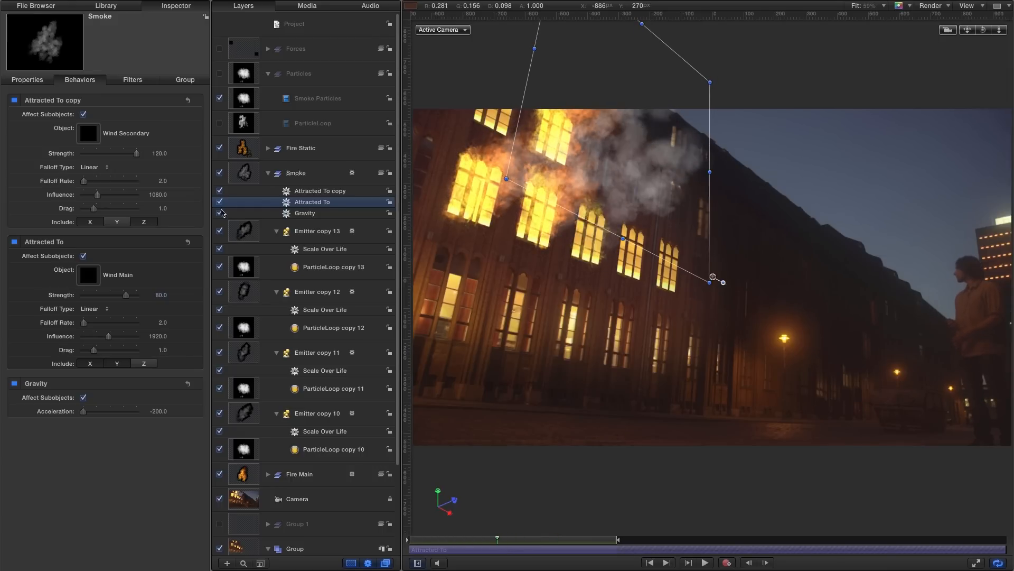
- Slide Emitter copy 12 in time to start at 00:00:01:12, and scrub the animation to check the smoke with overlays hidden
{"action": "left_click", "coordinate": [242, 294]}
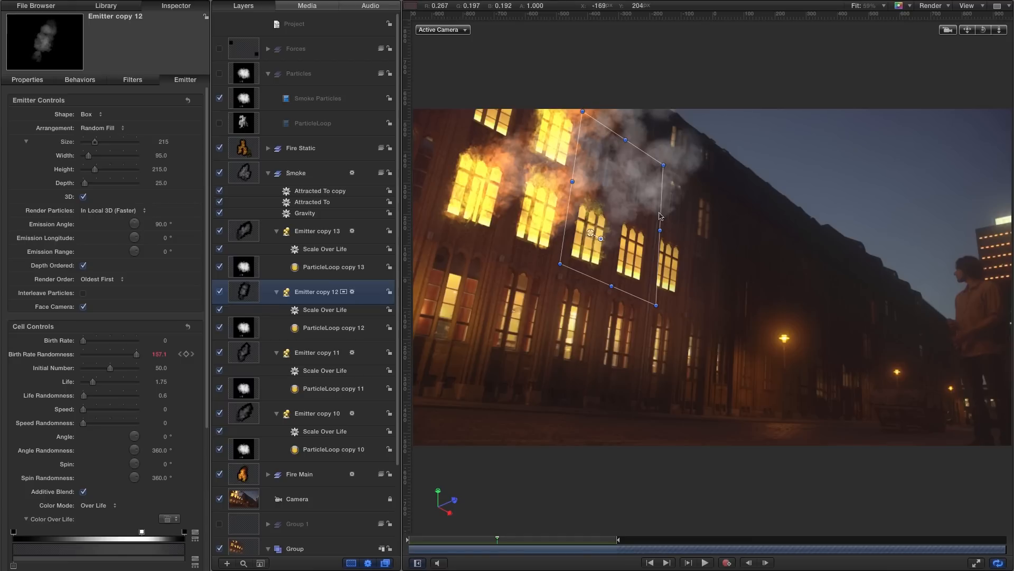
{"action": "left_click", "coordinate": [458, 553]}
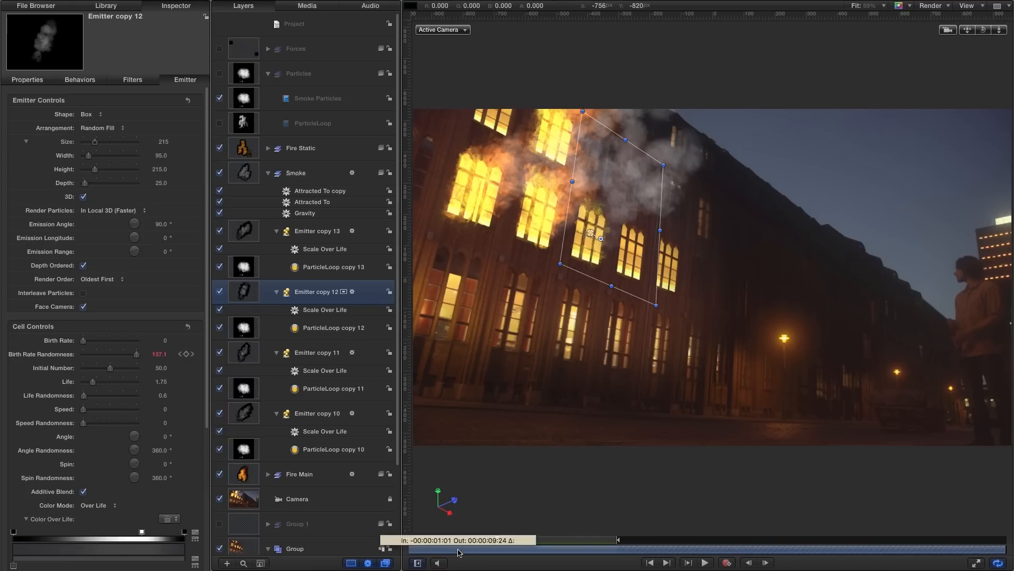
{"action": "left_click_drag", "start_coordinate": [458, 553], "coordinate": [560, 550]}
{"action": "left_click_drag", "start_coordinate": [575, 550], "coordinate": [609, 551]}
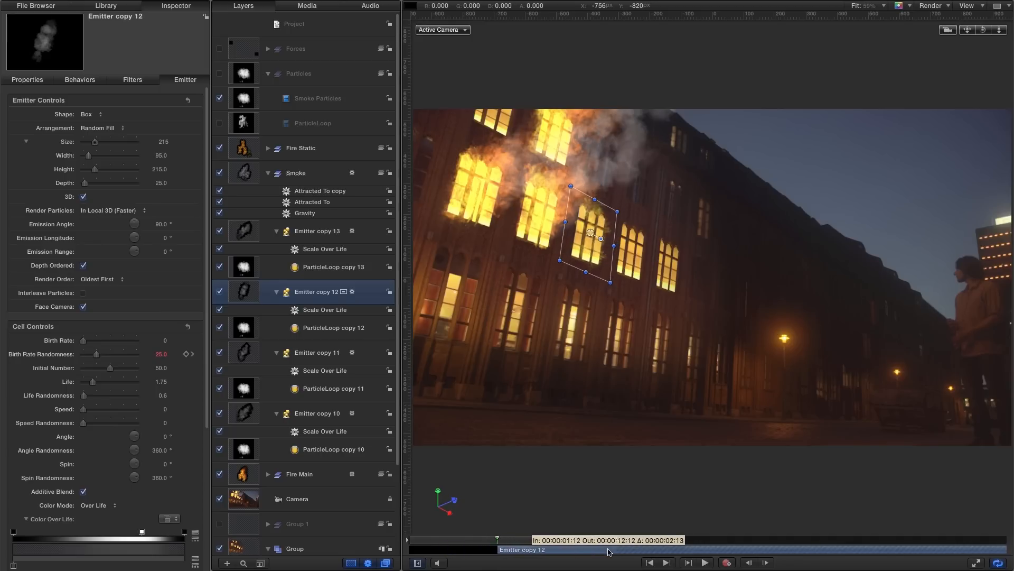
{"action": "left_click_drag", "start_coordinate": [477, 541], "coordinate": [575, 549]}
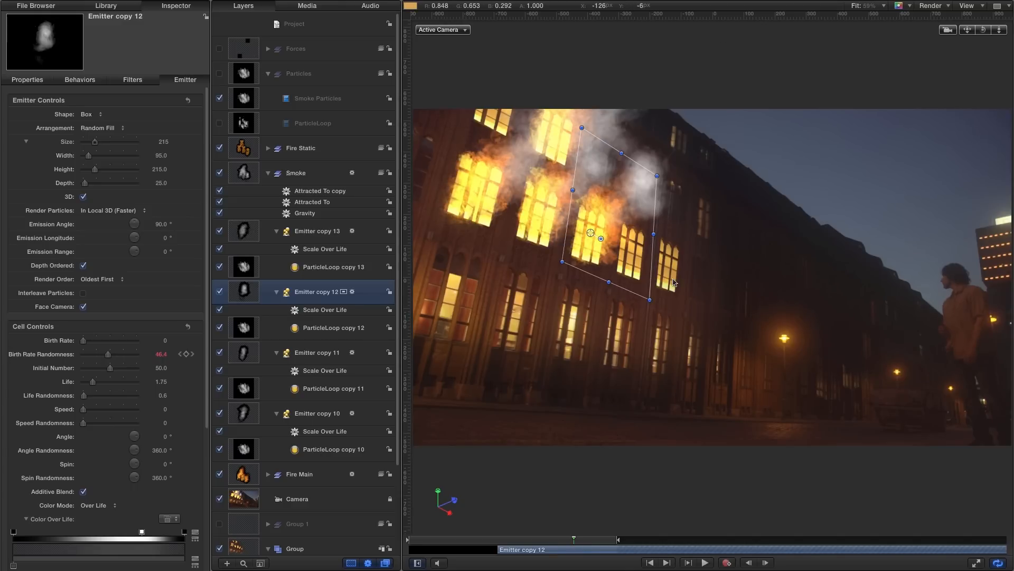
{"action": "key", "text": "super+slash"}
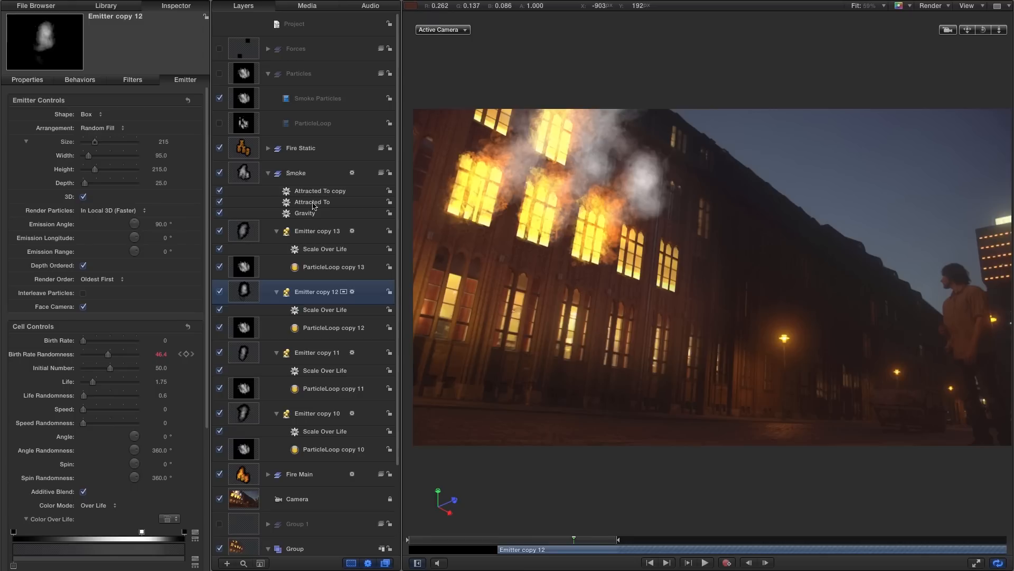
- Collapse the Smoke group and turn off Group, Group 2, Fire Static and Smoke to leave Fire Main on black
{"action": "left_click", "coordinate": [268, 173]}
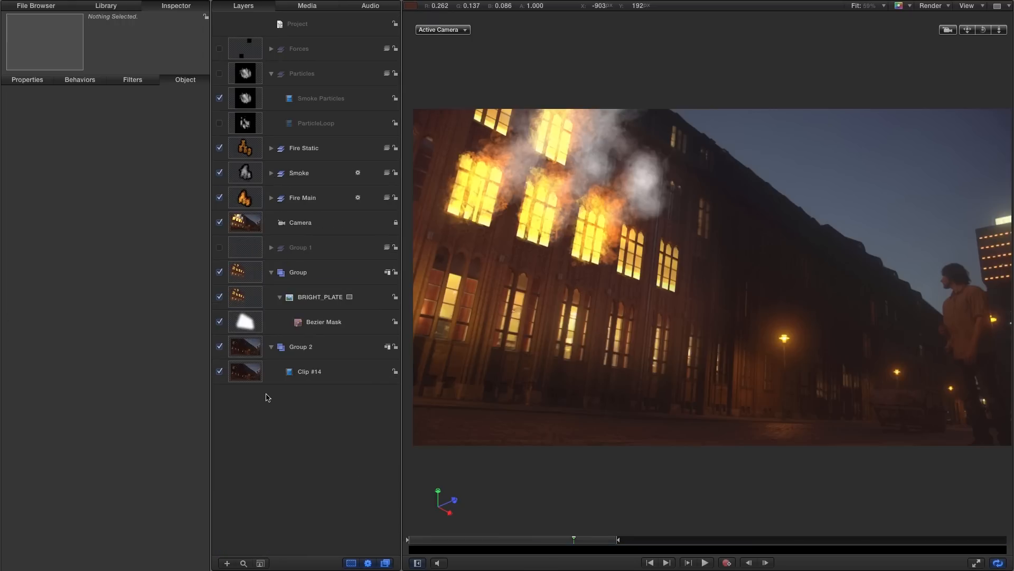
{"action": "left_click", "coordinate": [220, 273]}
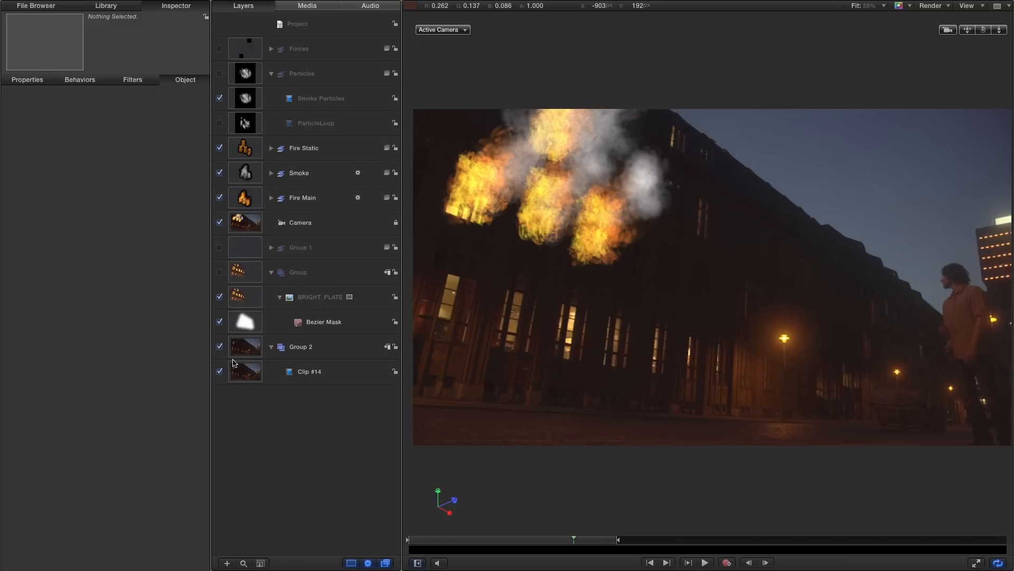
{"action": "left_click", "coordinate": [220, 347]}
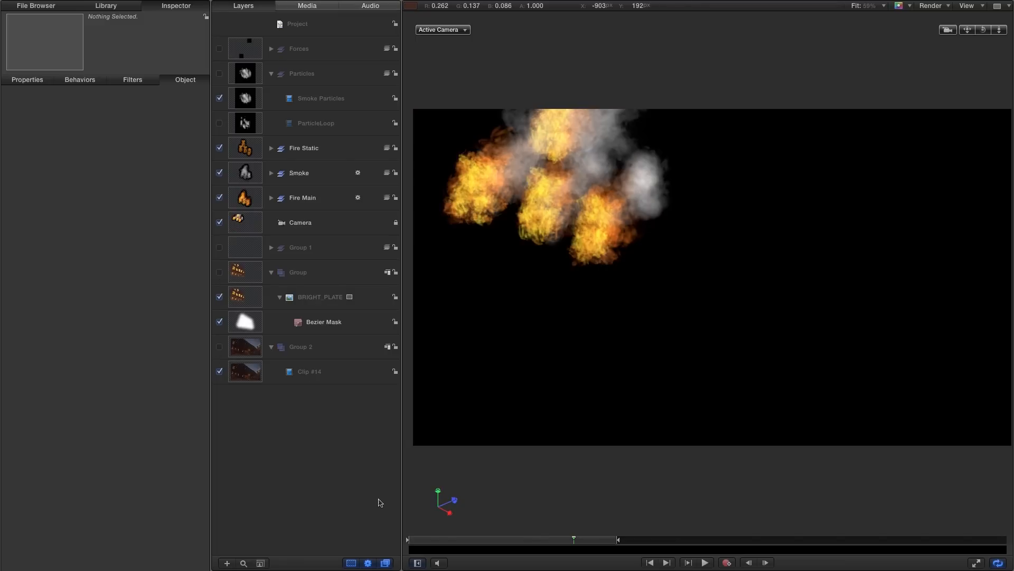
{"action": "left_click", "coordinate": [220, 147]}
{"action": "left_click", "coordinate": [219, 173]}
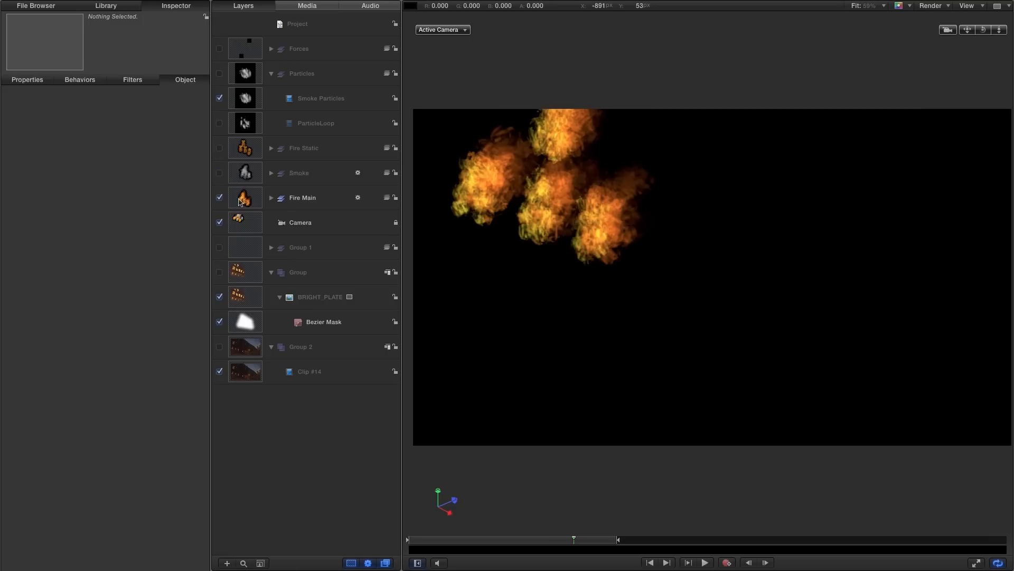
- Set up a movie export of the Fire Main group with the Apple ProRes 422 codec, video only
{"action": "left_click", "coordinate": [241, 201]}
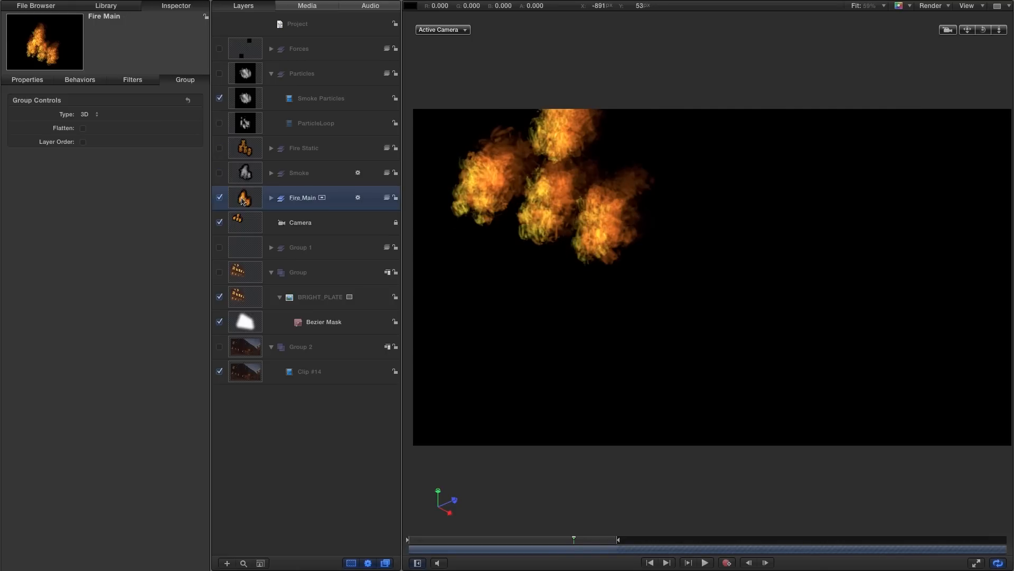
{"action": "left_click", "coordinate": [244, 5]}
{"action": "left_click", "coordinate": [284, 108]}
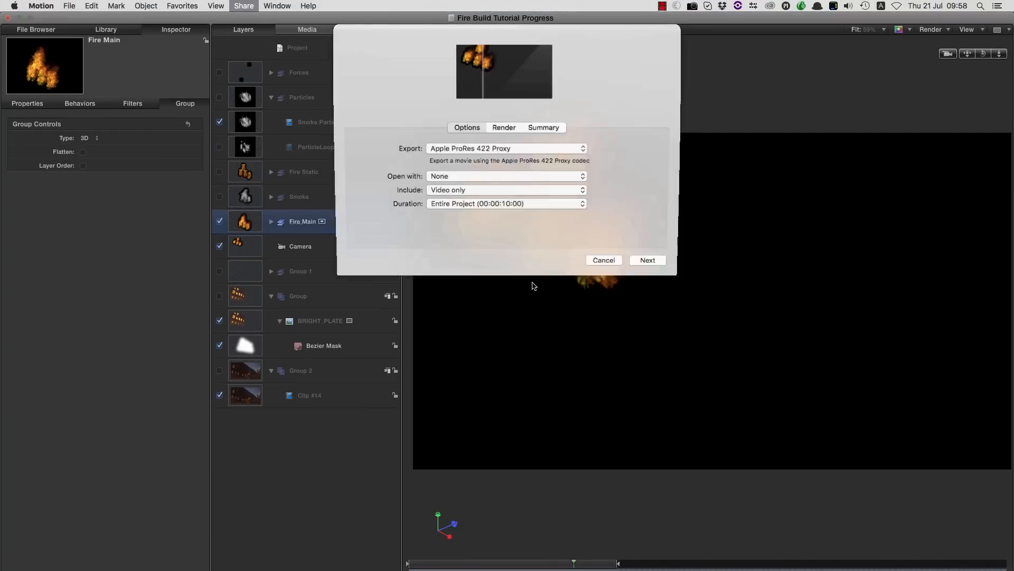
{"action": "left_click", "coordinate": [507, 181]}
{"action": "left_click", "coordinate": [505, 163]}
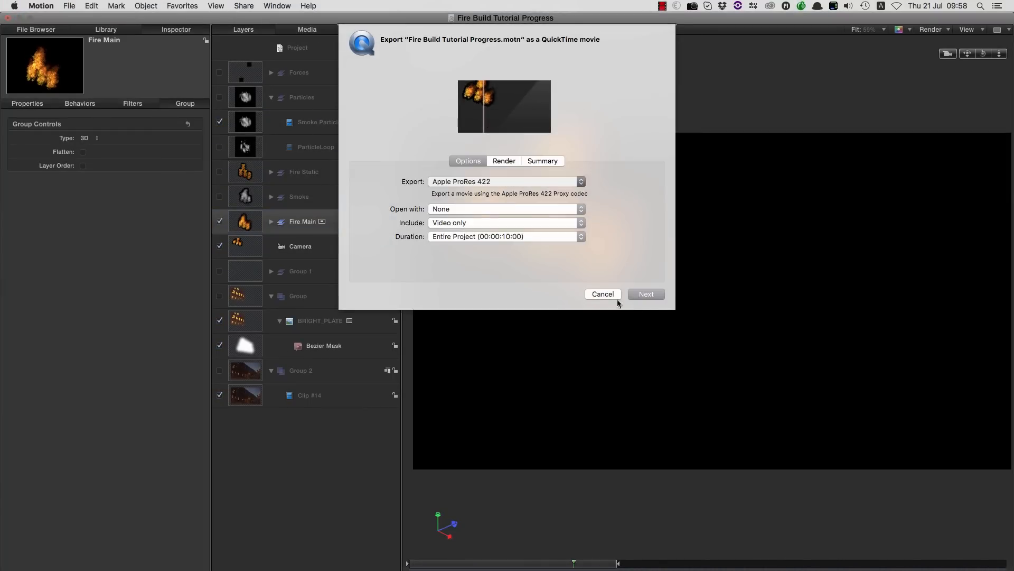
{"action": "left_click", "coordinate": [647, 294]}
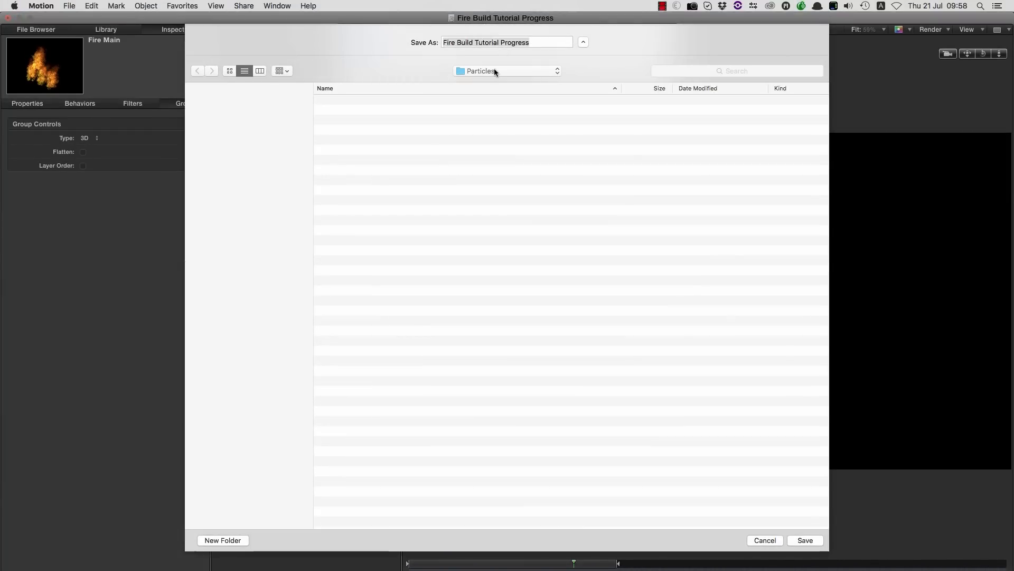
- Save the exported movie as Fire Main in the Rendered Elements folder
{"action": "left_click", "coordinate": [494, 69]}
{"action": "left_click", "coordinate": [490, 85]}
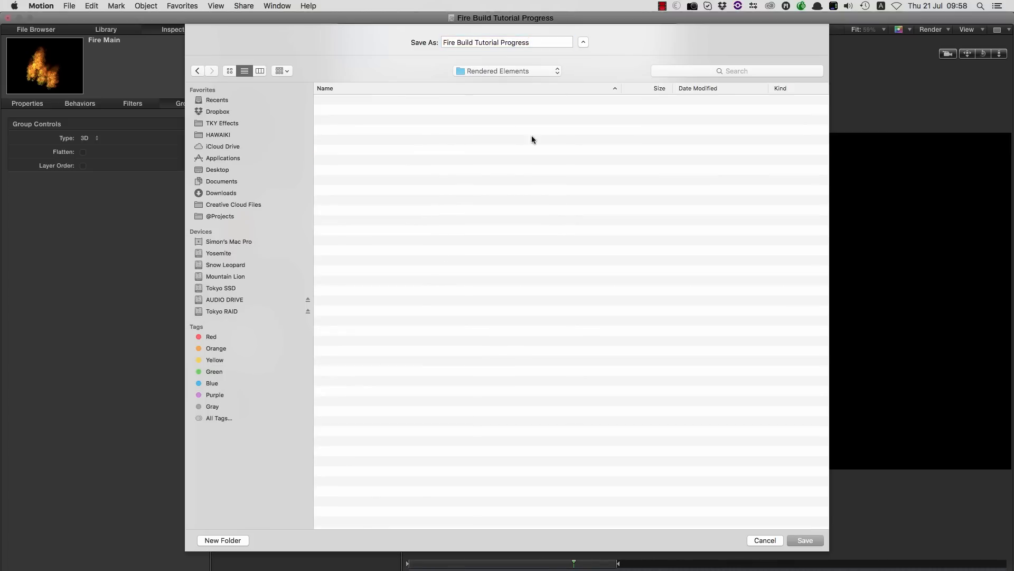
{"action": "triple_click", "coordinate": [544, 42]}
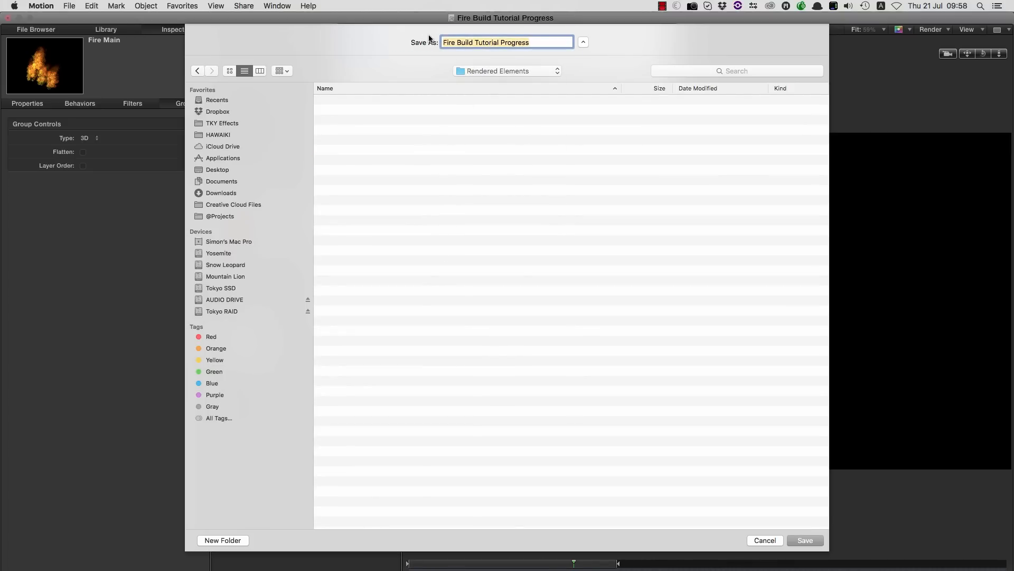
{"action": "type", "text": "Fire Main"}
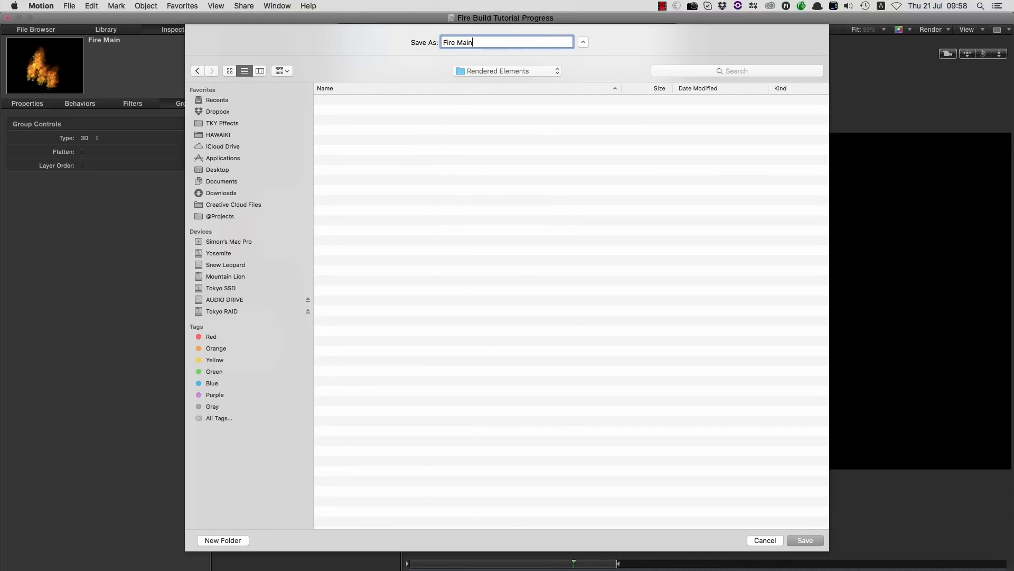
{"action": "key", "text": "Return"}
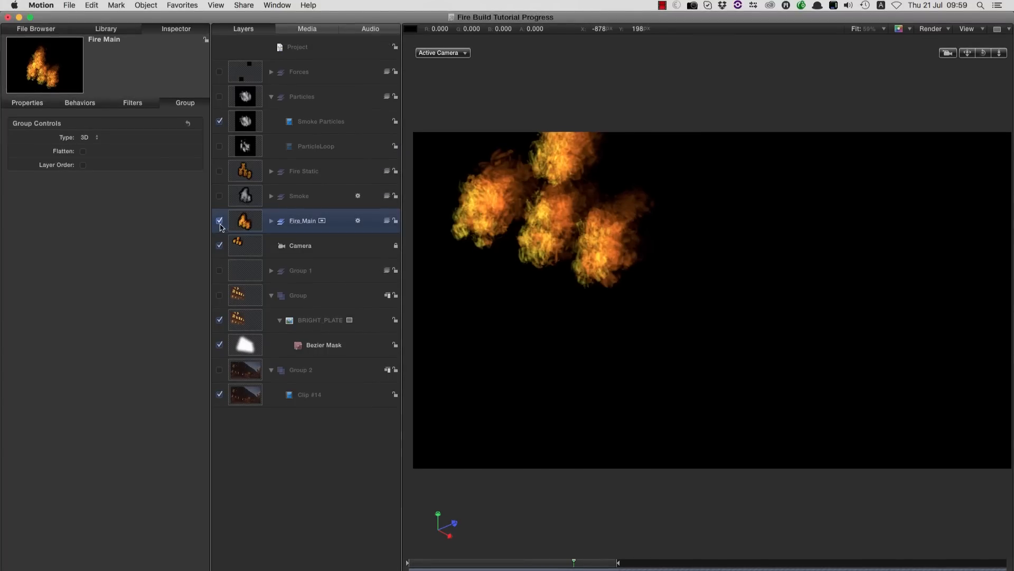
- Turn off Fire Main, turn on Fire Static, and export it as a movie named Fire Static in Rendered Elements
{"action": "left_click", "coordinate": [219, 221]}
{"action": "left_click", "coordinate": [219, 171]}
{"action": "left_click", "coordinate": [248, 173]}
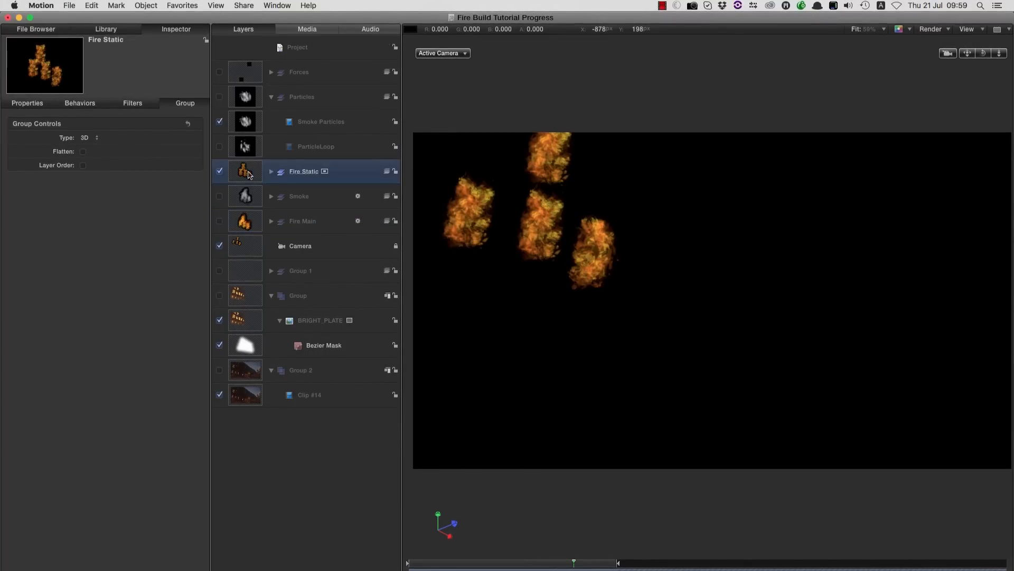
{"action": "left_click", "coordinate": [244, 5]}
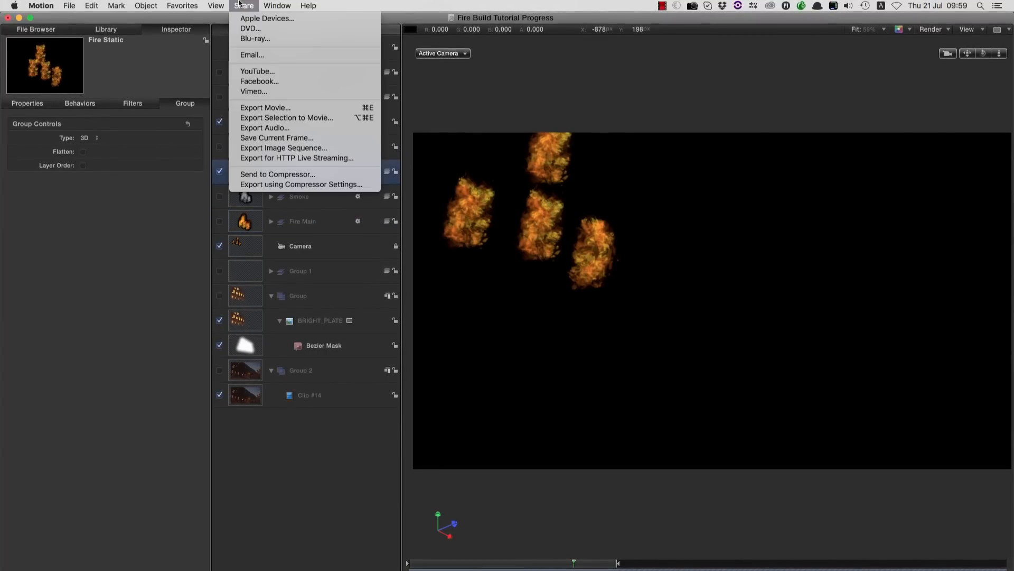
{"action": "left_click", "coordinate": [280, 109]}
{"action": "left_click", "coordinate": [646, 293]}
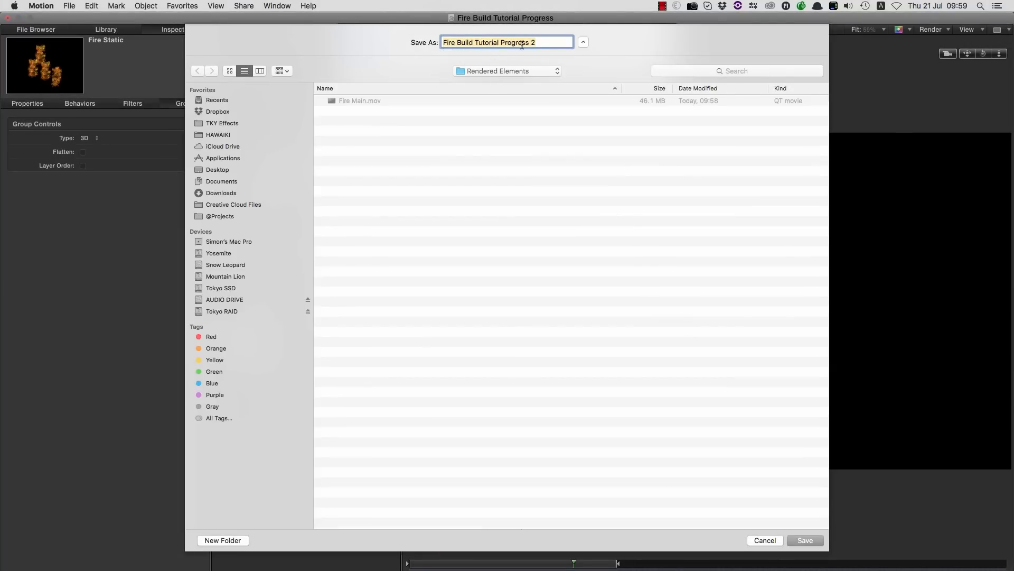
{"action": "type", "text": "Fire Static"}
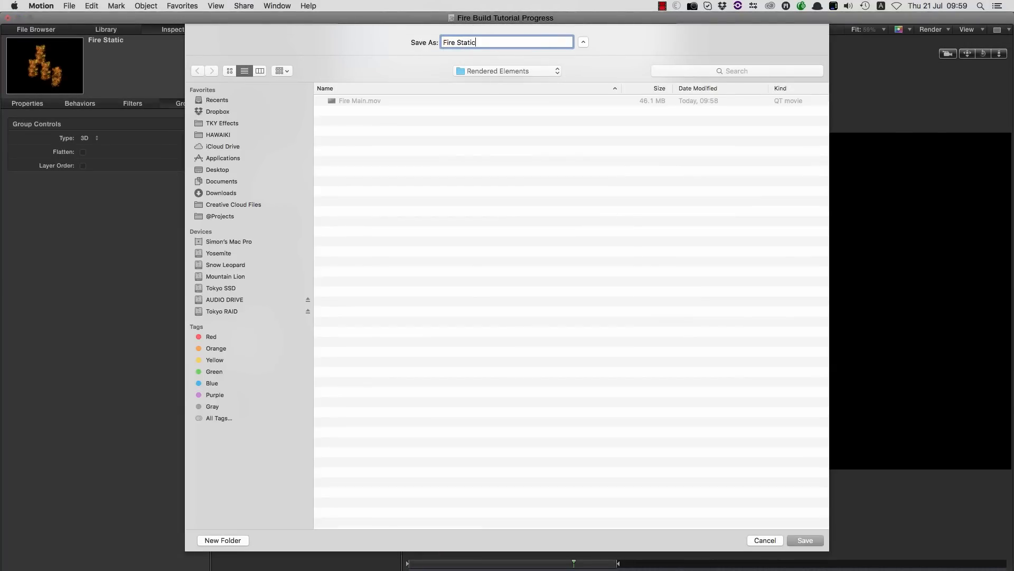
{"action": "key", "text": "Return"}
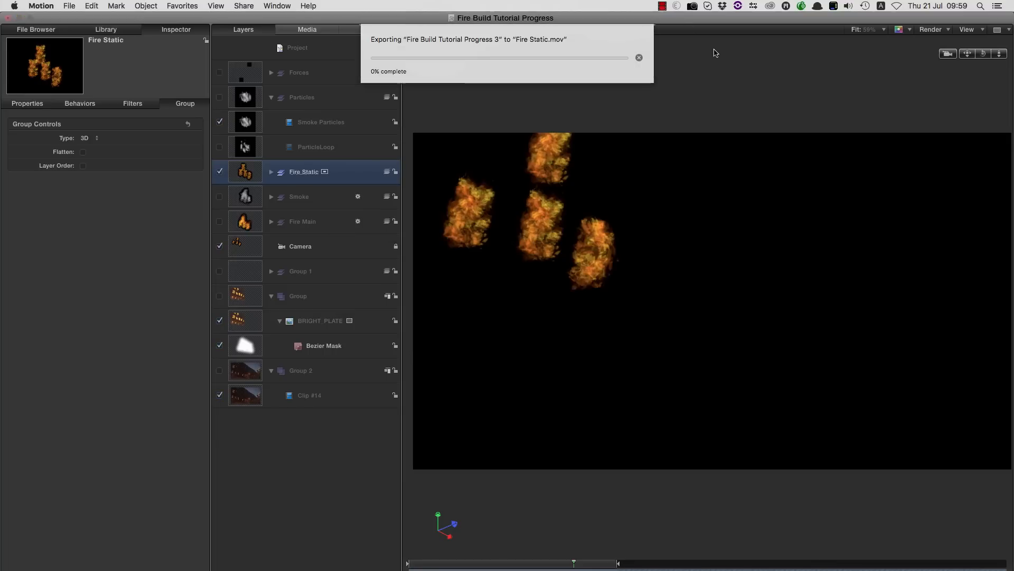
- Turn off Fire Static, turn on the Smoke group, and export it as an Apple ProRes 422 movie named Smoke in Rendered Elements
{"action": "left_click", "coordinate": [220, 171]}
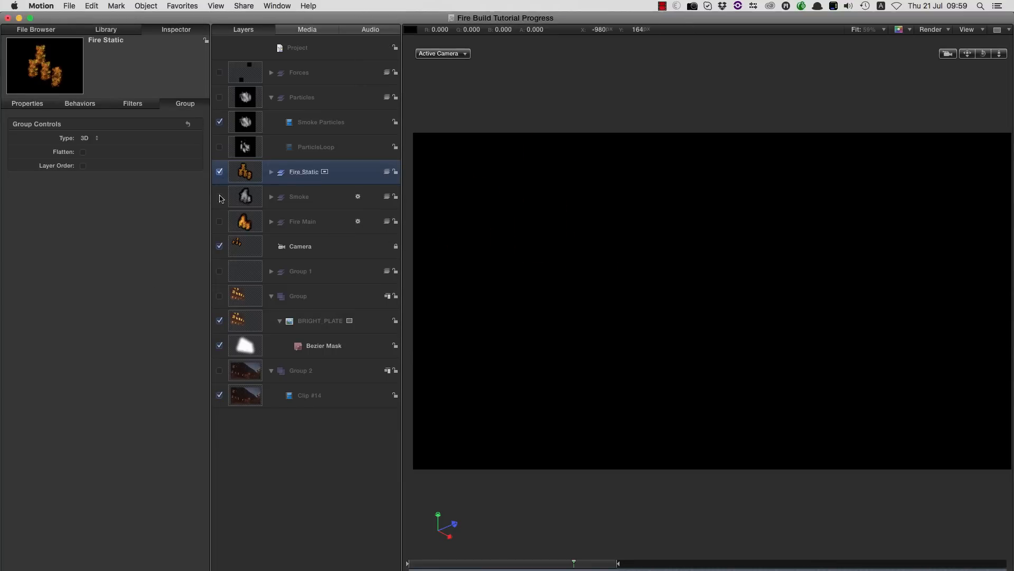
{"action": "left_click", "coordinate": [220, 197]}
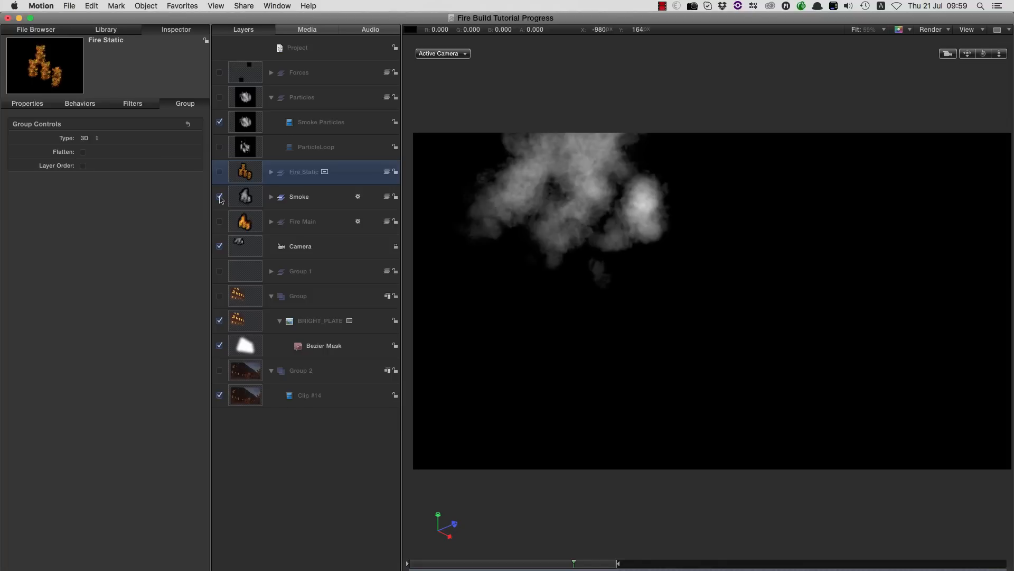
{"action": "left_click", "coordinate": [248, 5]}
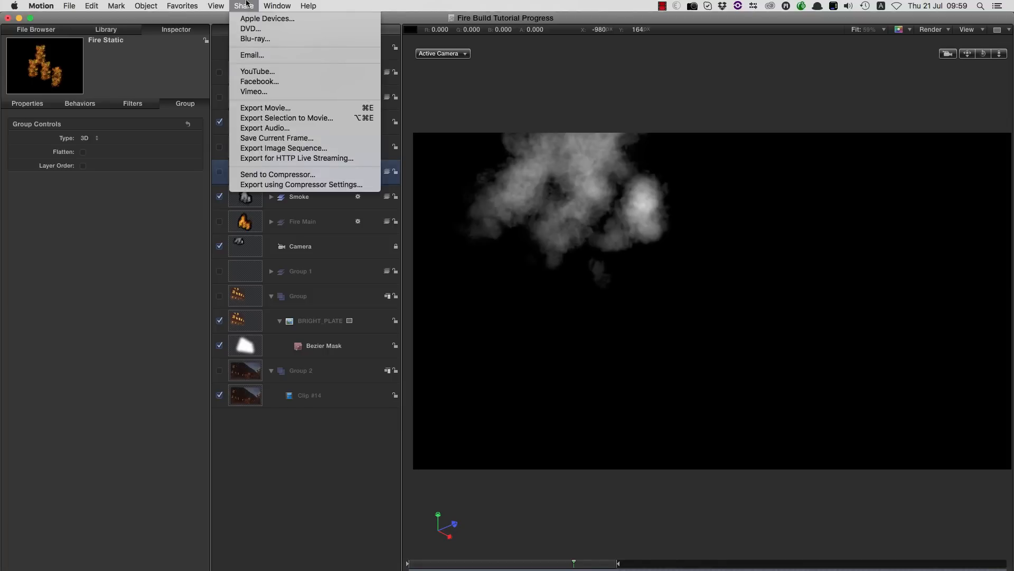
{"action": "left_click", "coordinate": [272, 106]}
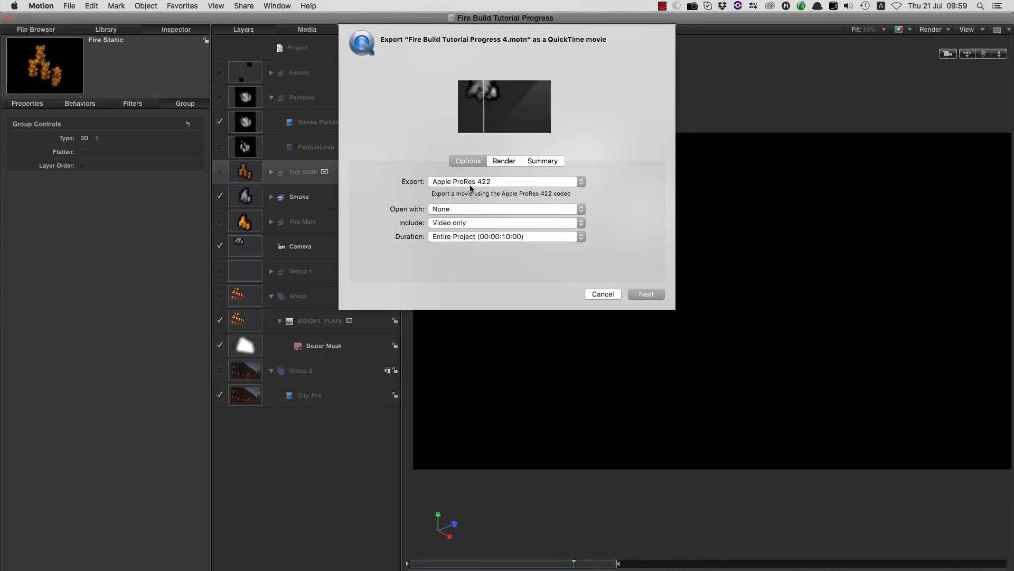
{"action": "left_click", "coordinate": [642, 293]}
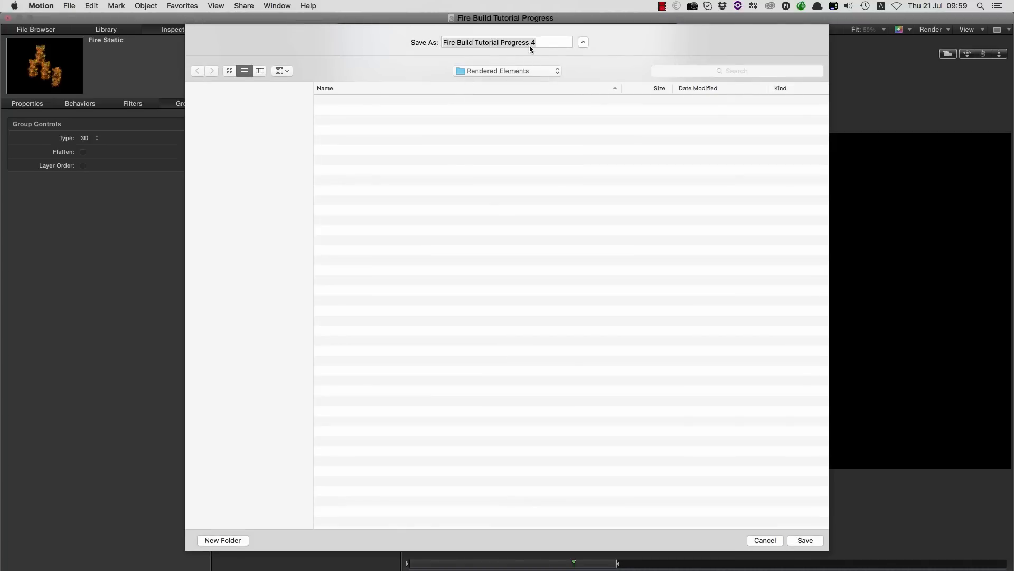
{"action": "type", "text": "Smoke"}
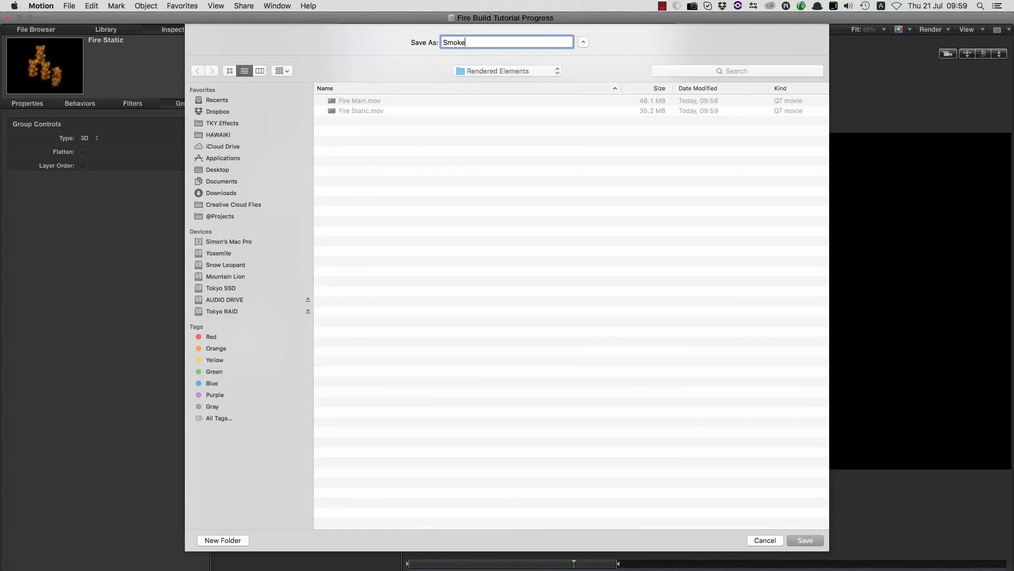
{"action": "key", "text": "Return"}
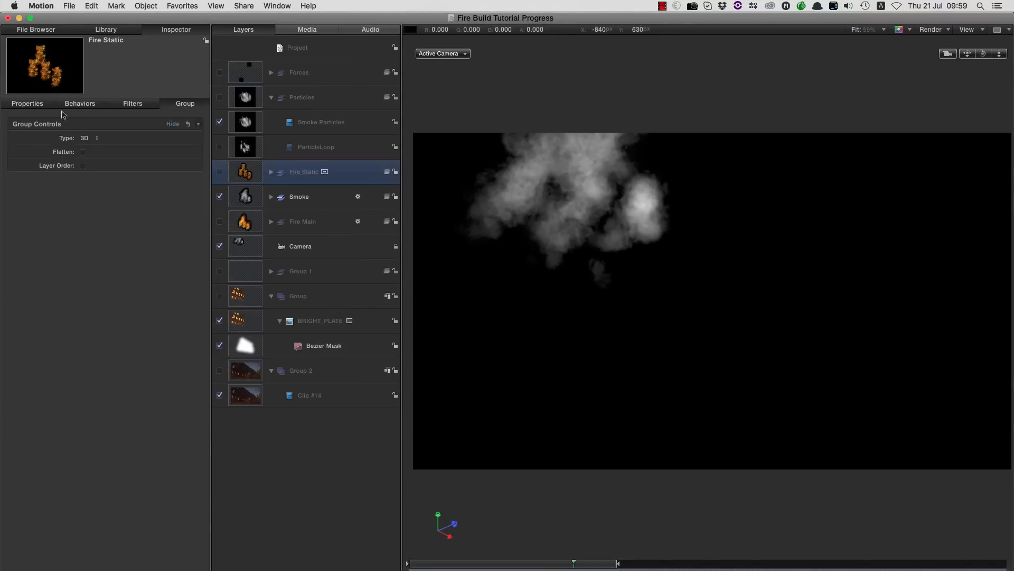
- Import Smoke.mov, Fire Static.mov and Fire Main.mov from the Rendered Elements folder into a new group at the top of the layers
{"action": "left_click", "coordinate": [39, 29]}
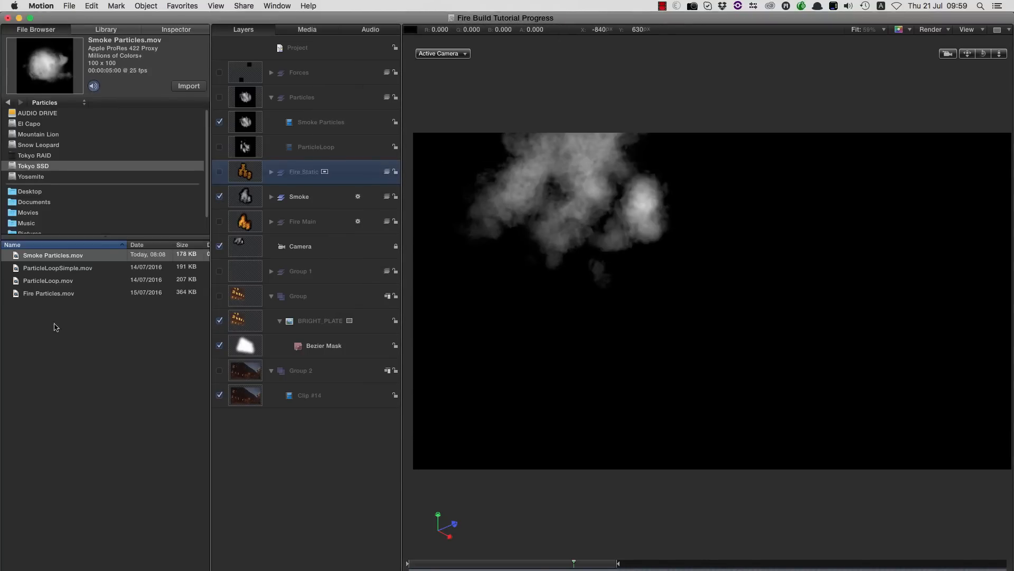
{"action": "left_click", "coordinate": [47, 101]}
{"action": "left_click", "coordinate": [43, 112]}
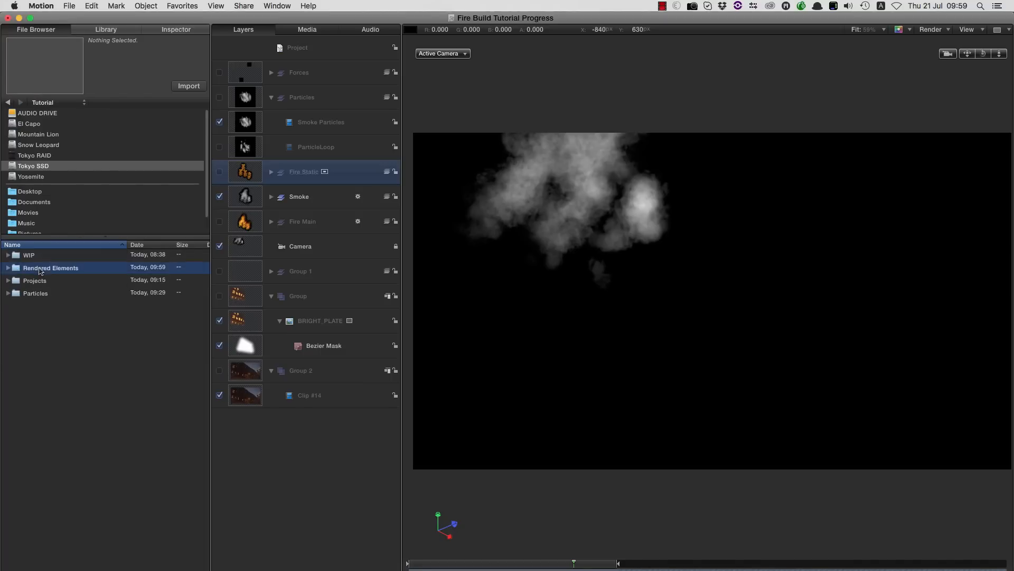
{"action": "left_click", "coordinate": [42, 257]}
{"action": "left_click", "coordinate": [48, 284], "text": "shift"}
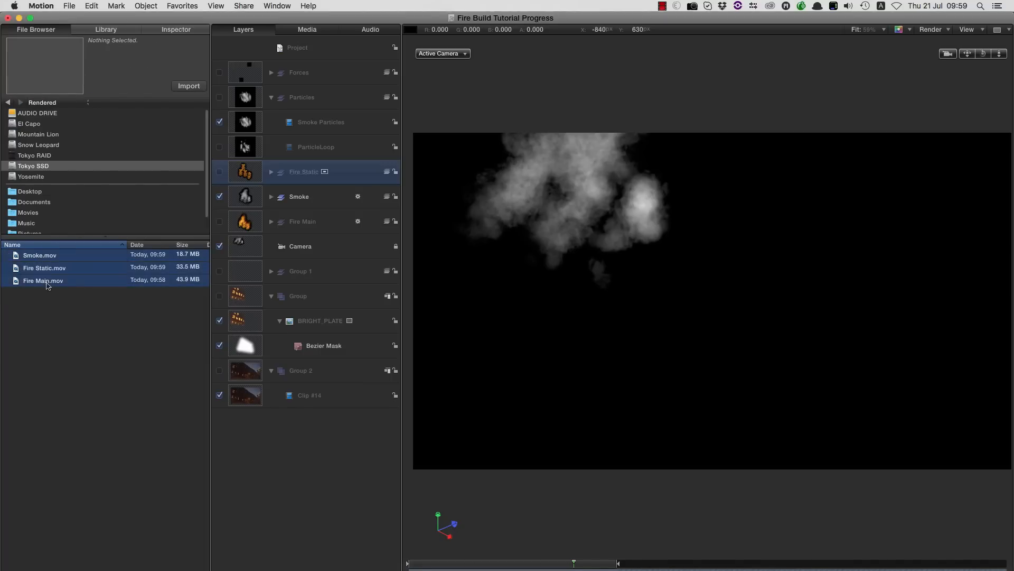
{"action": "left_click_drag", "start_coordinate": [16, 256], "coordinate": [261, 54]}
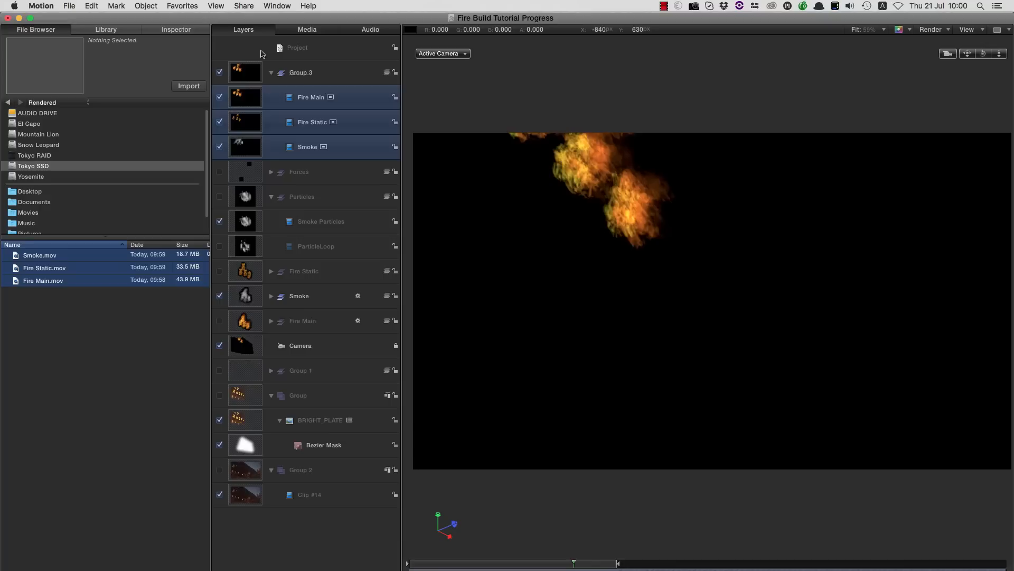
- Switch the imported clips' Group 3 from a 3D group to a 2D group
{"action": "left_click", "coordinate": [247, 72]}
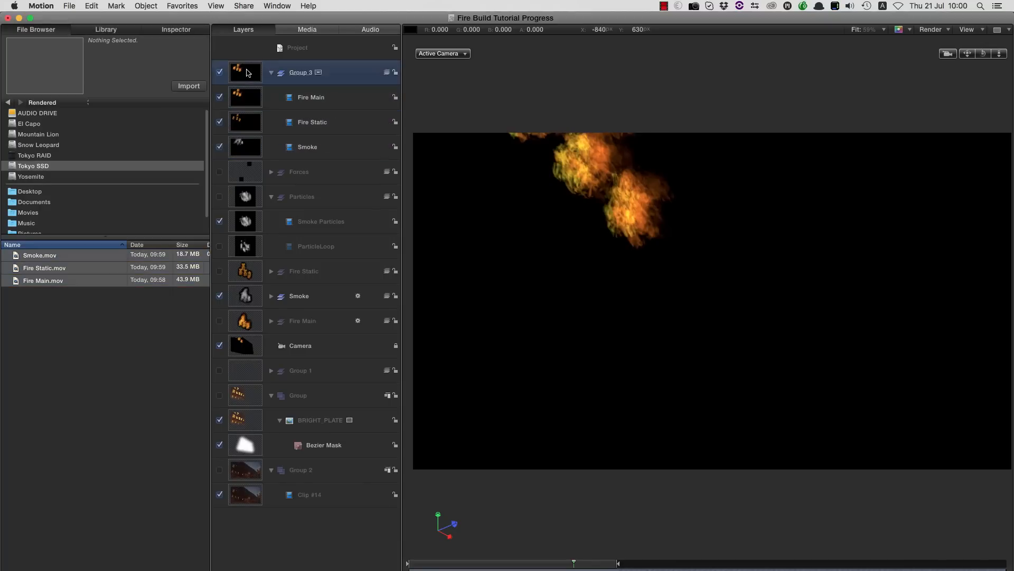
{"action": "right_click", "coordinate": [246, 72]}
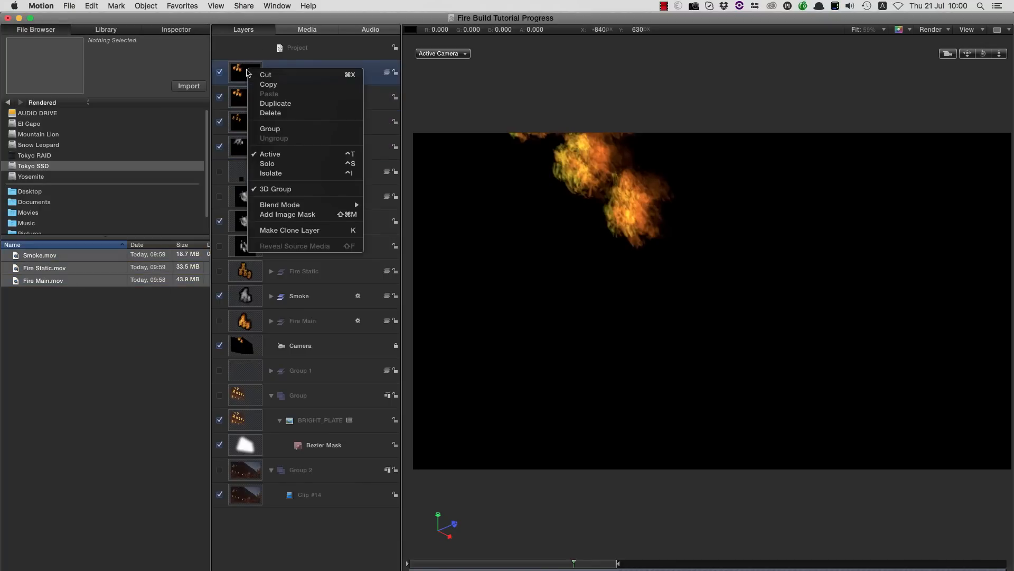
{"action": "left_click", "coordinate": [288, 195]}
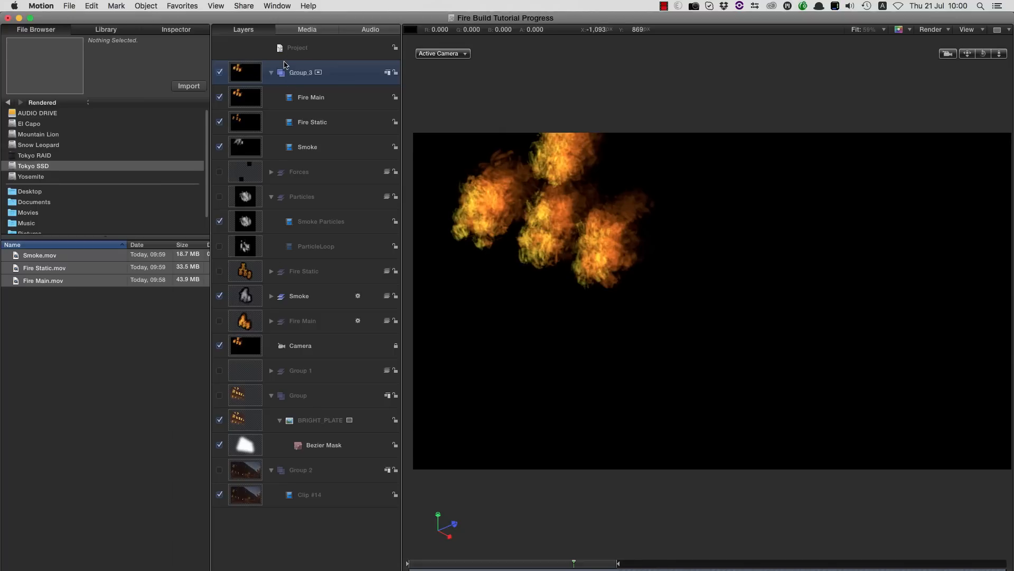
- Set the blend mode of the imported Fire Main clip to Linear Dodge
{"action": "left_click", "coordinate": [246, 99]}
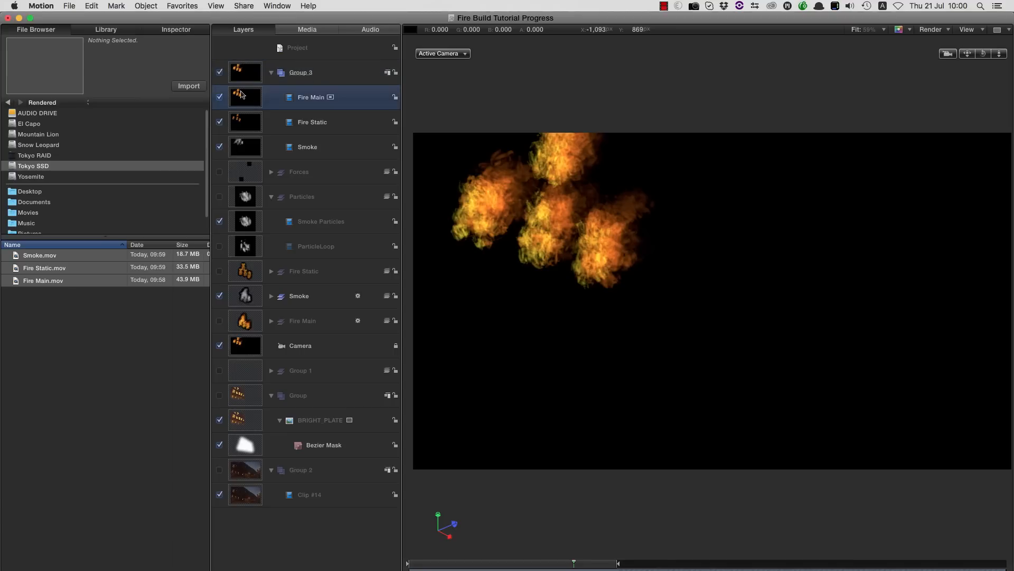
{"action": "left_click", "coordinate": [178, 31]}
{"action": "left_click", "coordinate": [15, 104]}
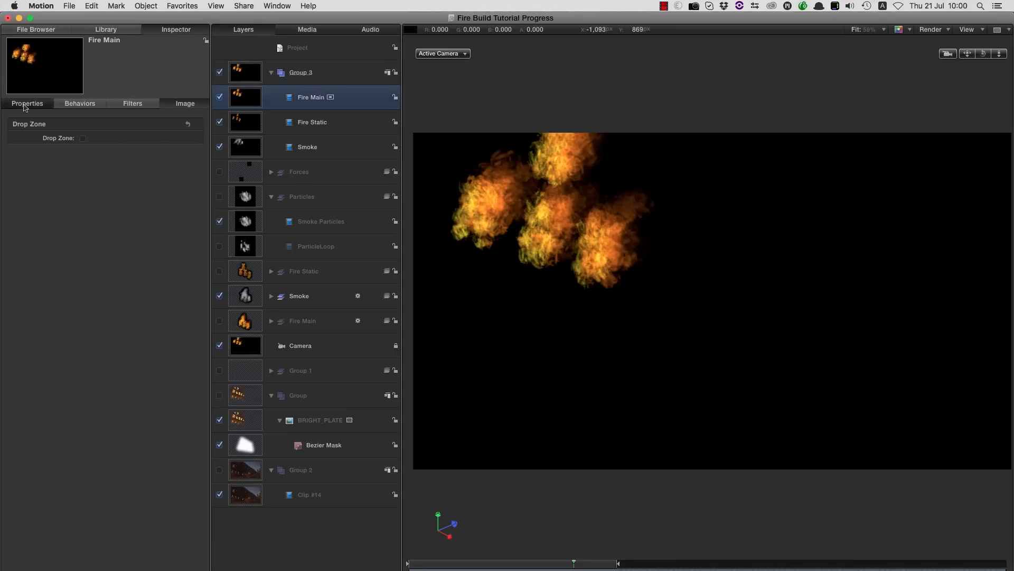
{"action": "left_click", "coordinate": [91, 338]}
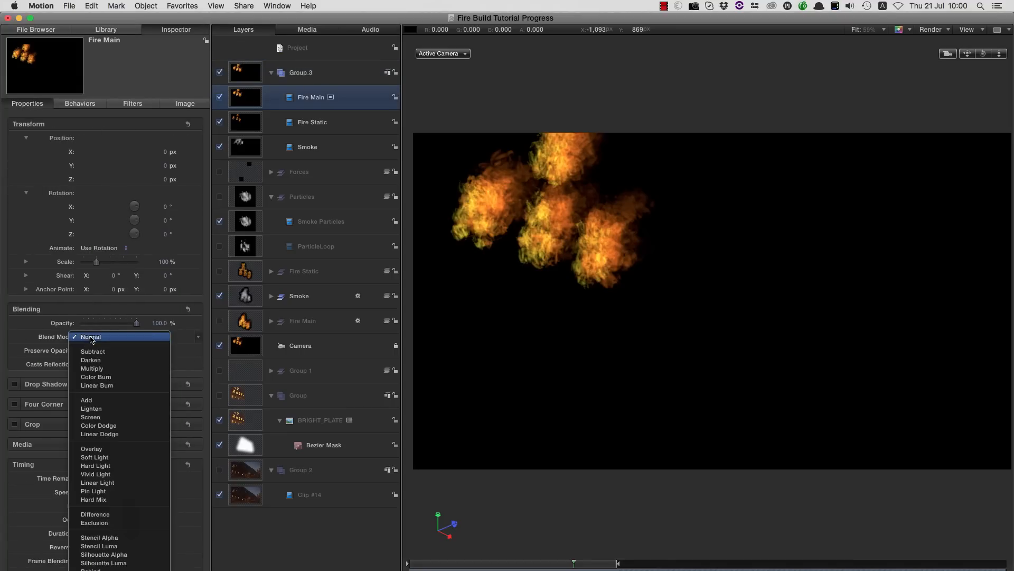
{"action": "left_click", "coordinate": [104, 437]}
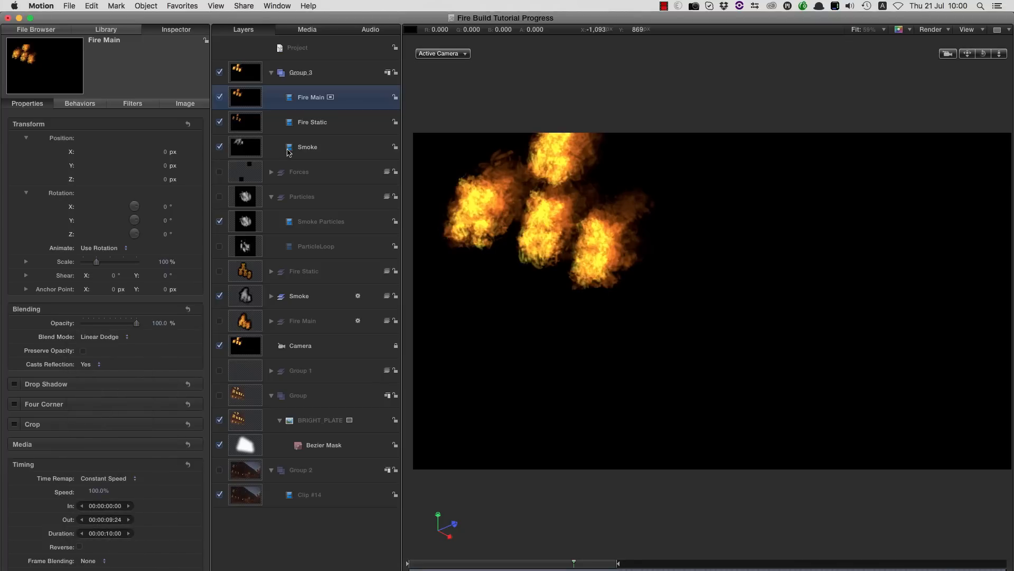
- Set the blend mode of the imported Fire Static and Smoke clips to Screen
{"action": "left_click", "coordinate": [249, 119]}
{"action": "left_click", "coordinate": [89, 337]}
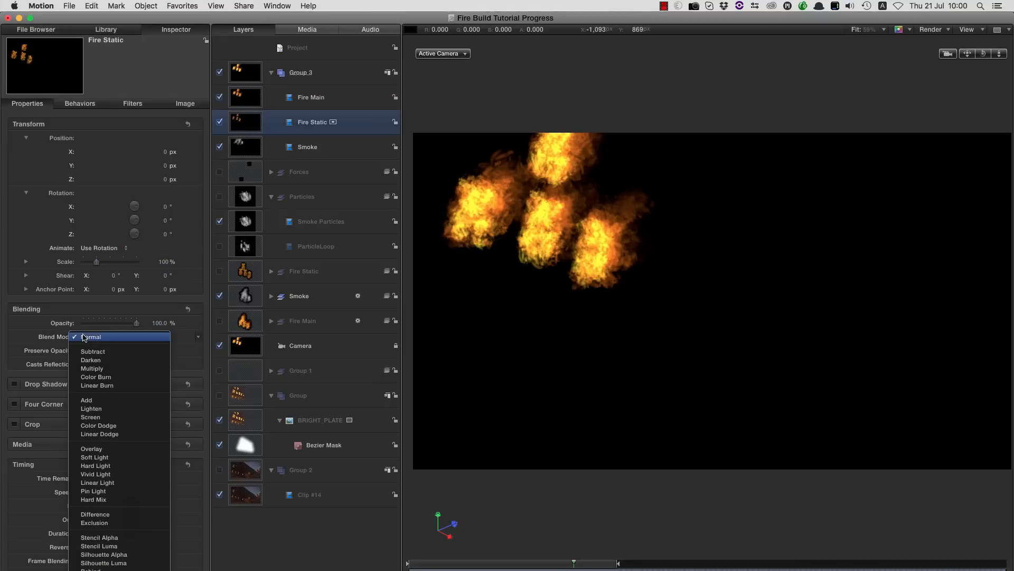
{"action": "left_click", "coordinate": [107, 418]}
{"action": "key", "text": "Down"}
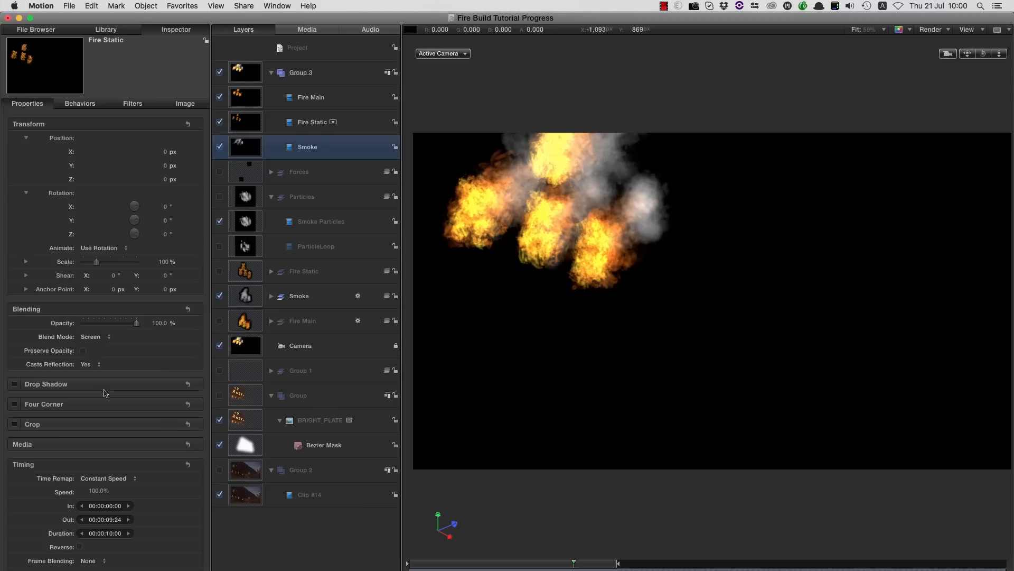
{"action": "left_click", "coordinate": [91, 337]}
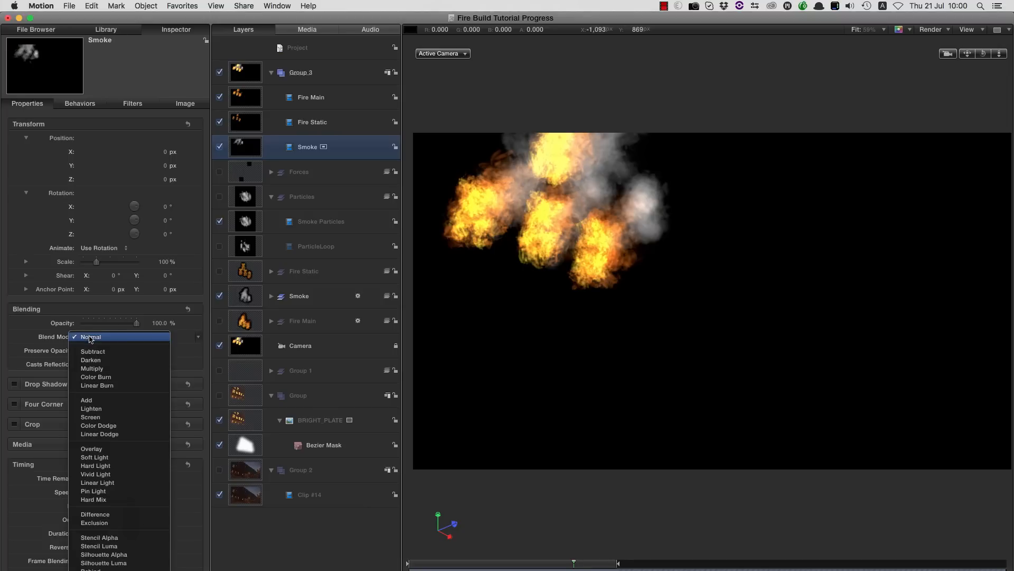
{"action": "left_click", "coordinate": [102, 419]}
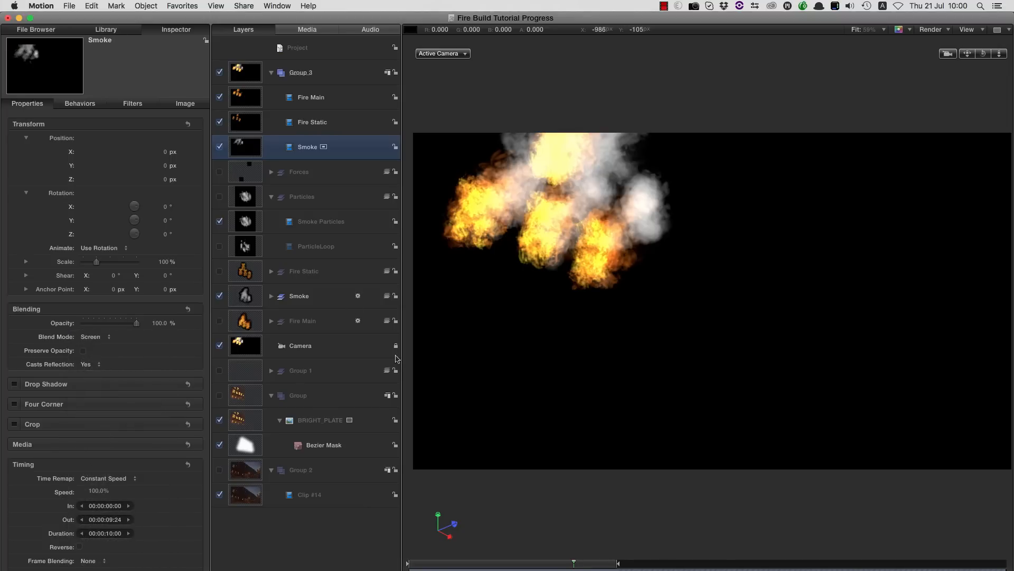
- Turn on the BRIGHT_PLATE group and Group 2, collapse Particles, and turn off the original Smoke group
{"action": "left_click", "coordinate": [220, 396]}
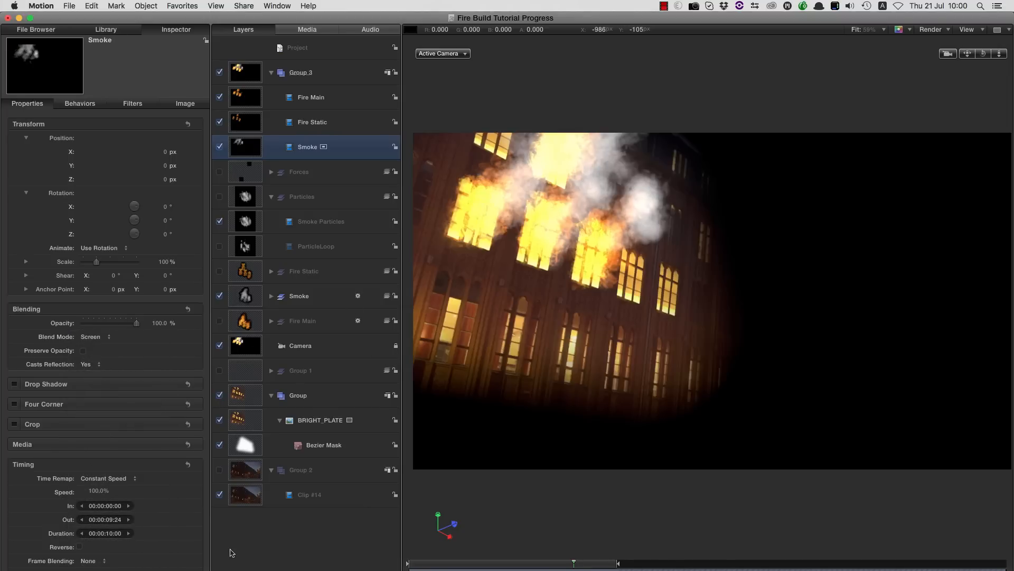
{"action": "left_click", "coordinate": [220, 470]}
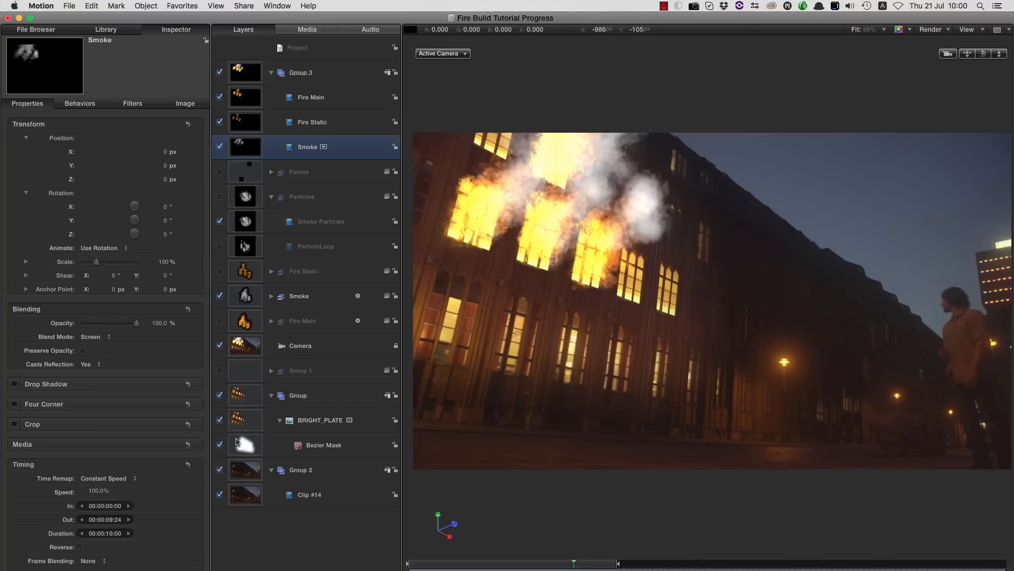
{"action": "left_click", "coordinate": [272, 197]}
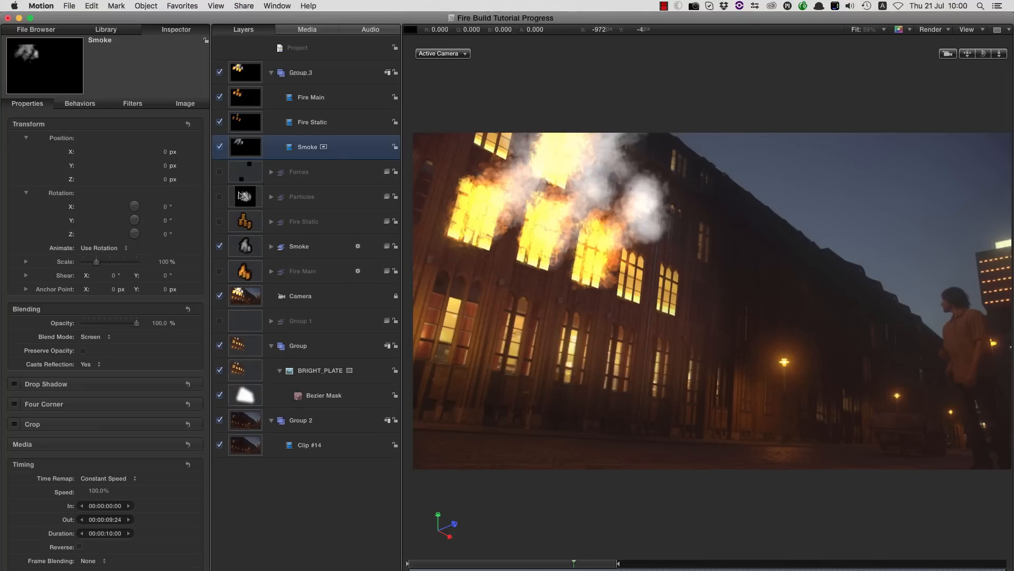
{"action": "left_click", "coordinate": [219, 246]}
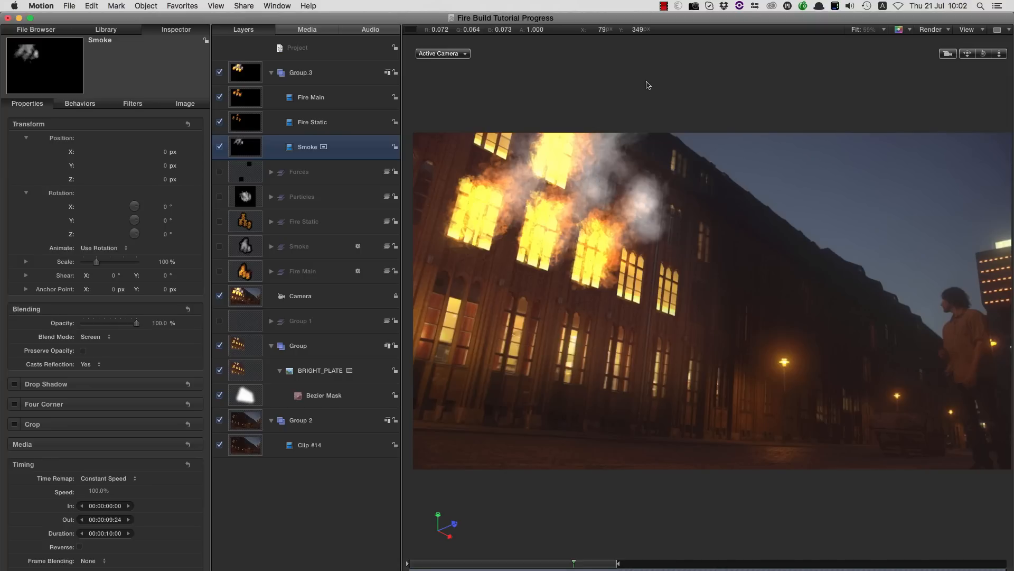
- Duplicate the Fire Main clip in Group 3 and turn off the copy
{"action": "left_click", "coordinate": [251, 99]}
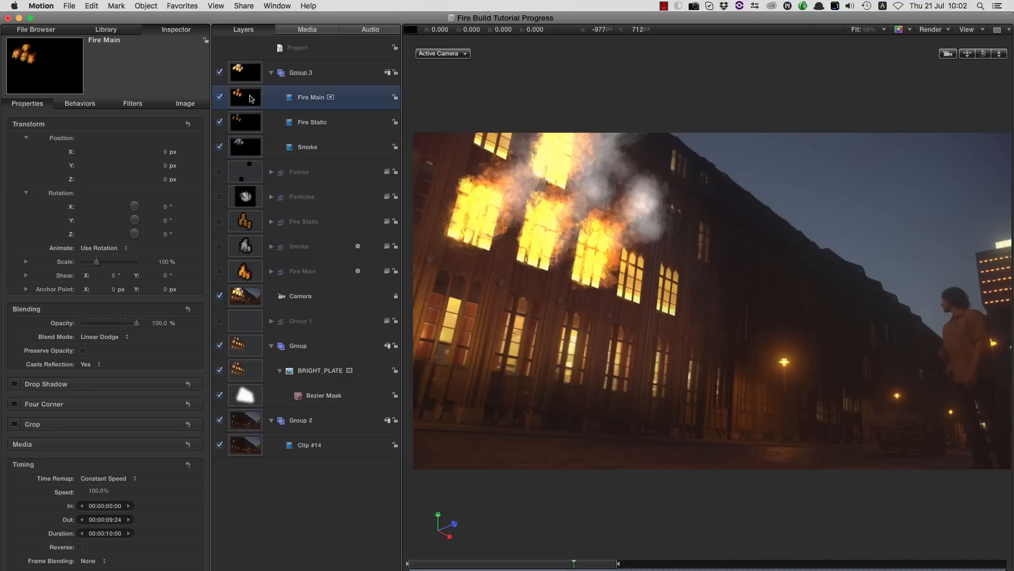
{"action": "right_click", "coordinate": [245, 95]}
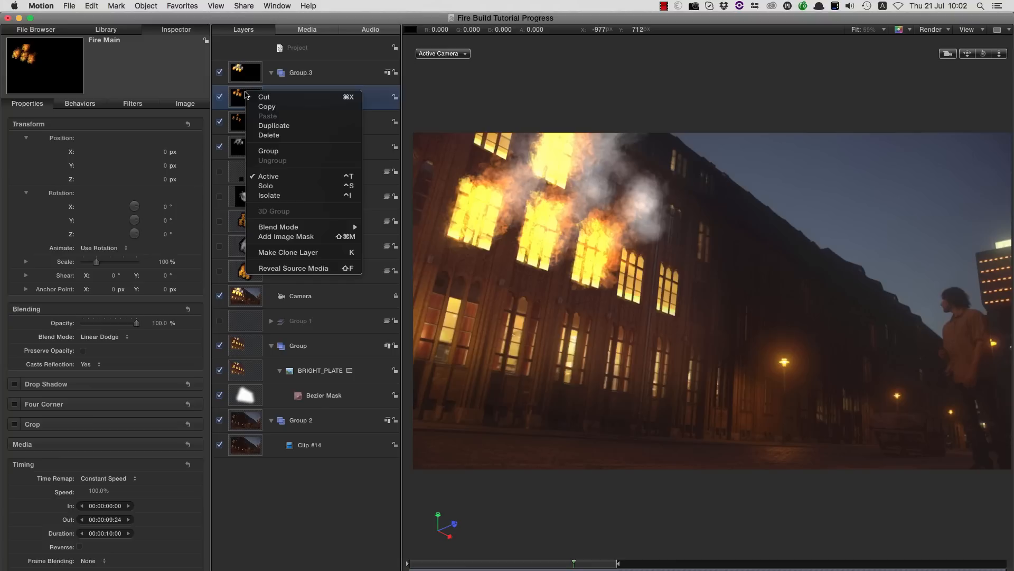
{"action": "left_click", "coordinate": [273, 126]}
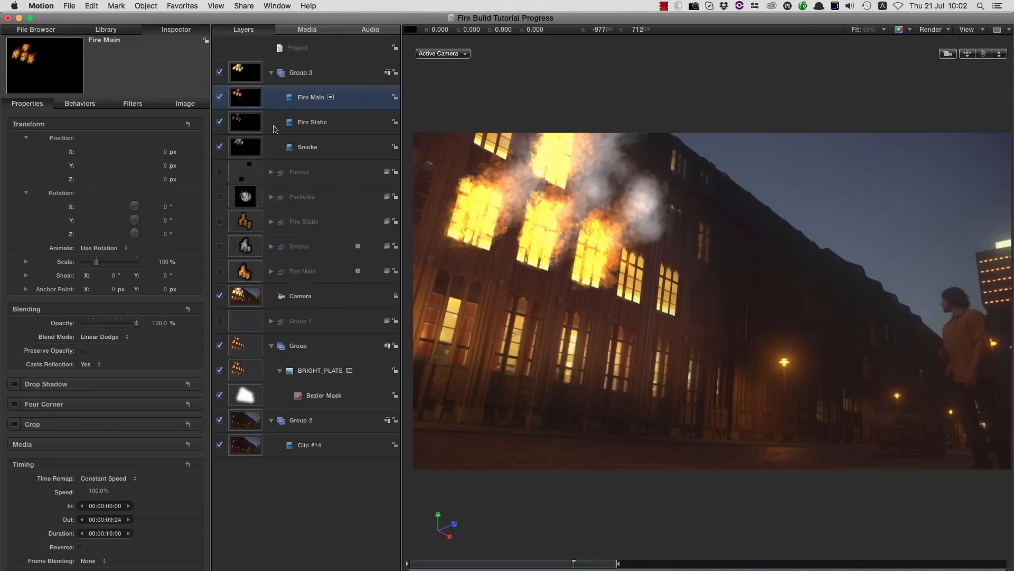
{"action": "left_click", "coordinate": [220, 97]}
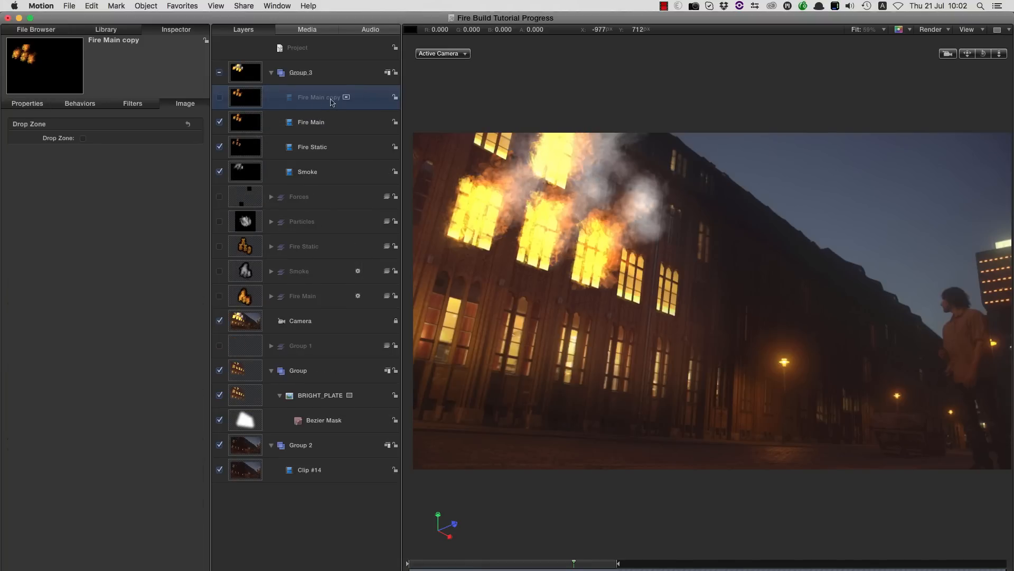
- Rename the Fire Main copy as Fire Displace
{"action": "double_click", "coordinate": [322, 97]}
{"action": "type", "text": "Fire D"}
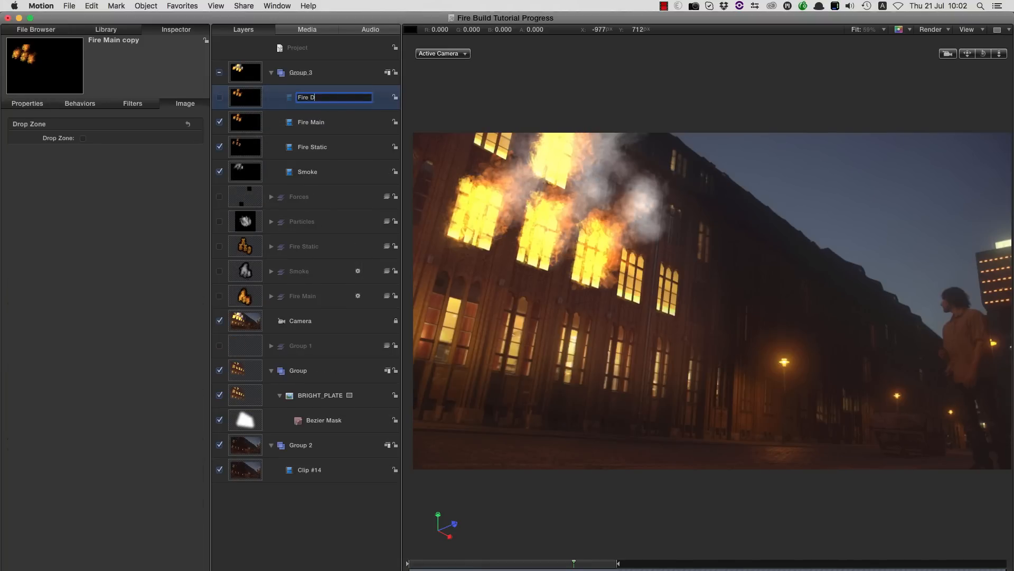
{"action": "type", "text": "ispalce"}
{"action": "key", "text": "BackSpace"}
{"action": "key", "text": "BackSpace"}
{"action": "key", "text": "BackSpace"}
{"action": "key", "text": "BackSpace"}
{"action": "type", "text": "lace"}
{"action": "key", "text": "Return"}
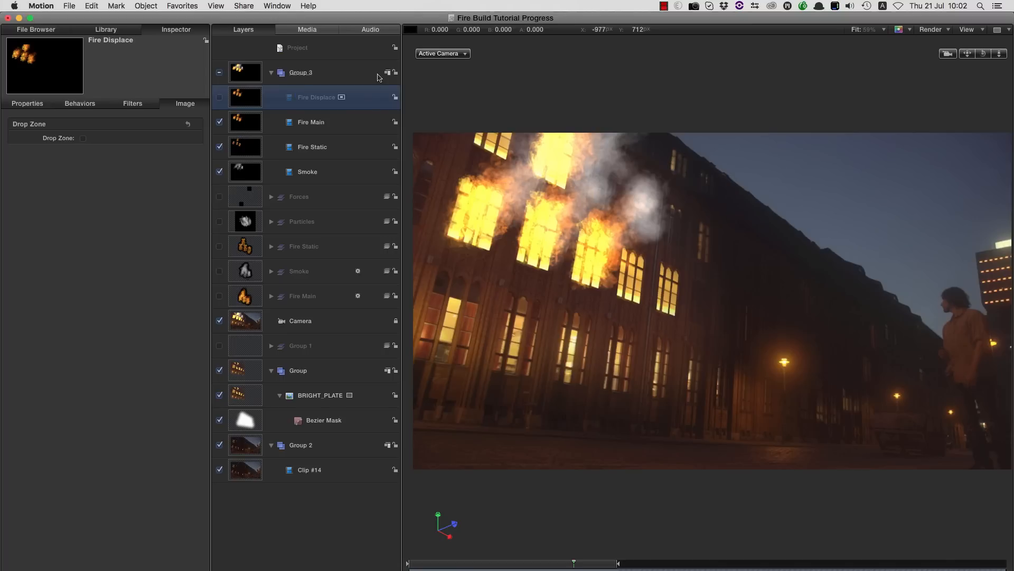
- Add the Bump Map distortion filter to the Fire Main clip in Group 3
{"action": "left_click", "coordinate": [239, 125]}
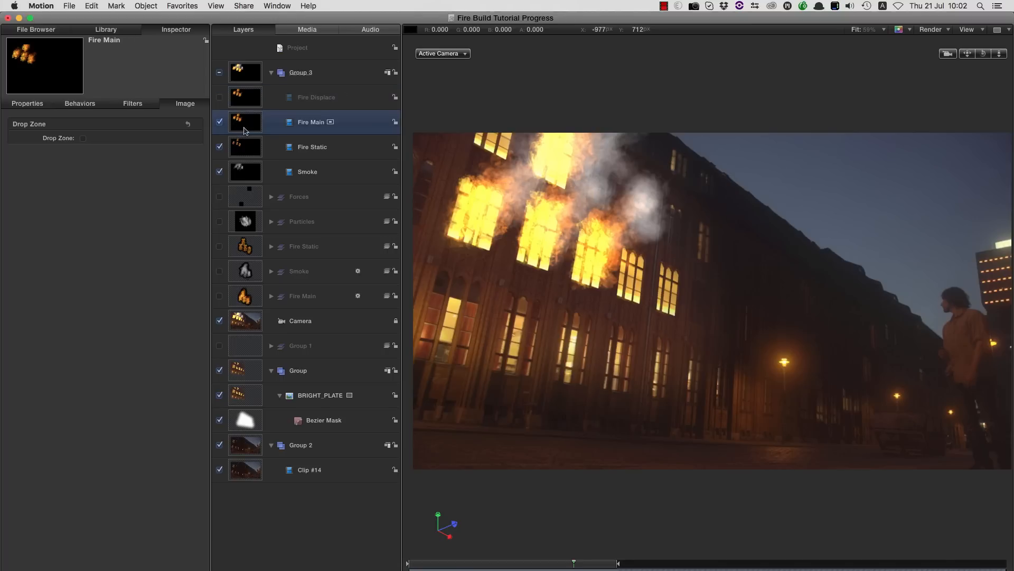
{"action": "left_click", "coordinate": [108, 28]}
{"action": "left_click", "coordinate": [22, 126]}
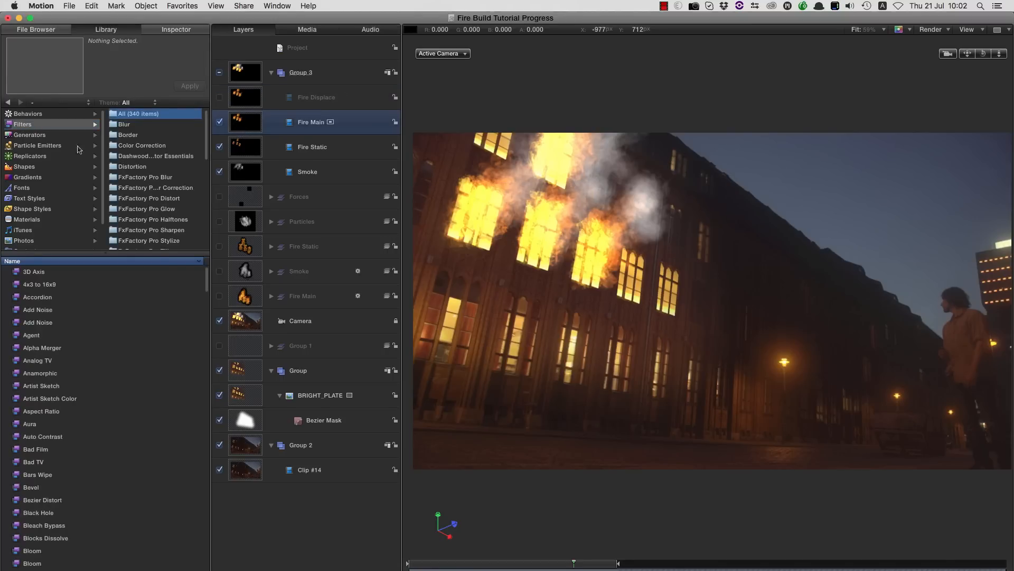
{"action": "left_click", "coordinate": [133, 166]}
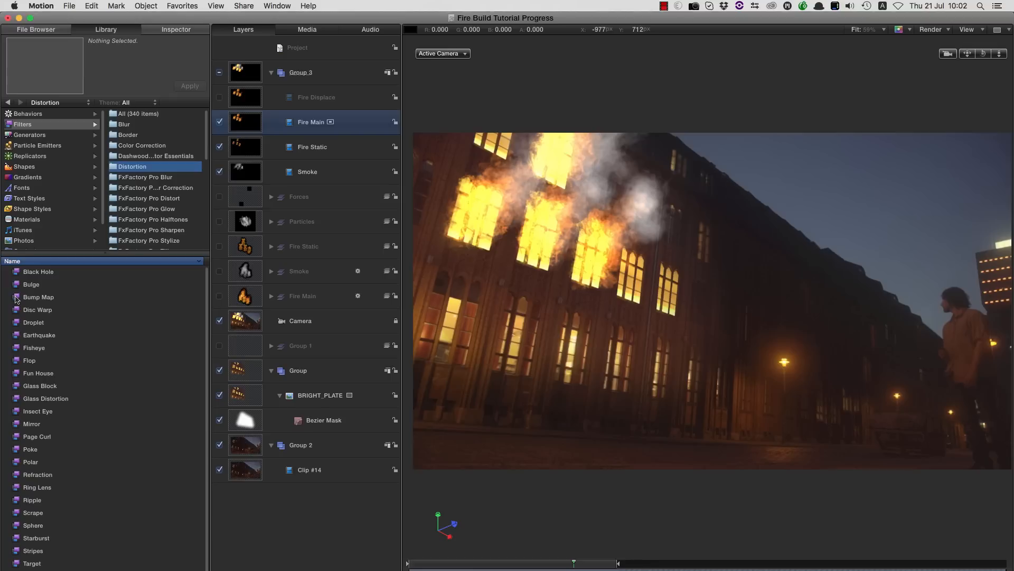
{"action": "left_click_drag", "start_coordinate": [15, 298], "coordinate": [252, 130]}
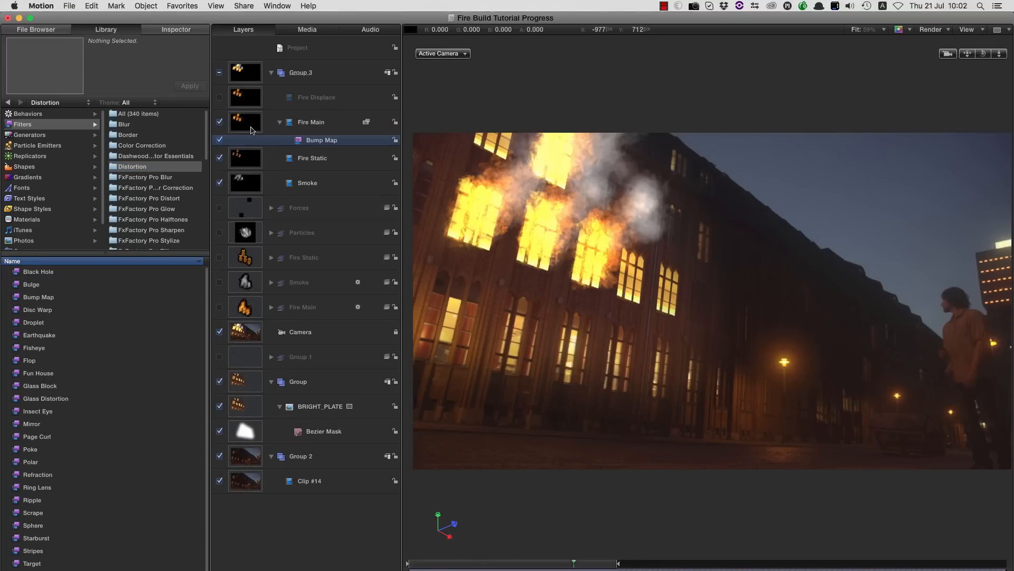
- Set the Bump Map controls to Horizontal and Vertical Scale, with a horizontal scale of 0
{"action": "left_click", "coordinate": [177, 30]}
{"action": "left_click", "coordinate": [108, 164]}
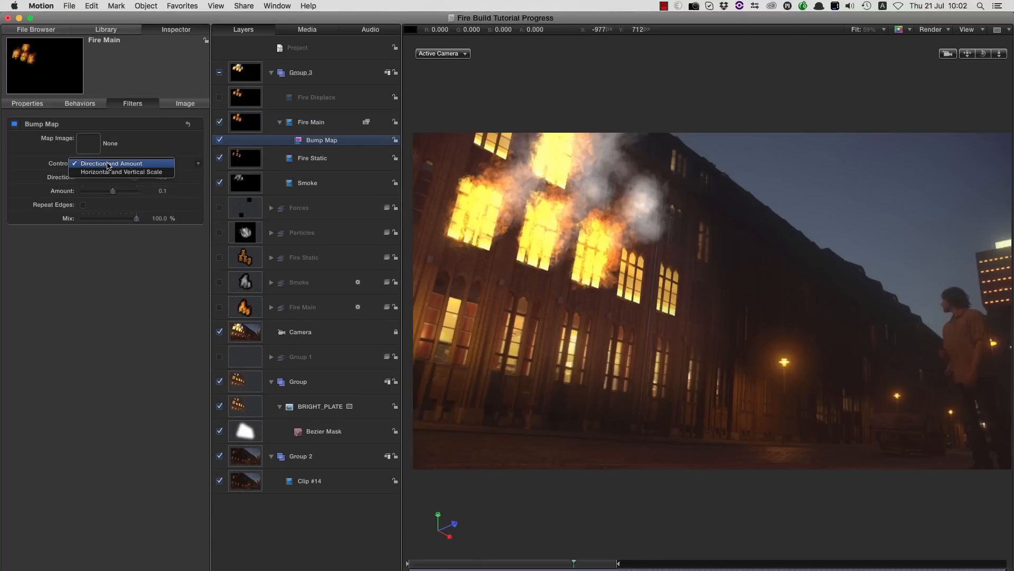
{"action": "left_click", "coordinate": [98, 172]}
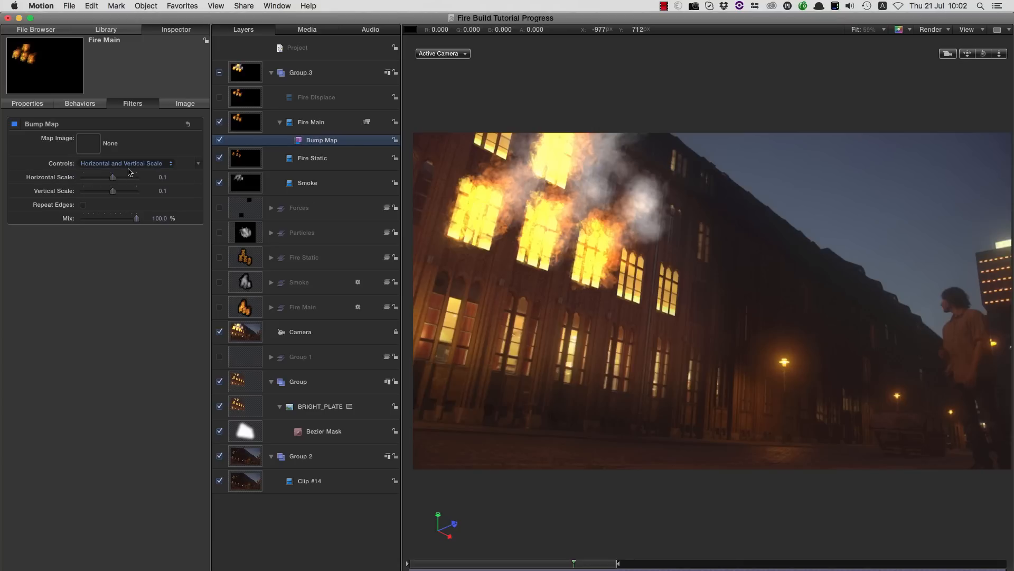
{"action": "left_click", "coordinate": [165, 178]}
{"action": "type", "text": "0"}
{"action": "key", "text": "Return"}
- Assign Fire Displace as the Bump Map's map image and set the vertical scale to -0.15
{"action": "left_click_drag", "start_coordinate": [244, 95], "coordinate": [86, 143]}
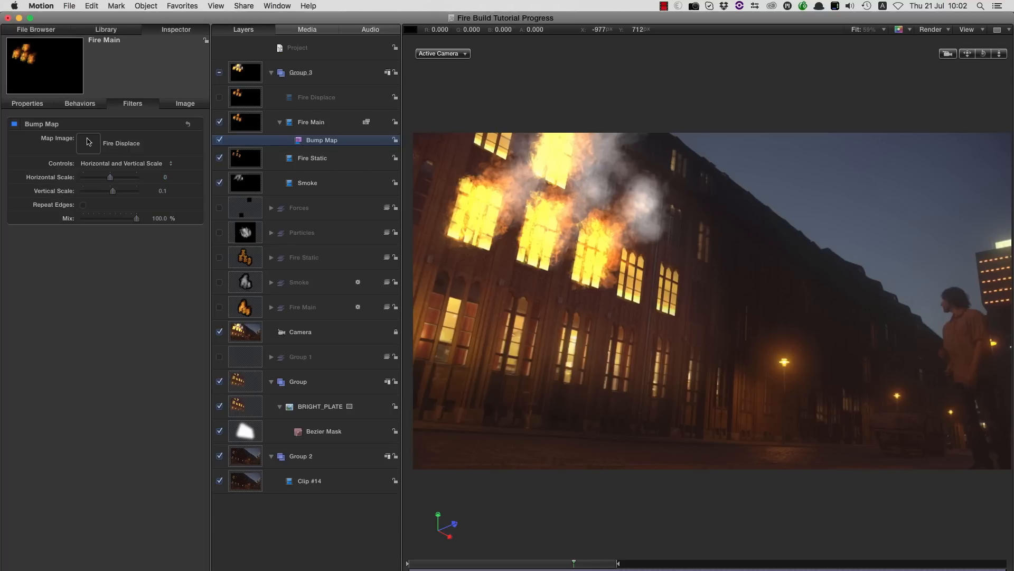
{"action": "left_click", "coordinate": [162, 193]}
{"action": "key", "text": "BackSpace"}
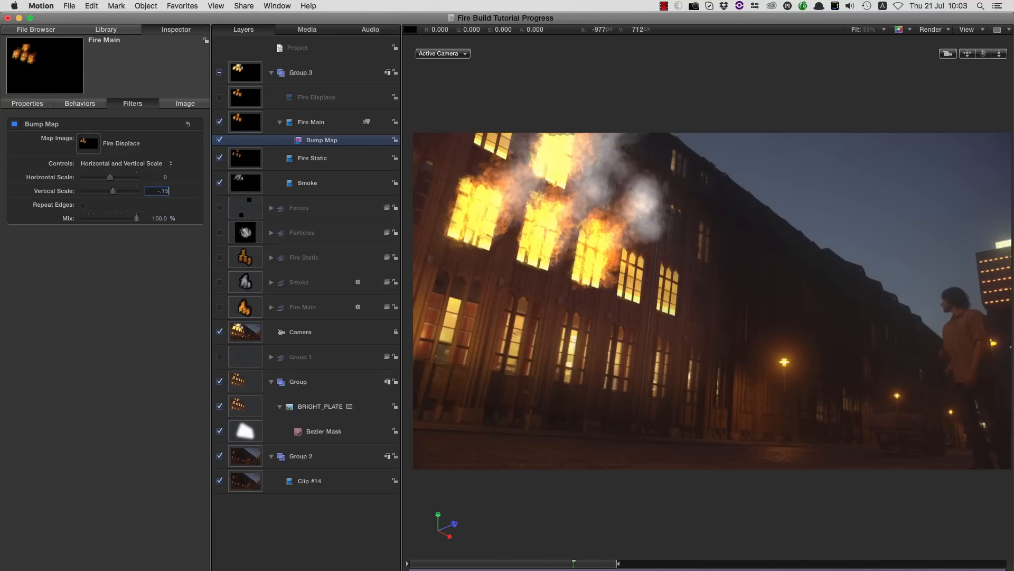
{"action": "type", "text": "-.15"}
{"action": "key", "text": "Return"}
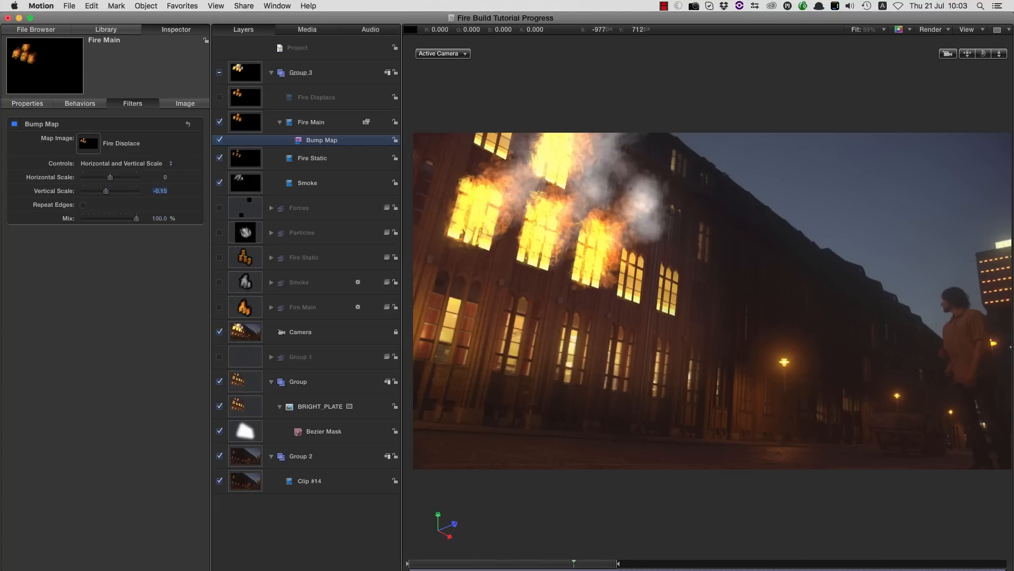
- Turn off the Smoke and Fire Static clips and compare Fire Main with the Bump Map filter off and on
{"action": "left_click", "coordinate": [220, 183]}
{"action": "left_click", "coordinate": [220, 158]}
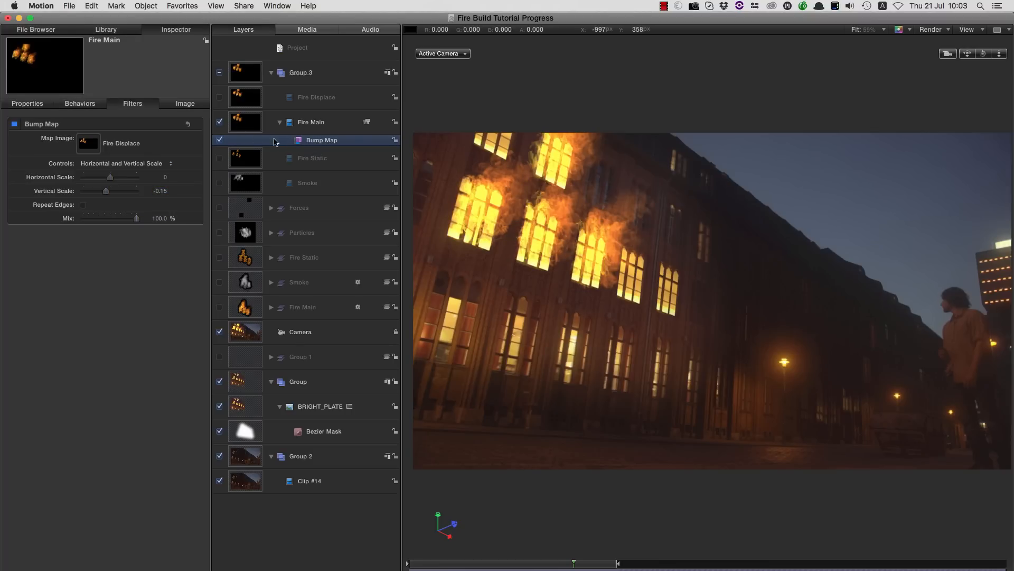
{"action": "left_click", "coordinate": [220, 140]}
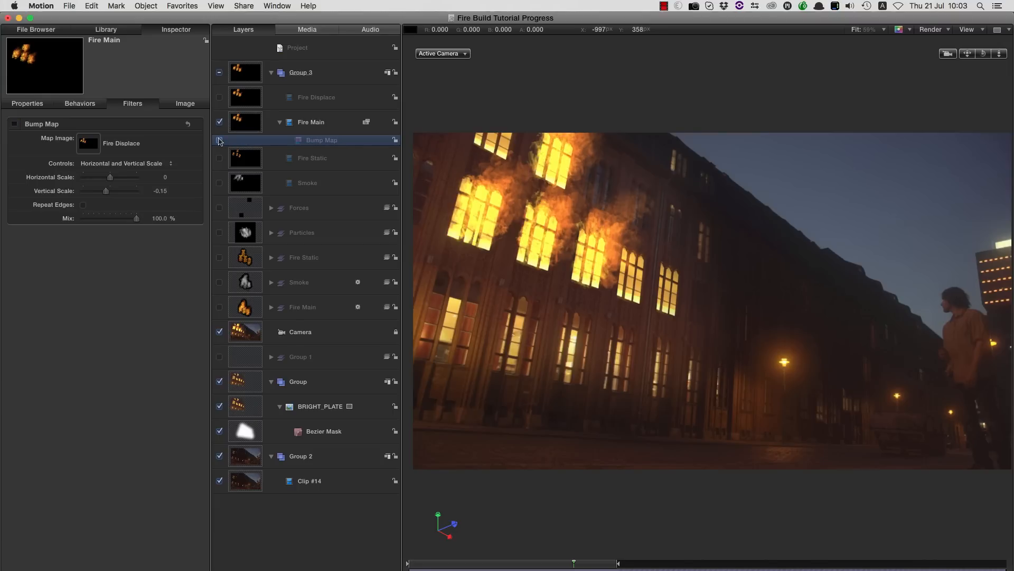
{"action": "left_click", "coordinate": [220, 140]}
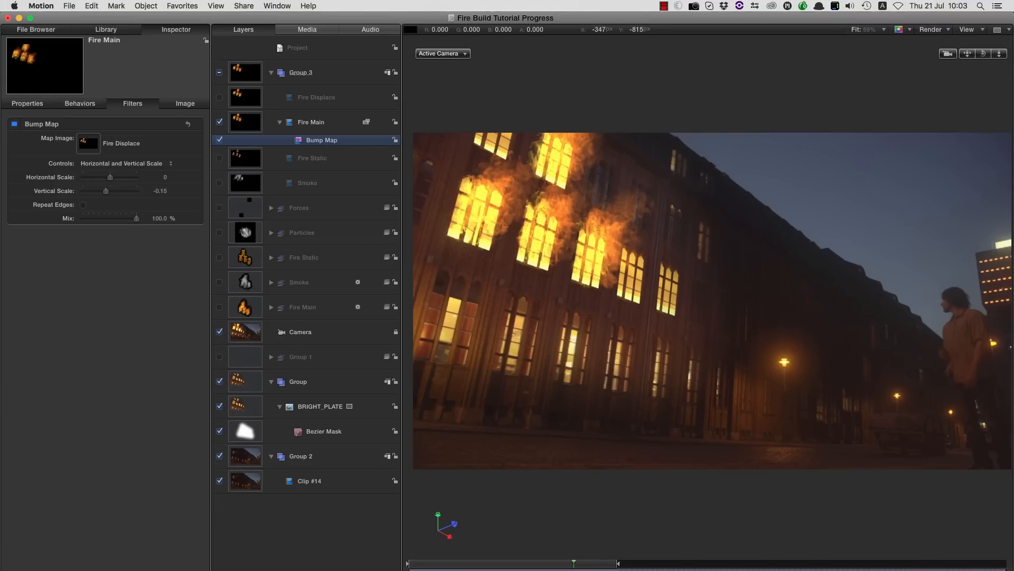
- Play the composite from the start, stop it, and check the fire without and with the Bump Map filter
{"action": "key", "text": "Home"}
{"action": "key", "text": "space"}
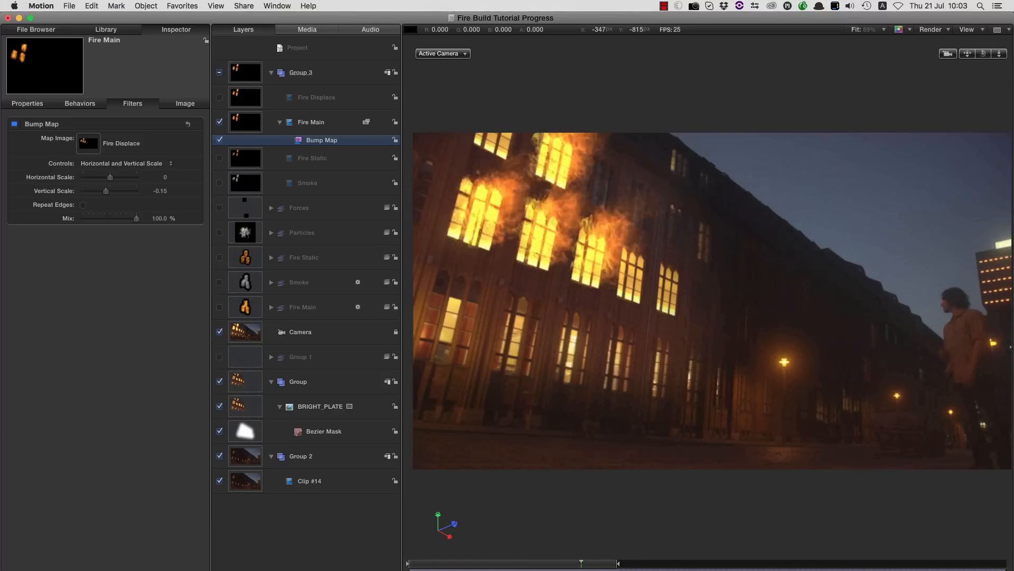
{"action": "key", "text": "space"}
{"action": "left_click", "coordinate": [221, 142]}
{"action": "left_click", "coordinate": [221, 142]}
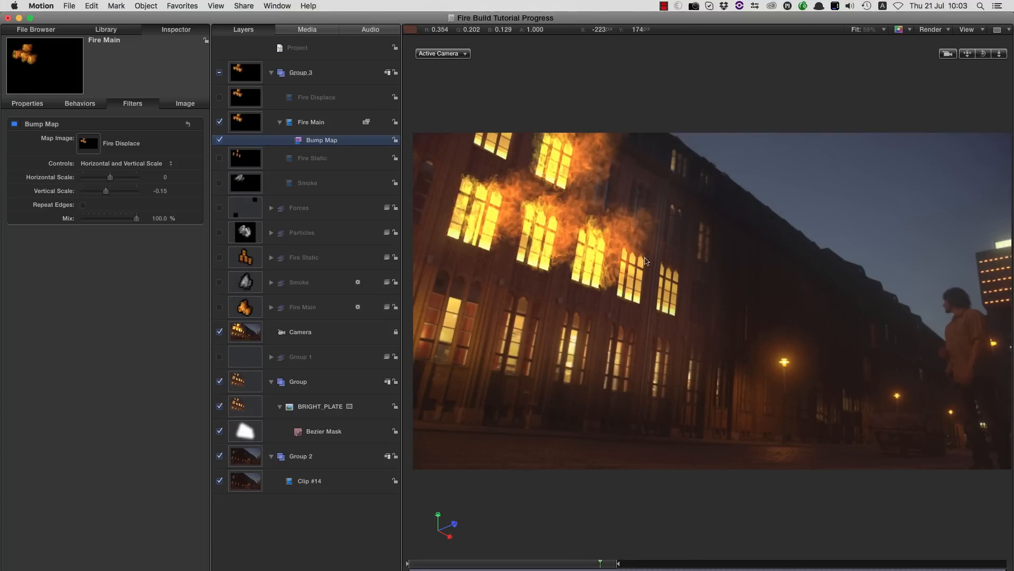
- Set the vertical scale of Fire Main's Bump Map filter to -0.2
{"action": "double_click", "coordinate": [163, 194]}
{"action": "type", "text": "-0"}
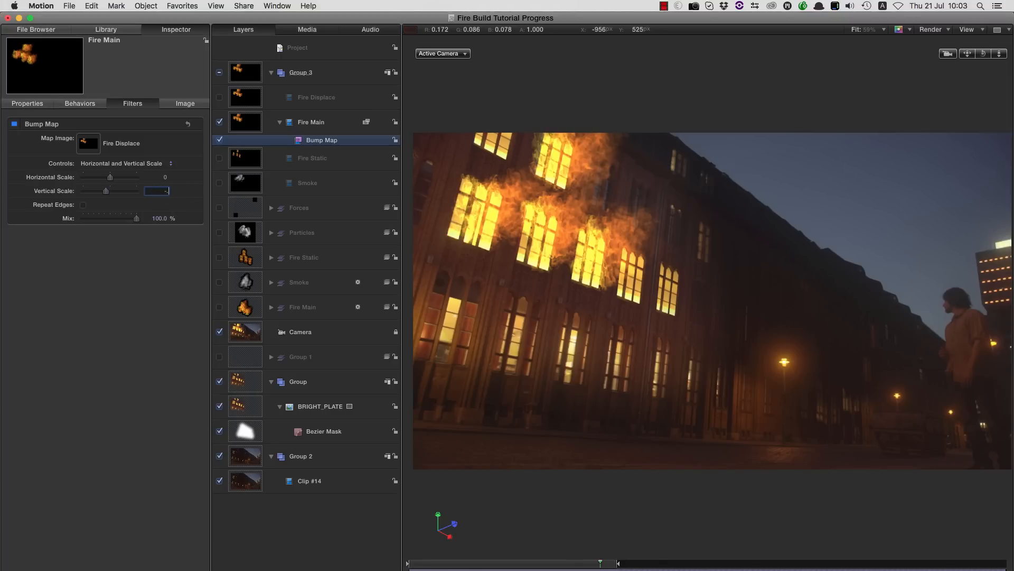
{"action": "type", "text": ".2"}
{"action": "key", "text": "Return"}
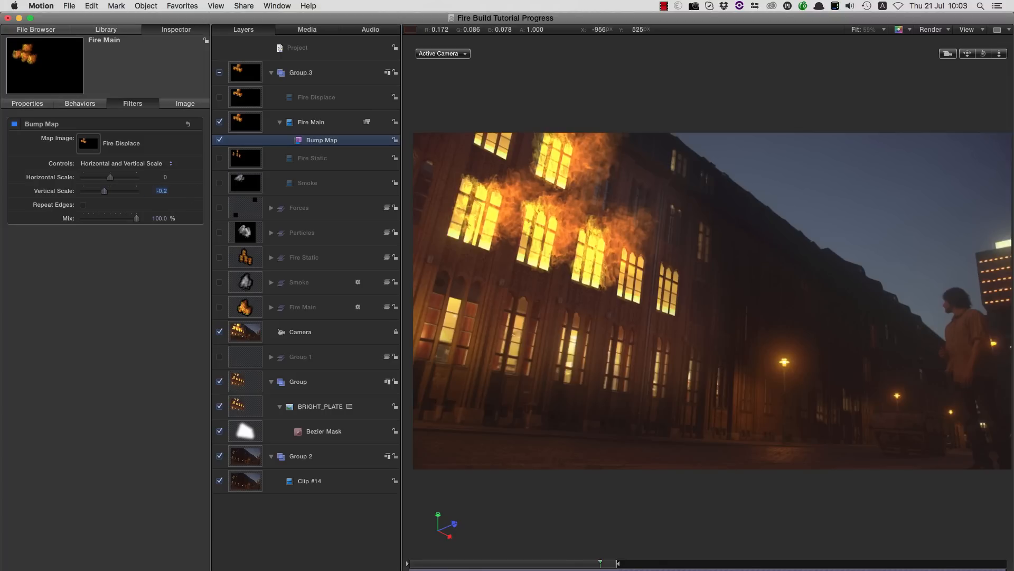
- Play back the displaced fire, turn the Fire Static clip in Group 3 back on and play the composite again
{"action": "key", "text": "space"}
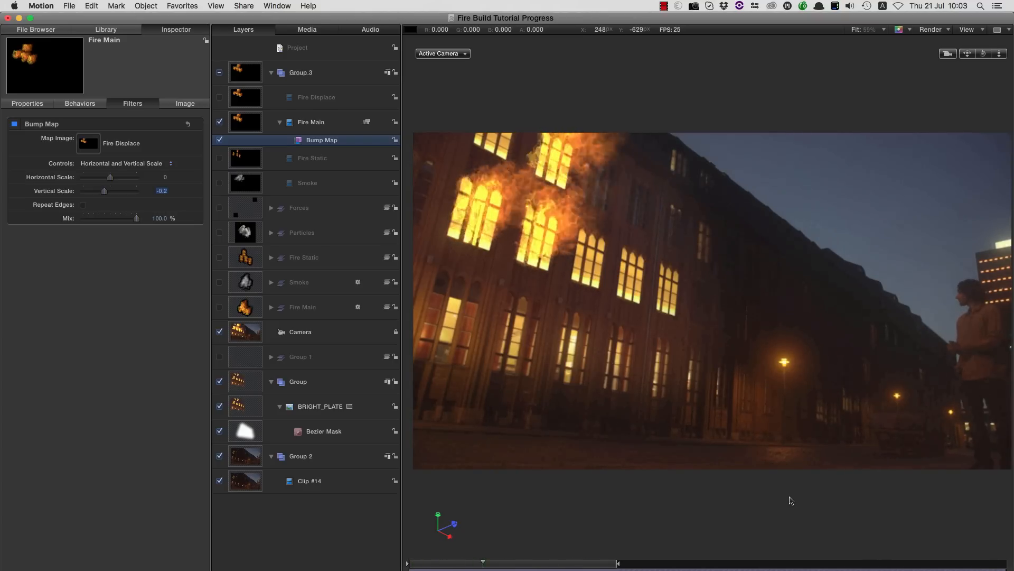
{"action": "key", "text": "space"}
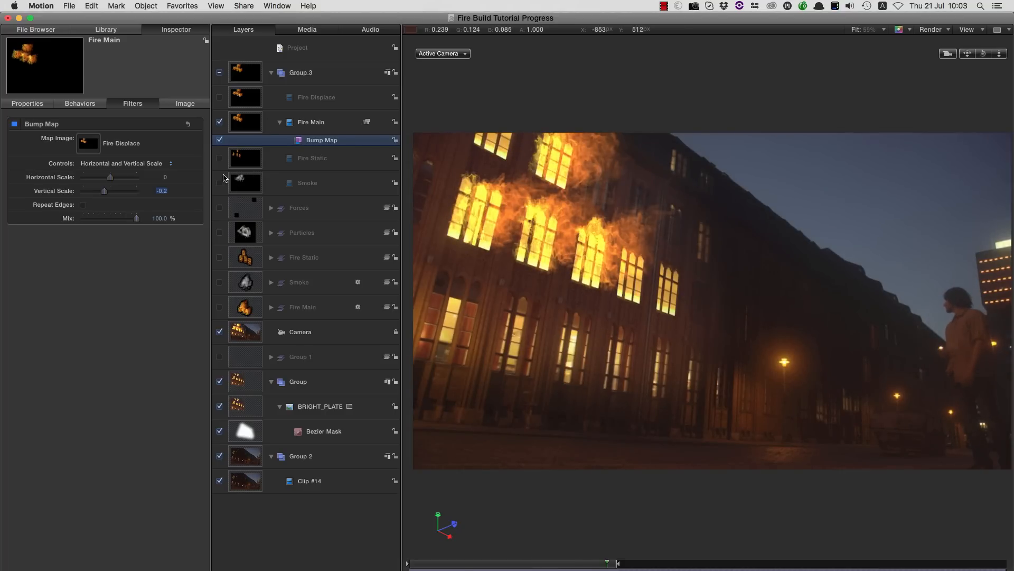
{"action": "left_click", "coordinate": [220, 157]}
{"action": "key", "text": "space"}
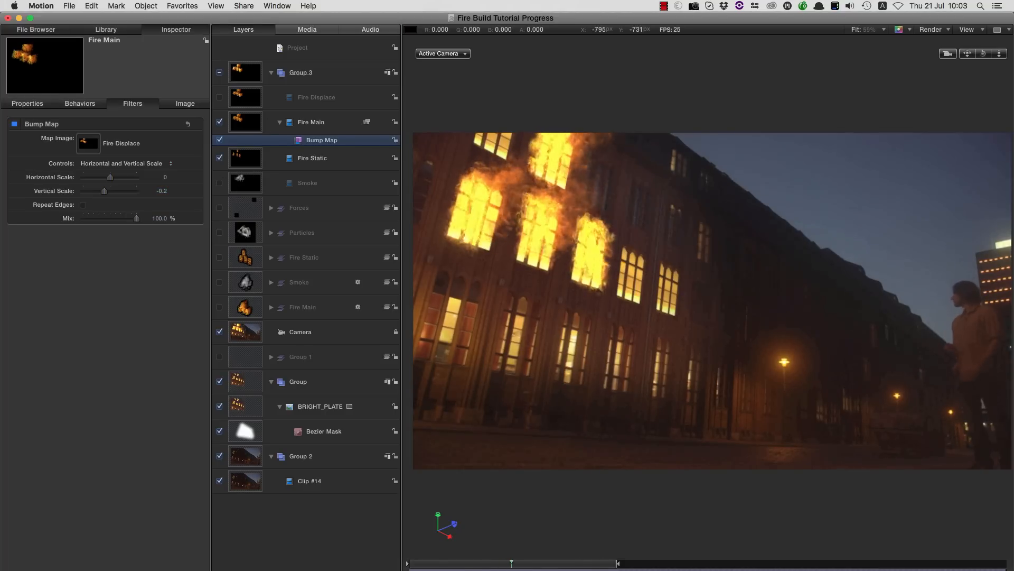
- Add a Hue/Saturation color correction filter to the BRIGHT_PLATE layer and show the filter's settings
{"action": "left_click", "coordinate": [246, 408]}
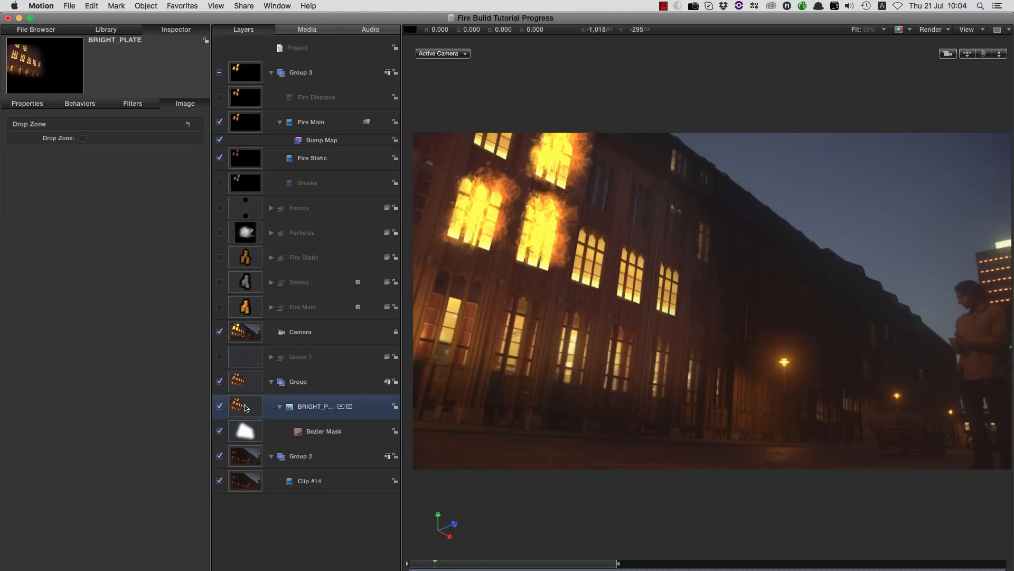
{"action": "left_click", "coordinate": [113, 30]}
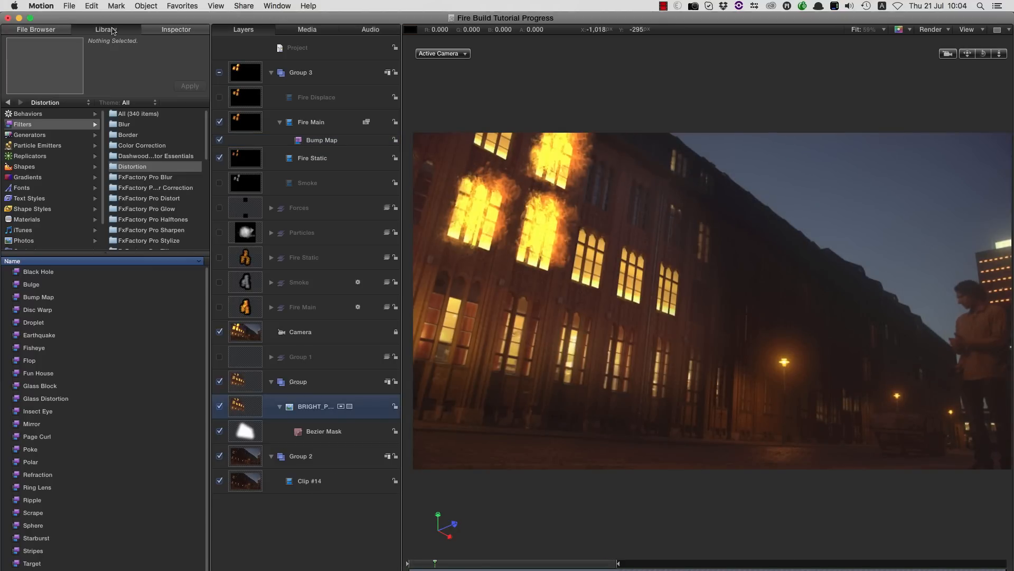
{"action": "left_click", "coordinate": [147, 149]}
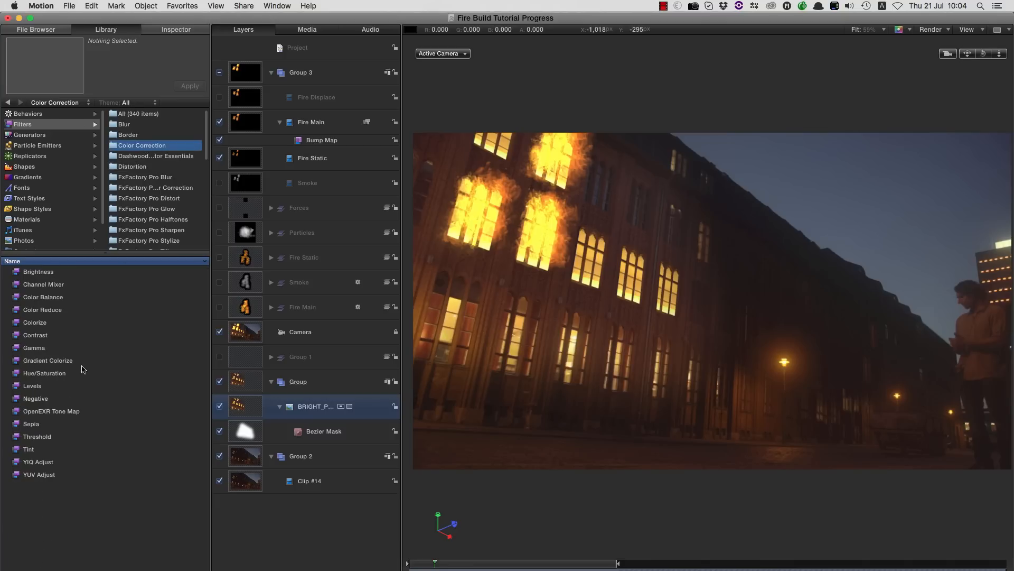
{"action": "left_click_drag", "start_coordinate": [20, 375], "coordinate": [237, 403]}
{"action": "left_click", "coordinate": [181, 31]}
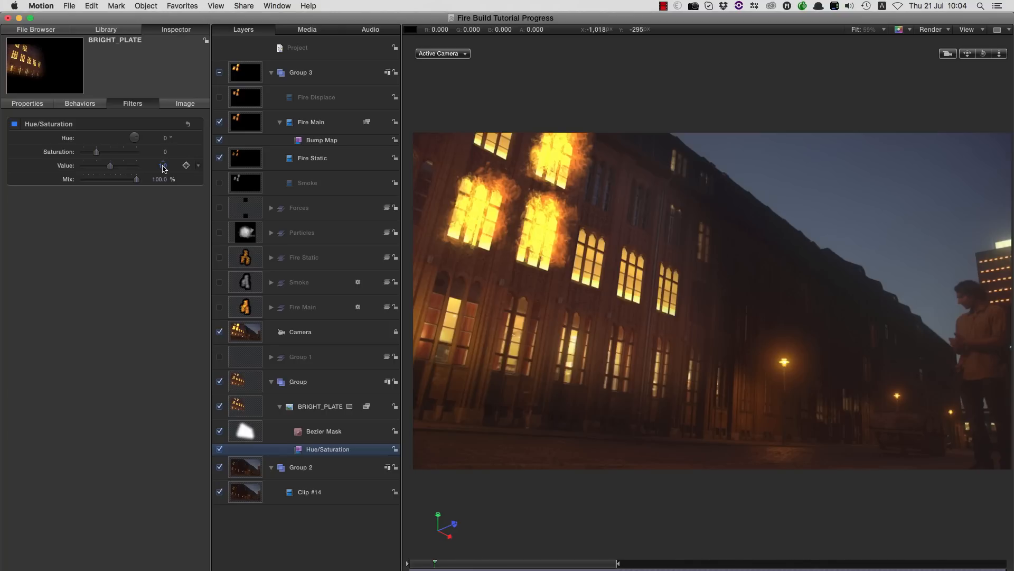
- Darken BRIGHT_PLATE by setting its Hue/Saturation Value to 0.6, and play back the composite to check it
{"action": "left_click_drag", "start_coordinate": [164, 168], "coordinate": [148, 168]}
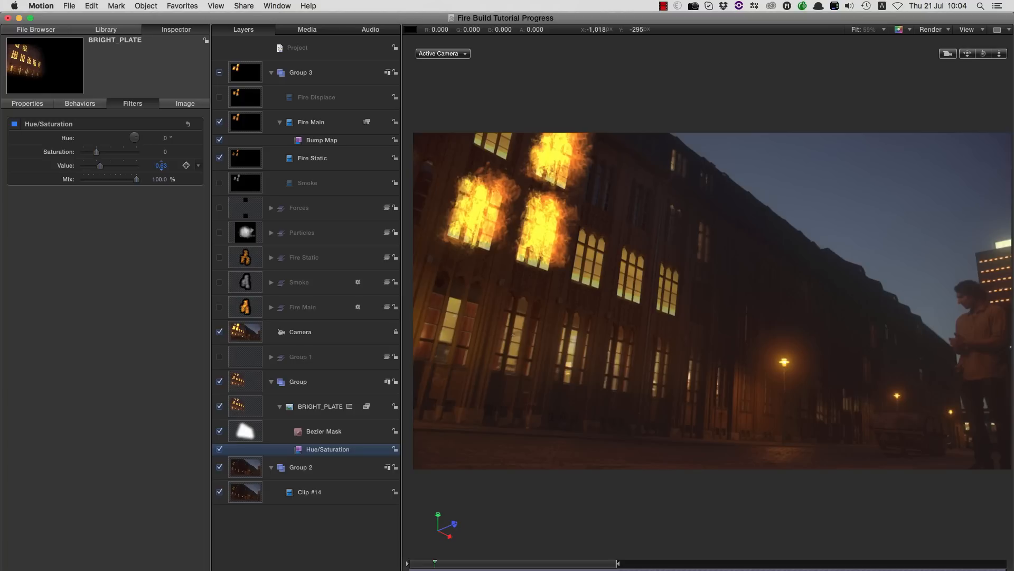
{"action": "left_click", "coordinate": [161, 165]}
{"action": "type", "text": ".6"}
{"action": "key", "text": "Return"}
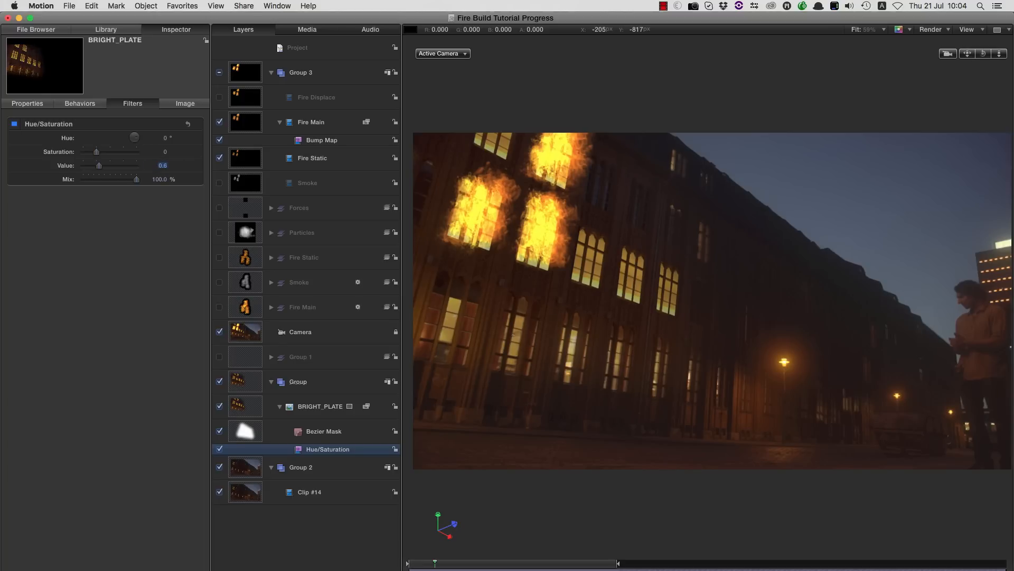
{"action": "key", "text": "space"}
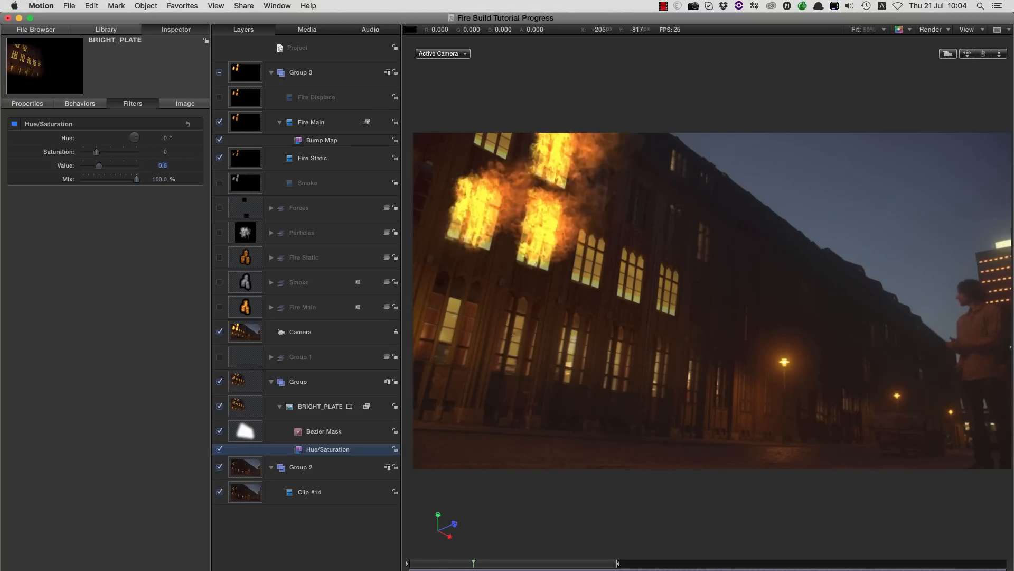
{"action": "key", "text": "space"}
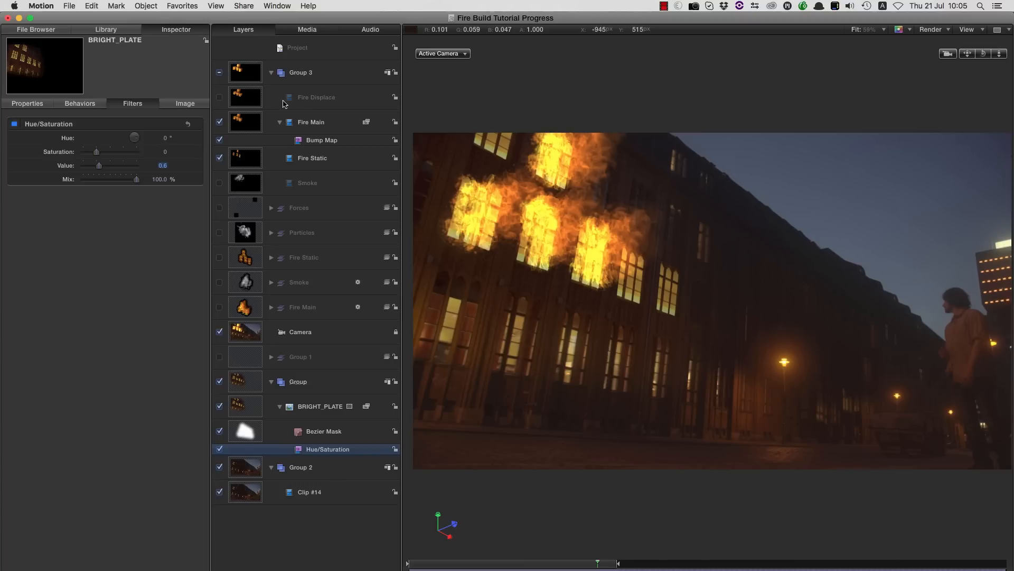
- Add a Hue/Saturation filter to the Fire Main clip in Group 3
{"action": "left_click", "coordinate": [243, 123]}
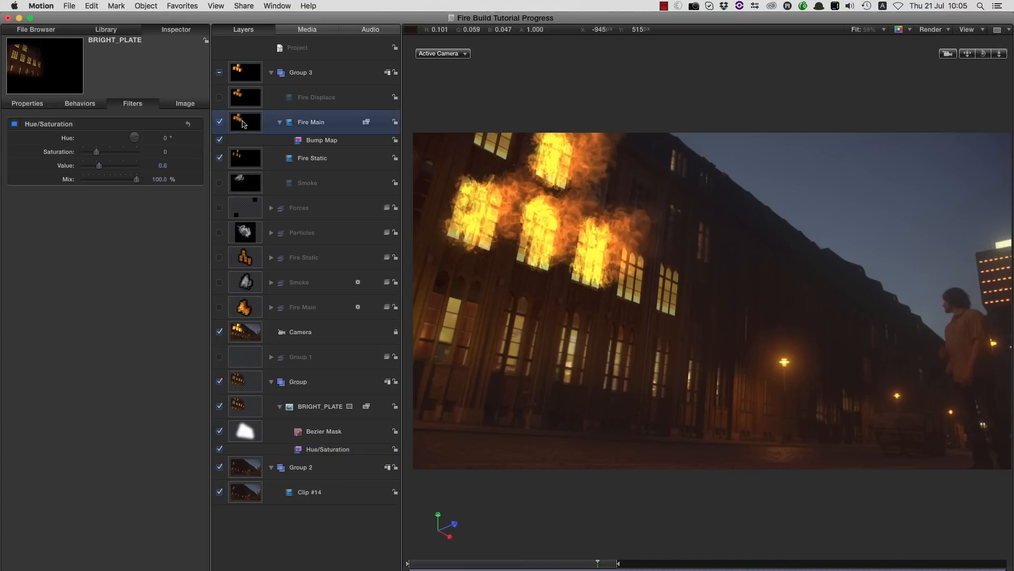
{"action": "left_click", "coordinate": [106, 30]}
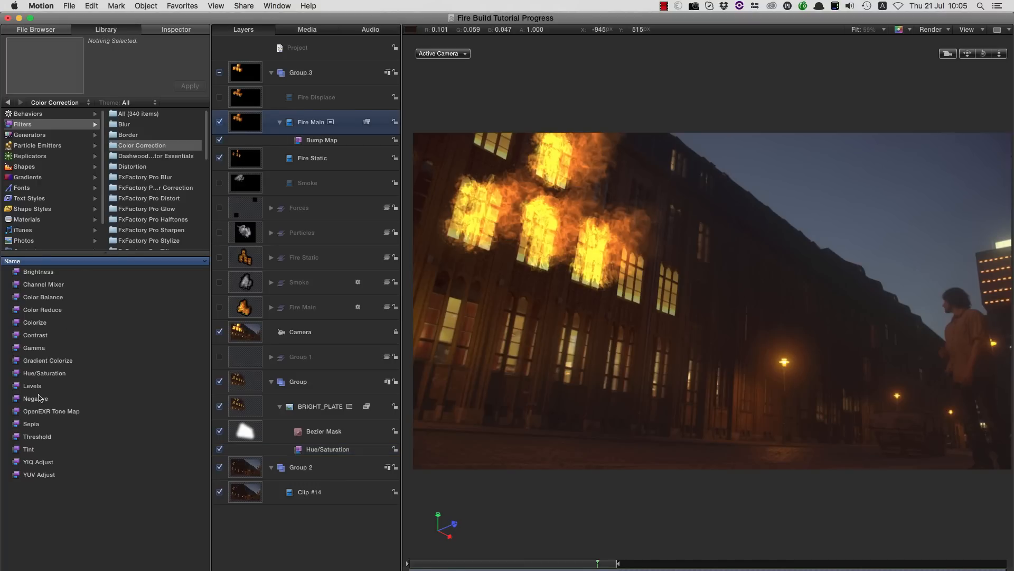
{"action": "left_click_drag", "start_coordinate": [15, 374], "coordinate": [230, 130]}
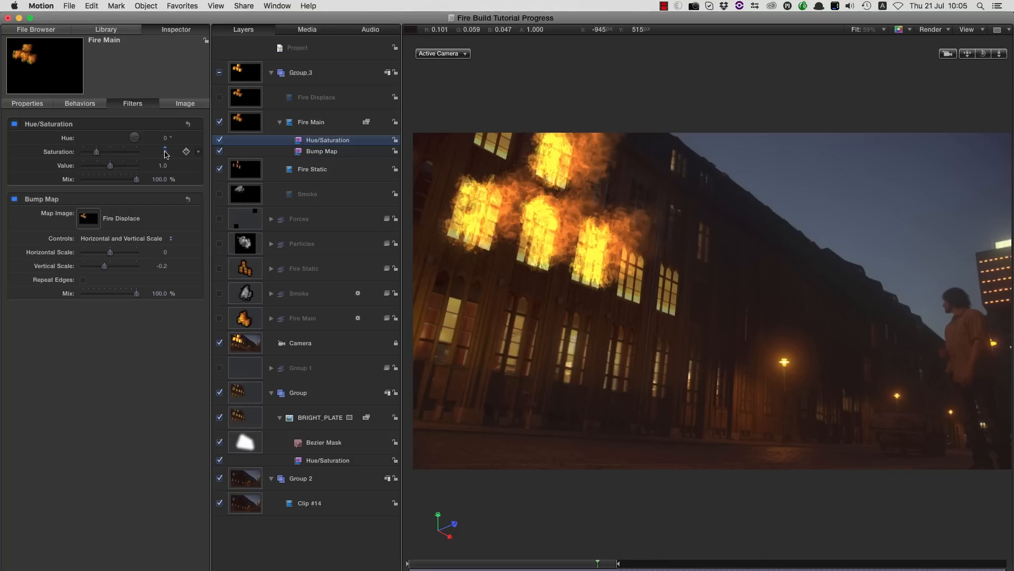
- Set the saturation of Fire Main's Hue/Saturation filter to -0.15 and compare the fire with the filter off and on
{"action": "left_click_drag", "start_coordinate": [165, 151], "coordinate": [166, 154]}
{"action": "left_click", "coordinate": [166, 154]}
{"action": "key", "text": "BackSpace"}
{"action": "type", "text": "-0.15"}
{"action": "key", "text": "Return"}
{"action": "left_click", "coordinate": [220, 139]}
{"action": "left_click", "coordinate": [220, 140]}
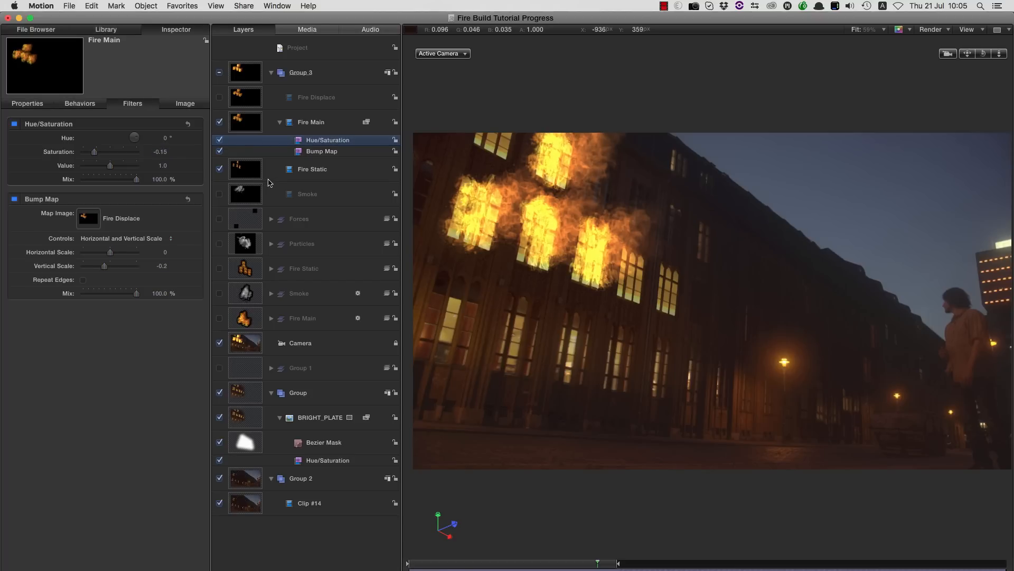
- Add a Hue/Saturation filter to the Fire Static clip in Group 3 and show its settings
{"action": "left_click", "coordinate": [249, 170]}
{"action": "left_click", "coordinate": [106, 29]}
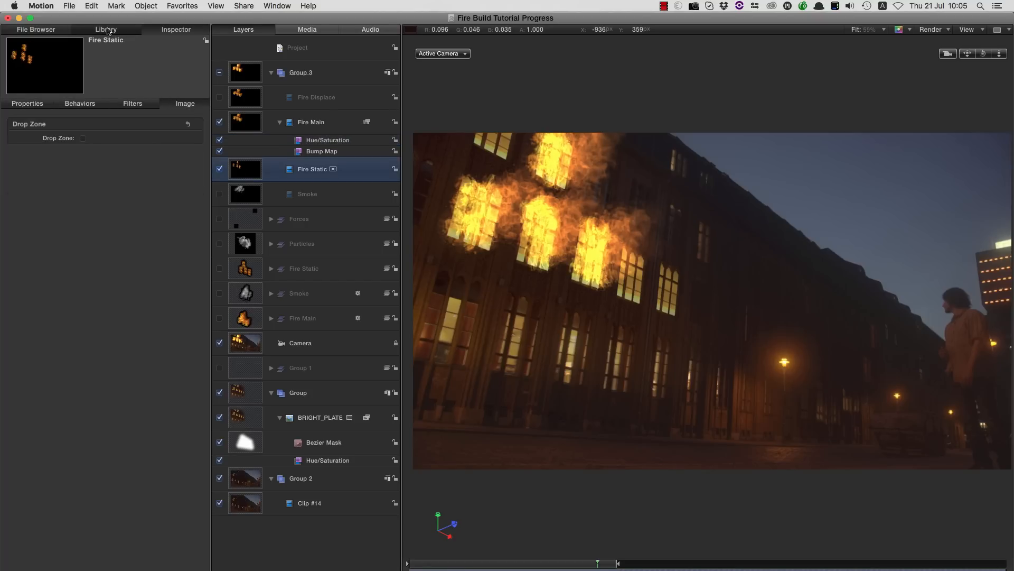
{"action": "left_click_drag", "start_coordinate": [20, 379], "coordinate": [249, 170]}
{"action": "left_click", "coordinate": [171, 30]}
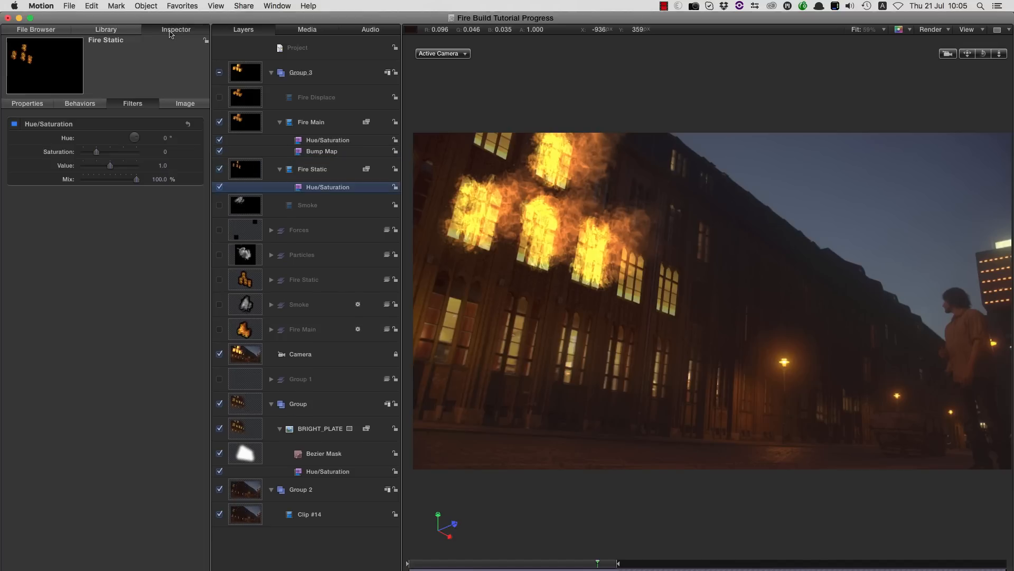
- Set Fire Static's Hue/Saturation saturation to -0.4, compare the filter off and on, and play back the result
{"action": "left_click", "coordinate": [166, 152]}
{"action": "left_click_drag", "start_coordinate": [165, 153], "coordinate": [161, 153]}
{"action": "left_click", "coordinate": [14, 124]}
{"action": "left_click", "coordinate": [14, 124]}
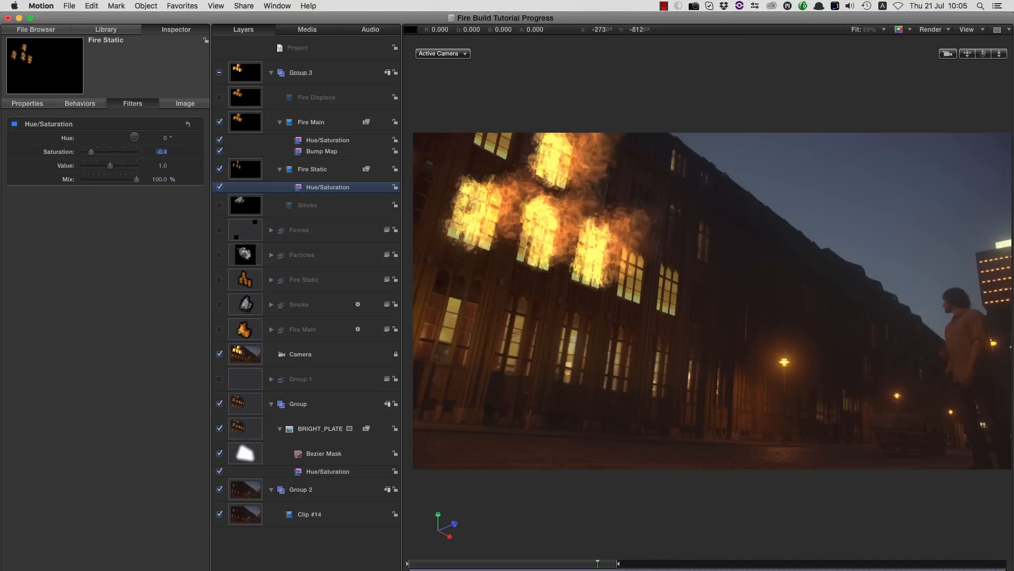
{"action": "key", "text": "space"}
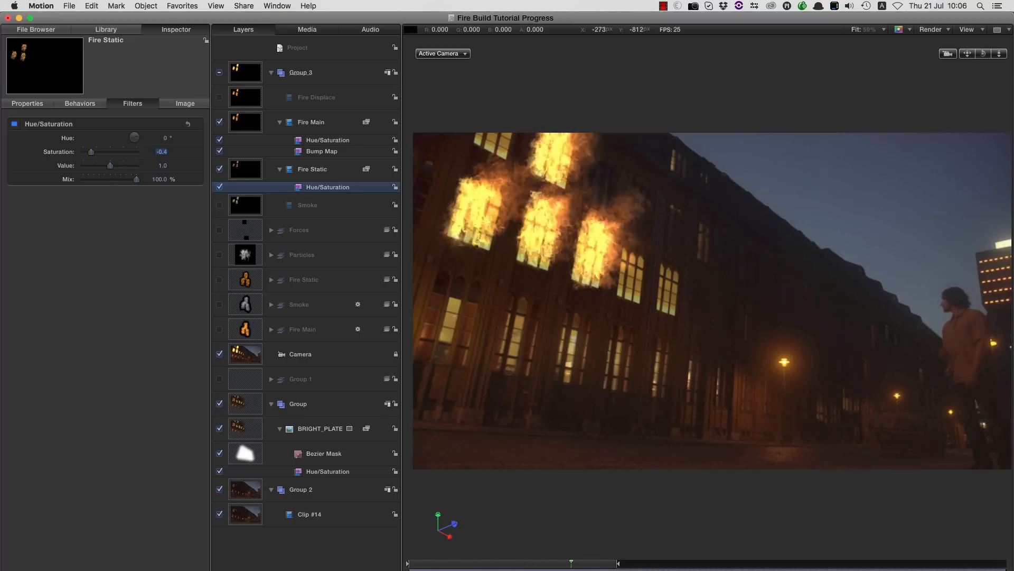
{"action": "key", "text": "space"}
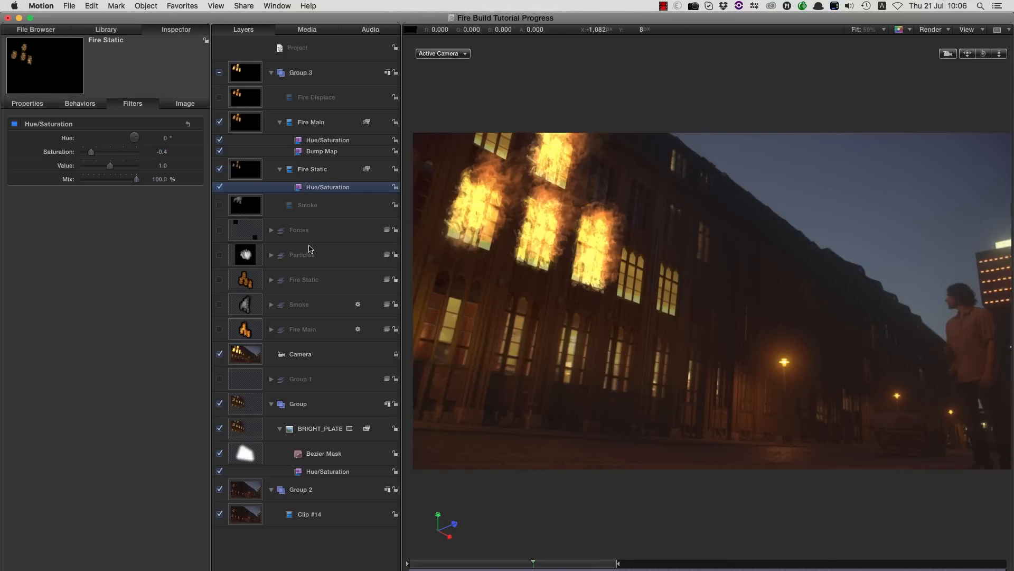
- Duplicate the Fire Static clip together with its filter in Group 3
{"action": "left_click", "coordinate": [240, 168]}
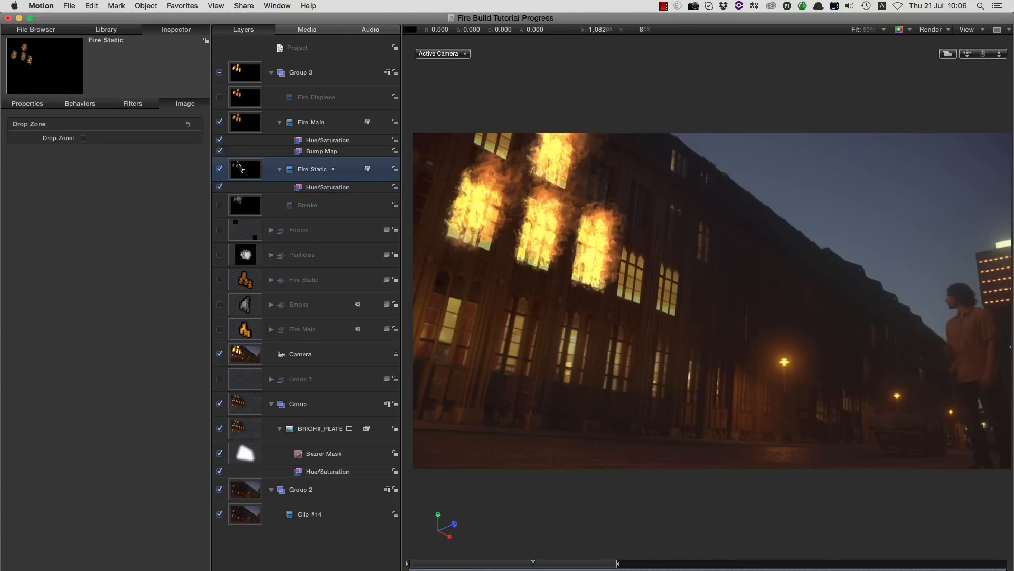
{"action": "right_click", "coordinate": [239, 168]}
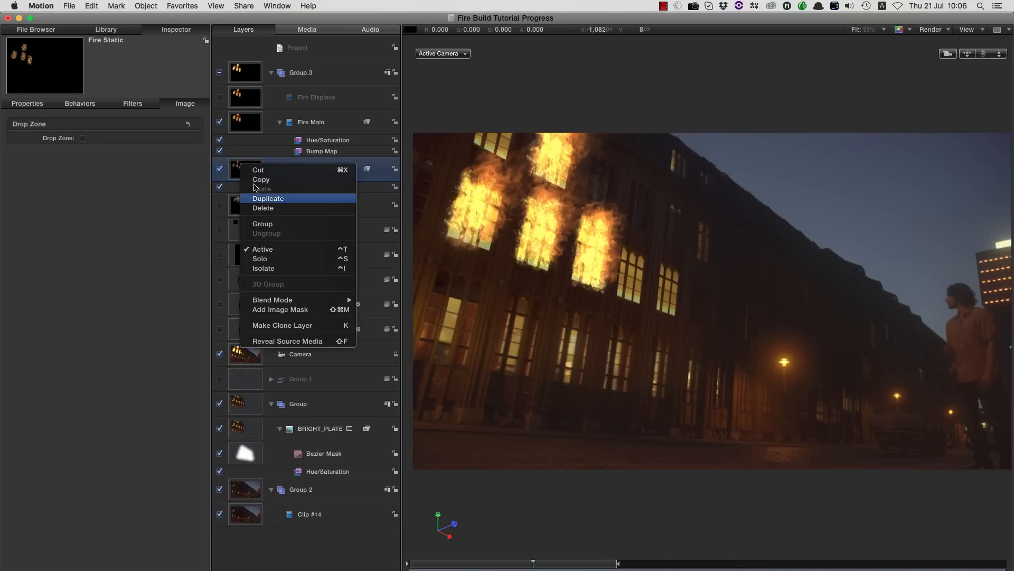
{"action": "left_click", "coordinate": [267, 198]}
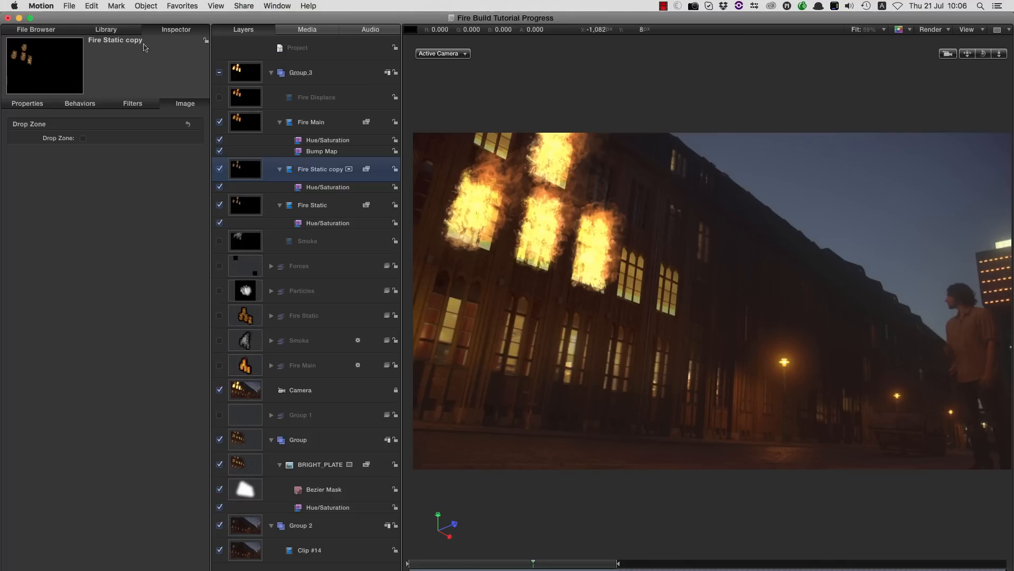
- Add a Gaussian Blur filter to the Fire Static copy and show its settings
{"action": "left_click", "coordinate": [106, 29]}
{"action": "left_click", "coordinate": [126, 124]}
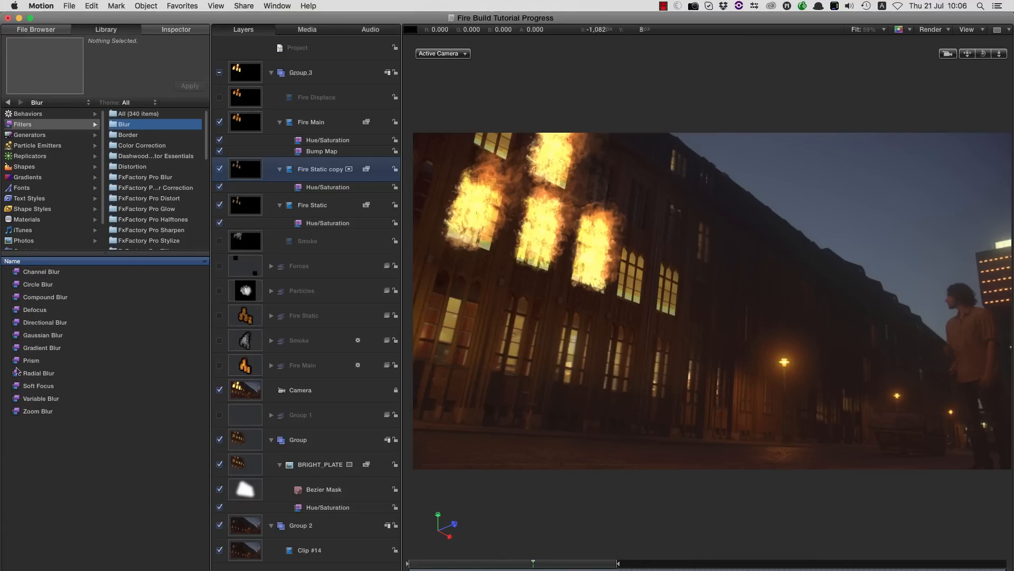
{"action": "left_click_drag", "start_coordinate": [15, 336], "coordinate": [244, 169]}
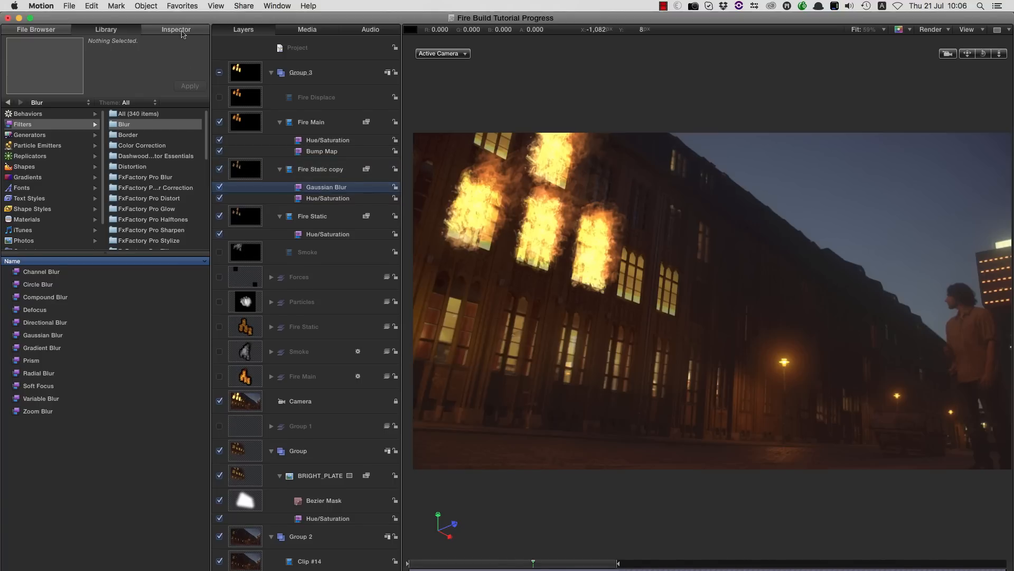
{"action": "left_click", "coordinate": [180, 30]}
- Set the Fire Static copy's Gaussian Blur amount to 150 and compare the image with the copy off and on
{"action": "left_click", "coordinate": [162, 138]}
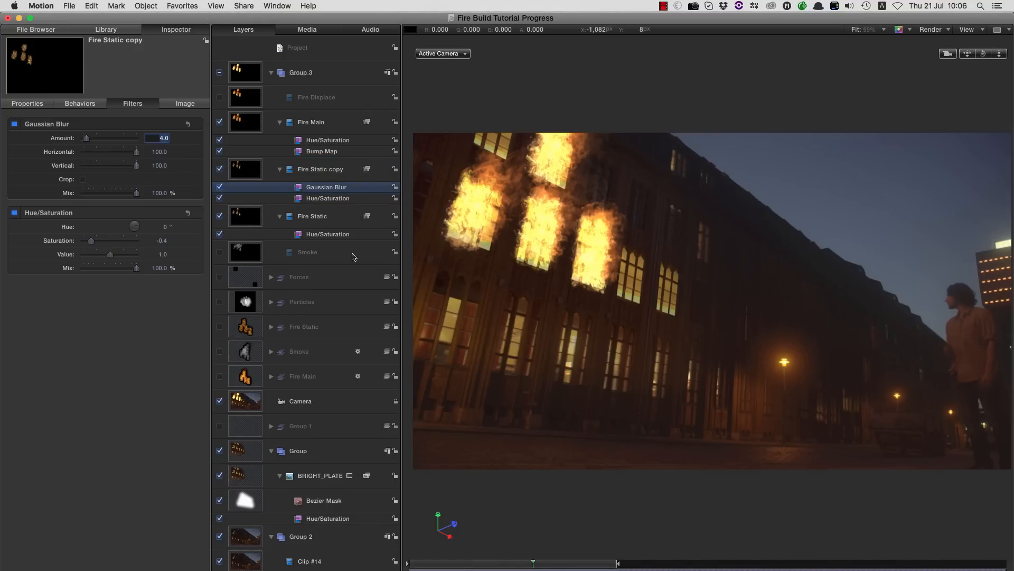
{"action": "key", "text": "Return"}
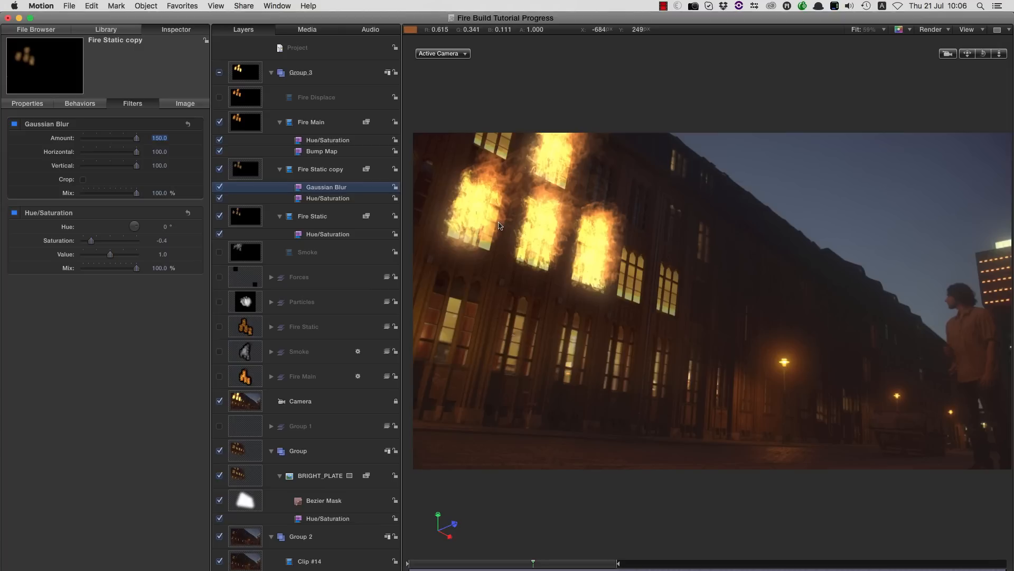
{"action": "left_click", "coordinate": [219, 169]}
{"action": "left_click", "coordinate": [219, 169]}
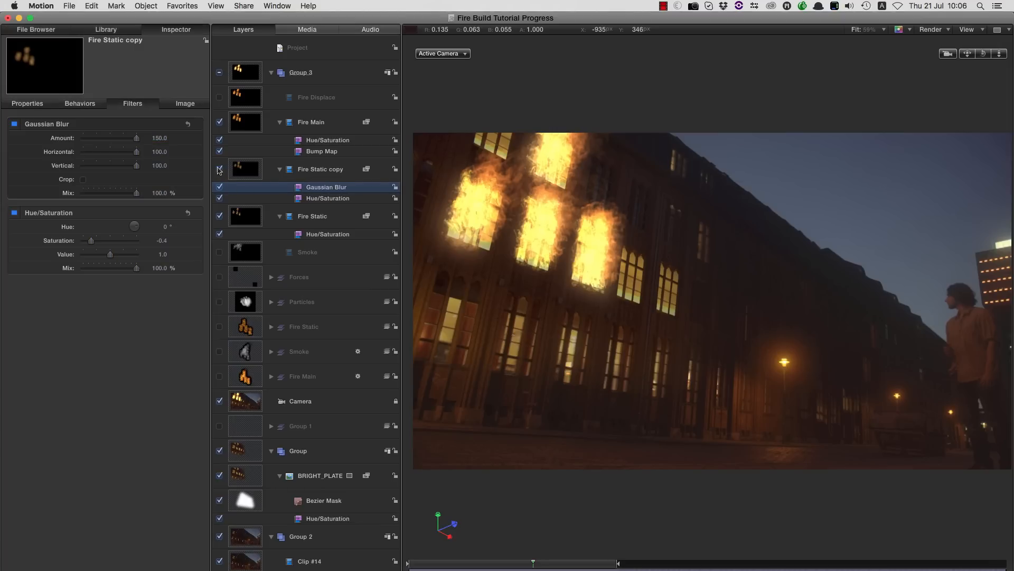
- Rename the blurred Fire Static copy as Fire Static Glow Inner
{"action": "double_click", "coordinate": [339, 171]}
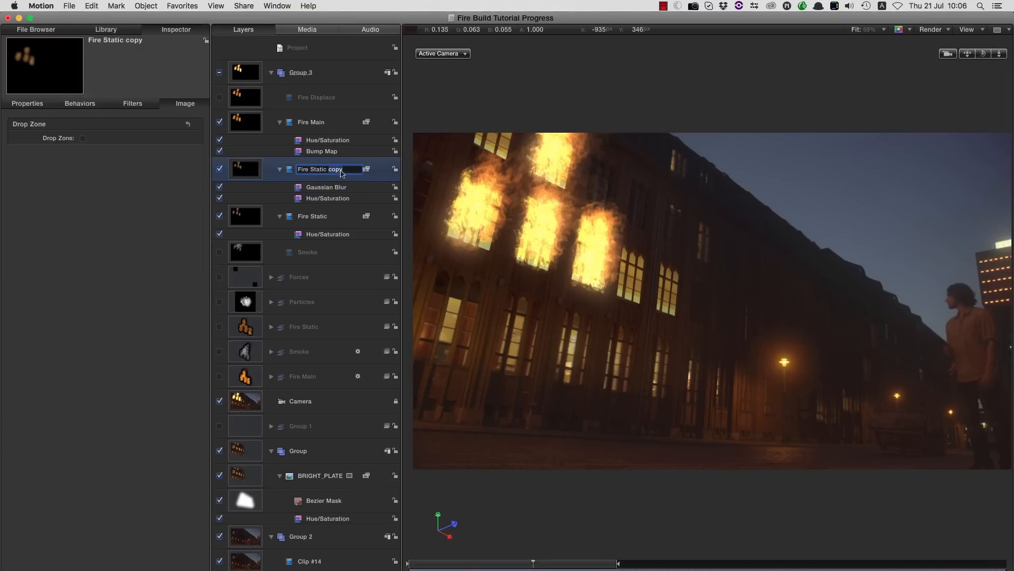
{"action": "type", "text": "Glow Inner"}
{"action": "key", "text": "Return"}
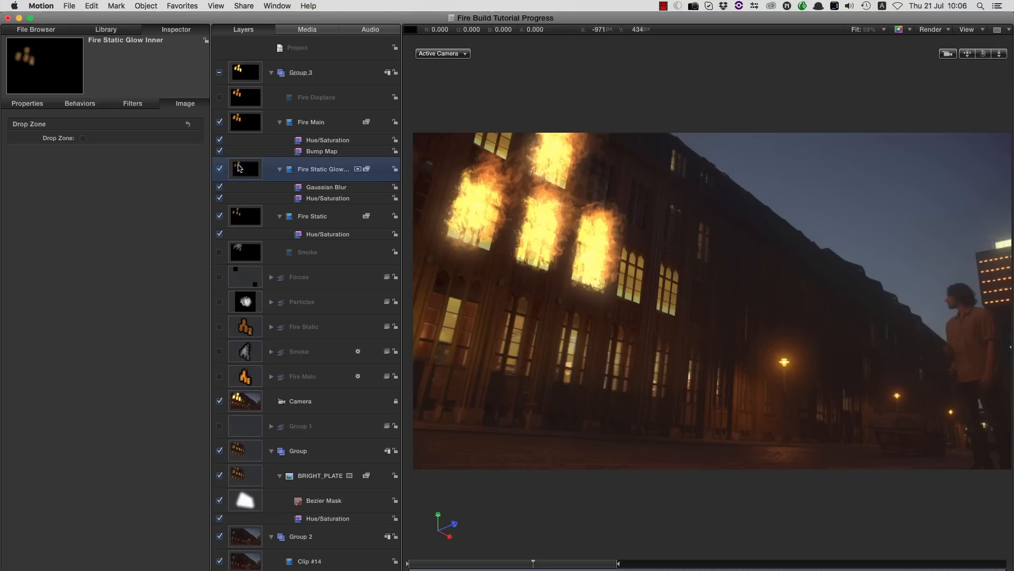
- Duplicate the Fire Static Glow Inner clip and set the copy's Gaussian Blur amount to 400
{"action": "right_click", "coordinate": [238, 168]}
{"action": "left_click", "coordinate": [269, 199]}
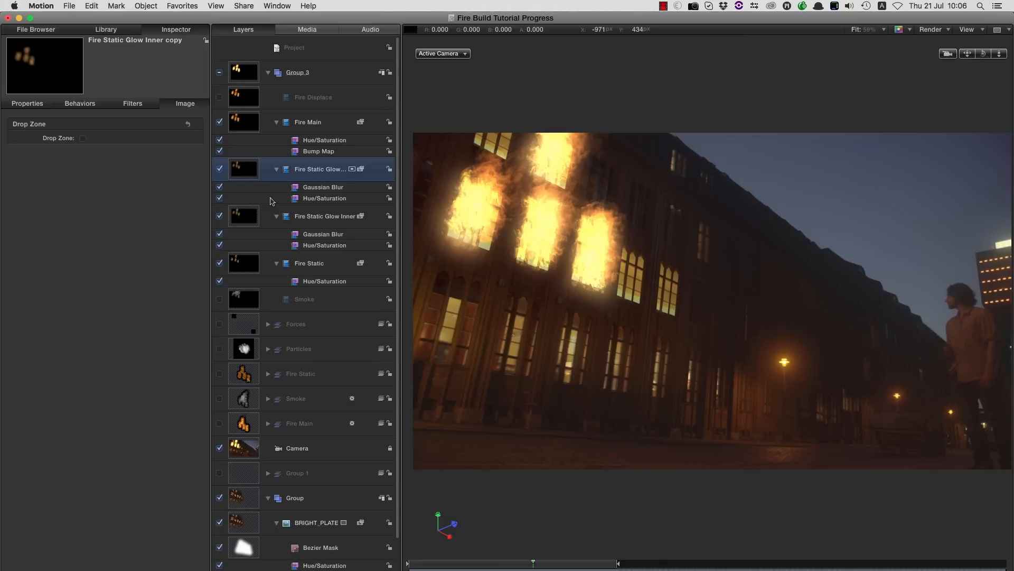
{"action": "left_click", "coordinate": [129, 104]}
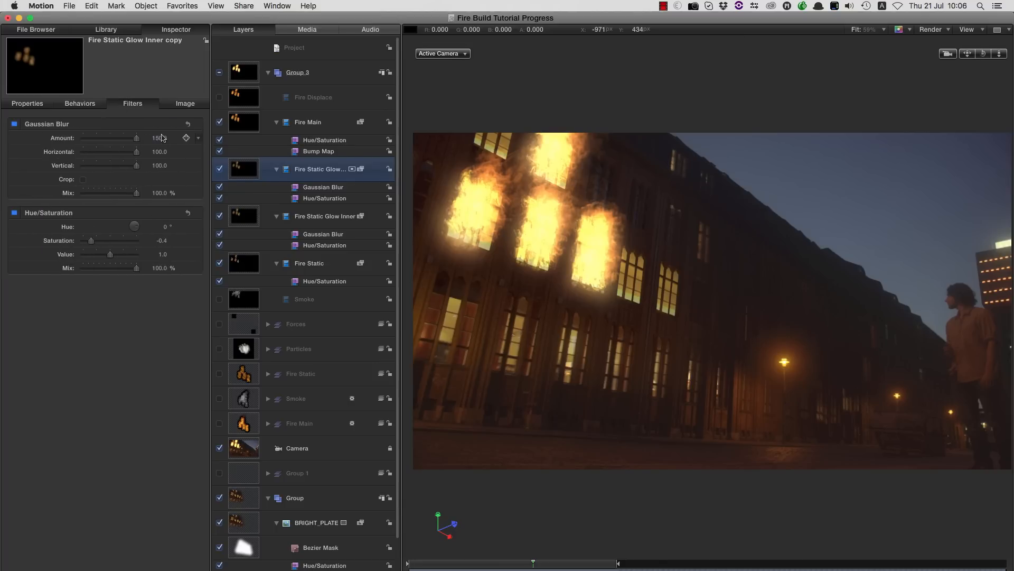
{"action": "double_click", "coordinate": [161, 138]}
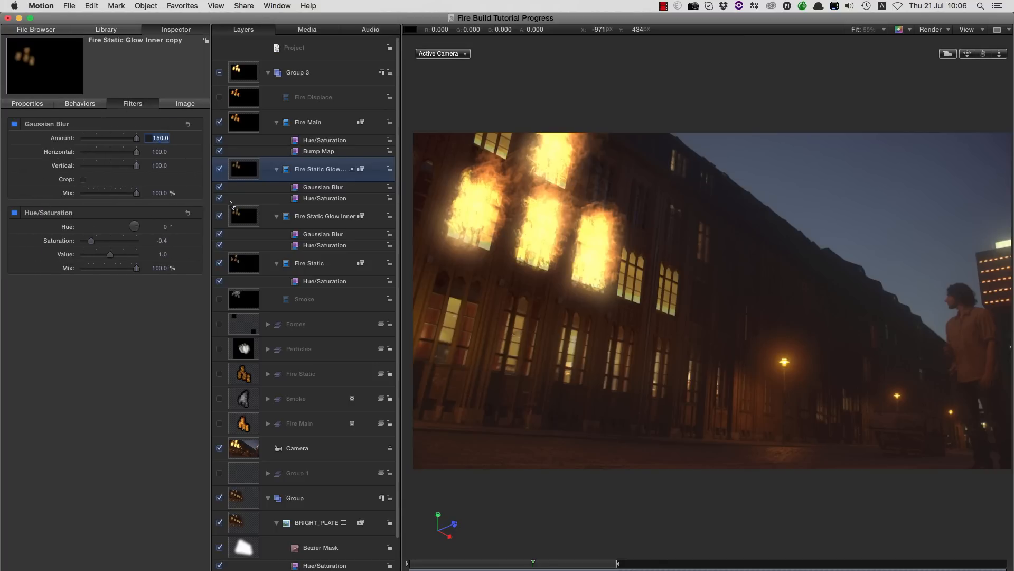
{"action": "type", "text": "400"}
{"action": "key", "text": "Return"}
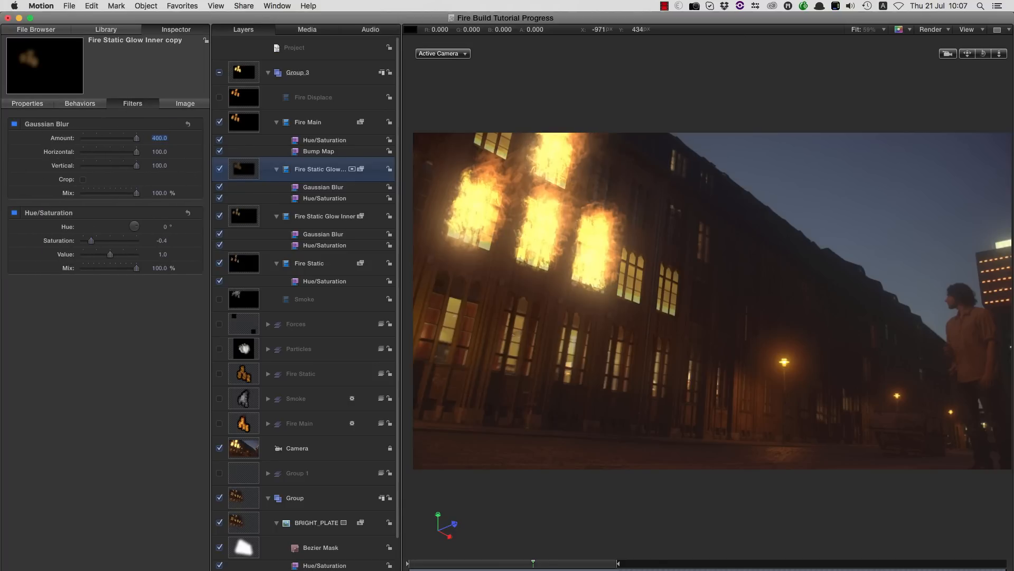
- Switch off Hue/Saturation on the Fire Static Glow Inner copy and compare playback with both glow clips off and on
{"action": "left_click", "coordinate": [14, 213]}
{"action": "left_click", "coordinate": [220, 169]}
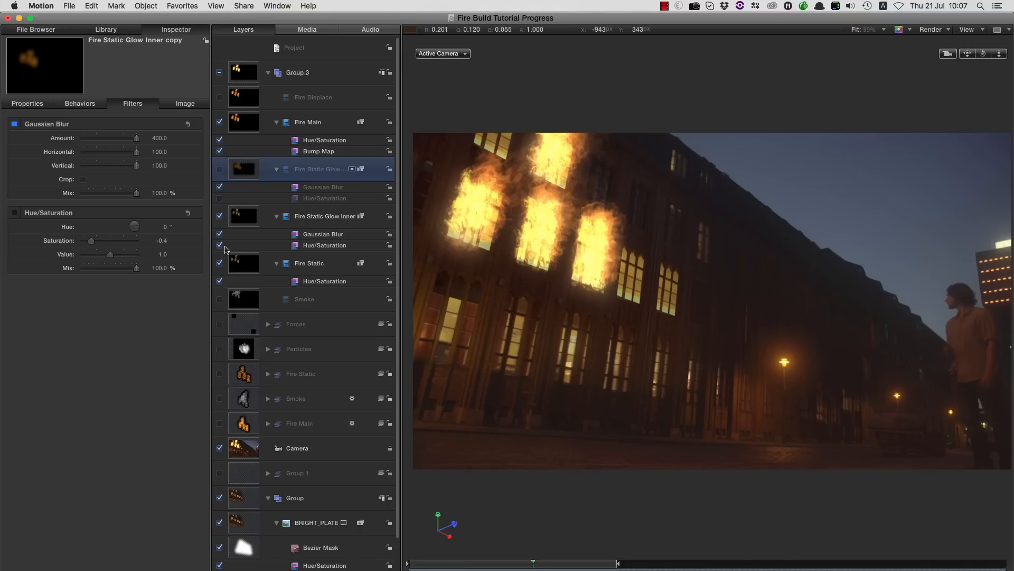
{"action": "left_click", "coordinate": [220, 217]}
{"action": "left_click", "coordinate": [220, 216]}
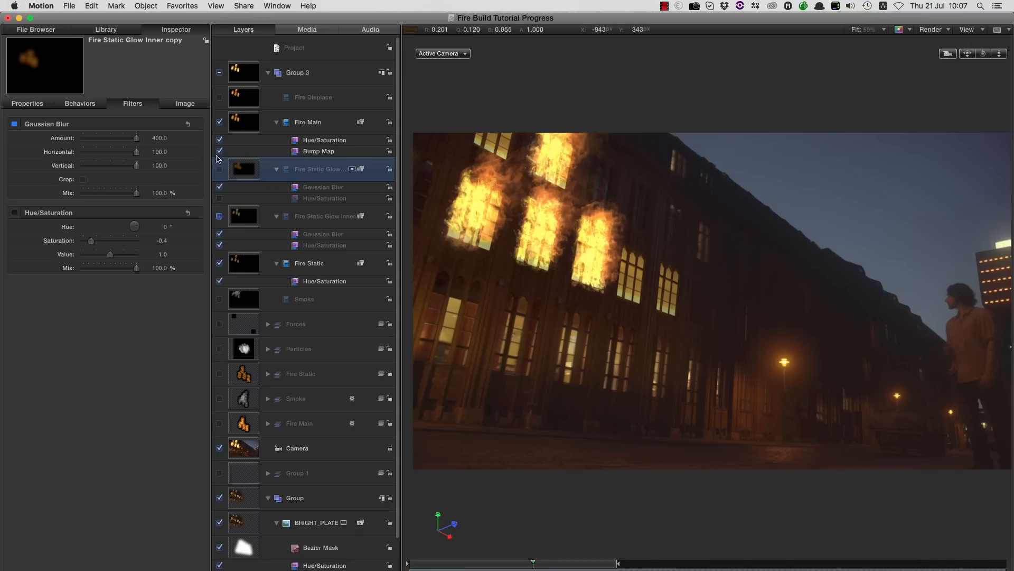
{"action": "left_click", "coordinate": [220, 169]}
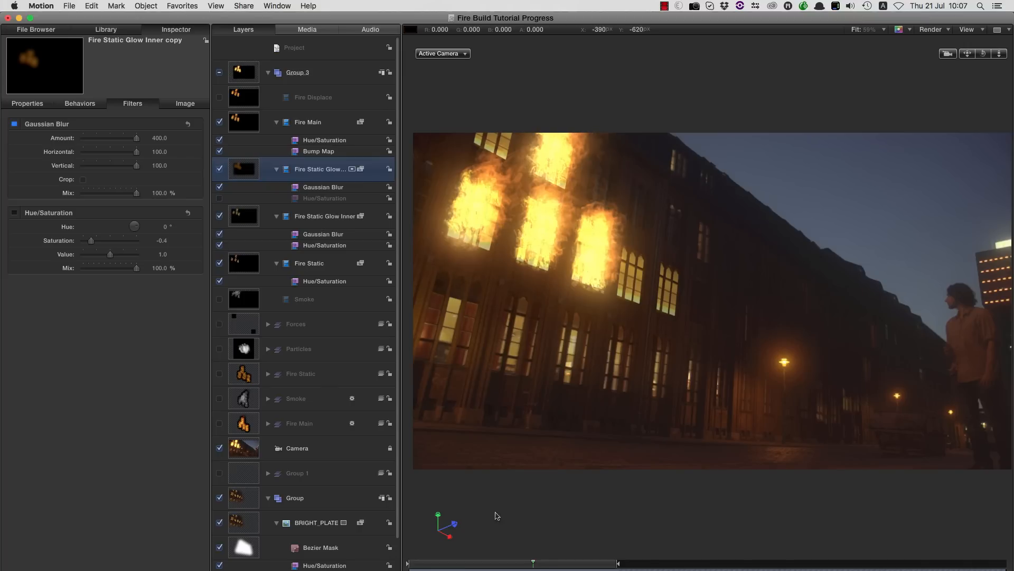
{"action": "key", "text": "space"}
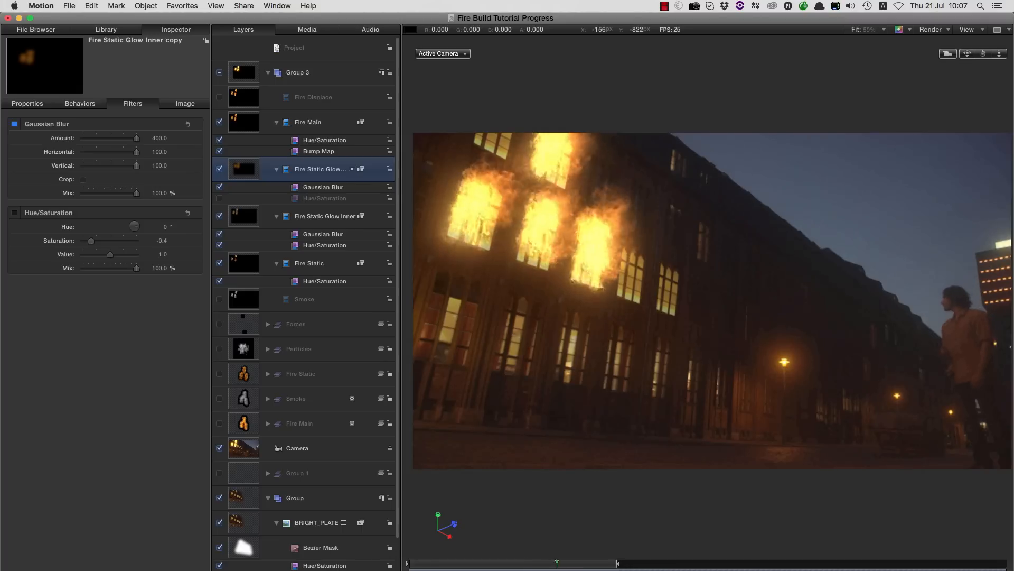
- Duplicate the Fire Static clip together with its Hue/Saturation filter
{"action": "left_click", "coordinate": [245, 265]}
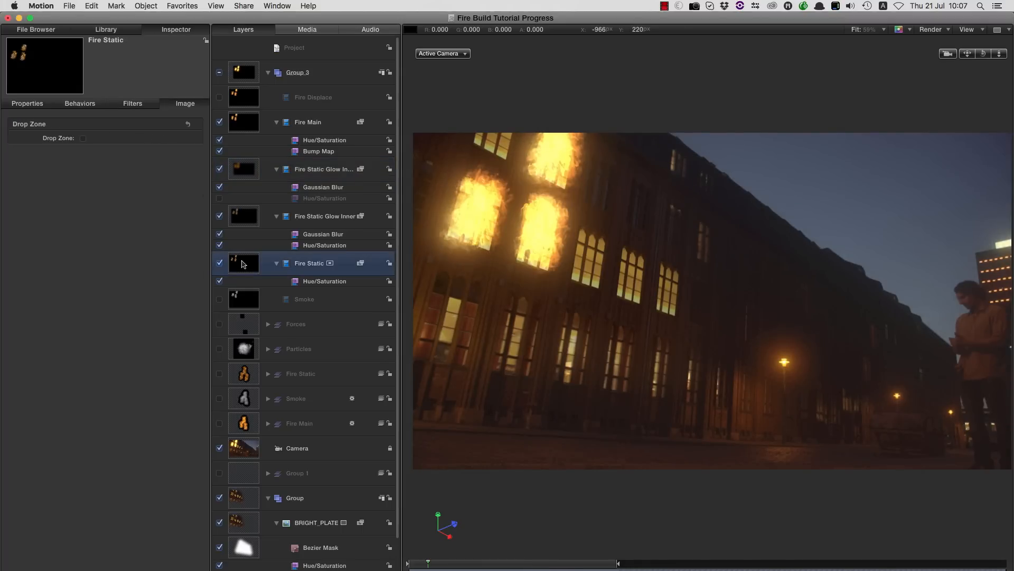
{"action": "right_click", "coordinate": [244, 264]}
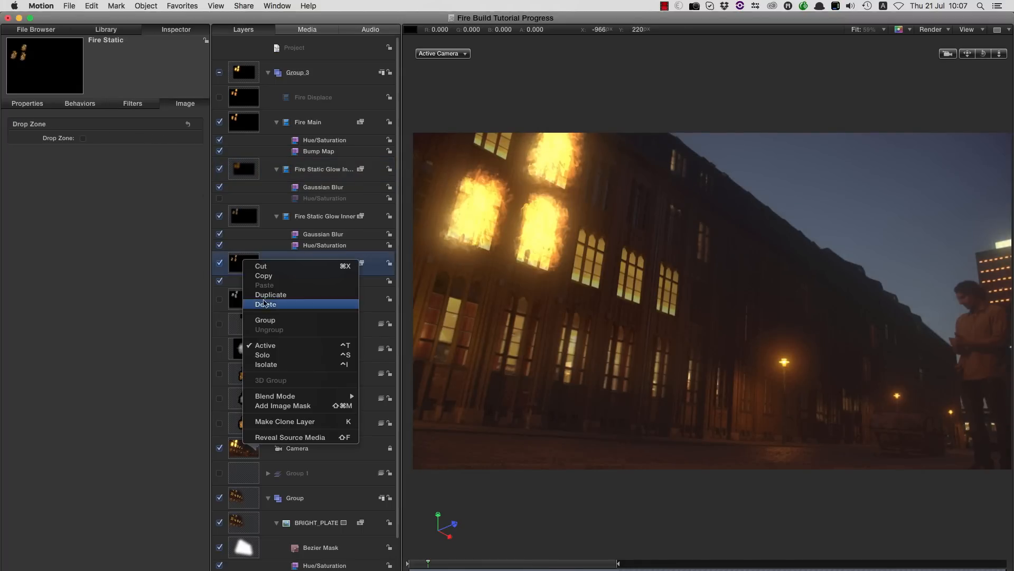
{"action": "left_click", "coordinate": [270, 294]}
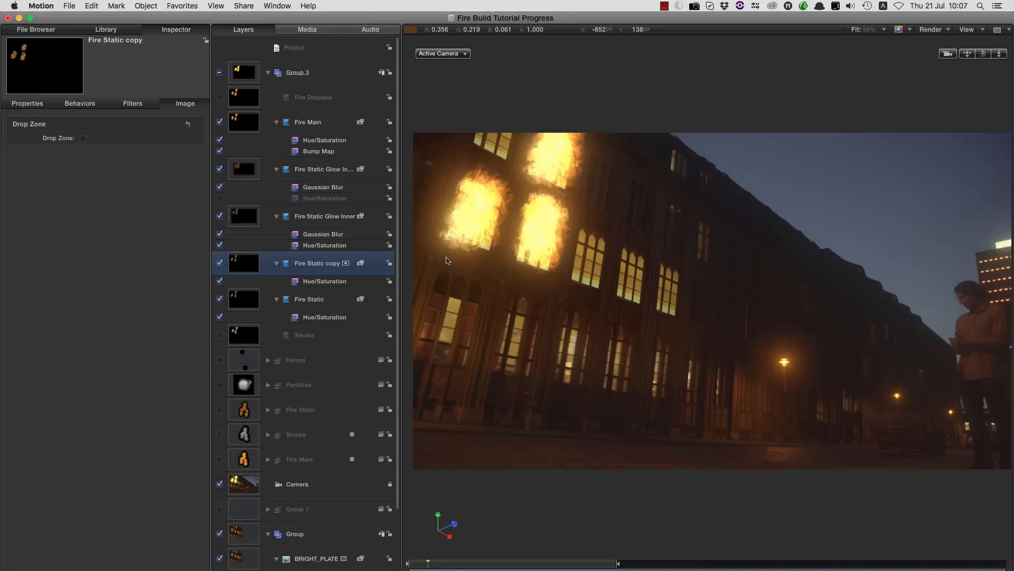
- Set the Fire Static copy's speed to 75% with Frame Blending set to Blending, and scrub through the result
{"action": "left_click", "coordinate": [28, 103]}
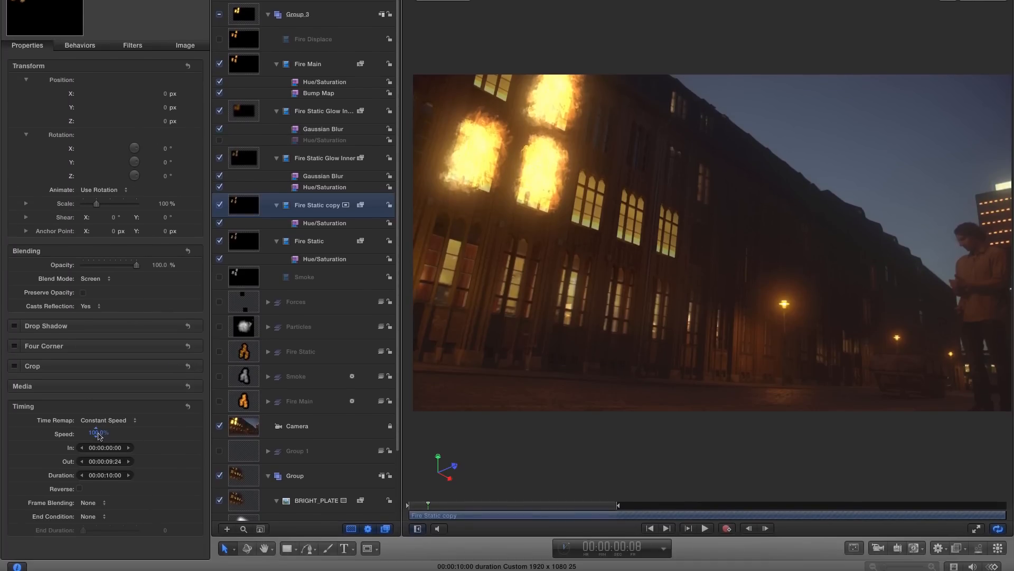
{"action": "left_click", "coordinate": [100, 490]}
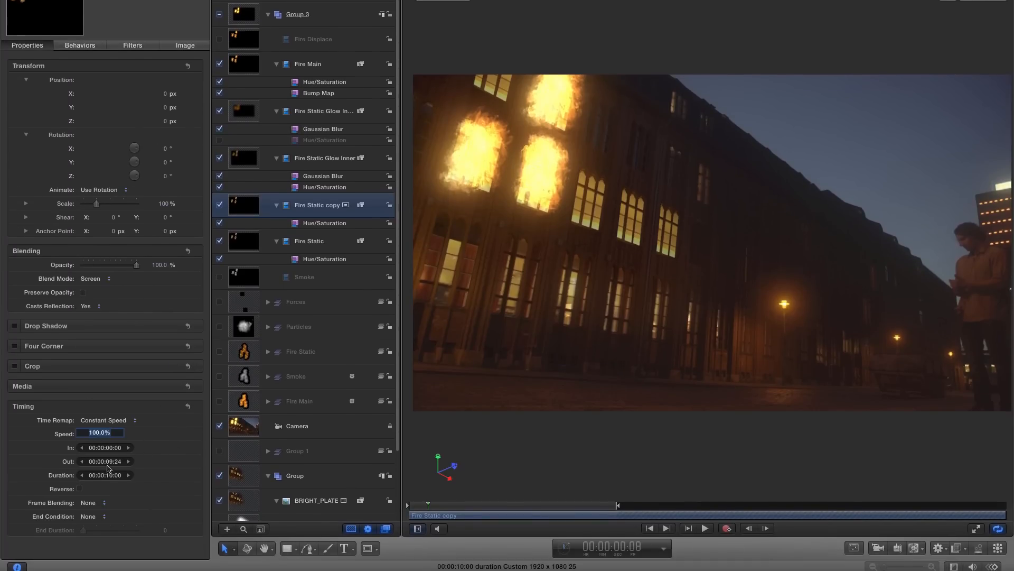
{"action": "type", "text": "75"}
{"action": "key", "text": "Return"}
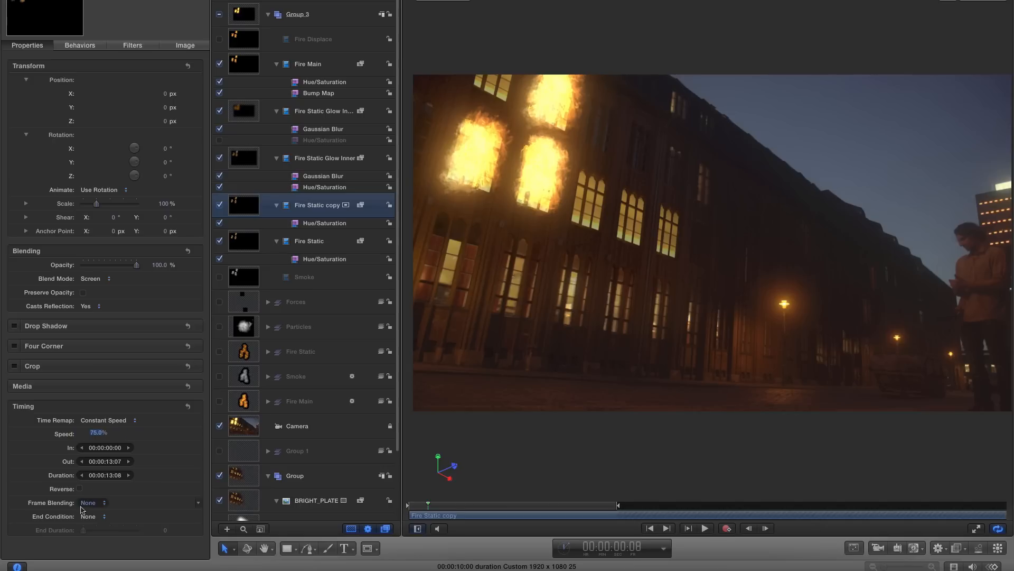
{"action": "left_click", "coordinate": [87, 503]}
{"action": "left_click", "coordinate": [88, 513]}
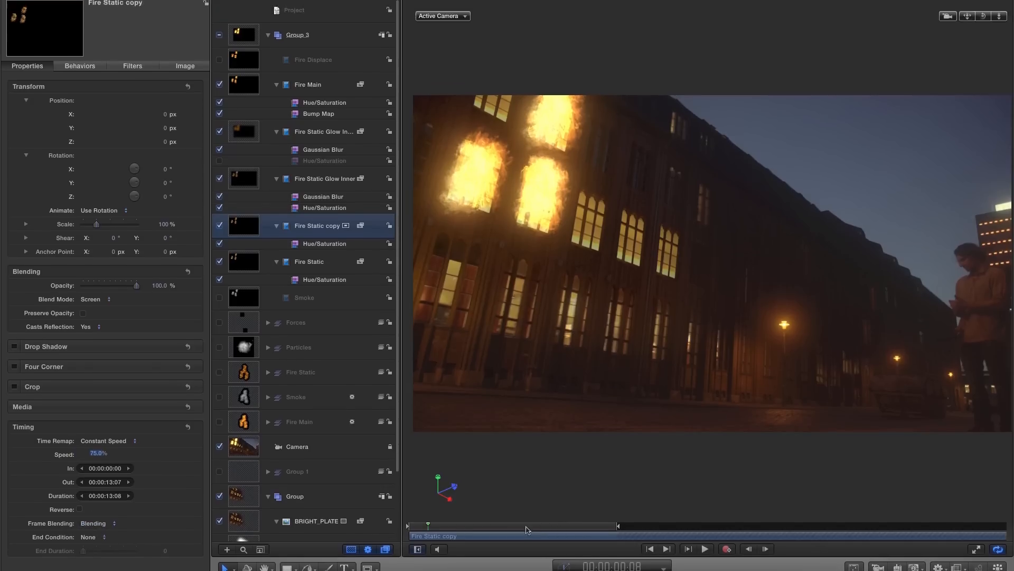
{"action": "left_click_drag", "start_coordinate": [525, 506], "coordinate": [537, 507]}
{"action": "left_click_drag", "start_coordinate": [537, 543], "coordinate": [564, 546]}
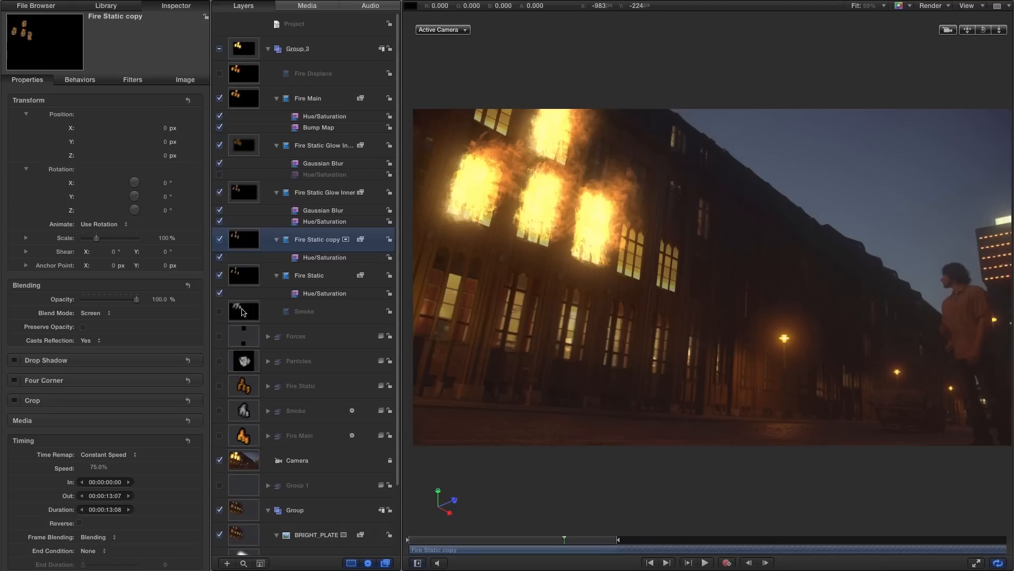
- Turn on the Smoke clip in Group 3 and add a Levels color correction filter to it
{"action": "left_click", "coordinate": [219, 312]}
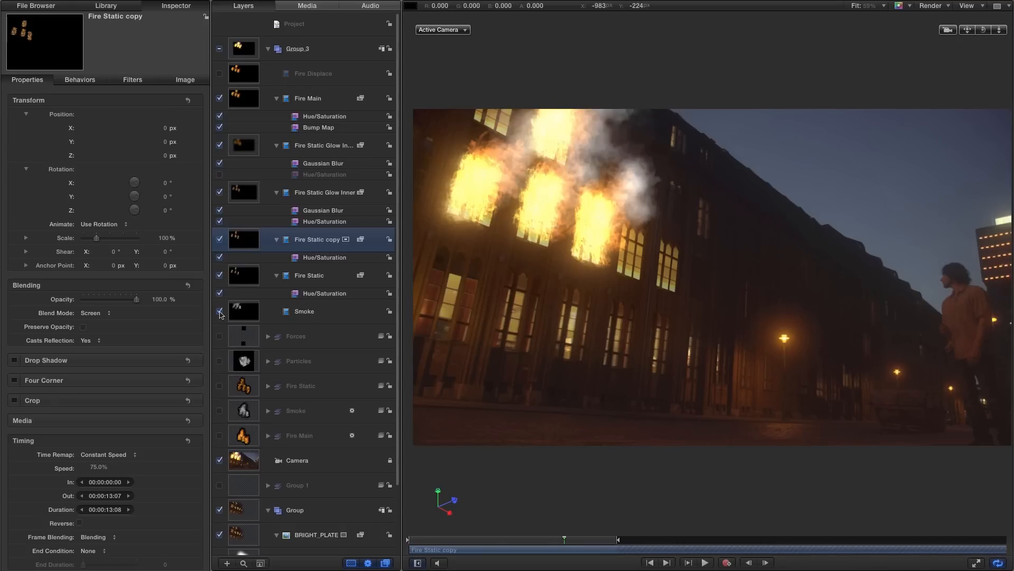
{"action": "left_click", "coordinate": [242, 311]}
{"action": "left_click", "coordinate": [110, 6]}
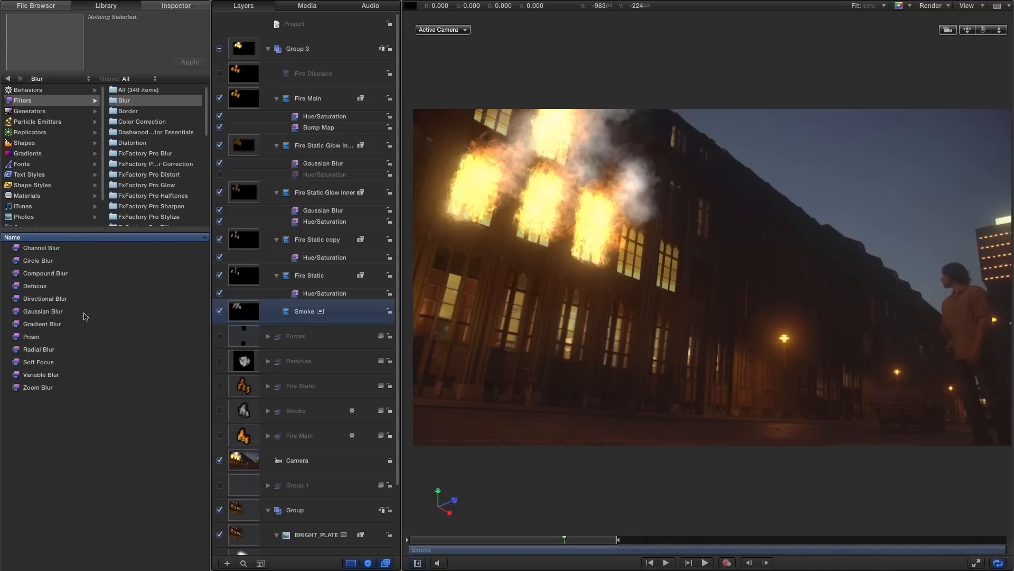
{"action": "left_click", "coordinate": [149, 124]}
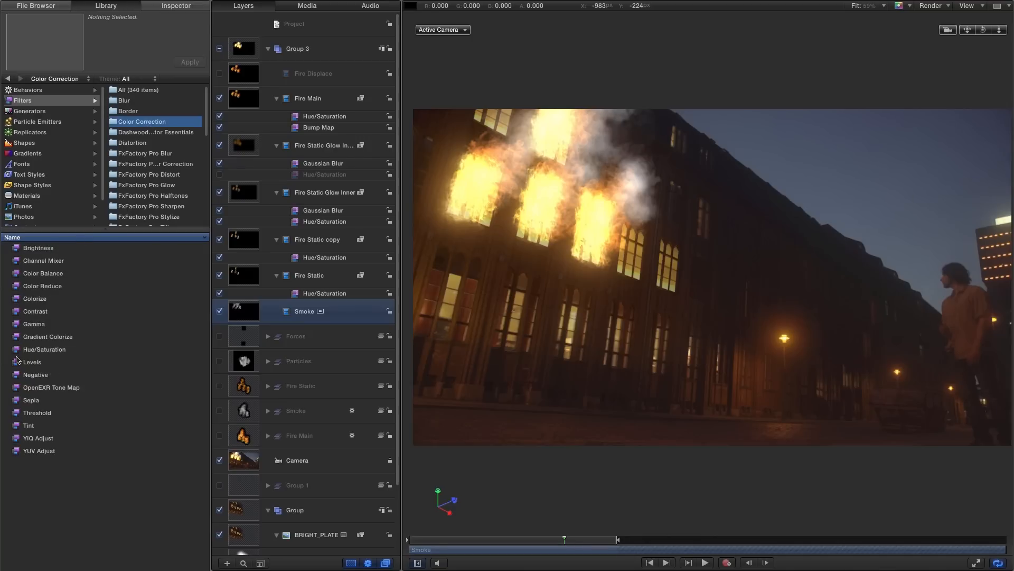
{"action": "left_click_drag", "start_coordinate": [17, 364], "coordinate": [239, 320]}
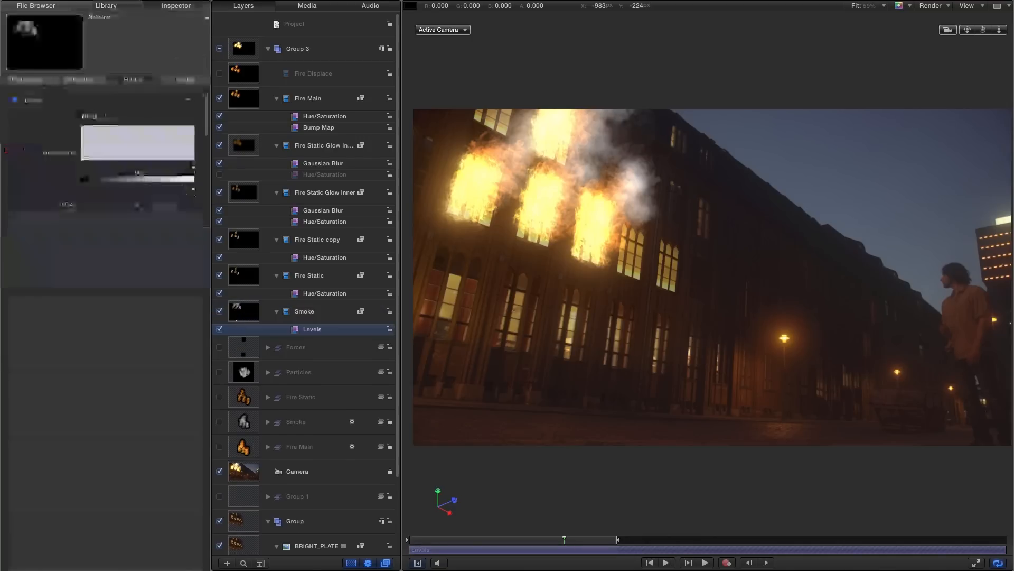
- Lower the output white level in the Smoke clip's Levels filter to darken the smoke, and play back the composite
{"action": "left_click_drag", "start_coordinate": [189, 191], "coordinate": [129, 193]}
{"action": "left_click", "coordinate": [705, 562]}
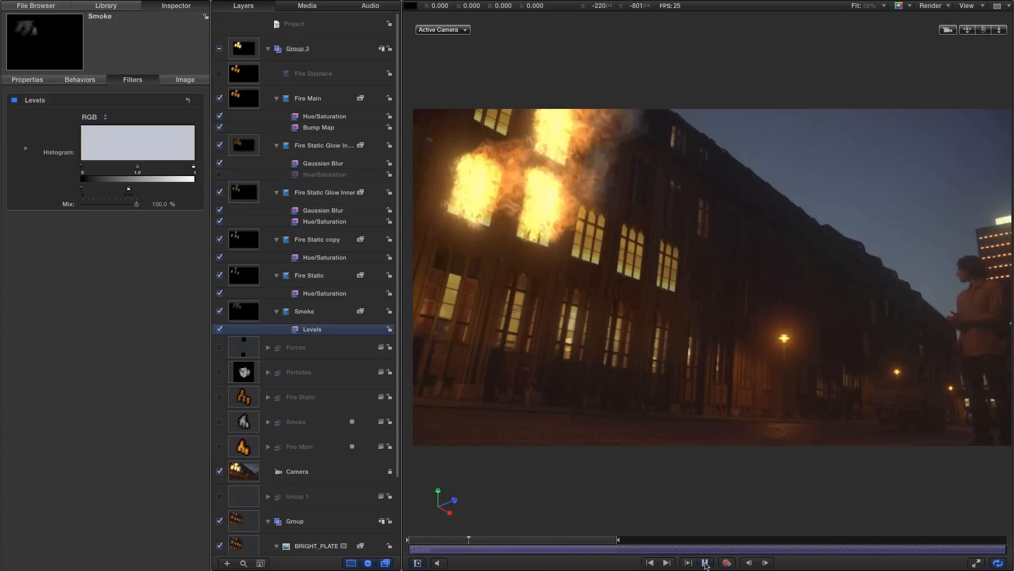
{"action": "left_click", "coordinate": [705, 563]}
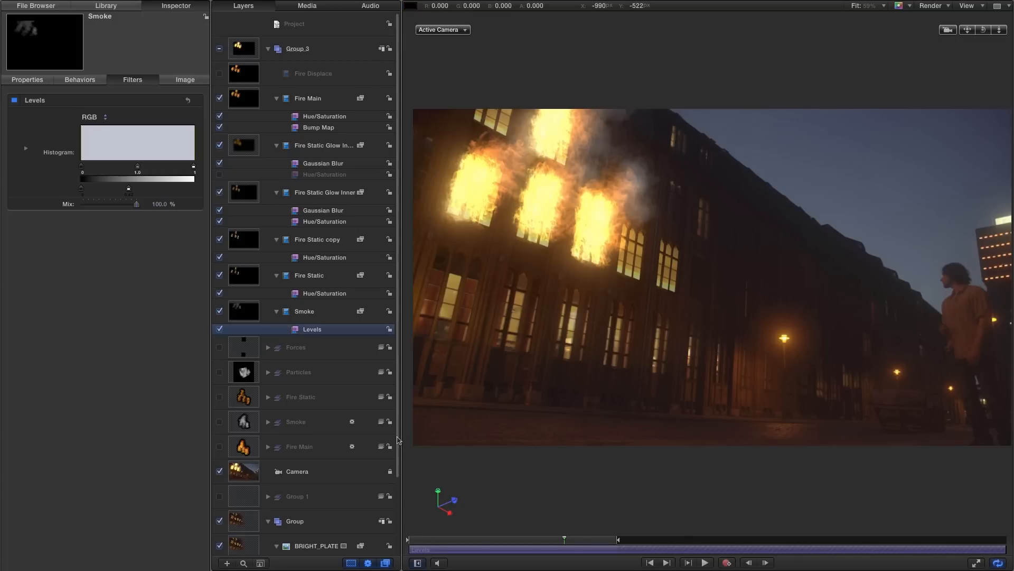
- Duplicate the BRIGHT_PLATE layer and solo the copy
{"action": "scroll", "coordinate": [317, 369], "scroll_direction": "down", "scroll_amount": 4}
{"action": "left_click", "coordinate": [239, 455]}
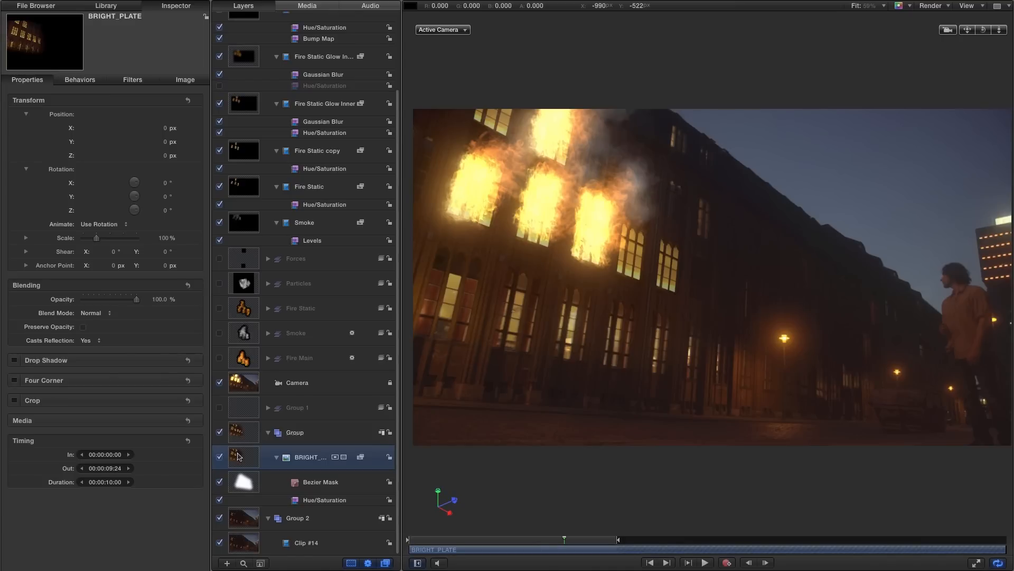
{"action": "right_click", "coordinate": [239, 457]}
{"action": "left_click", "coordinate": [248, 456]}
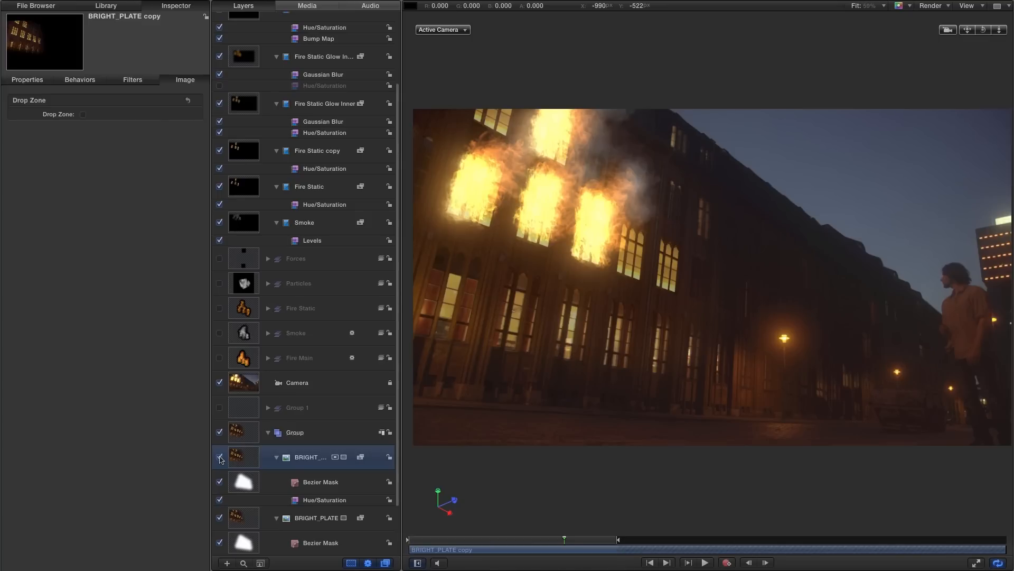
{"action": "left_click", "coordinate": [220, 457], "text": "alt"}
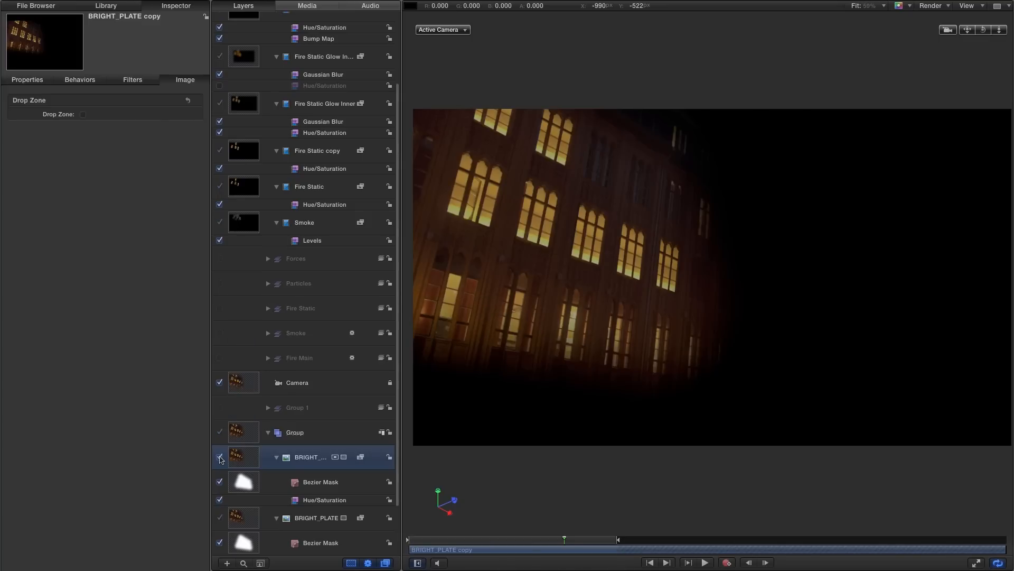
- Delete the Bezier Mask and the Hue/Saturation filter from BRIGHT_PLATE copy
{"action": "left_click", "coordinate": [239, 480]}
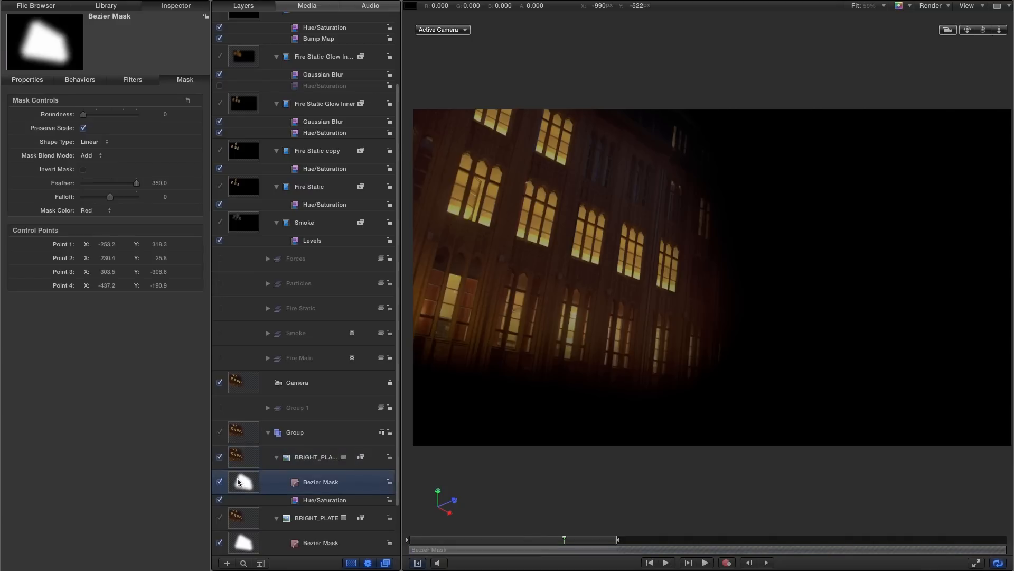
{"action": "key", "text": "Delete"}
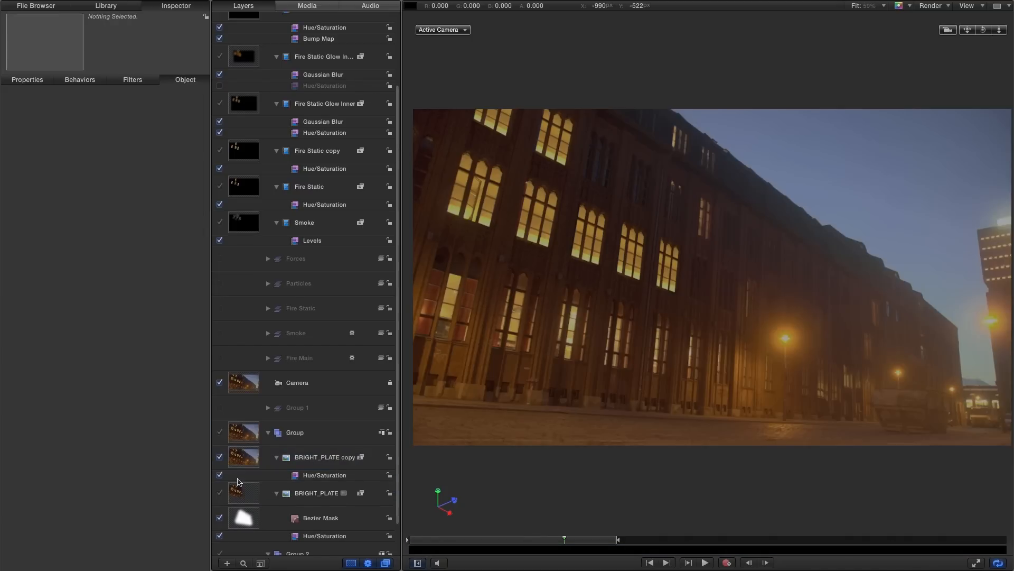
{"action": "left_click", "coordinate": [311, 475]}
{"action": "key", "text": "Delete"}
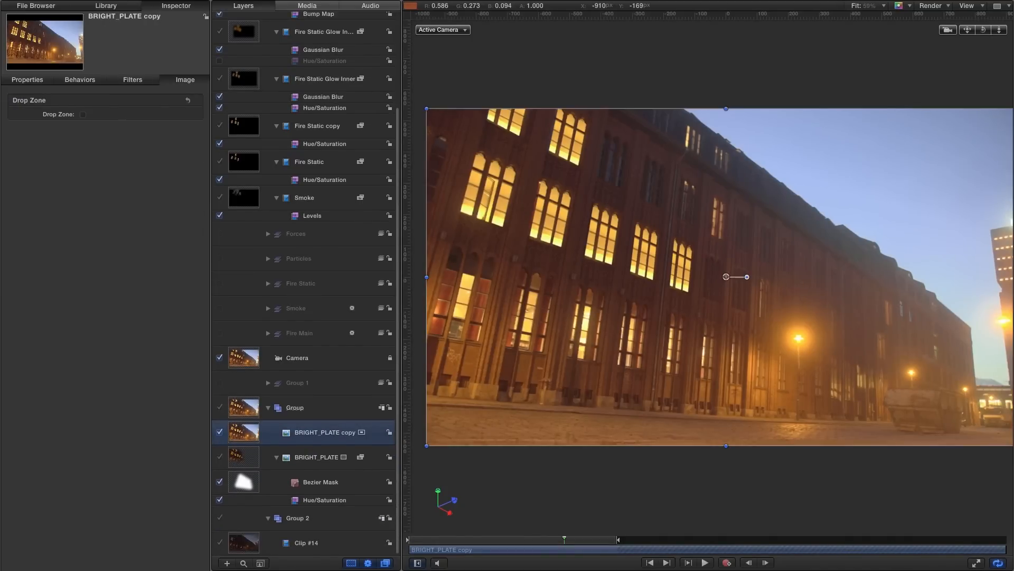
- Add the Luma Keyer filter from the Keying filters to BRIGHT_PLATE copy
{"action": "left_click", "coordinate": [117, 6]}
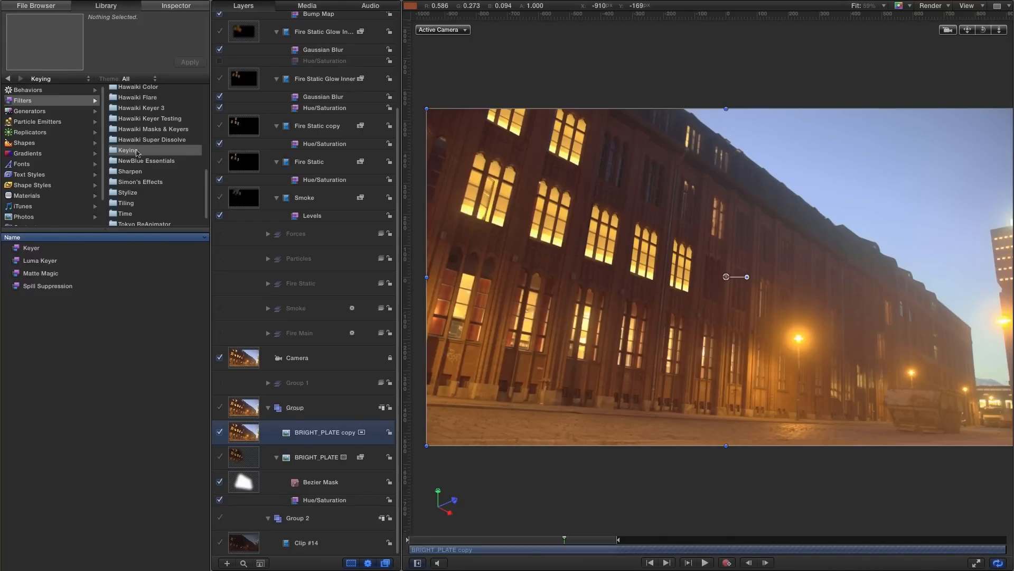
{"action": "left_click", "coordinate": [17, 262]}
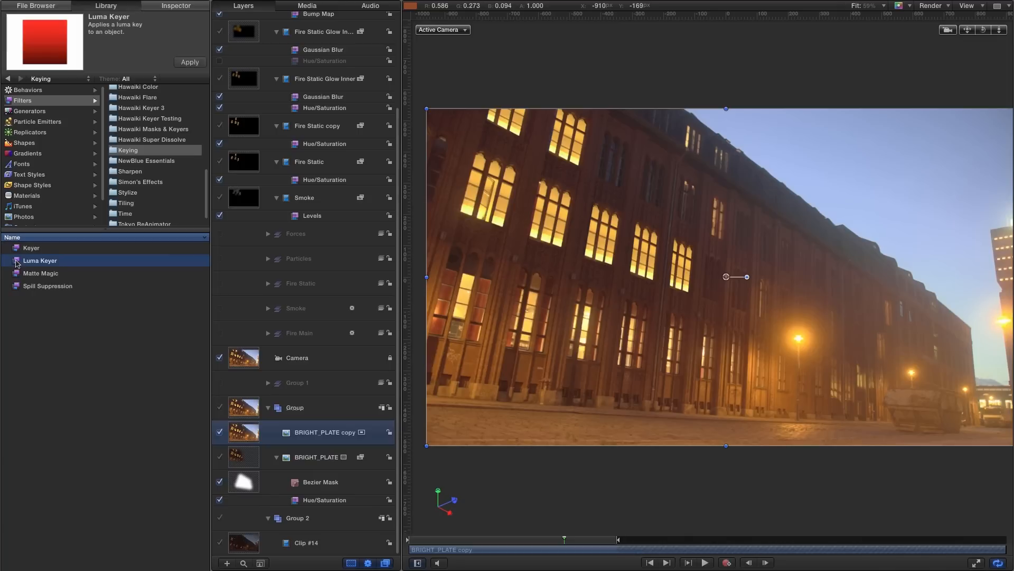
{"action": "left_click_drag", "start_coordinate": [17, 262], "coordinate": [239, 433]}
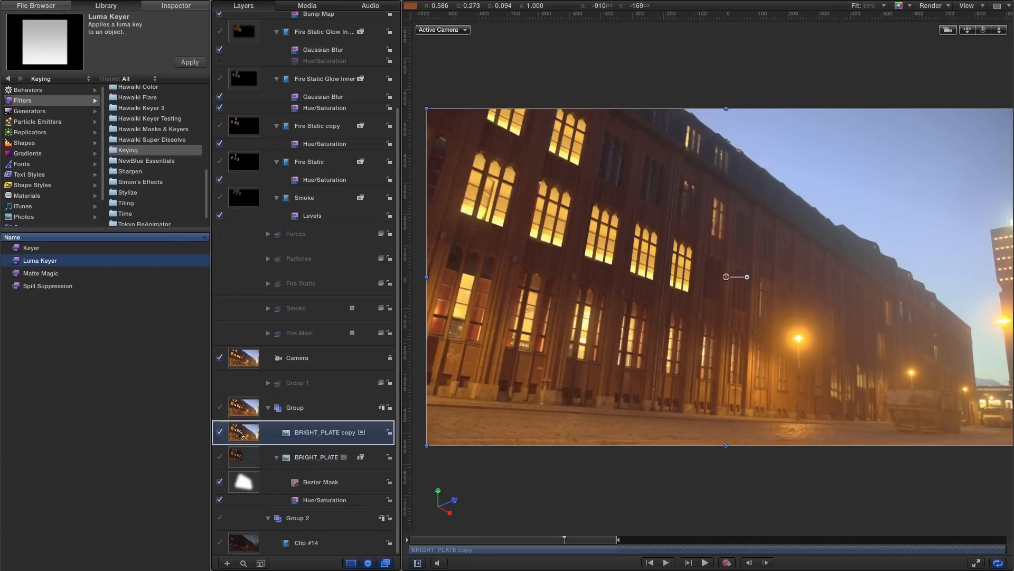
- View the Luma Keyer's matte and tighten its black and white luma limits until the windows are solid white against the black facade
{"action": "left_click", "coordinate": [184, 9]}
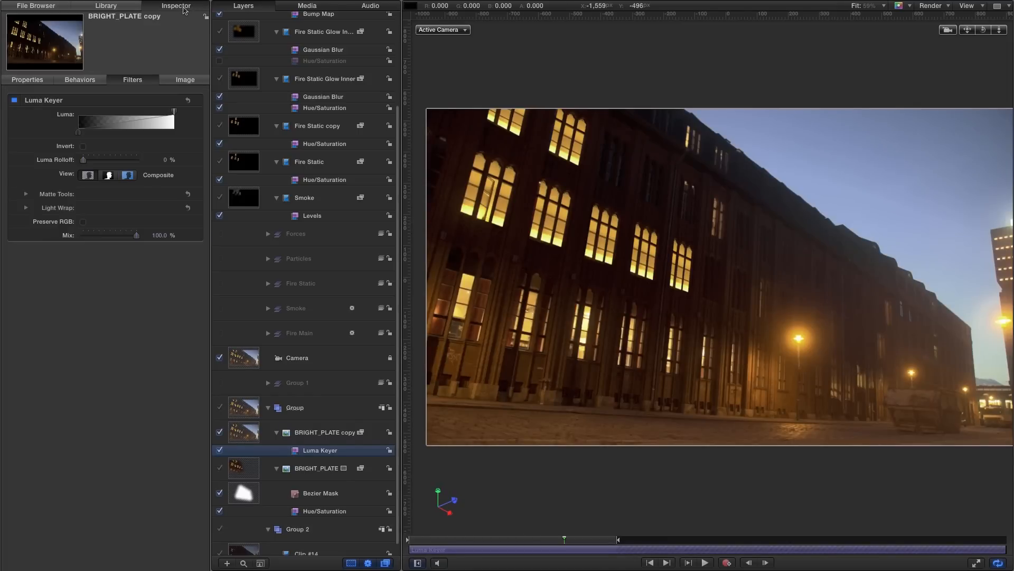
{"action": "left_click", "coordinate": [109, 175]}
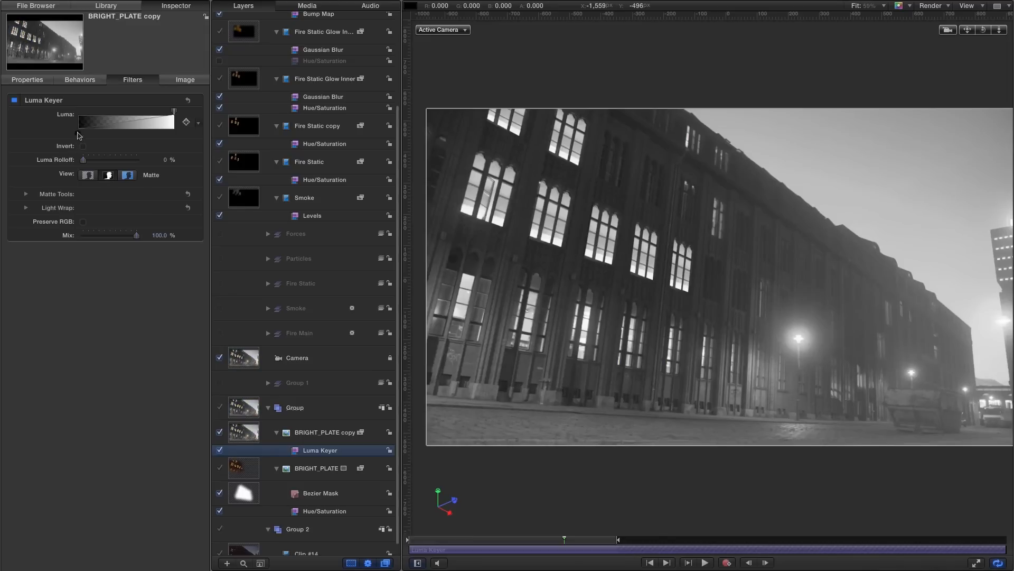
{"action": "left_click_drag", "start_coordinate": [82, 135], "coordinate": [116, 137]}
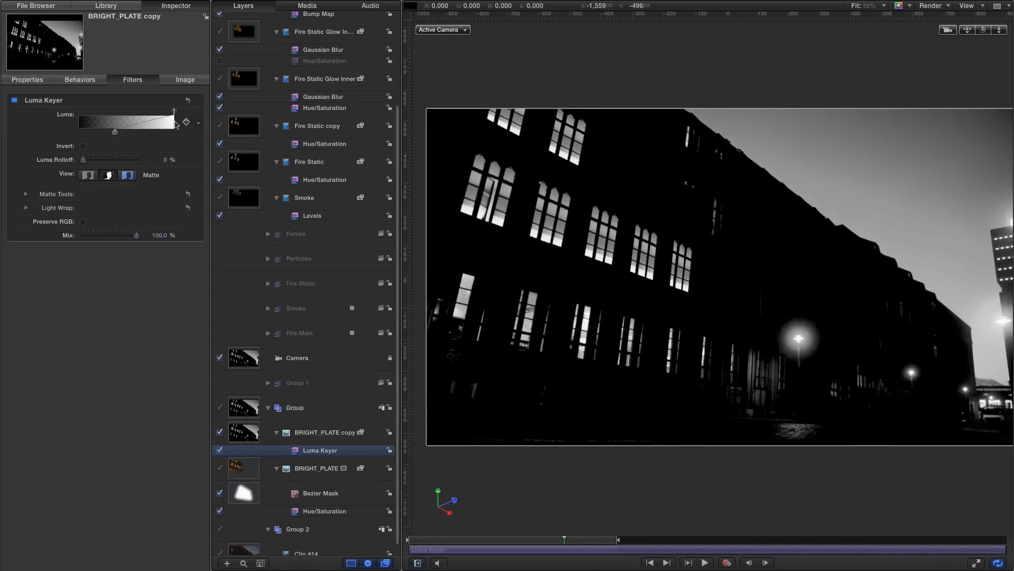
{"action": "left_click_drag", "start_coordinate": [174, 112], "coordinate": [123, 116]}
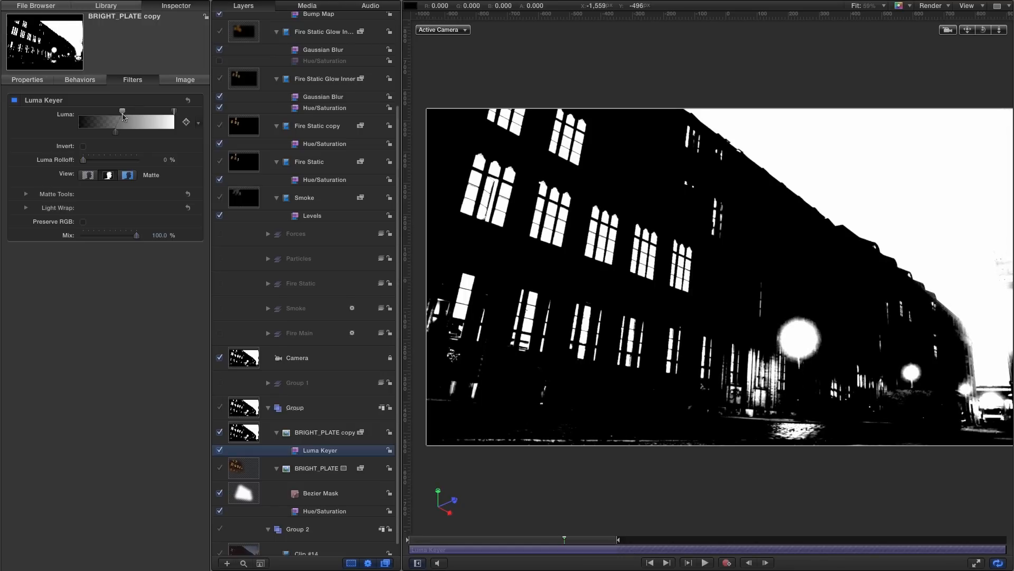
- Turn off solo for BRIGHT_PLATE copy and put it in a new group named Window Matte
{"action": "left_click", "coordinate": [246, 434]}
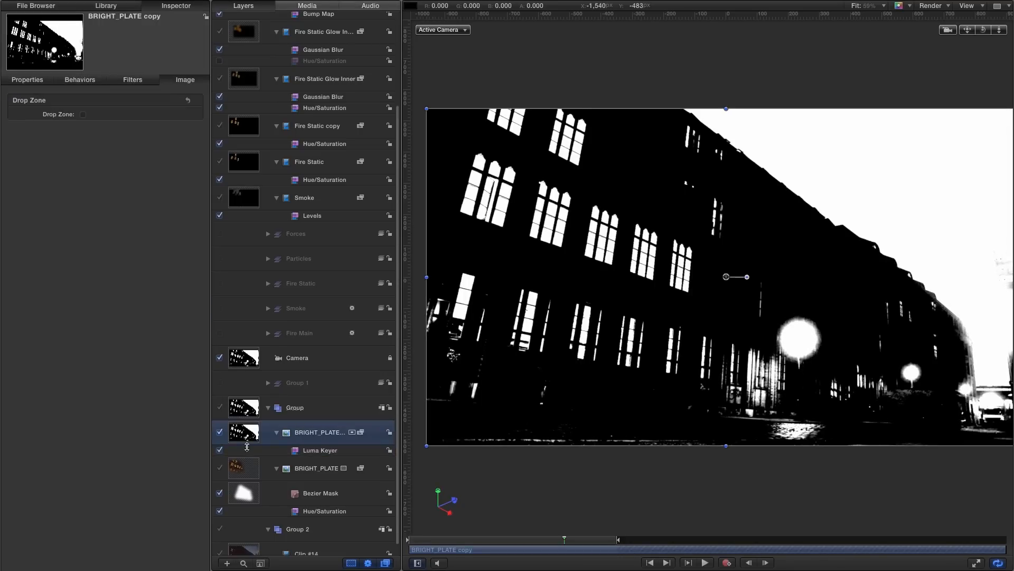
{"action": "left_click", "coordinate": [220, 432], "text": "alt"}
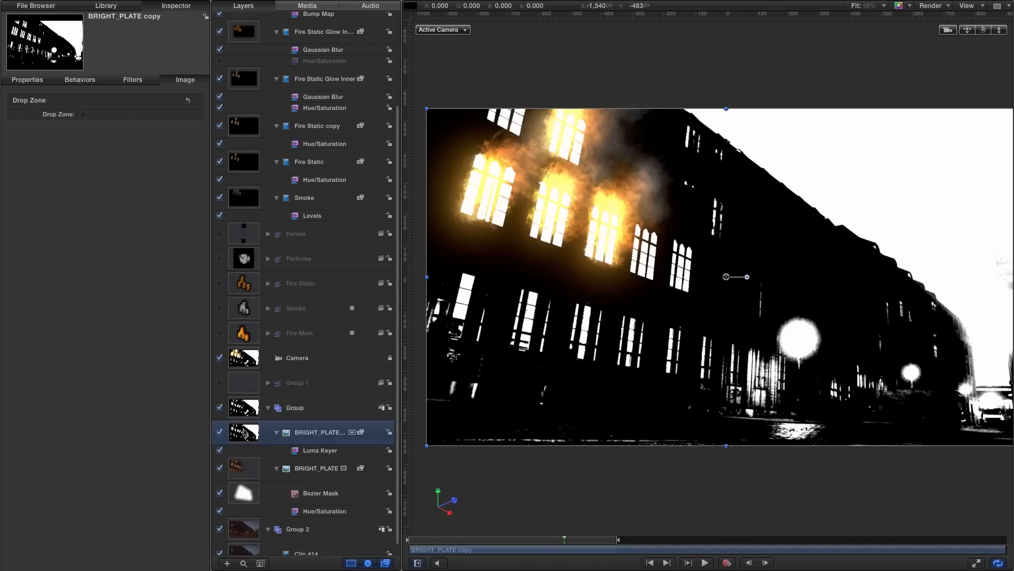
{"action": "right_click", "coordinate": [246, 434]}
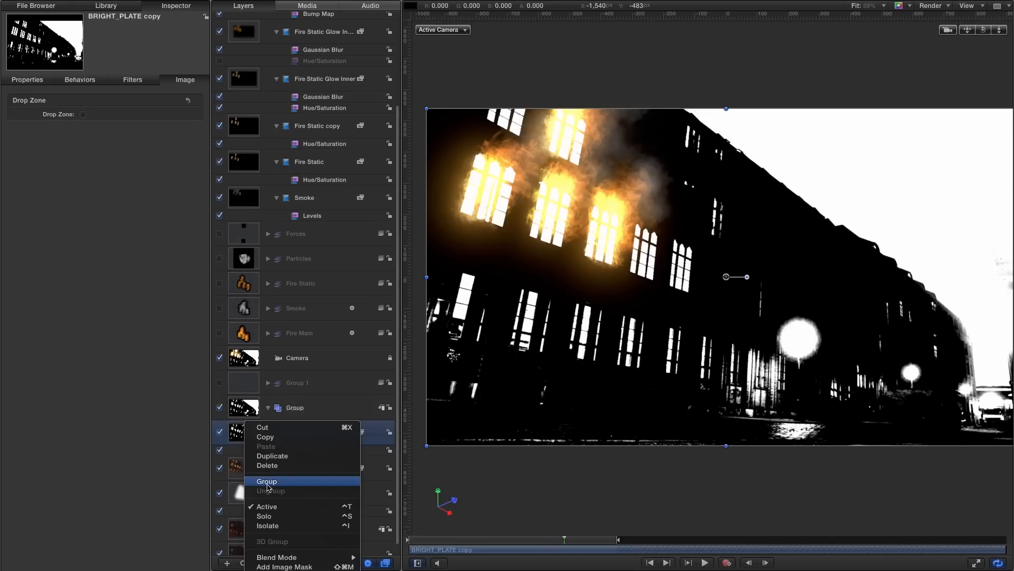
{"action": "left_click", "coordinate": [267, 481]}
{"action": "double_click", "coordinate": [304, 433]}
{"action": "type", "text": "Window Matte"}
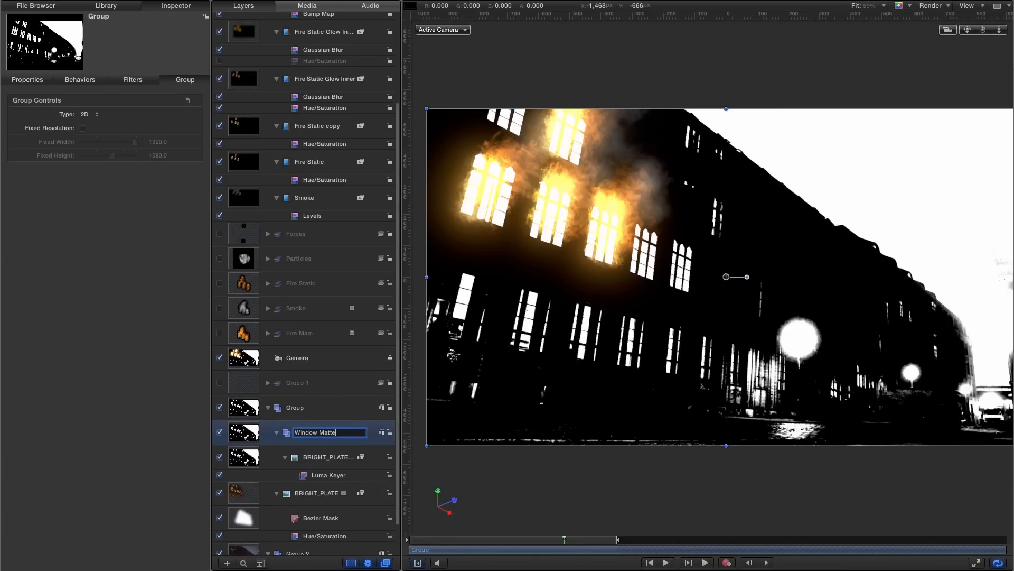
{"action": "key", "text": "Return"}
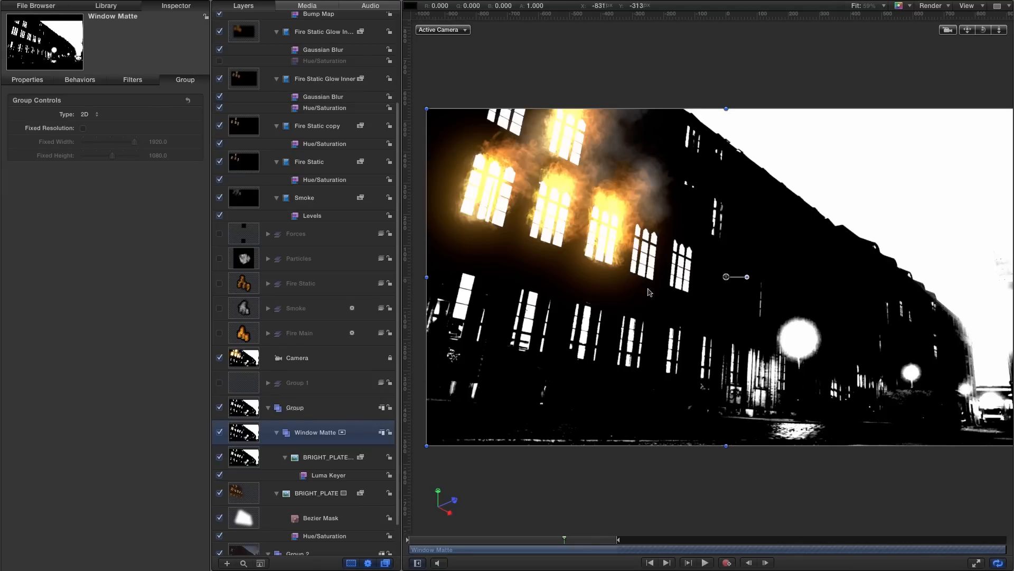
- Activate the Bezier drawing tool with BRIGHT_PLATE copy selected in Window Matte, and bring up the list of open projects
{"action": "left_click", "coordinate": [244, 458]}
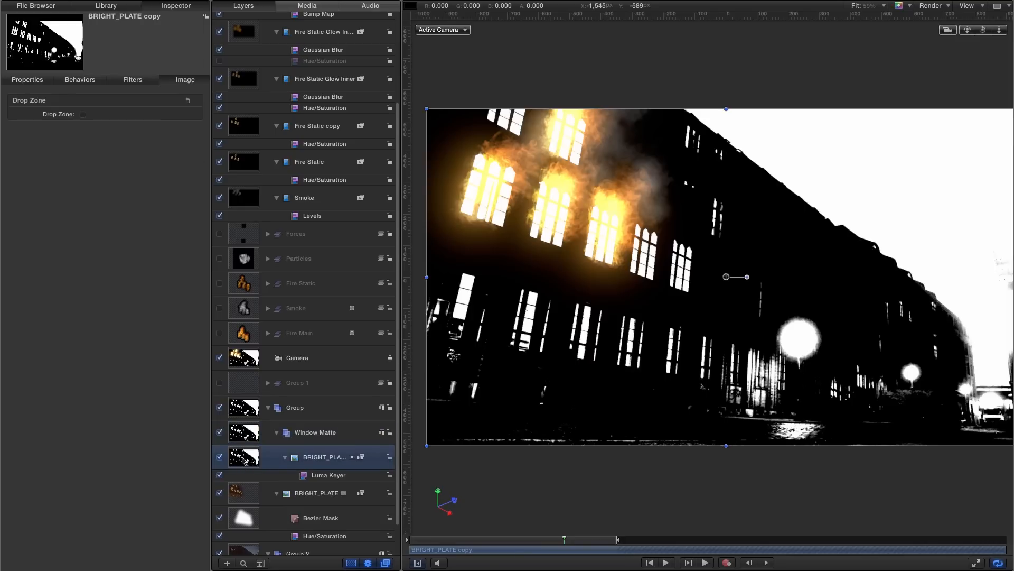
{"action": "left_click", "coordinate": [310, 565]}
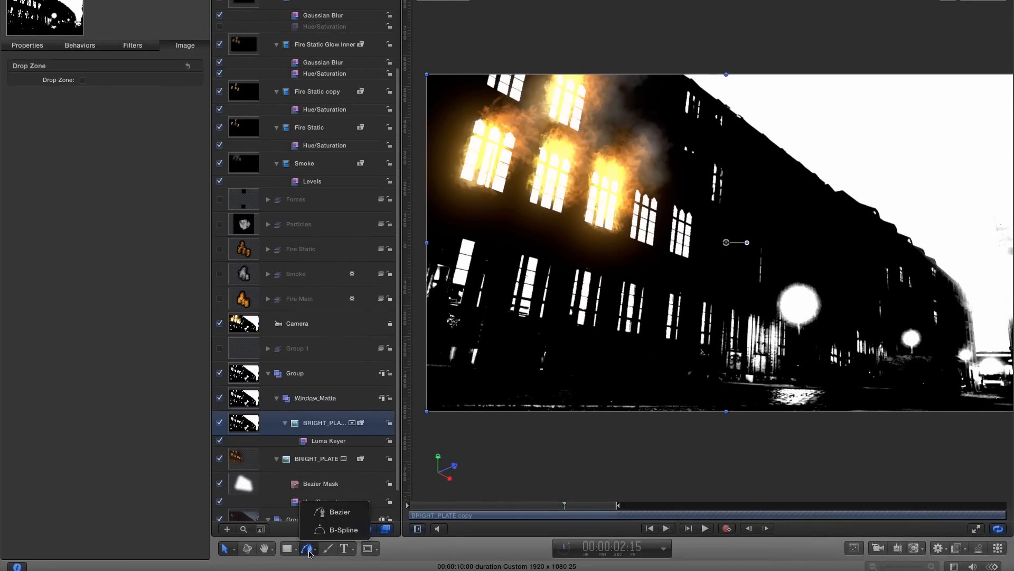
{"action": "left_click", "coordinate": [337, 513]}
{"action": "left_click", "coordinate": [275, 4]}
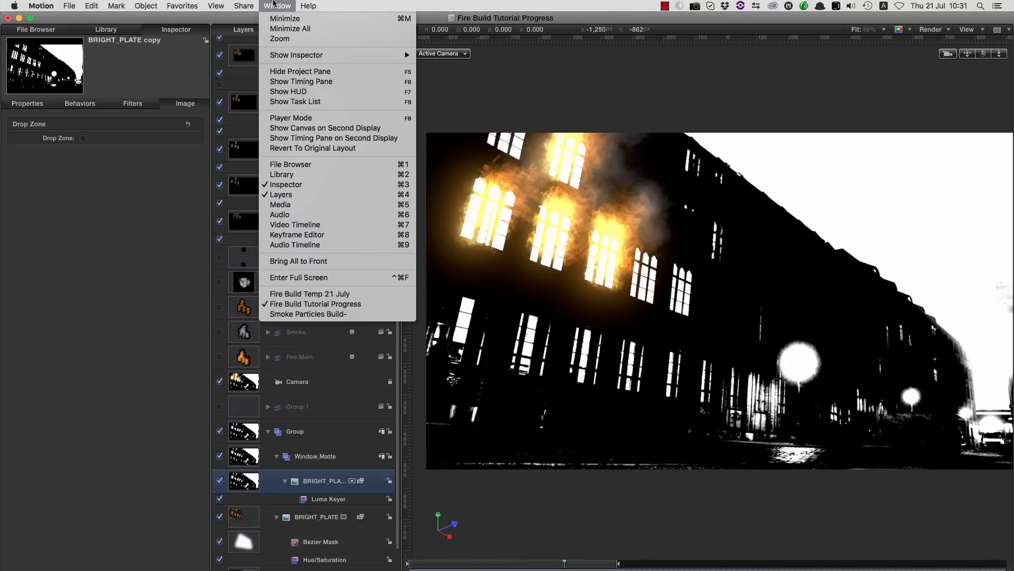
- Start a black-filled Bezier shape without outline, tracing from the roofline down past the burning façade's windows and beneath the lower window row
{"action": "left_click", "coordinate": [294, 92]}
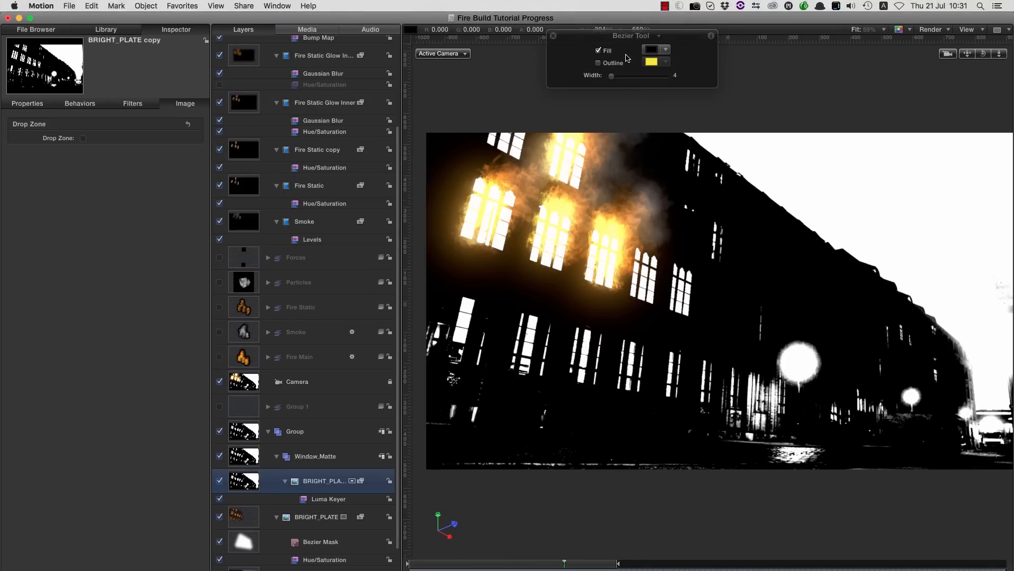
{"action": "left_click", "coordinate": [554, 35]}
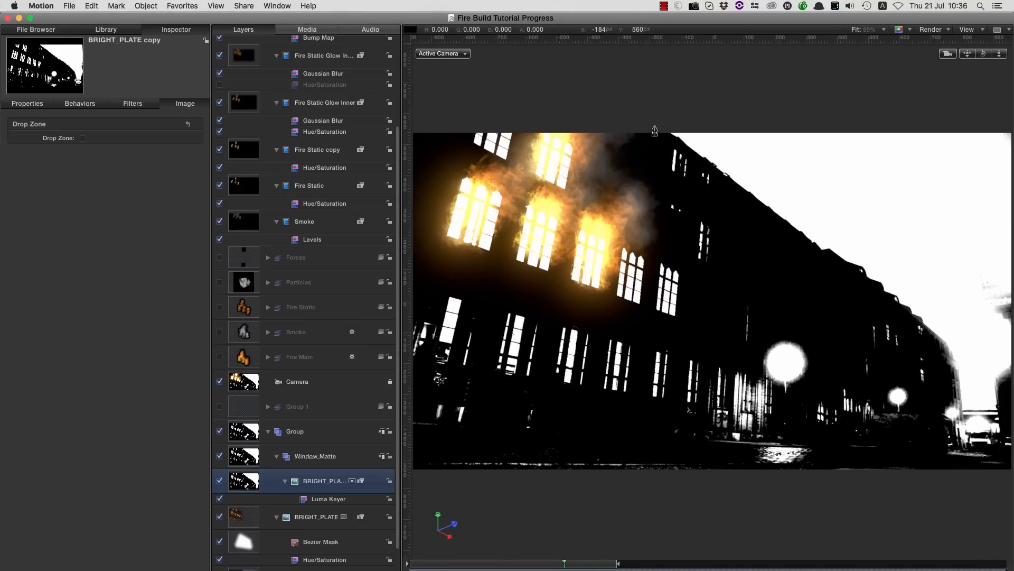
{"action": "left_click", "coordinate": [655, 126]}
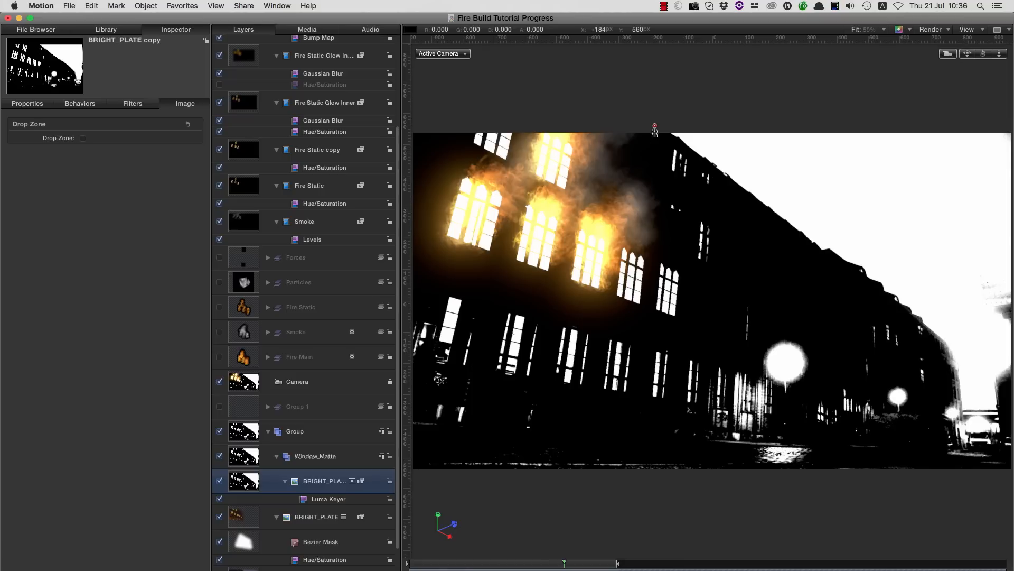
{"action": "left_click", "coordinate": [732, 185]}
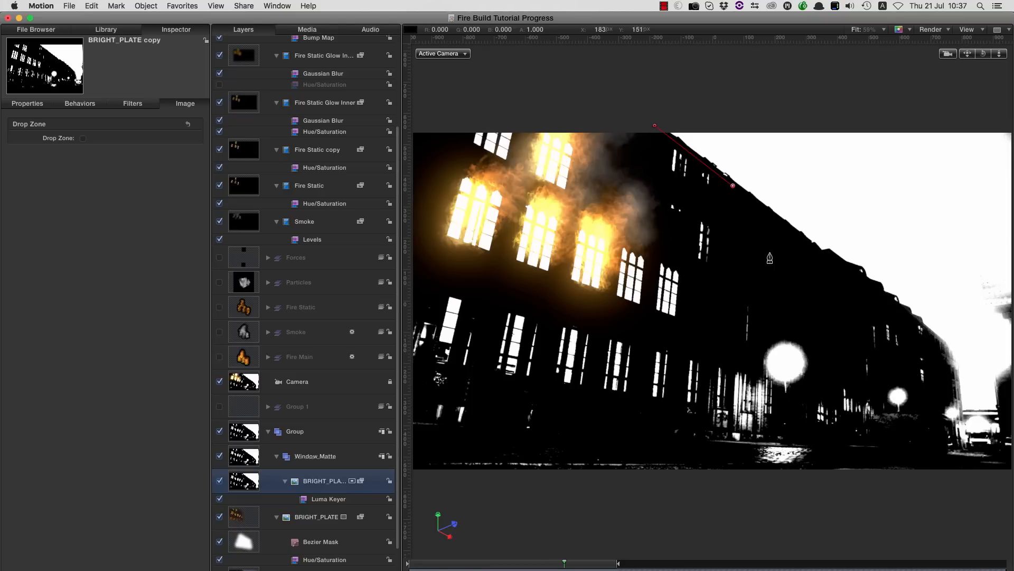
{"action": "left_click", "coordinate": [763, 309]}
{"action": "left_click", "coordinate": [757, 351]}
{"action": "left_click", "coordinate": [732, 365]}
{"action": "left_click", "coordinate": [730, 412]}
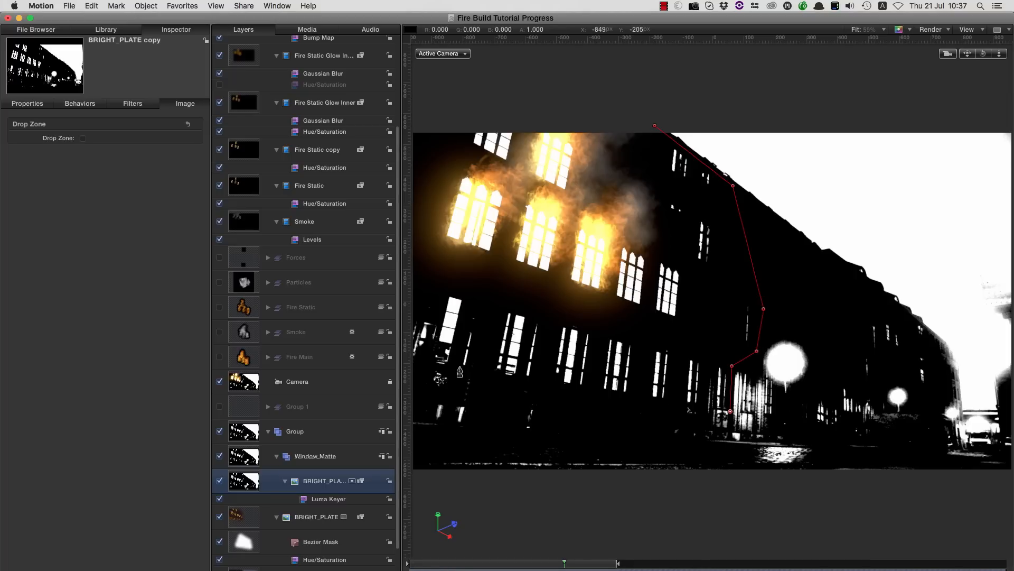
{"action": "left_click", "coordinate": [429, 365]}
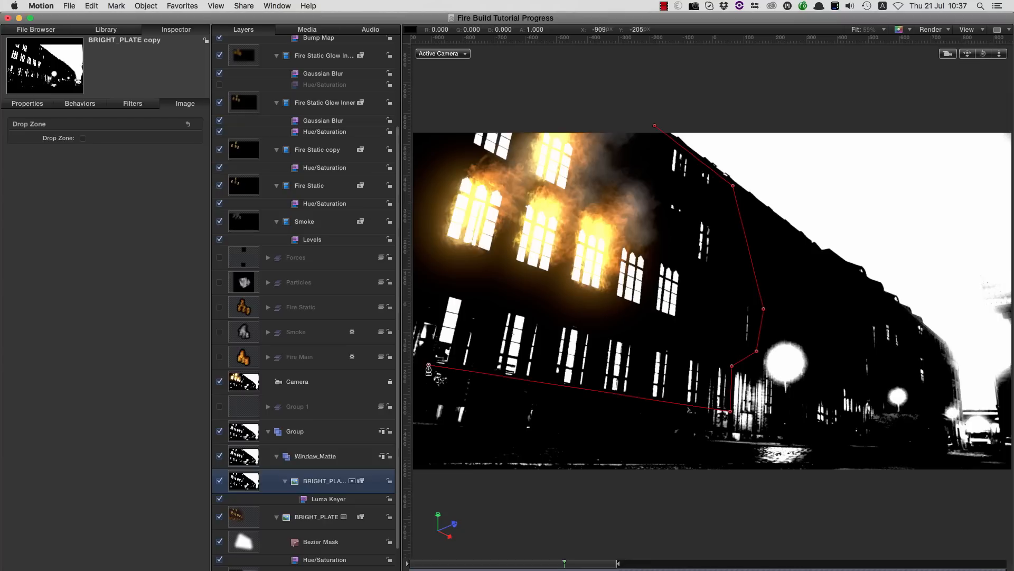
{"action": "left_click", "coordinate": [446, 295]}
- Continue the Bezier outline around the outside of the frame and close it, masking out everything except the building's near windows
{"action": "left_click_drag", "start_coordinate": [472, 330], "coordinate": [553, 337]}
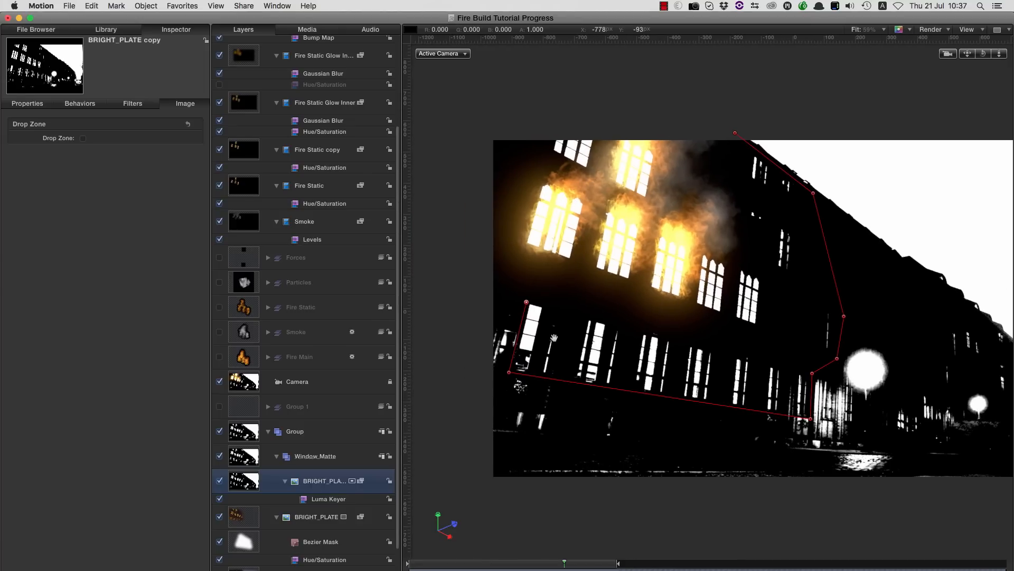
{"action": "left_click", "coordinate": [478, 287]}
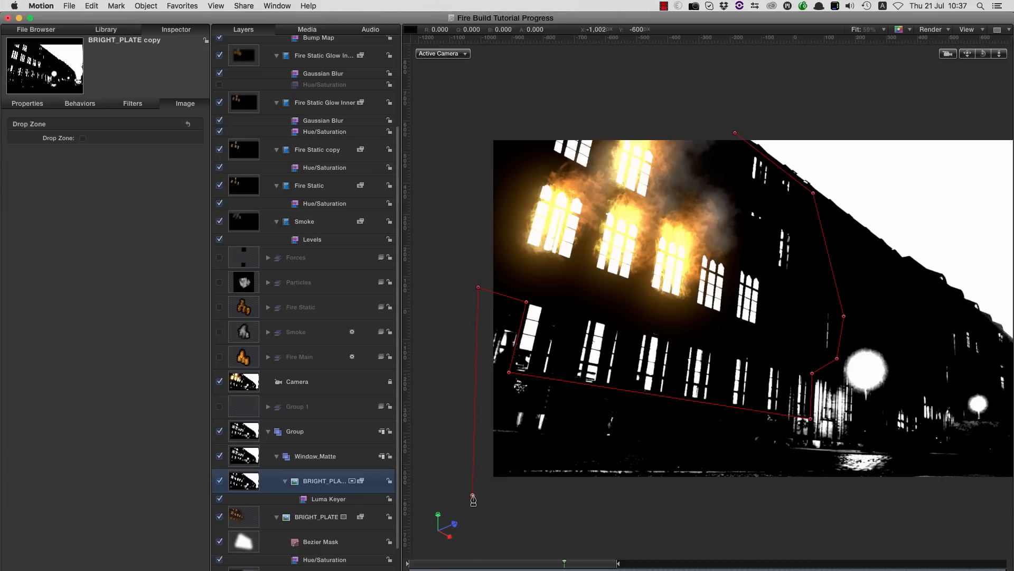
{"action": "left_click_drag", "start_coordinate": [757, 512], "coordinate": [482, 478]}
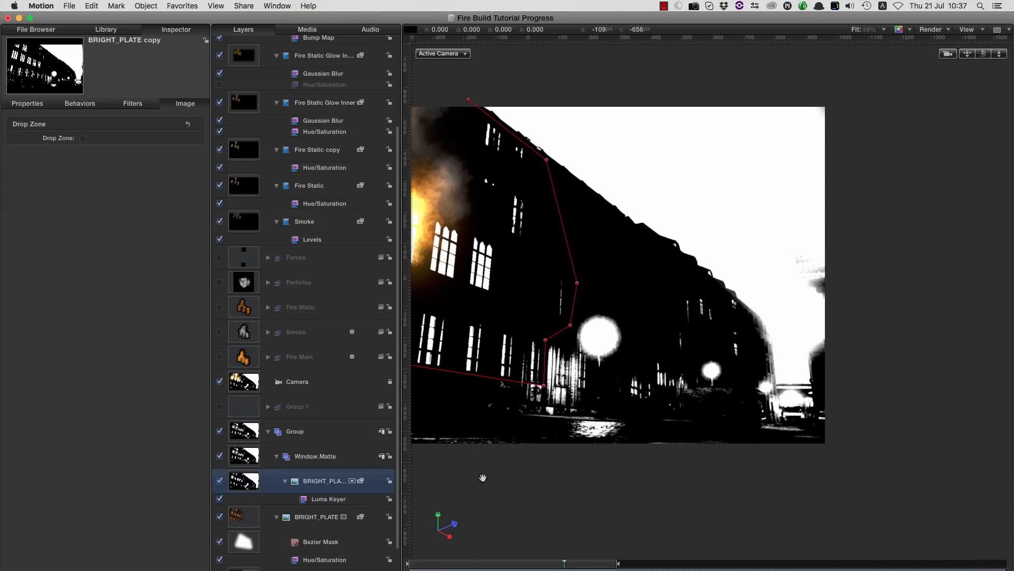
{"action": "left_click", "coordinate": [851, 454]}
{"action": "left_click", "coordinate": [853, 94]}
{"action": "left_click", "coordinate": [468, 100]}
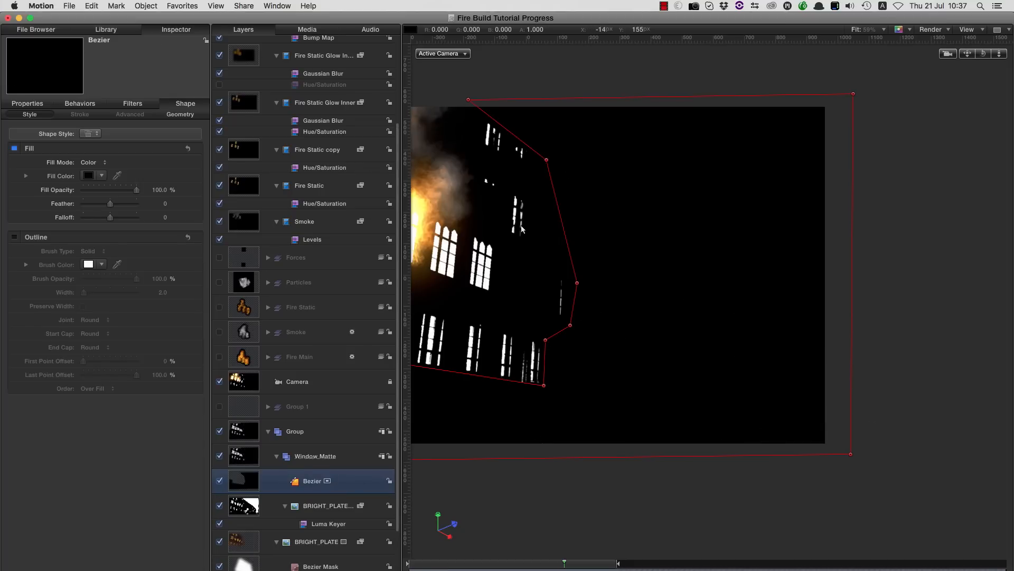
{"action": "key", "text": "shift+z"}
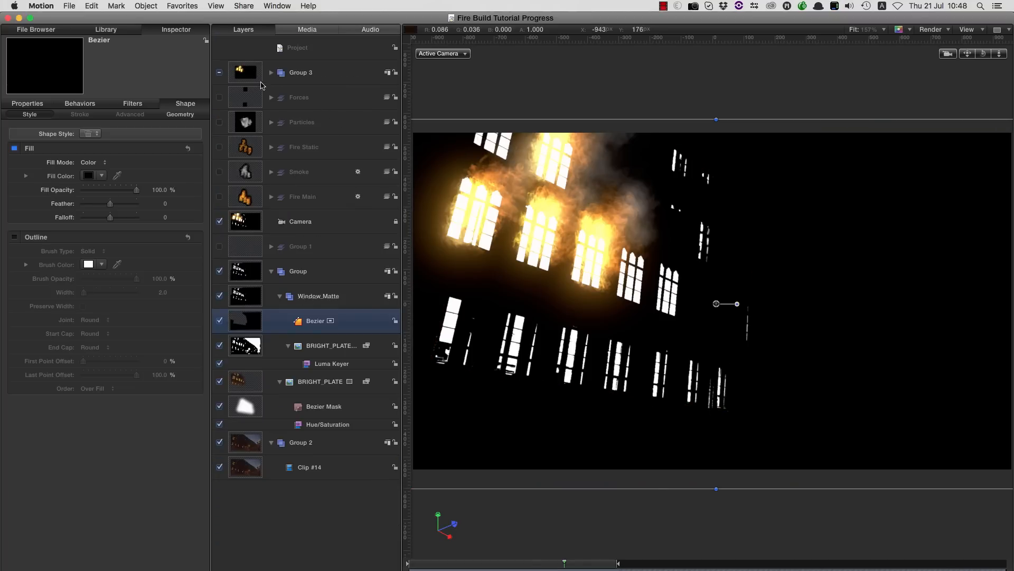
- Rename Group 3, which holds the fire layers, as Fire Composite and hide it
{"action": "double_click", "coordinate": [300, 73]}
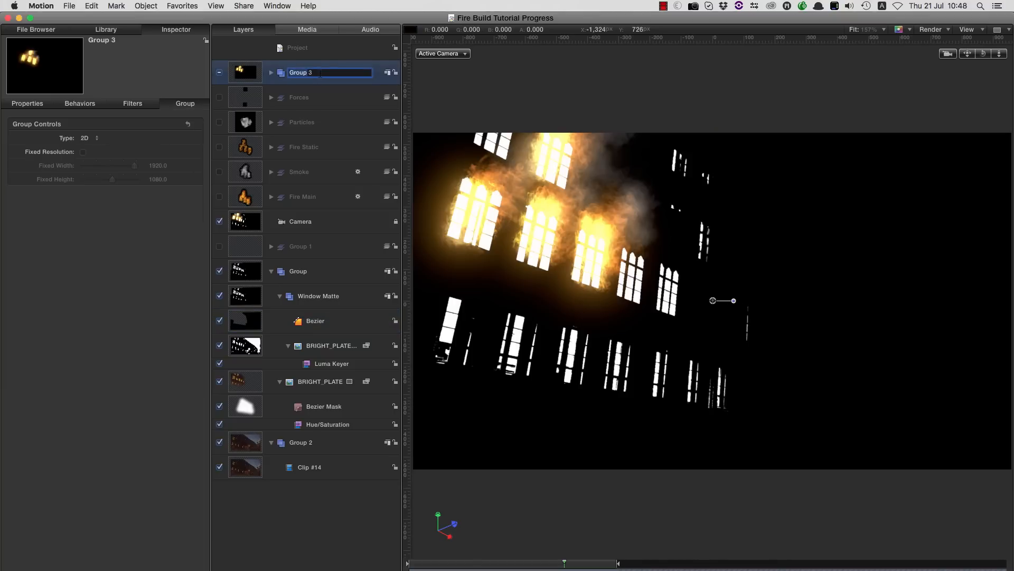
{"action": "type", "text": "Fire Composite"}
{"action": "key", "text": "Return"}
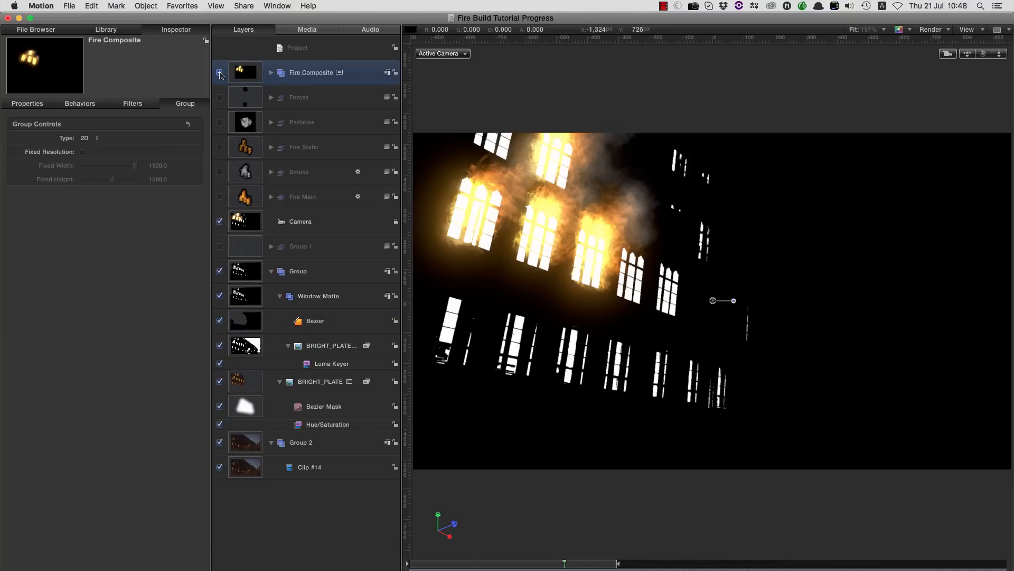
{"action": "left_click", "coordinate": [220, 73]}
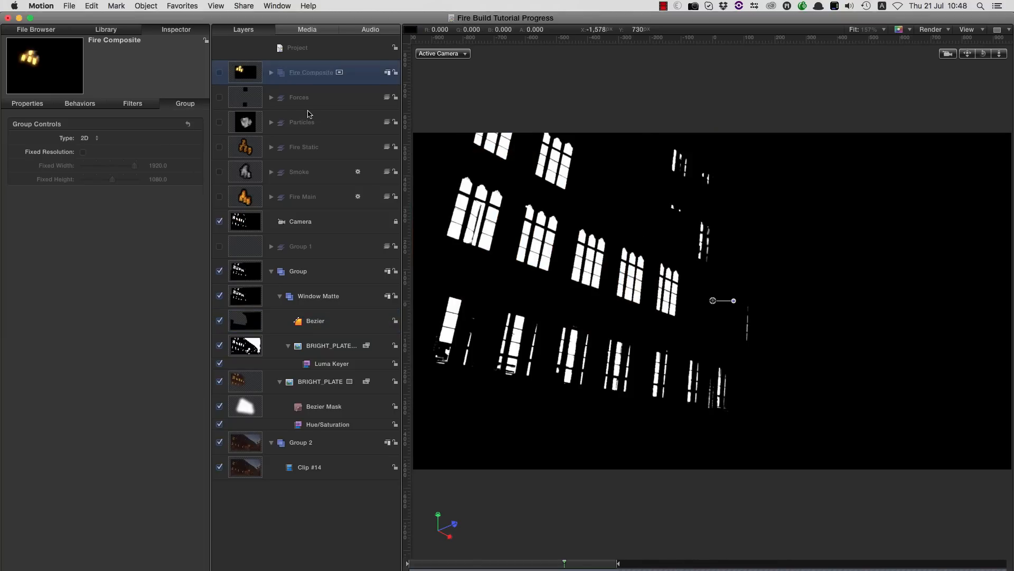
- Hide the Window Matte group and move it out of its parent group to the top level, directly above it
{"action": "left_click", "coordinate": [219, 297]}
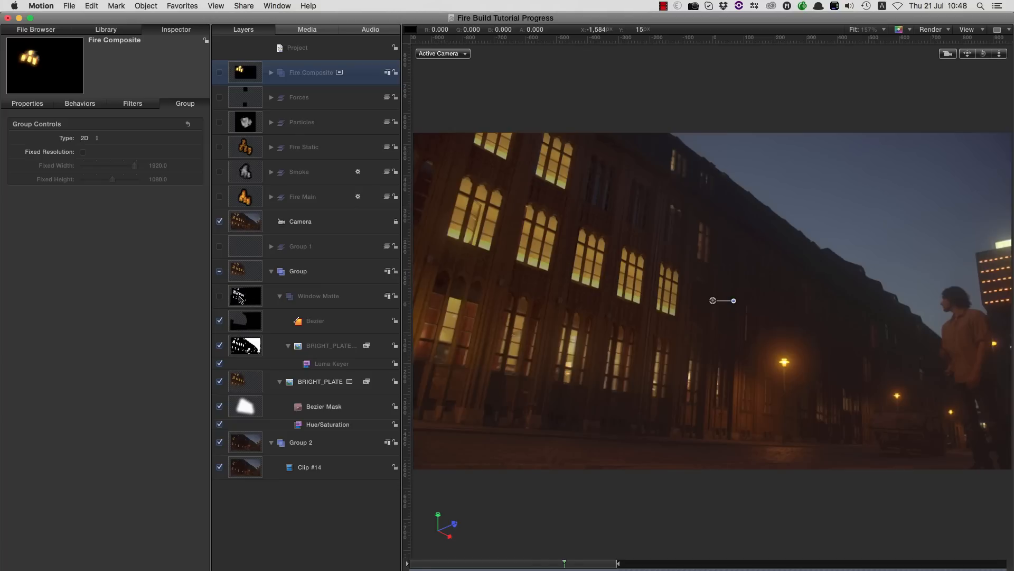
{"action": "left_click", "coordinate": [240, 300]}
{"action": "left_click_drag", "start_coordinate": [241, 301], "coordinate": [257, 256]}
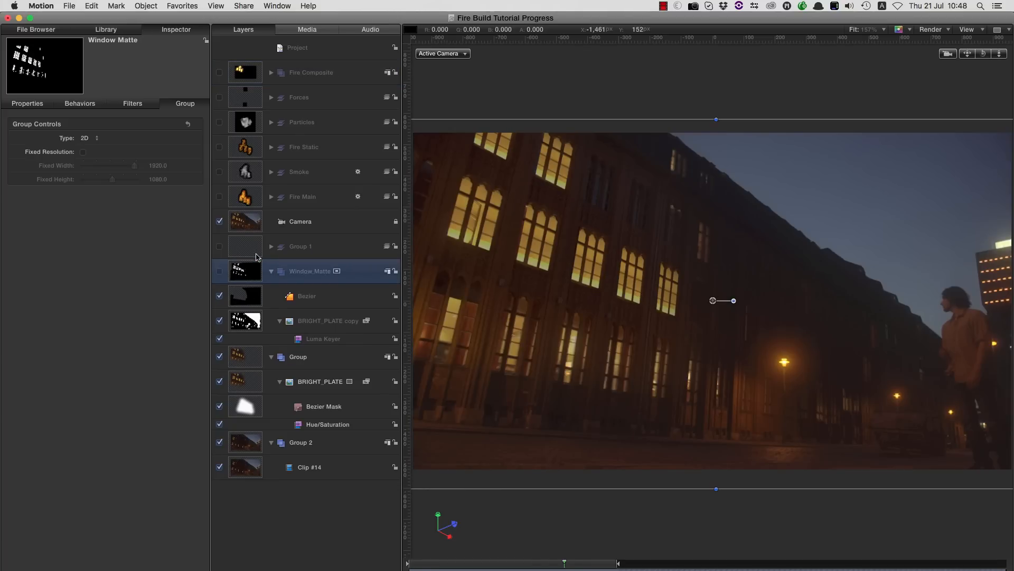
- Rename the group containing the masked BRIGHT_PLATE layer as Background
{"action": "double_click", "coordinate": [300, 358]}
{"action": "type", "text": "Backgro"}
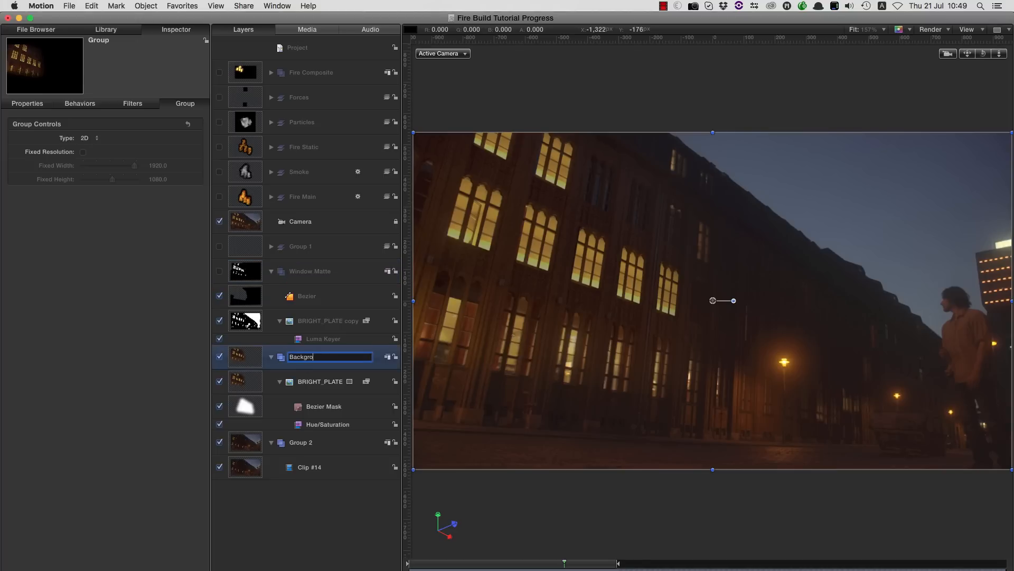
{"action": "key", "text": "Return"}
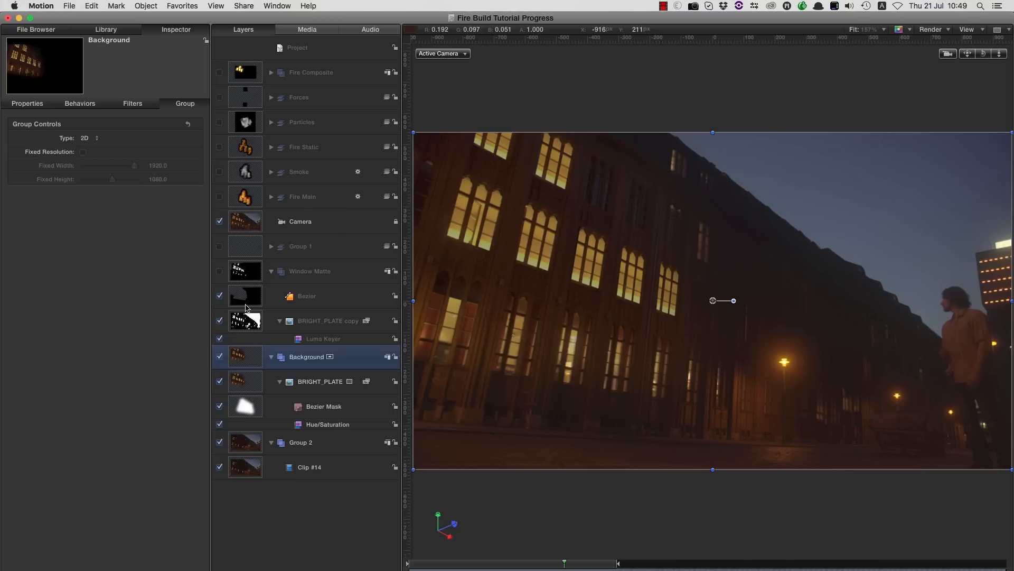
- Create a new group directly above Window Matte and switch it from 3D to 2D
{"action": "left_click", "coordinate": [239, 273]}
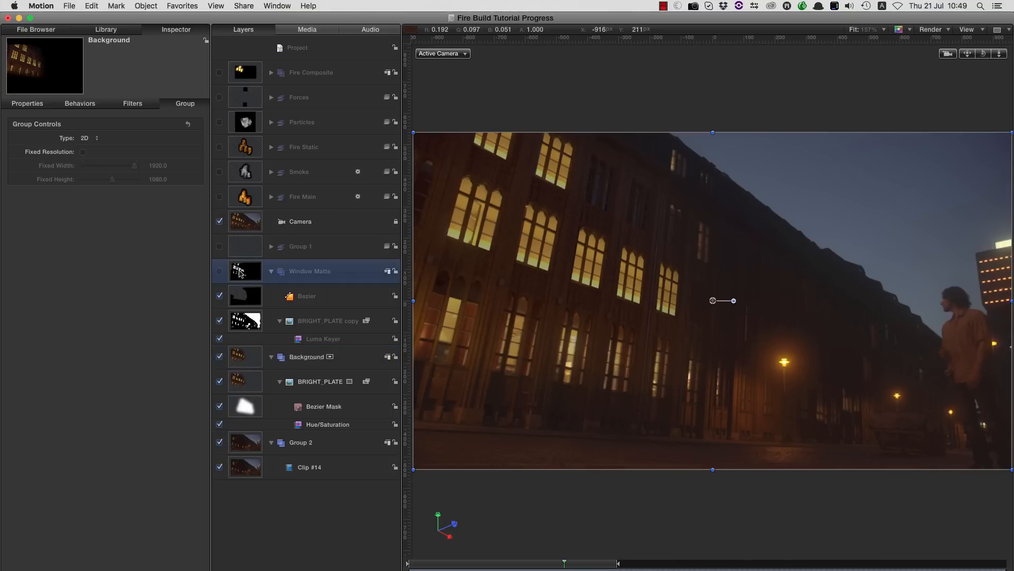
{"action": "left_click", "coordinate": [142, 6]}
{"action": "left_click", "coordinate": [150, 20]}
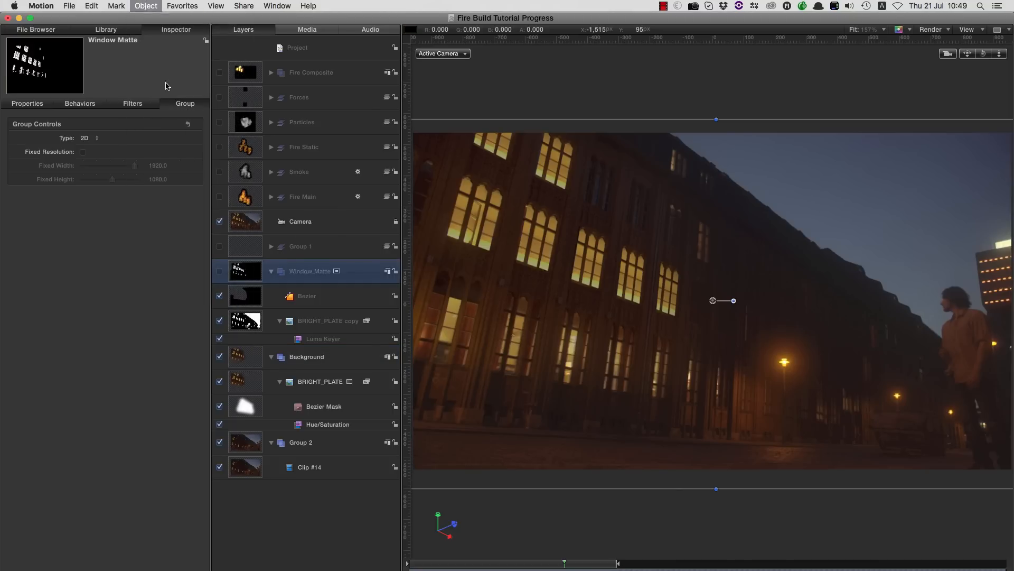
{"action": "right_click", "coordinate": [305, 275]}
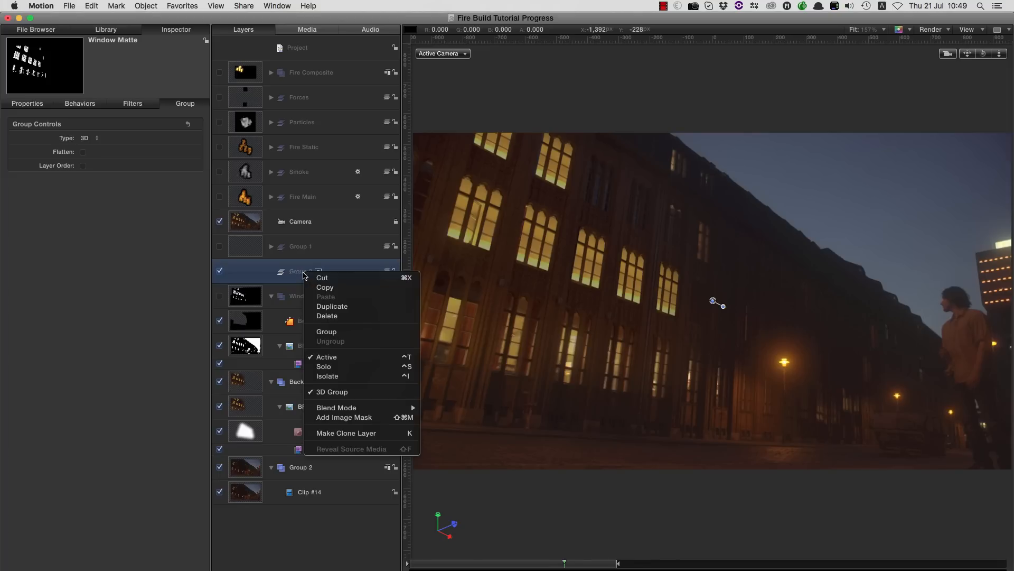
{"action": "left_click", "coordinate": [328, 389]}
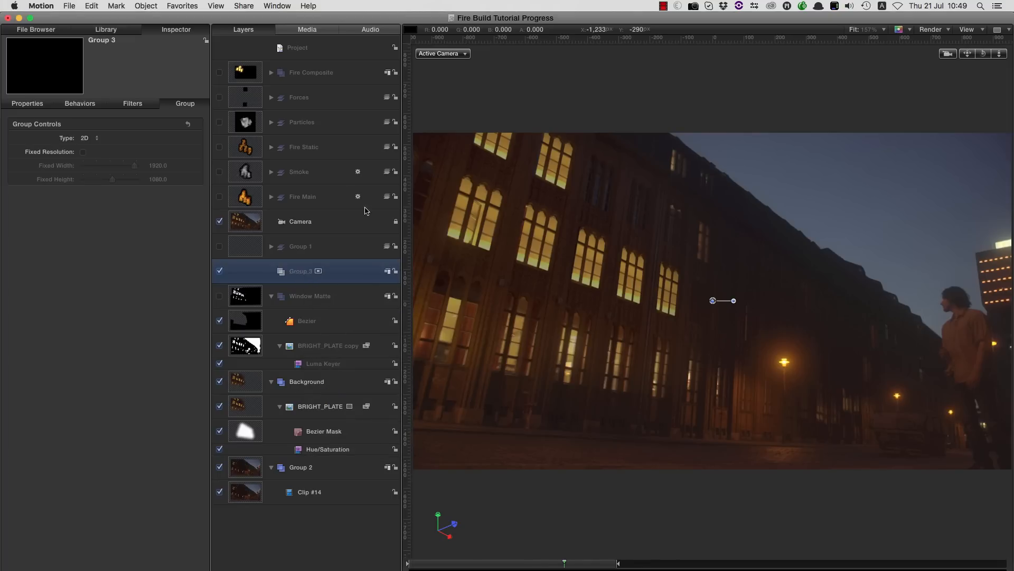
- Copy the Fire Static layer from the Fire Composite group into the new empty group above Window Matte
{"action": "left_click", "coordinate": [271, 49]}
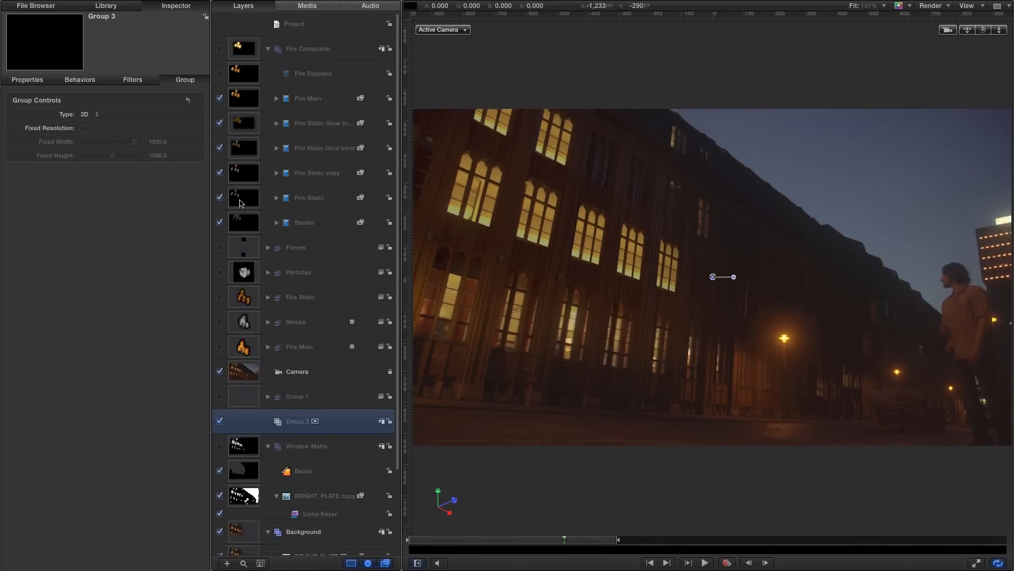
{"action": "left_click", "coordinate": [242, 198]}
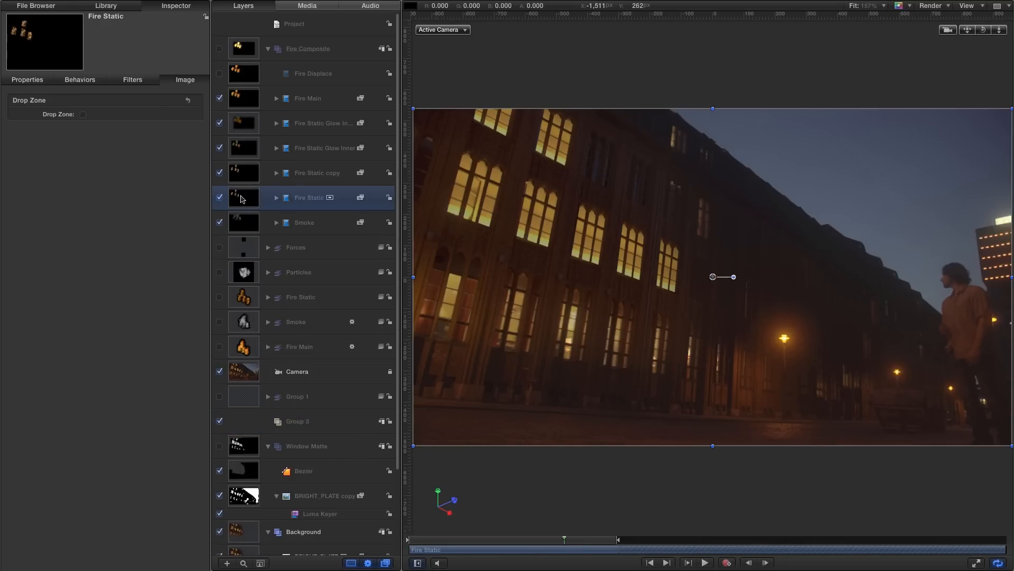
{"action": "left_click_drag", "start_coordinate": [241, 198], "coordinate": [329, 450]}
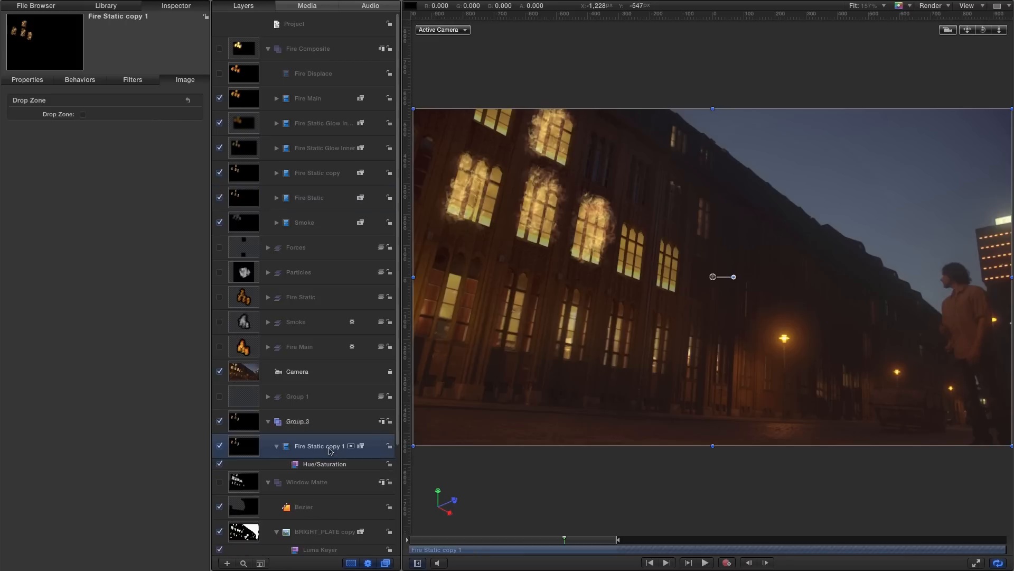
- Rename the group holding the copied Fire Static layer as Window Fire and collapse the Fire Composite group
{"action": "double_click", "coordinate": [298, 423]}
{"action": "type", "text": "Wind"}
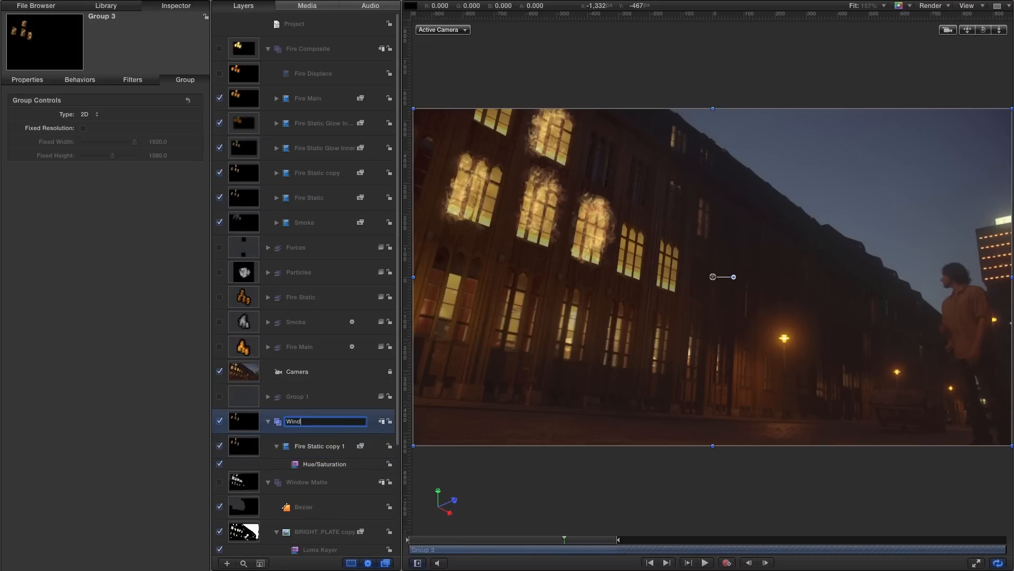
{"action": "type", "text": "ow Fire"}
{"action": "key", "text": "Return"}
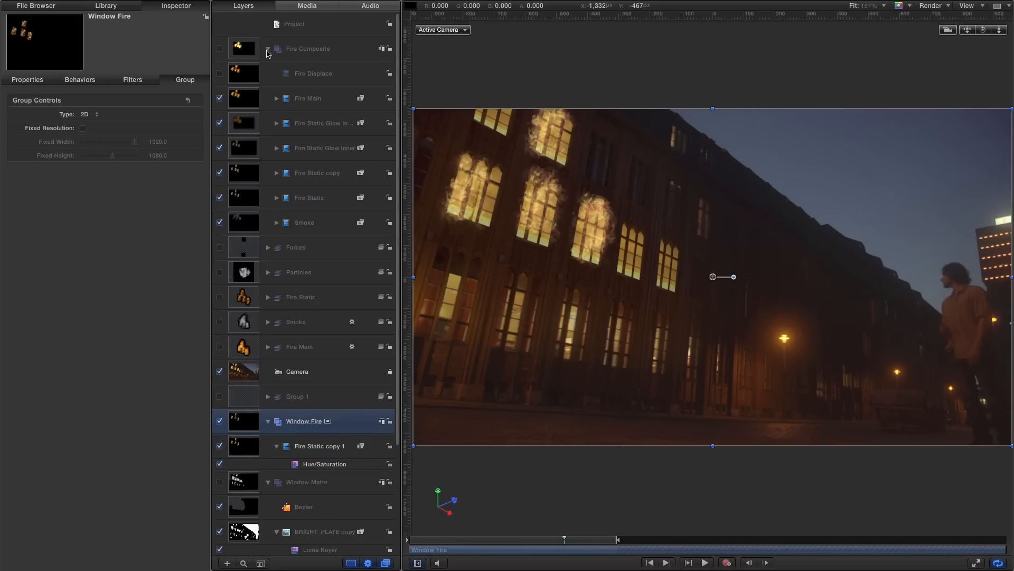
{"action": "left_click", "coordinate": [268, 48]}
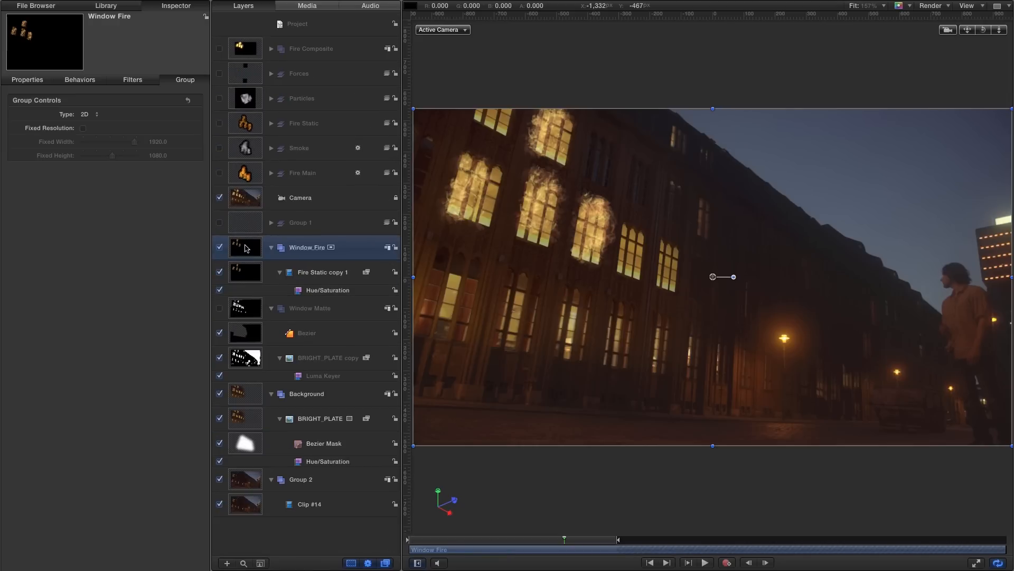
- Add an image mask to the Window Fire group with Window Matte as mask source and Luminance as source channel
{"action": "right_click", "coordinate": [246, 248]}
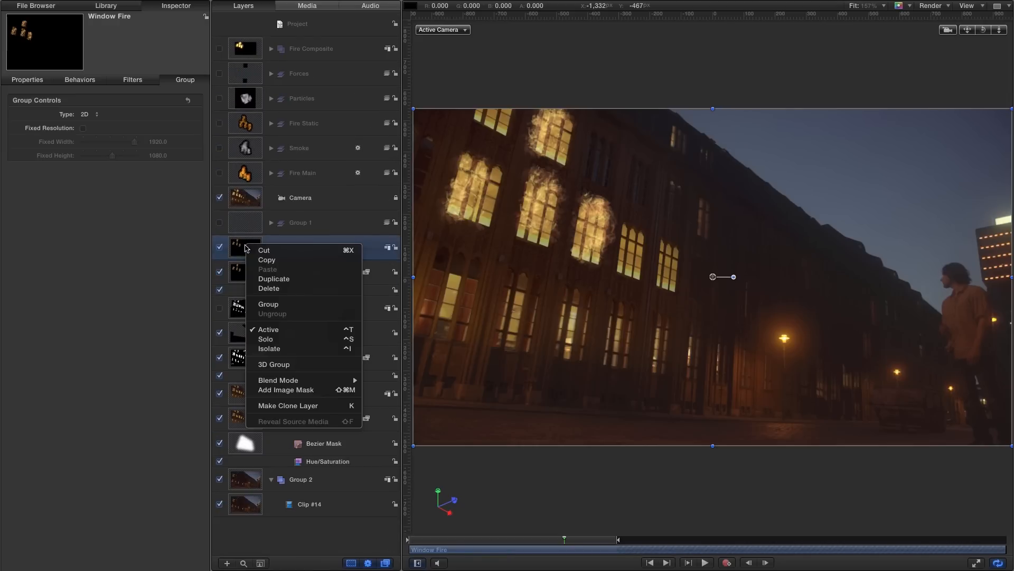
{"action": "left_click", "coordinate": [293, 393]}
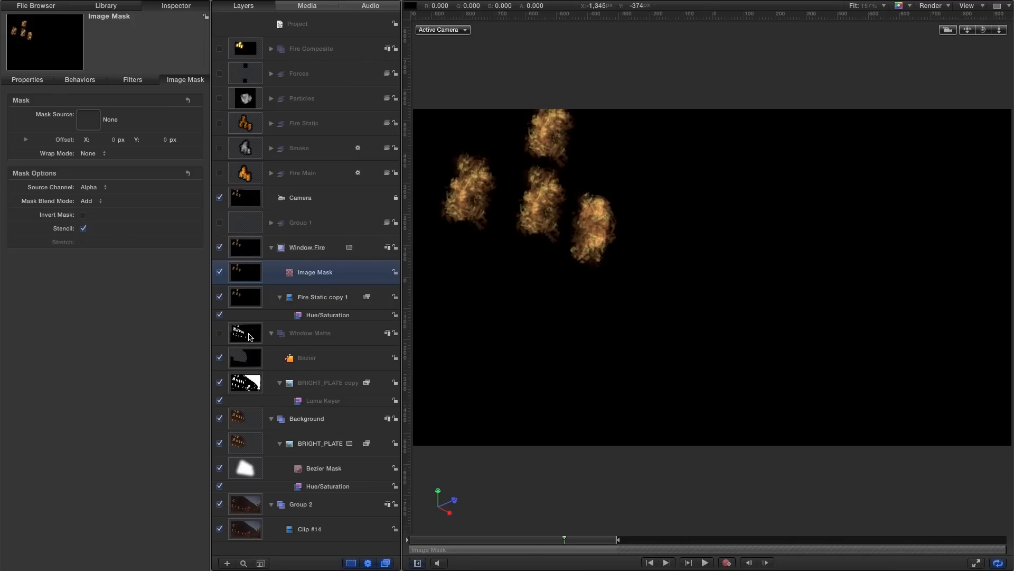
{"action": "left_click_drag", "start_coordinate": [251, 335], "coordinate": [86, 120]}
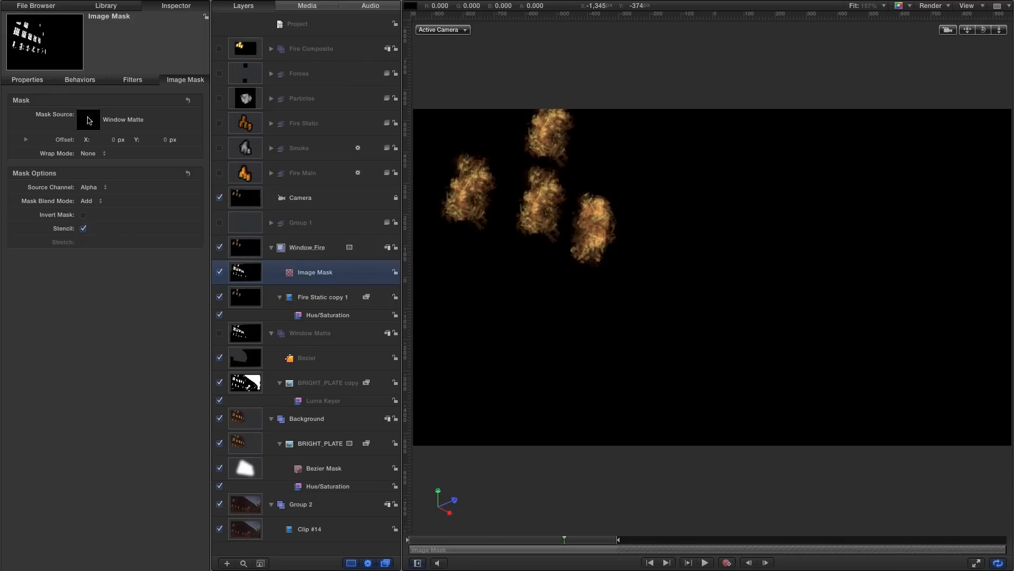
{"action": "left_click", "coordinate": [110, 187]}
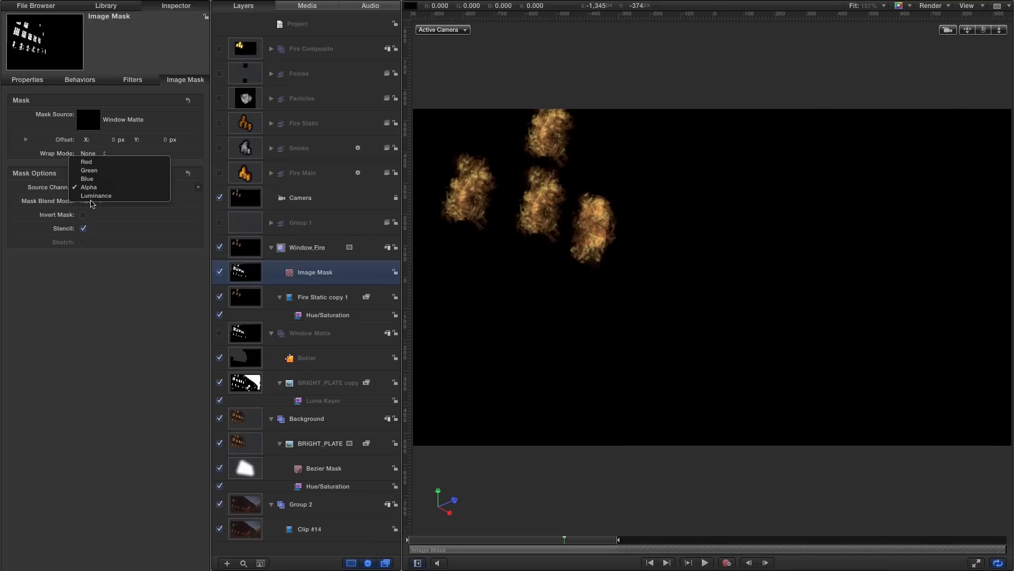
{"action": "left_click", "coordinate": [92, 198]}
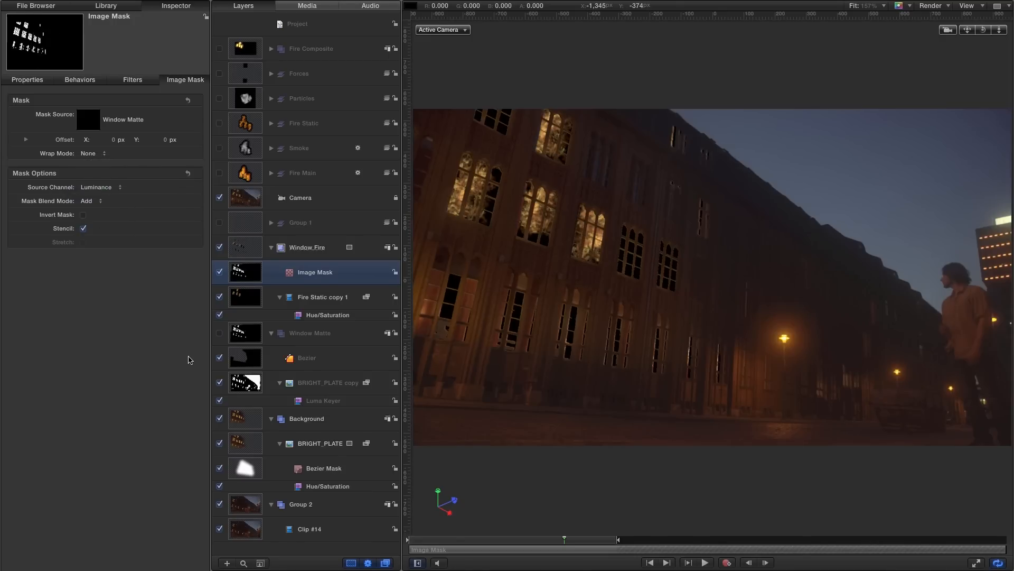
- Set the Window Fire group's blend mode to Linear Dodge, compare the shot with the group off and on, and preview playback
{"action": "left_click", "coordinate": [246, 247]}
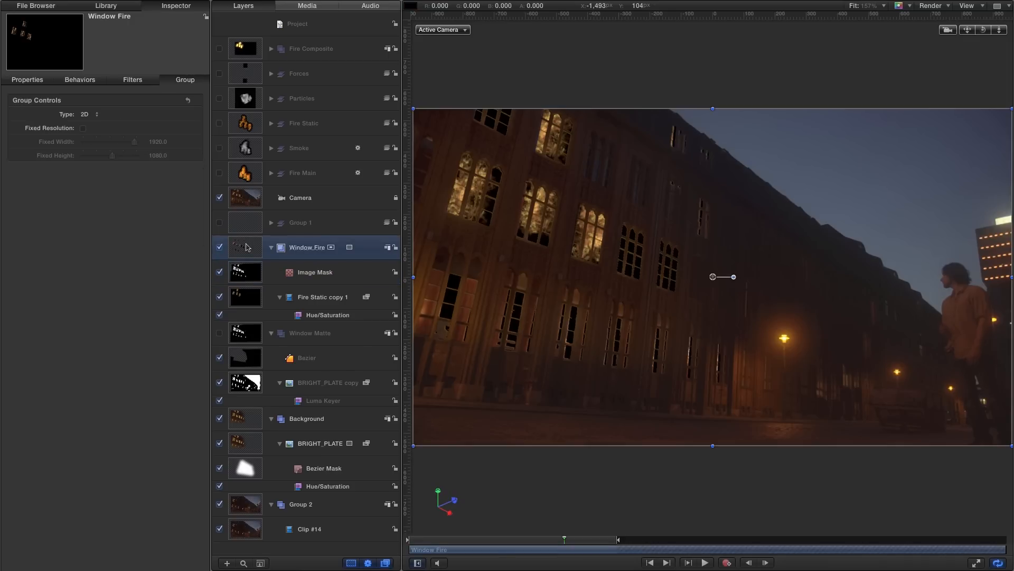
{"action": "left_click", "coordinate": [28, 80]}
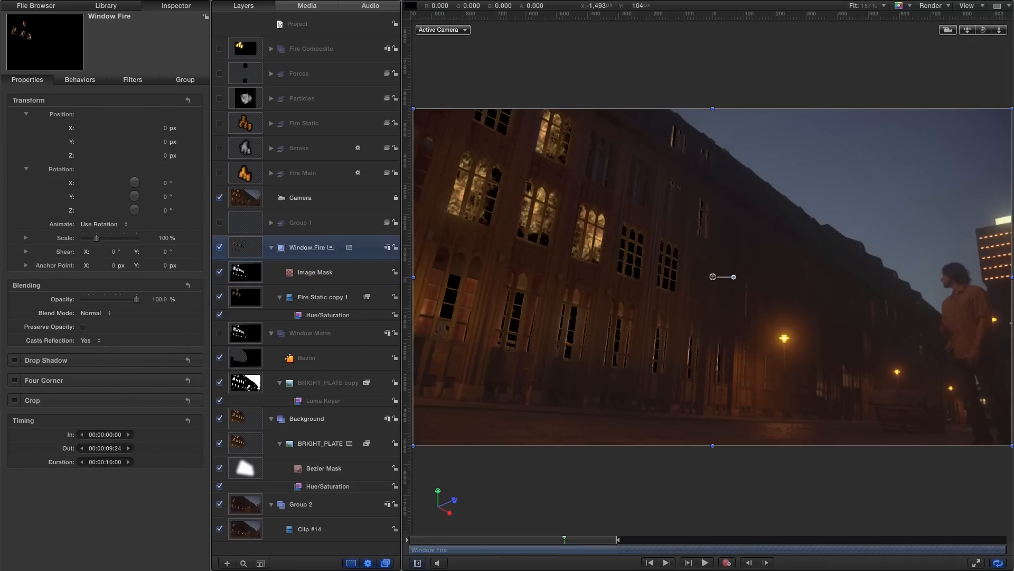
{"action": "left_click", "coordinate": [92, 313]}
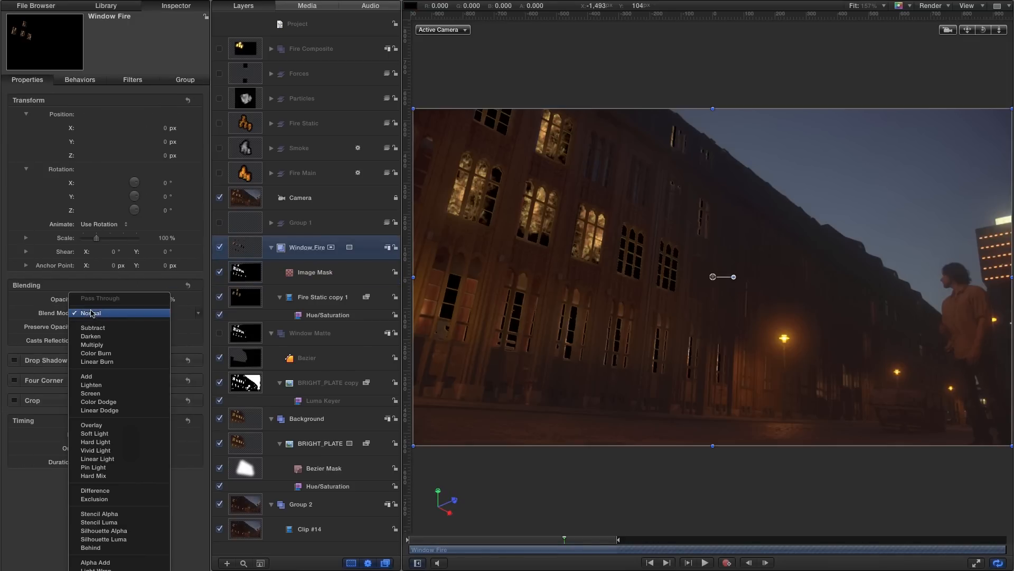
{"action": "left_click", "coordinate": [97, 411]}
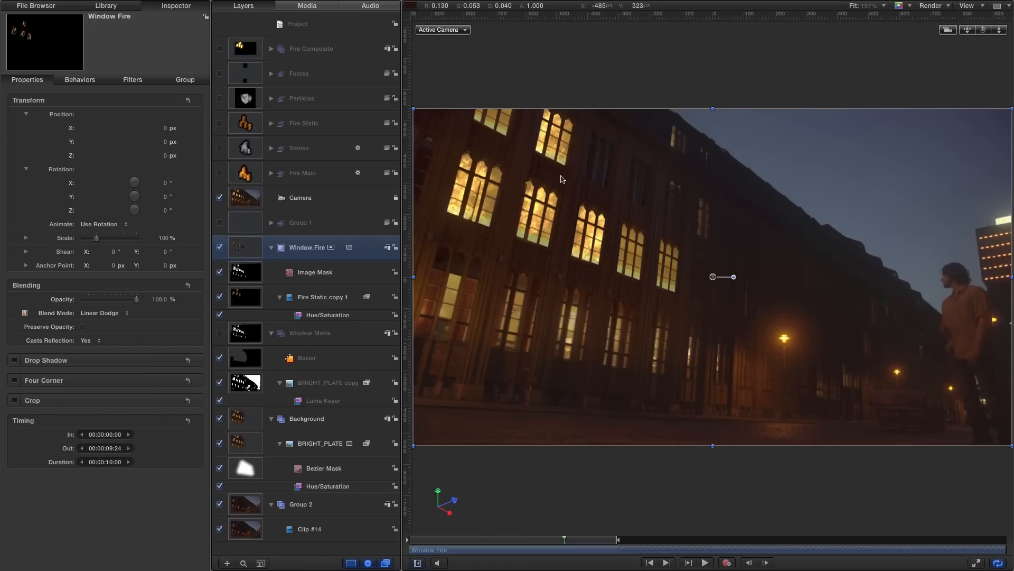
{"action": "left_click", "coordinate": [220, 247]}
{"action": "left_click", "coordinate": [219, 248]}
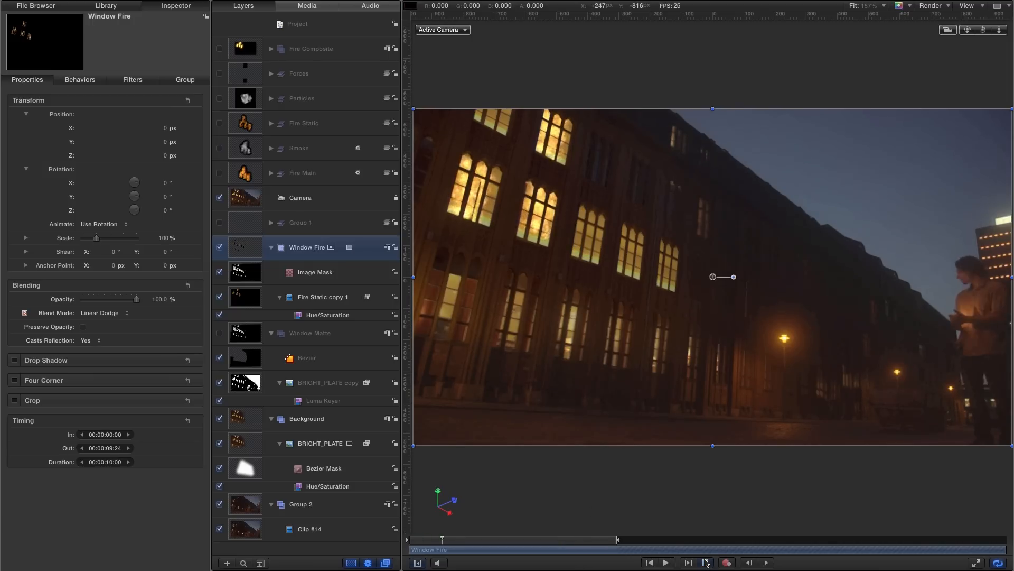
{"action": "key", "text": "space"}
- Set the speed of Fire Static copy 1 to 85% and play back the shot to check the fire's movement
{"action": "left_click", "coordinate": [244, 299]}
{"action": "left_click", "coordinate": [103, 467]}
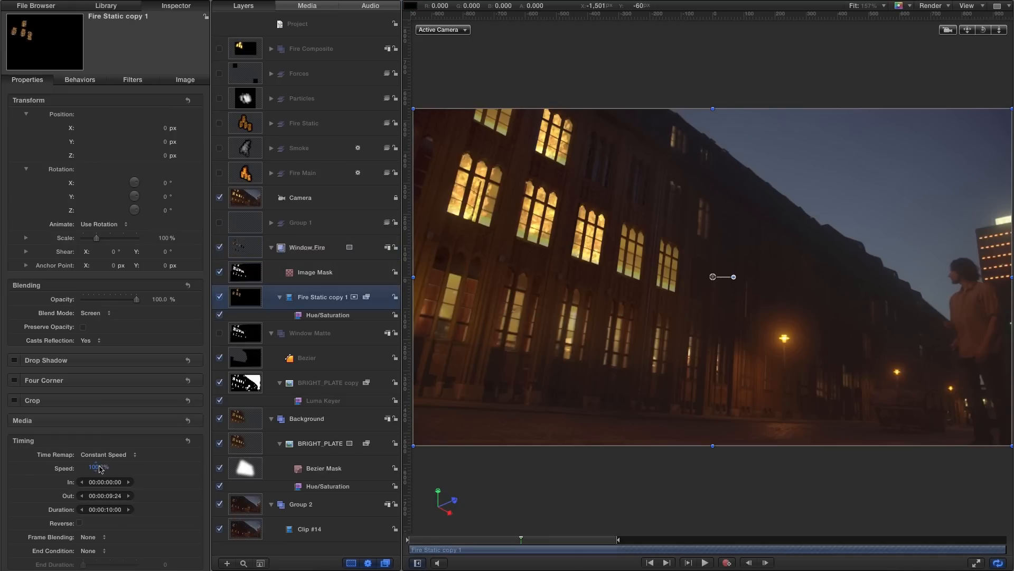
{"action": "type", "text": "85"}
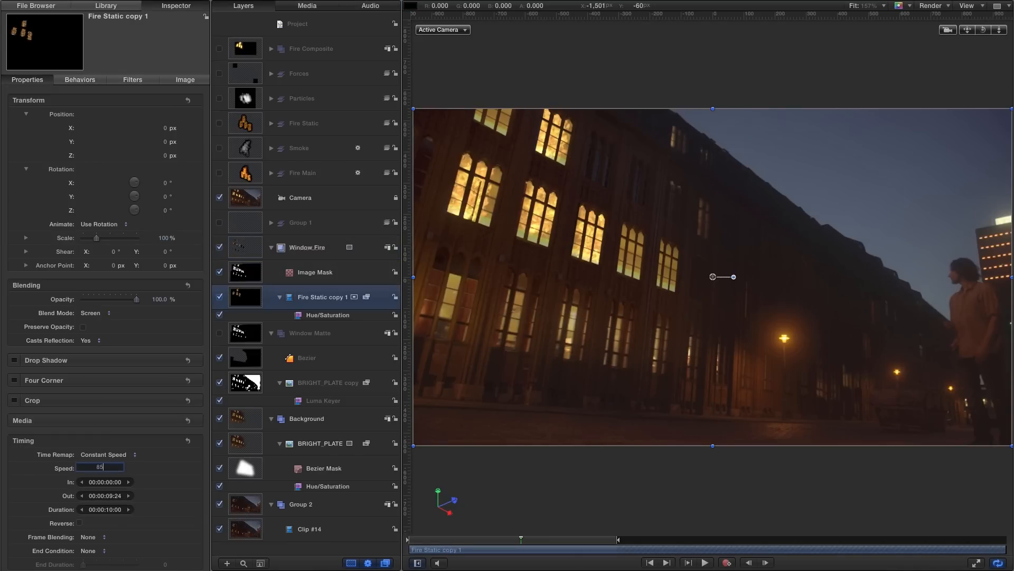
{"action": "key", "text": "Return"}
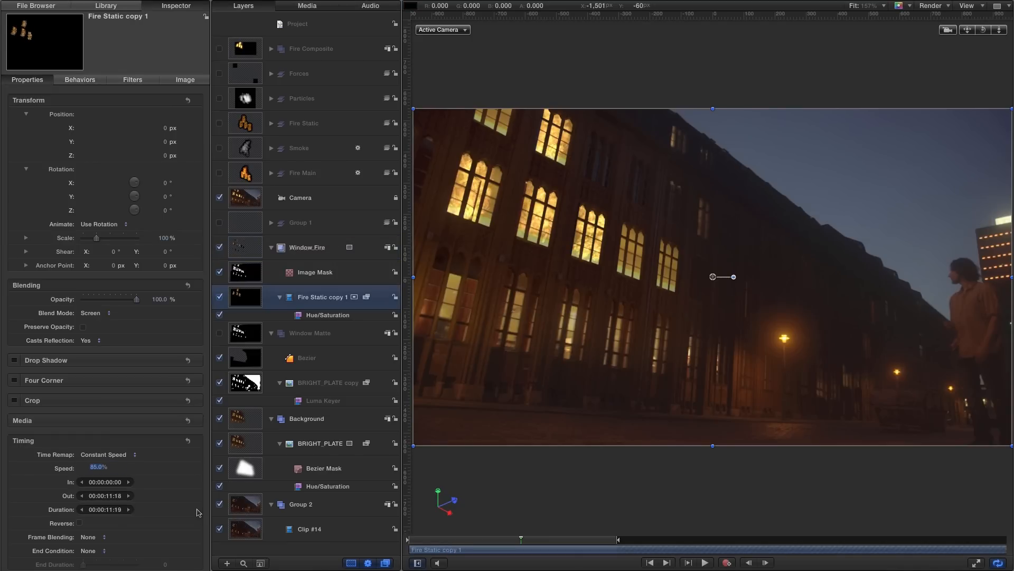
{"action": "left_click", "coordinate": [706, 563]}
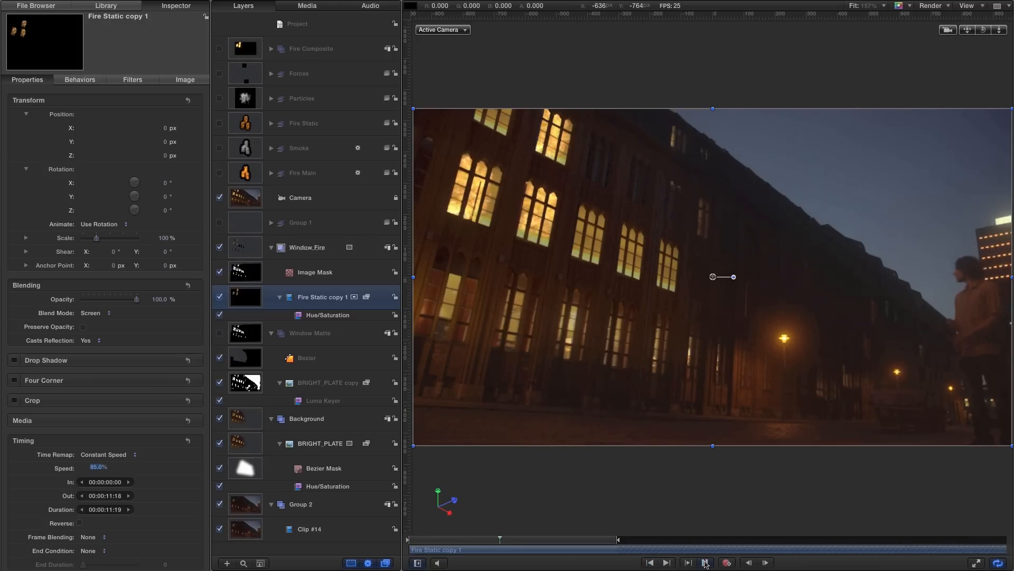
{"action": "left_click", "coordinate": [705, 563]}
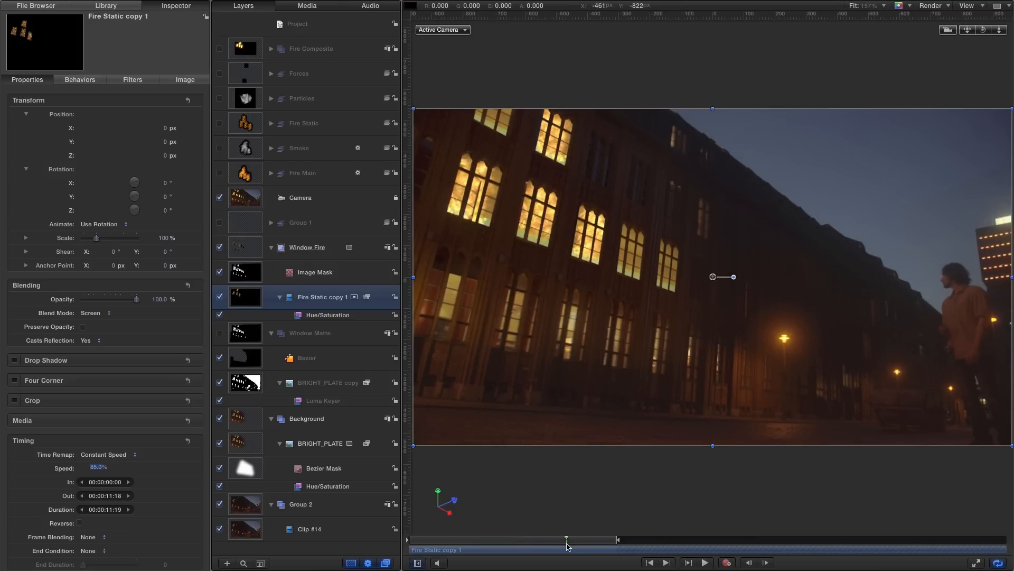
{"action": "left_click_drag", "start_coordinate": [559, 544], "coordinate": [548, 546]}
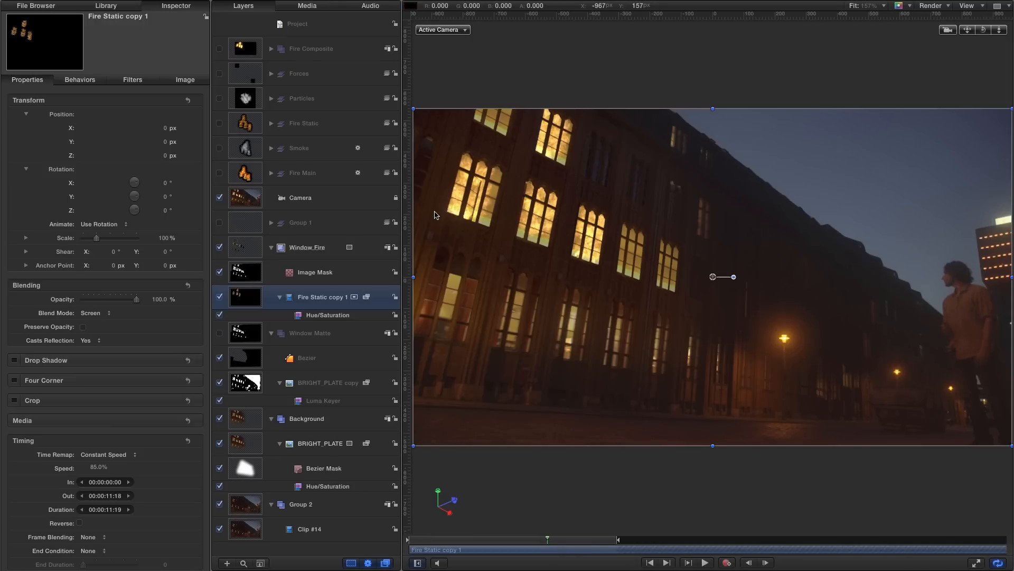
- Duplicate the window fire layer twice, moving one duplicate to about X 278, Y -130 px and the other to about X -176, Y 224 px
{"action": "right_click", "coordinate": [245, 296]}
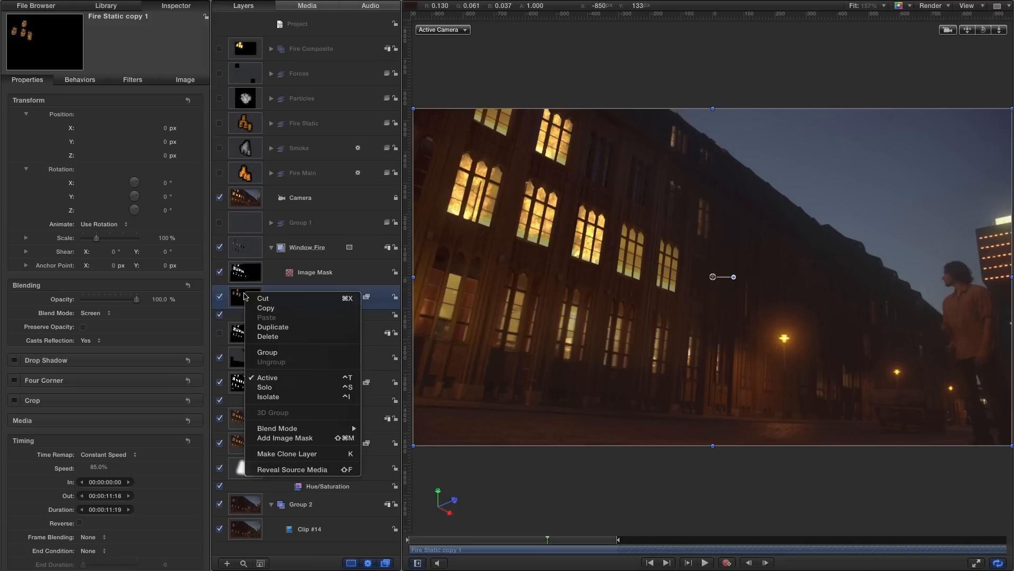
{"action": "left_click", "coordinate": [272, 327]}
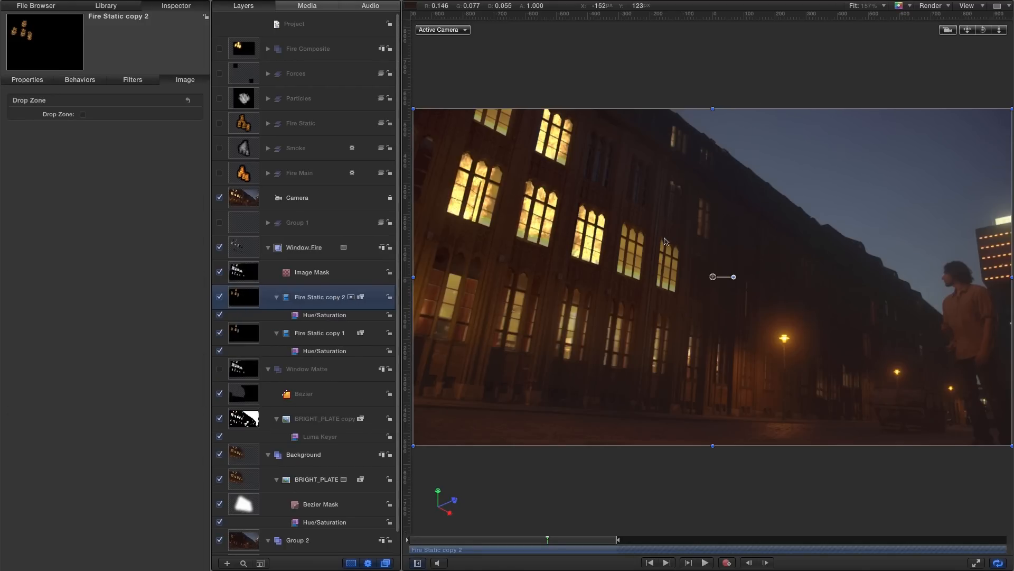
{"action": "left_click_drag", "start_coordinate": [714, 276], "coordinate": [800, 318]}
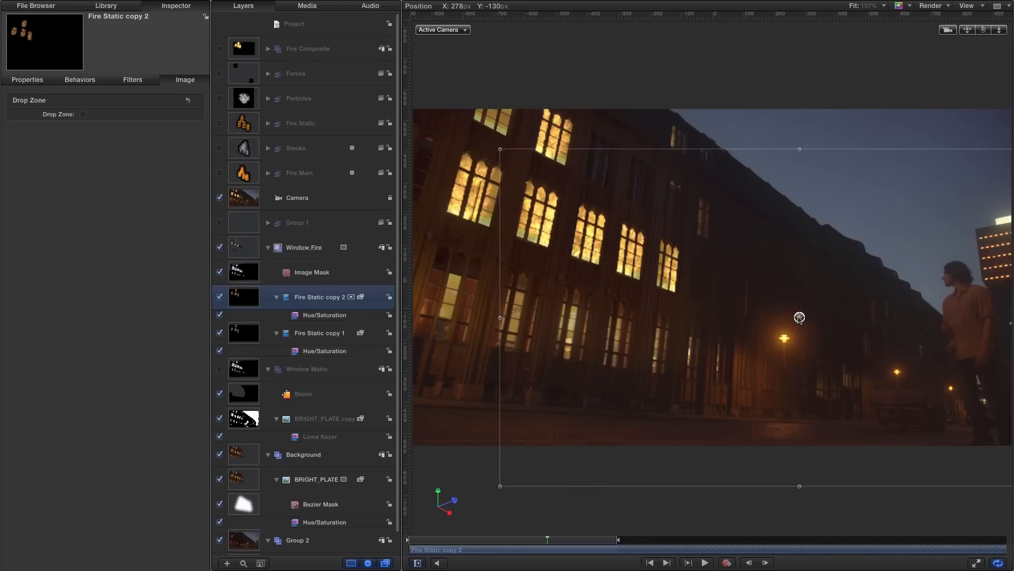
{"action": "right_click", "coordinate": [238, 293]}
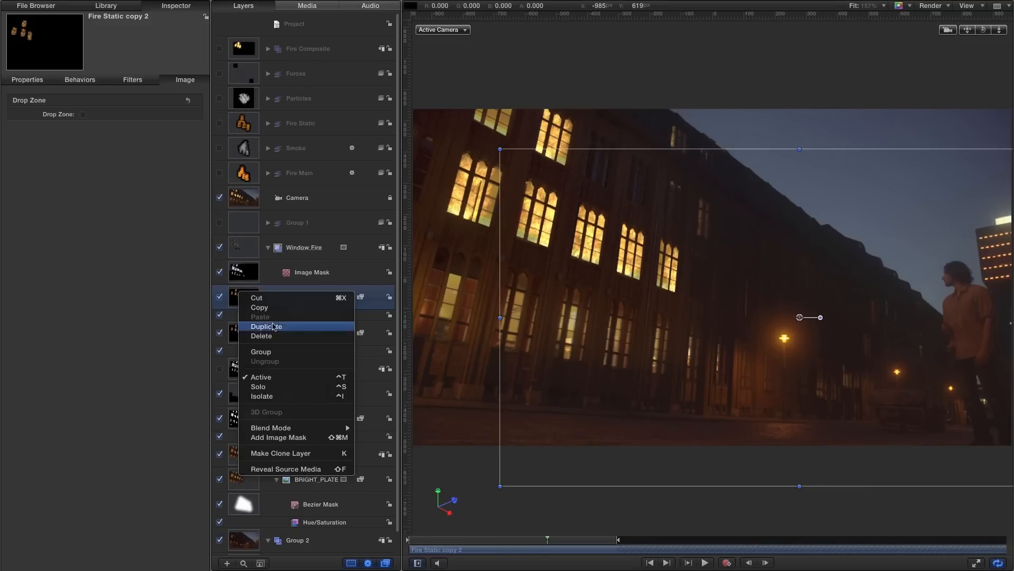
{"action": "left_click", "coordinate": [338, 326]}
{"action": "left_click_drag", "start_coordinate": [799, 317], "coordinate": [658, 208]}
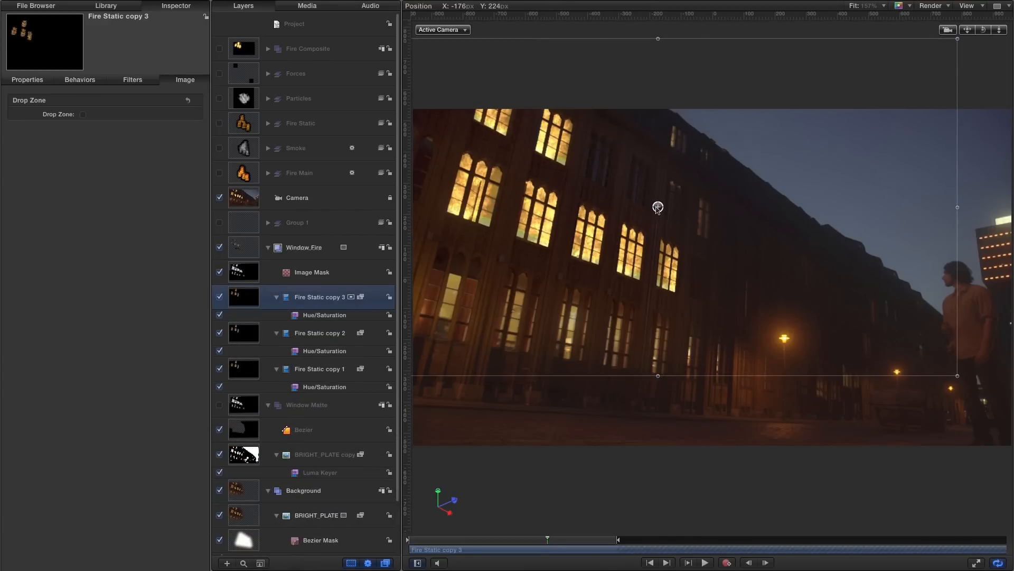
{"action": "left_click_drag", "start_coordinate": [658, 208], "coordinate": [657, 207]}
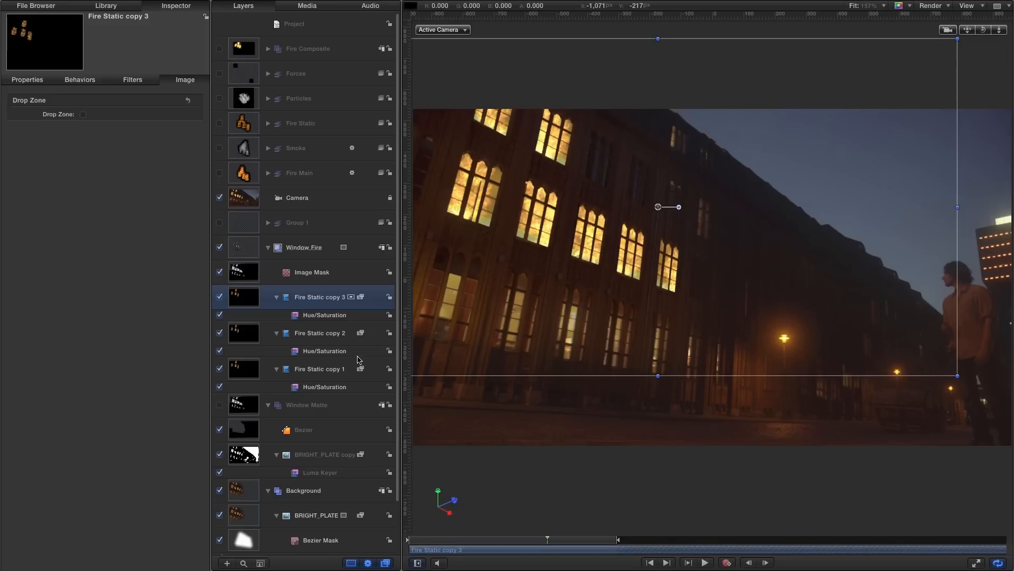
- Duplicate the fire layer twice more for the lower windows, one at about X -276, Y -281 px and one slightly right of and below it
{"action": "right_click", "coordinate": [237, 294]}
{"action": "left_click", "coordinate": [256, 331]}
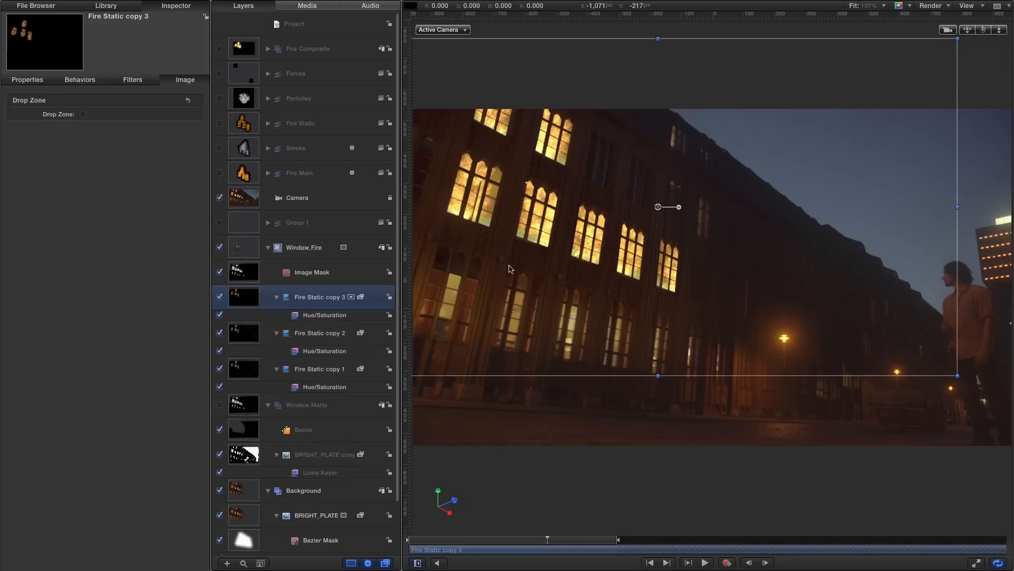
{"action": "left_click_drag", "start_coordinate": [658, 207], "coordinate": [626, 365]}
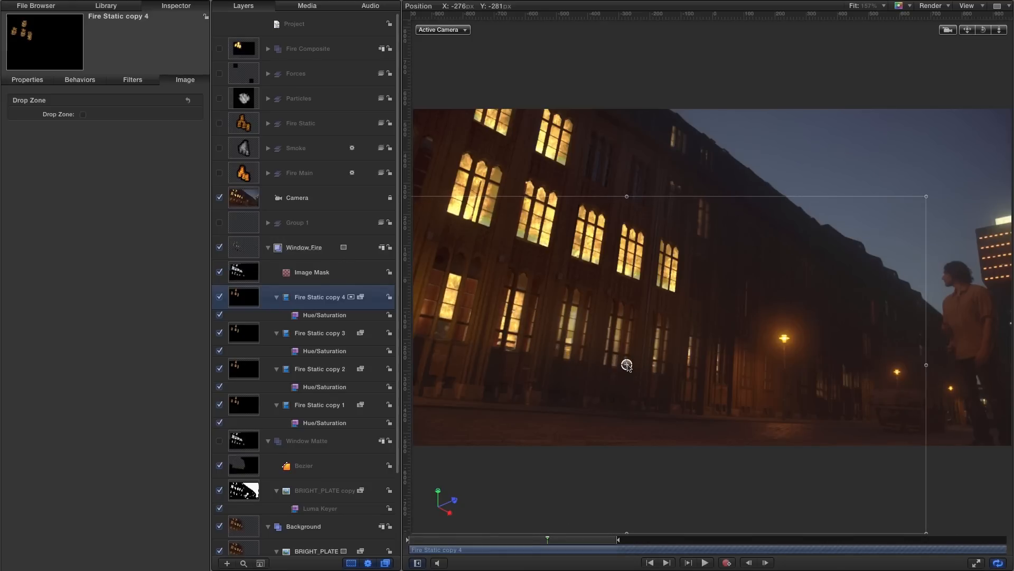
{"action": "right_click", "coordinate": [244, 294]}
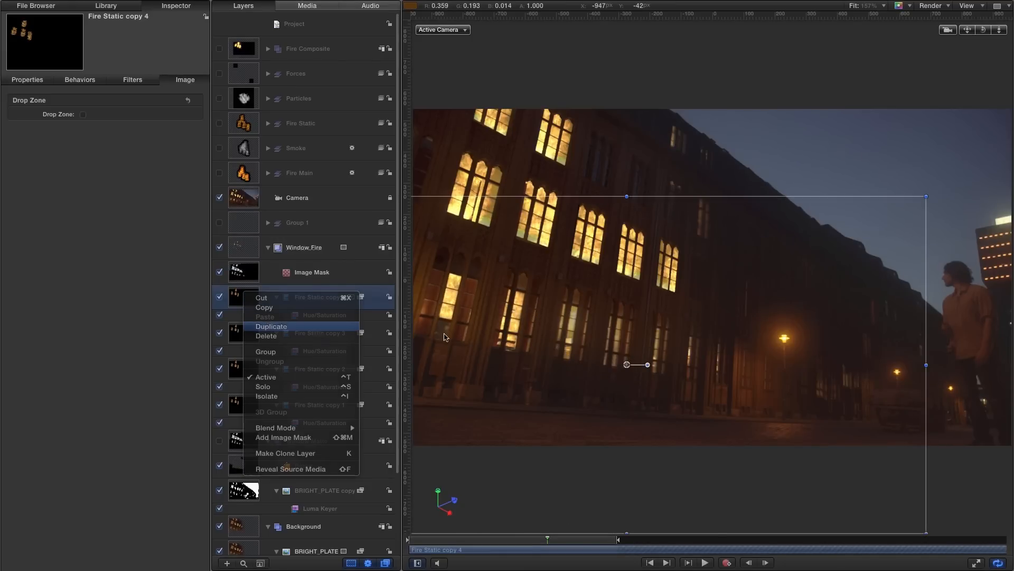
{"action": "key", "text": "Return"}
{"action": "left_click_drag", "start_coordinate": [627, 365], "coordinate": [692, 380]}
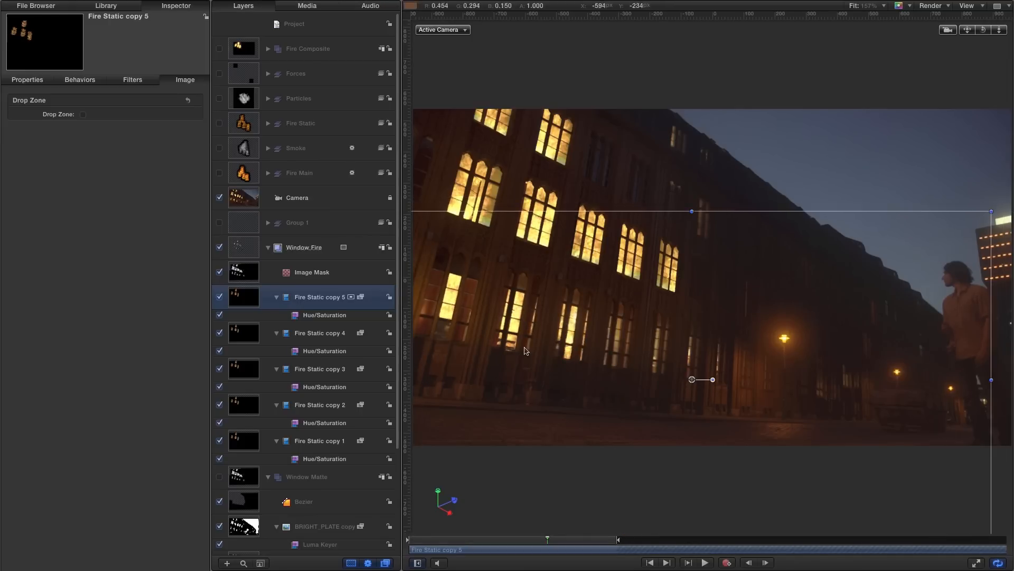
- Duplicate Fire Static copy 5, shift the duplicate right to cover the farther lower windows, and play back the shot
{"action": "right_click", "coordinate": [239, 295]}
{"action": "left_click", "coordinate": [267, 325]}
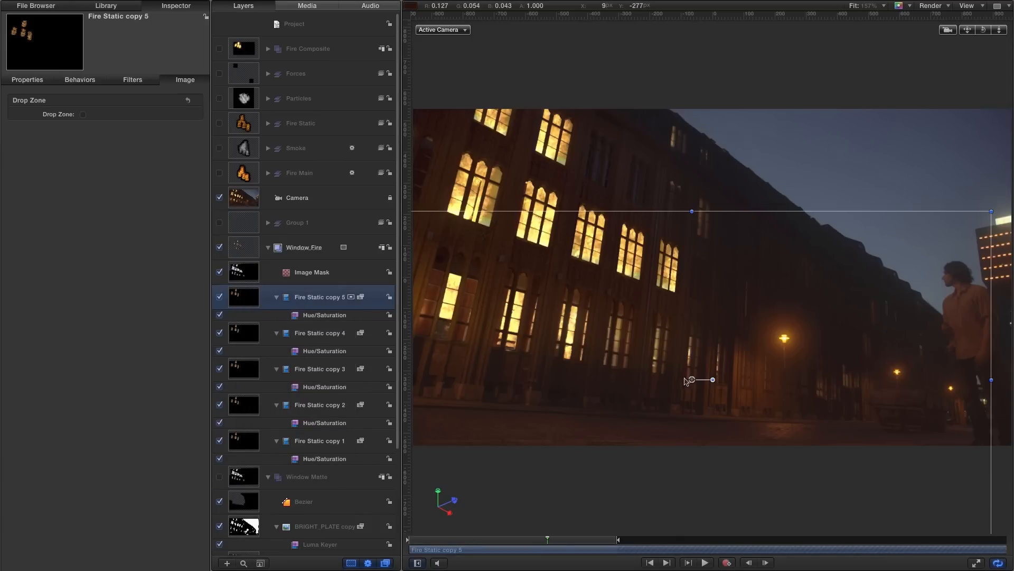
{"action": "left_click_drag", "start_coordinate": [701, 383], "coordinate": [743, 381]}
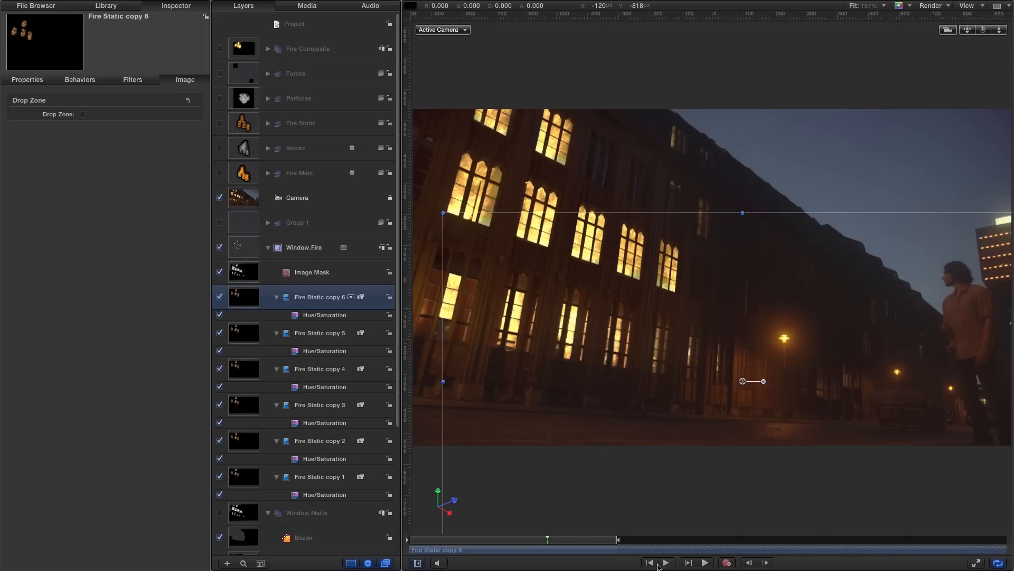
{"action": "left_click", "coordinate": [706, 563]}
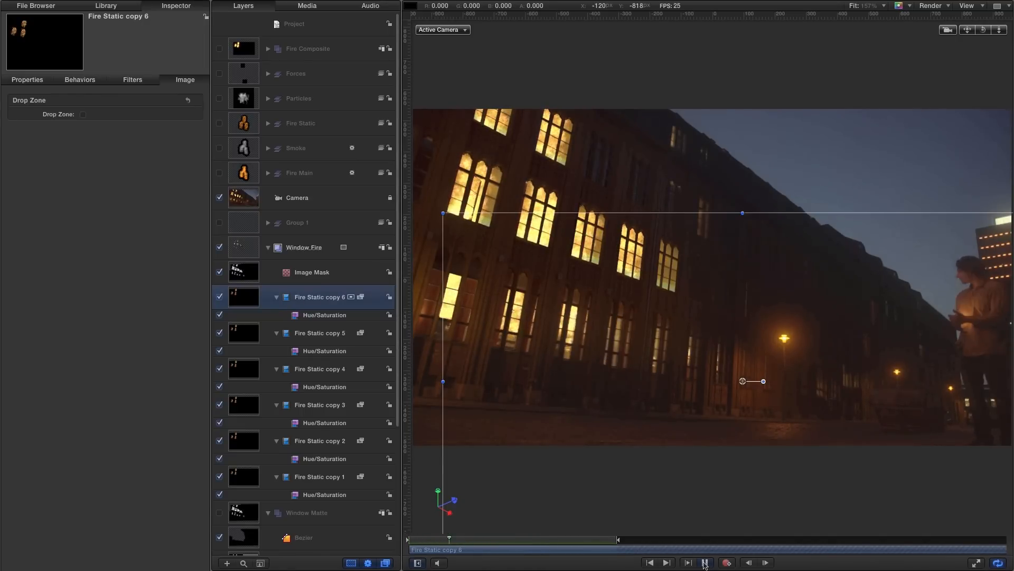
{"action": "left_click", "coordinate": [705, 562]}
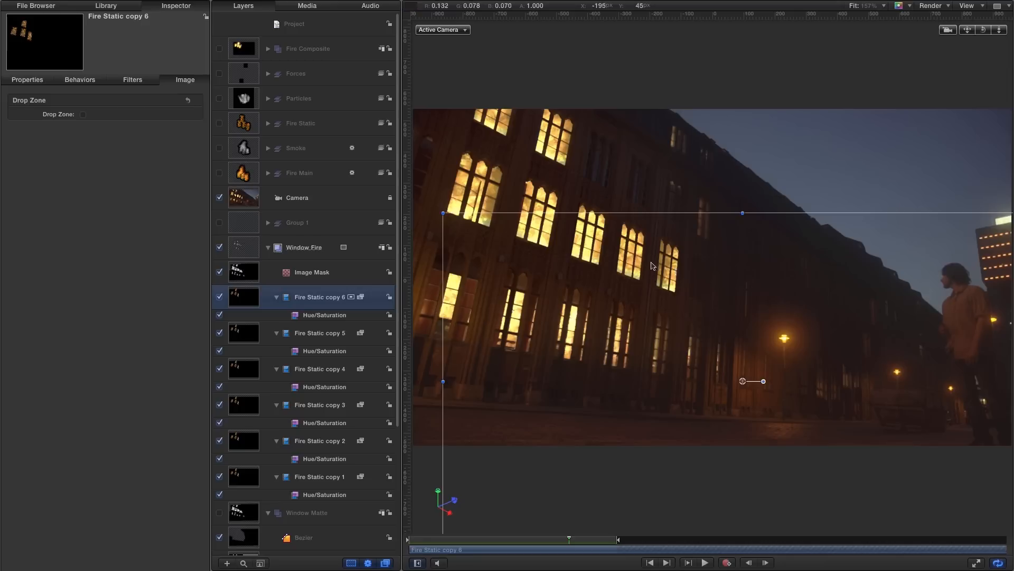
- Duplicate Fire Static copy 6, move the duplicate right and up from the first frame, and play back the shot
{"action": "right_click", "coordinate": [236, 293]}
{"action": "left_click", "coordinate": [262, 325]}
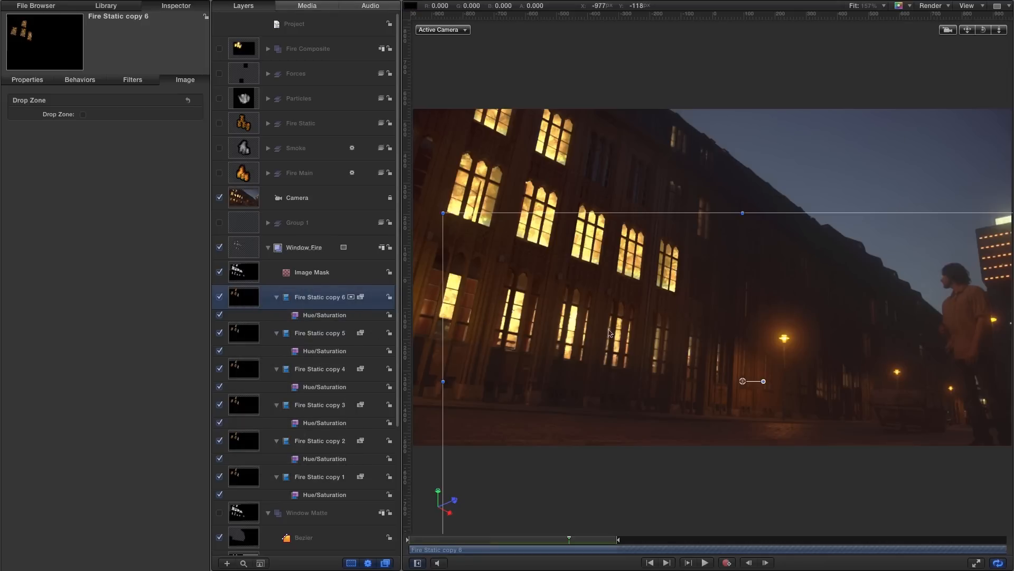
{"action": "left_click", "coordinate": [650, 561]}
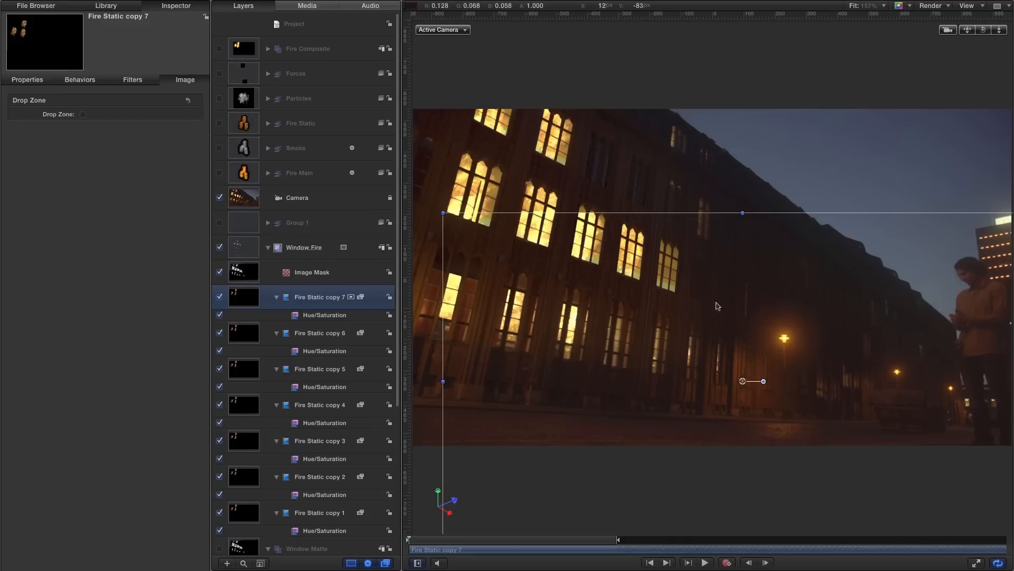
{"action": "left_click_drag", "start_coordinate": [742, 380], "coordinate": [832, 344]}
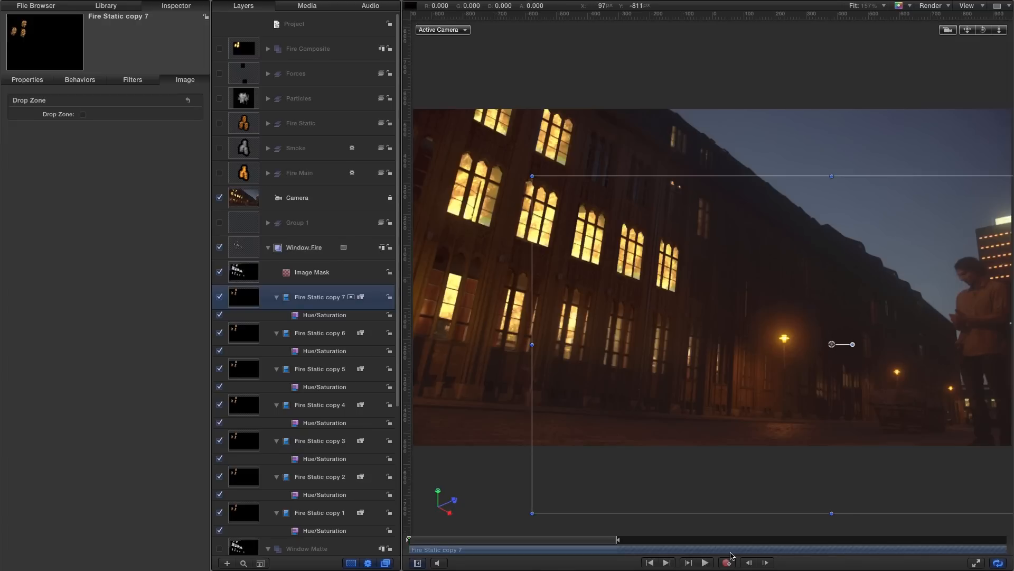
{"action": "left_click", "coordinate": [707, 565]}
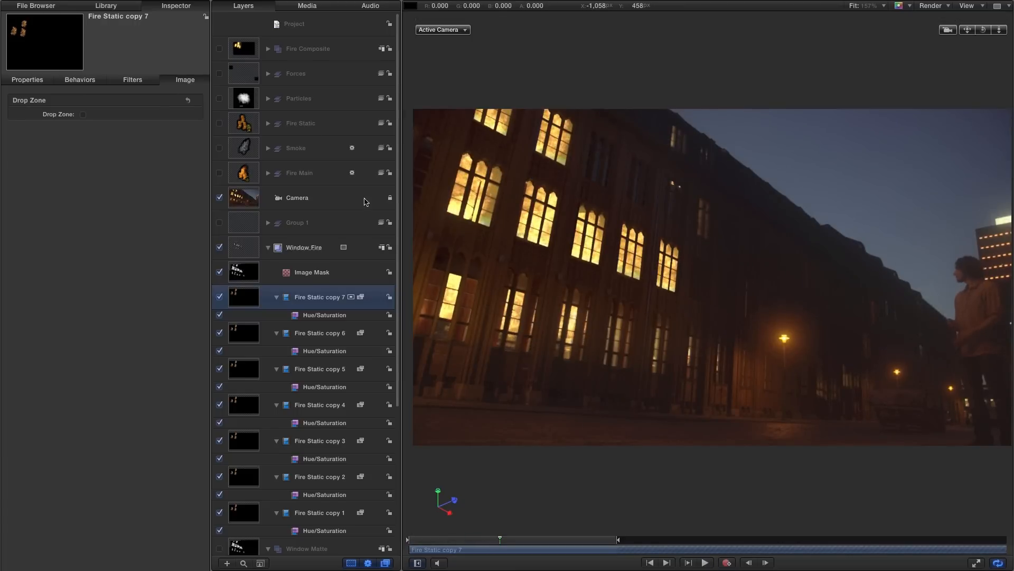
- Turn the Fire Composite group back on and compare the shot with the Window Fire group hidden and shown
{"action": "left_click", "coordinate": [220, 49]}
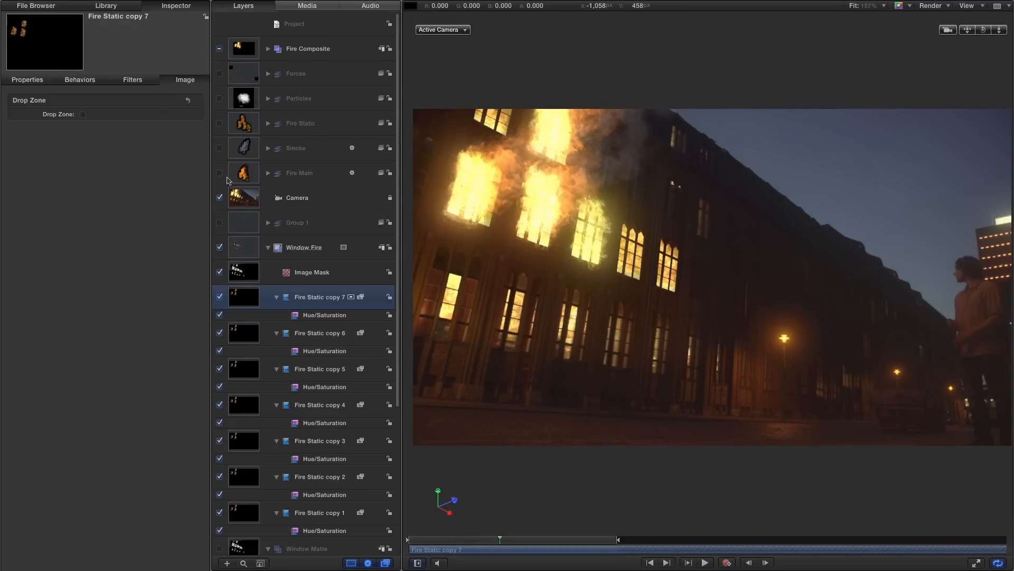
{"action": "left_click", "coordinate": [220, 247]}
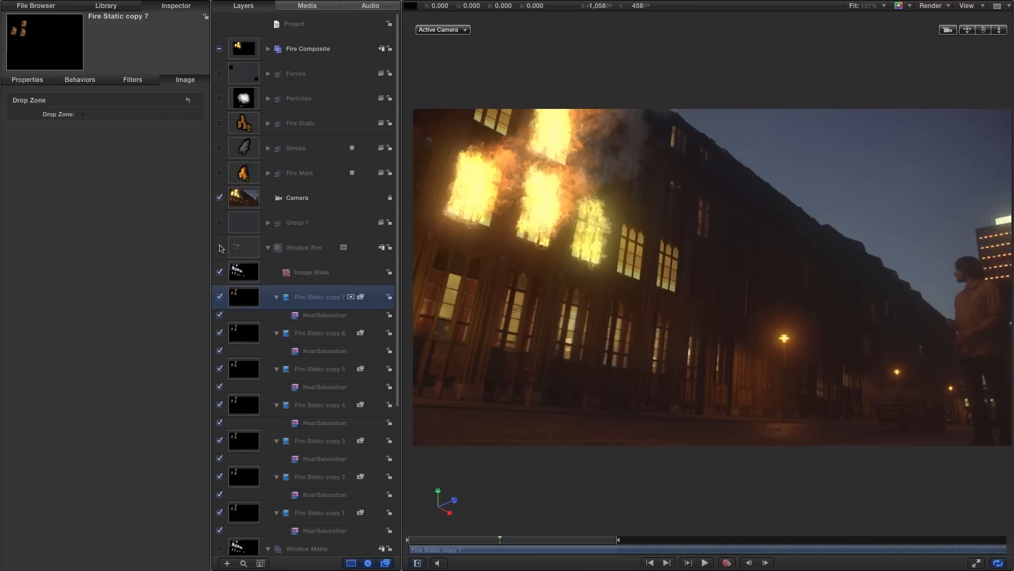
{"action": "left_click", "coordinate": [220, 247]}
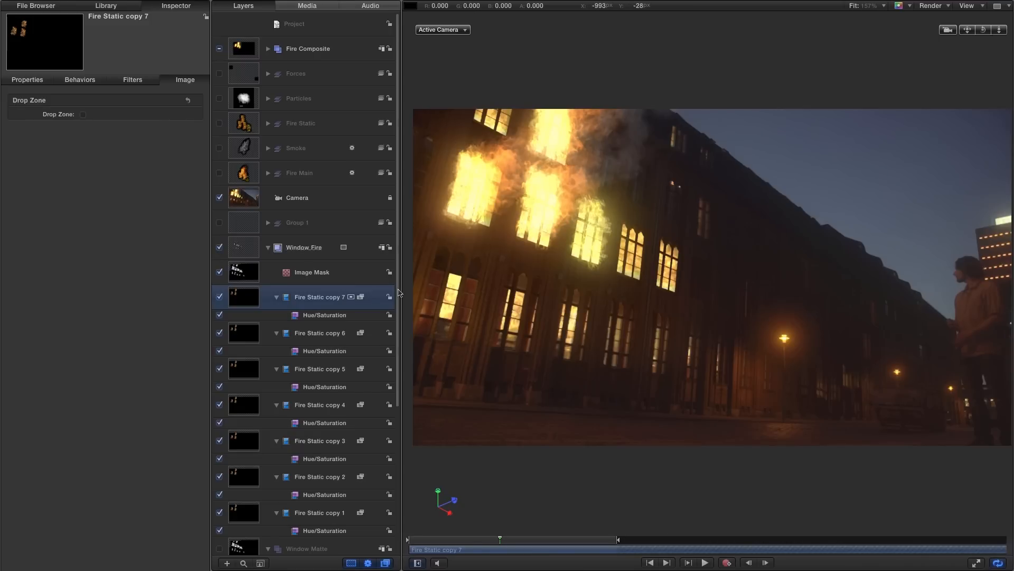
- Apply a Gaussian Blur filter to the Window Matte group
{"action": "scroll", "coordinate": [398, 294], "scroll_direction": "down", "scroll_amount": 5}
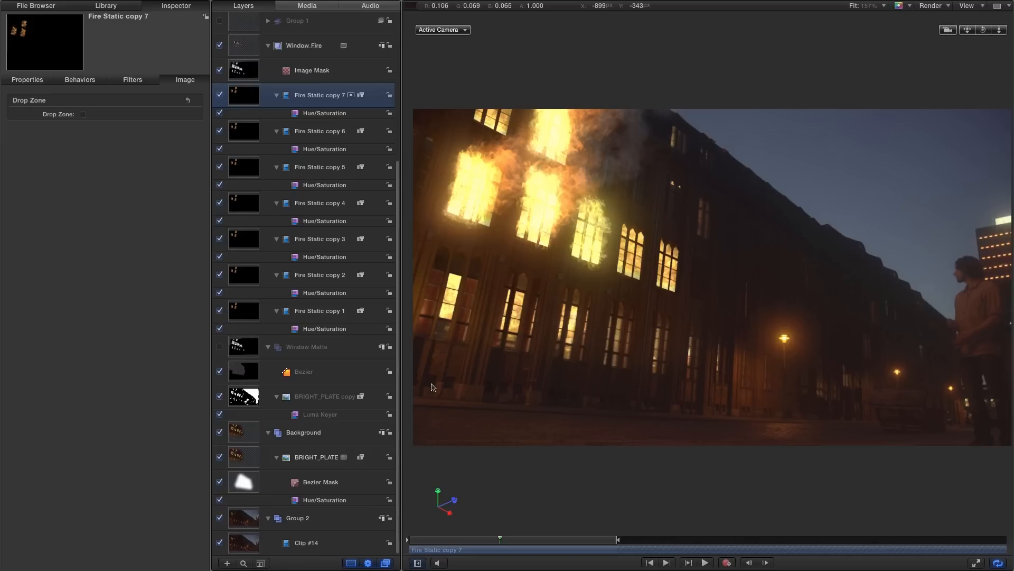
{"action": "left_click", "coordinate": [249, 352]}
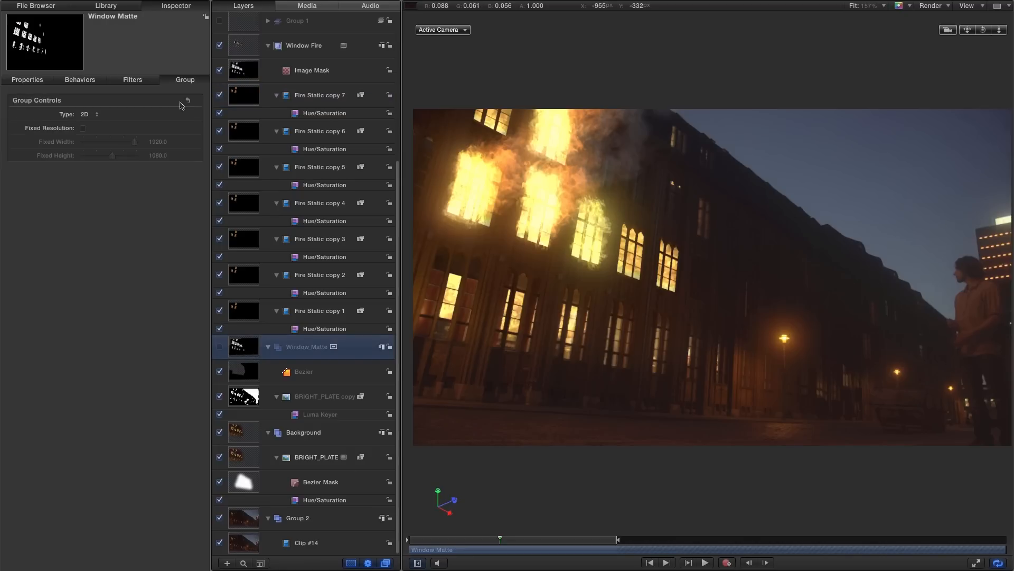
{"action": "left_click", "coordinate": [102, 6]}
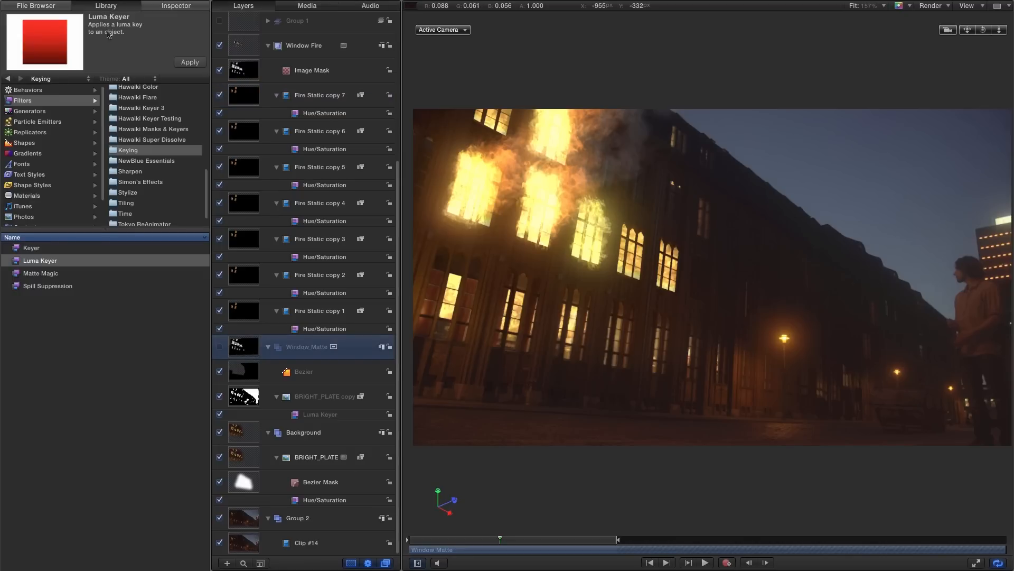
{"action": "left_click", "coordinate": [32, 100]}
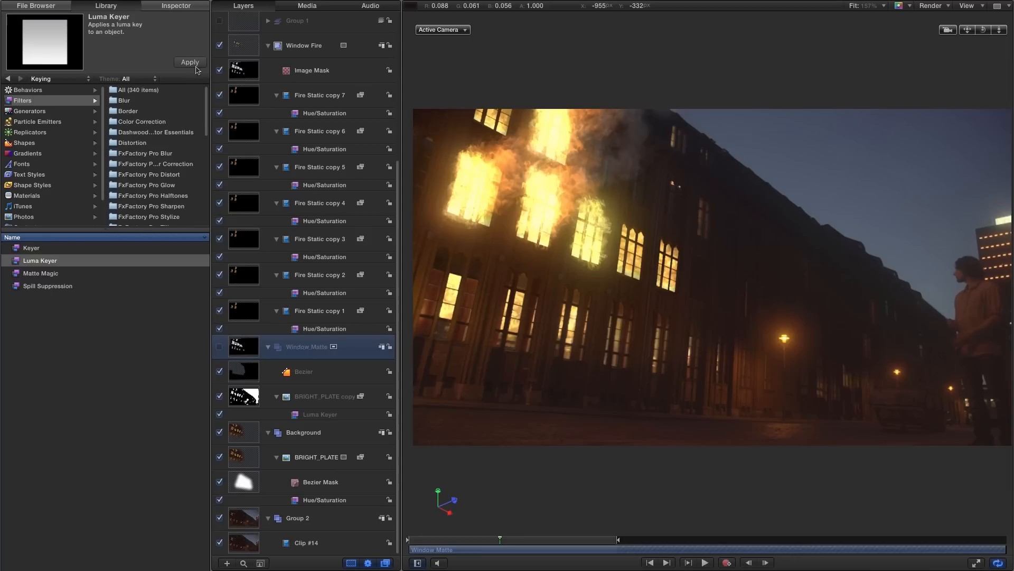
{"action": "left_click", "coordinate": [116, 102]}
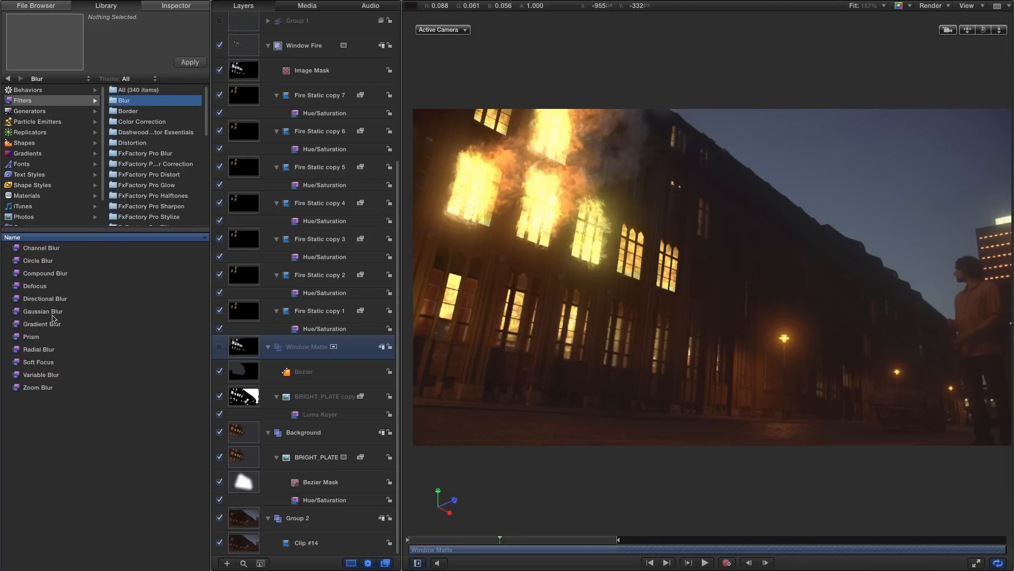
{"action": "left_click_drag", "start_coordinate": [20, 314], "coordinate": [238, 349]}
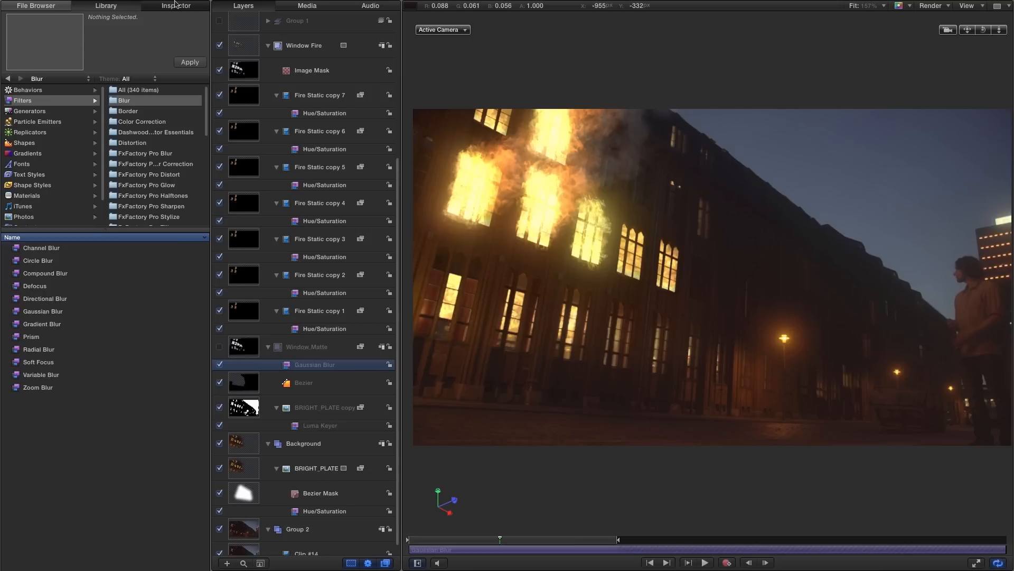
- Set the Amount of the Window Matte's Gaussian Blur to 16
{"action": "left_click", "coordinate": [175, 6]}
{"action": "left_click_drag", "start_coordinate": [162, 114], "coordinate": [166, 114]}
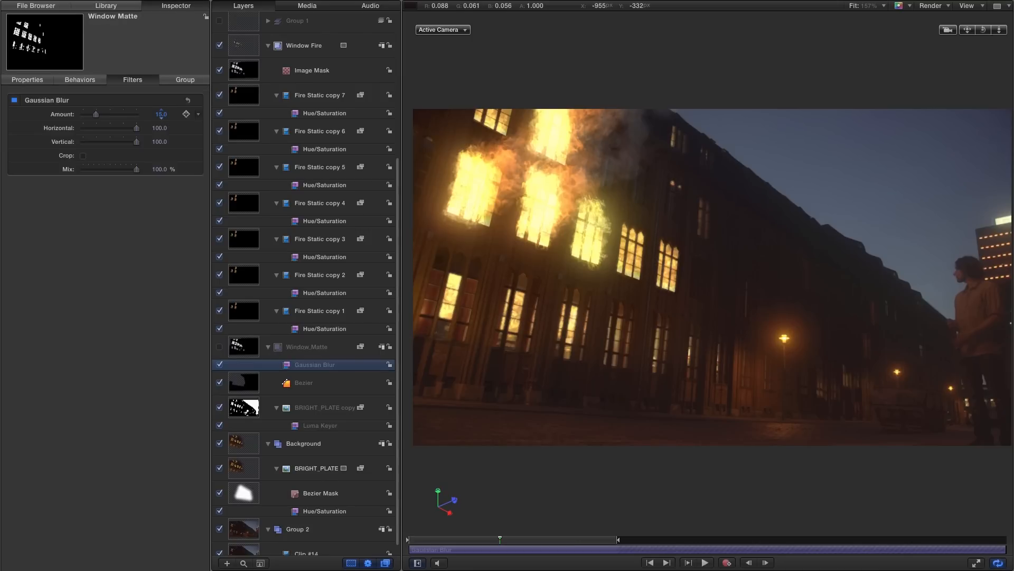
{"action": "left_click_drag", "start_coordinate": [161, 114], "coordinate": [158, 114]}
{"action": "left_click_drag", "start_coordinate": [161, 113], "coordinate": [163, 113]}
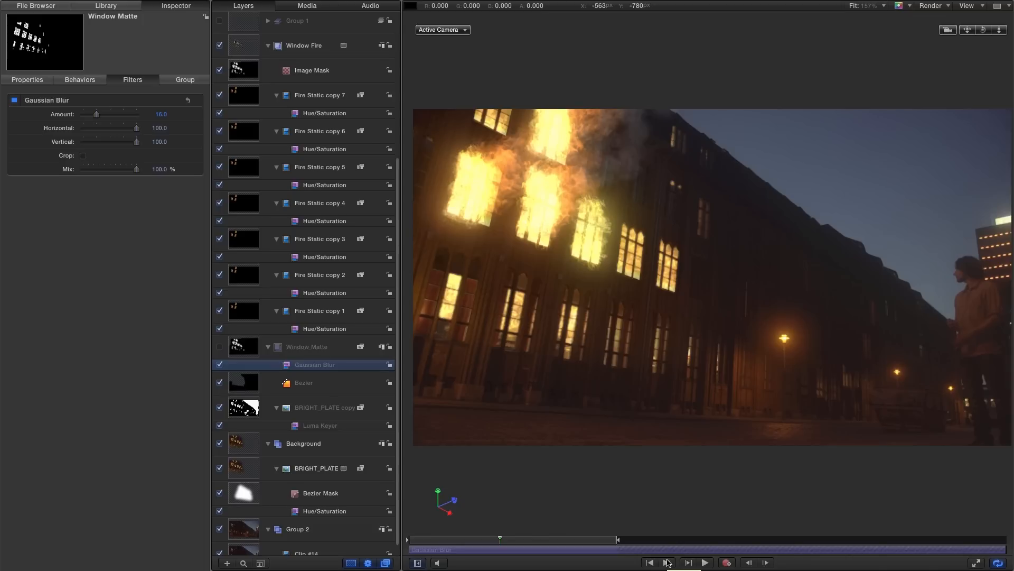
- Collapse the Window Fire, Window Matte and Background groups in the layer list
{"action": "left_click", "coordinate": [330, 131]}
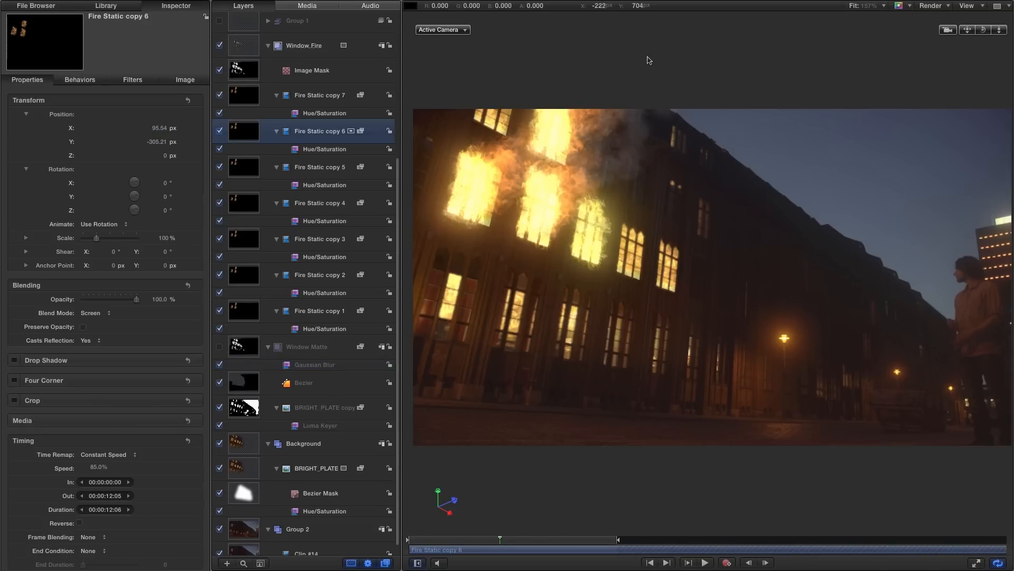
{"action": "left_click", "coordinate": [268, 47]}
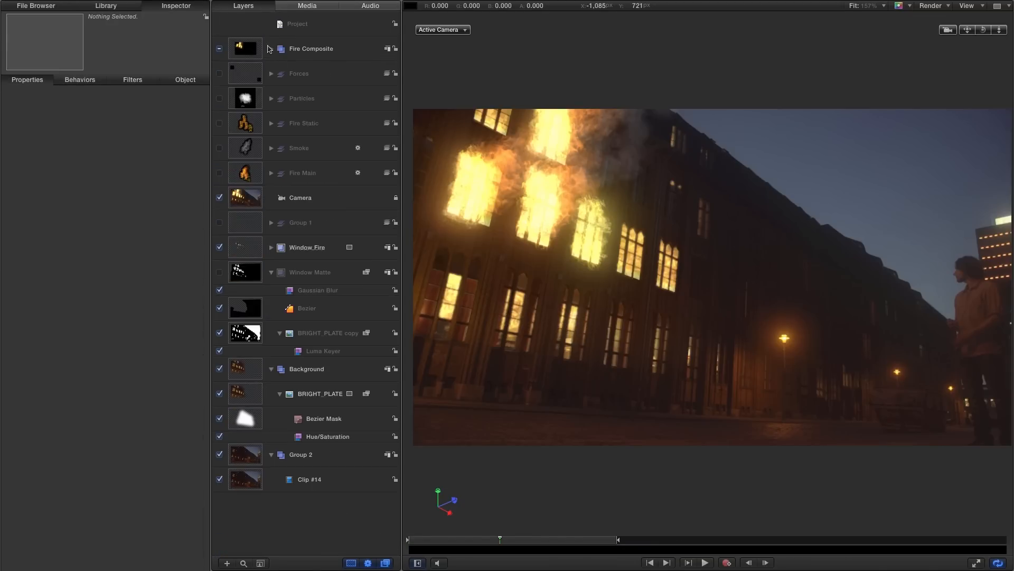
{"action": "left_click", "coordinate": [271, 272]}
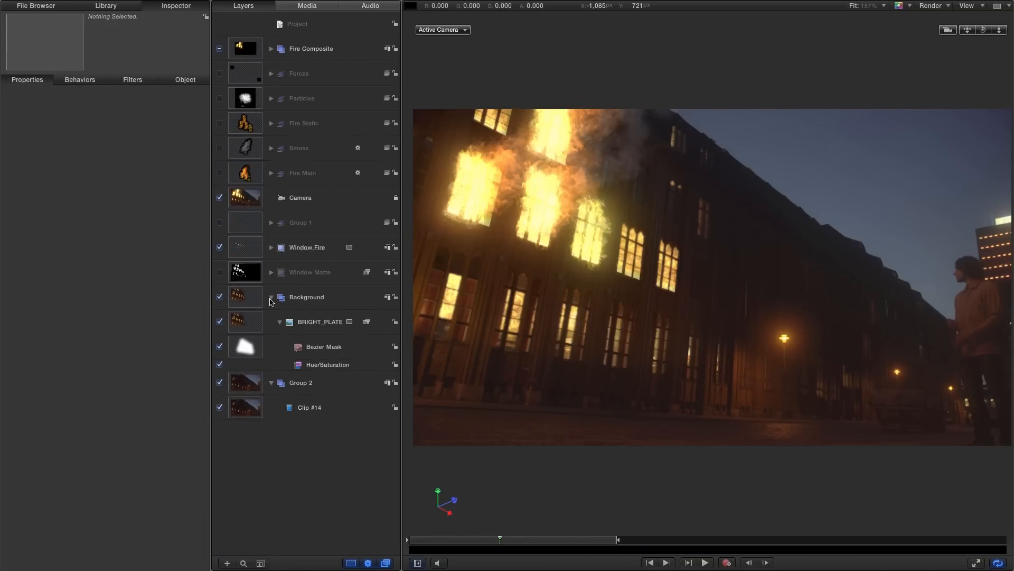
{"action": "left_click", "coordinate": [271, 297]}
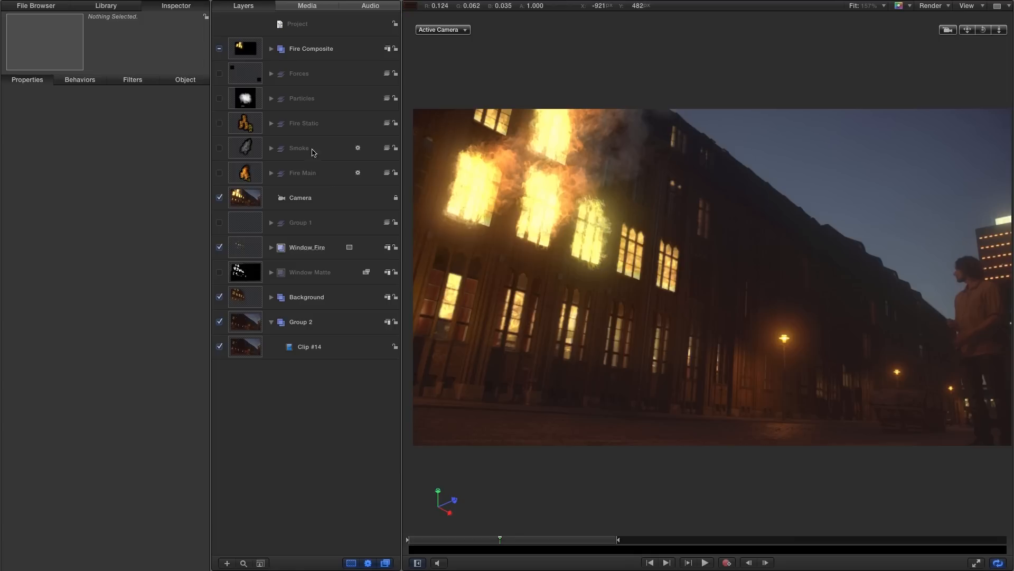
- Expand the Fire Main group and show the canvas overlays
{"action": "left_click", "coordinate": [271, 174]}
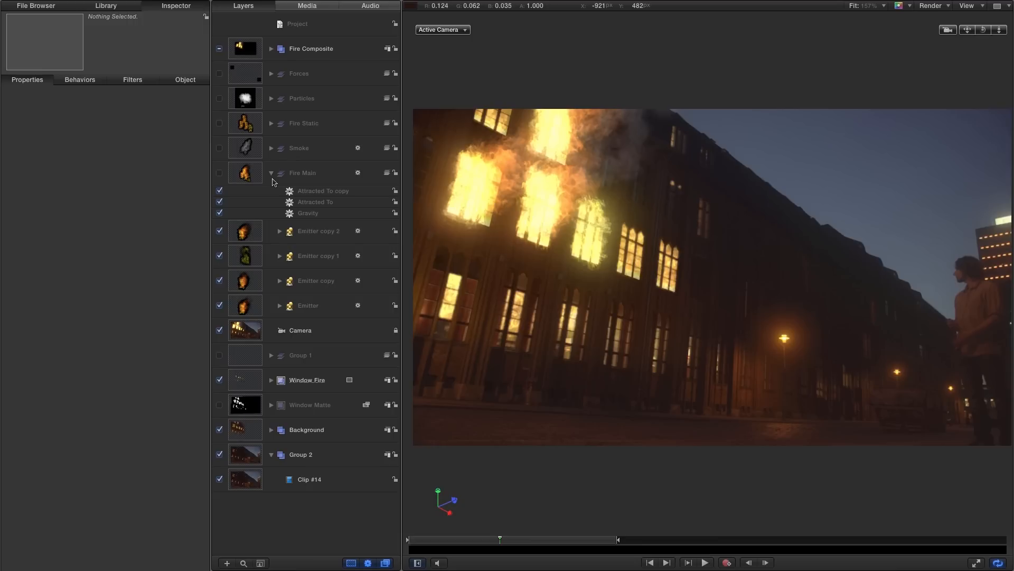
{"action": "left_click", "coordinate": [968, 5]}
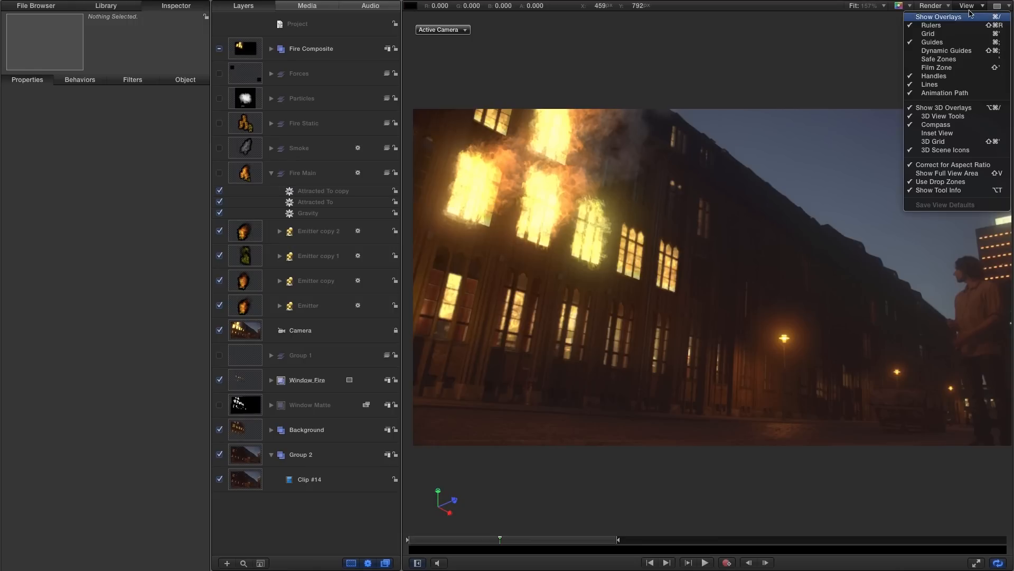
{"action": "left_click", "coordinate": [969, 17]}
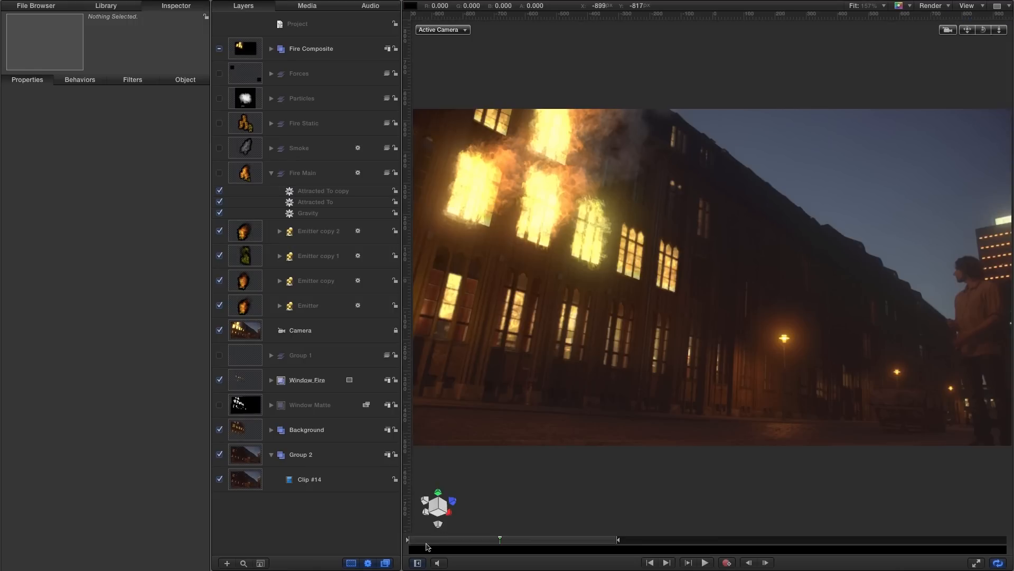
- Check which window each Fire Main emitter covers and duplicate Emitter copy 1 into a new group above Fire Composite
{"action": "left_click", "coordinate": [245, 311]}
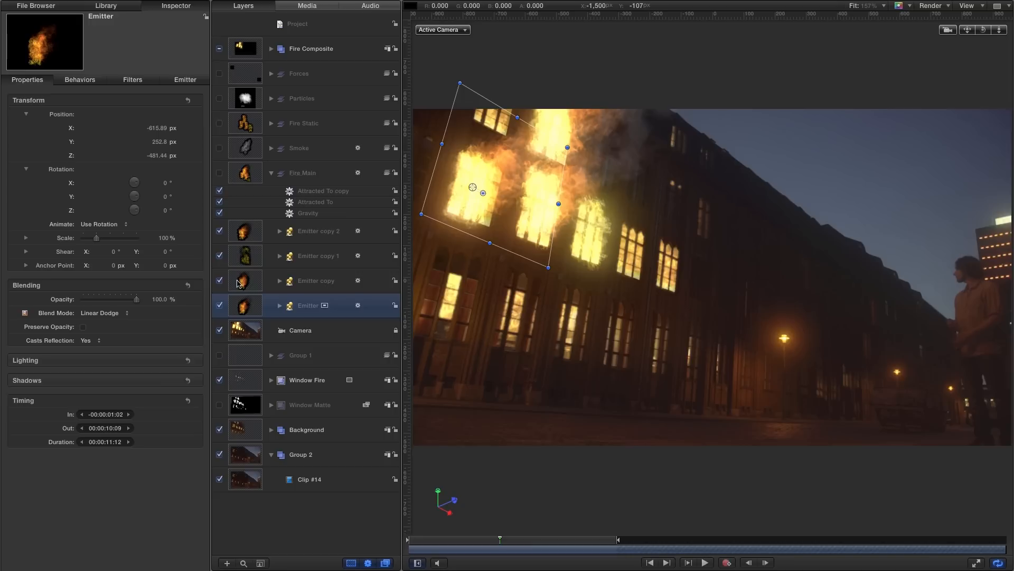
{"action": "left_click", "coordinate": [241, 283]}
{"action": "left_click", "coordinate": [250, 260]}
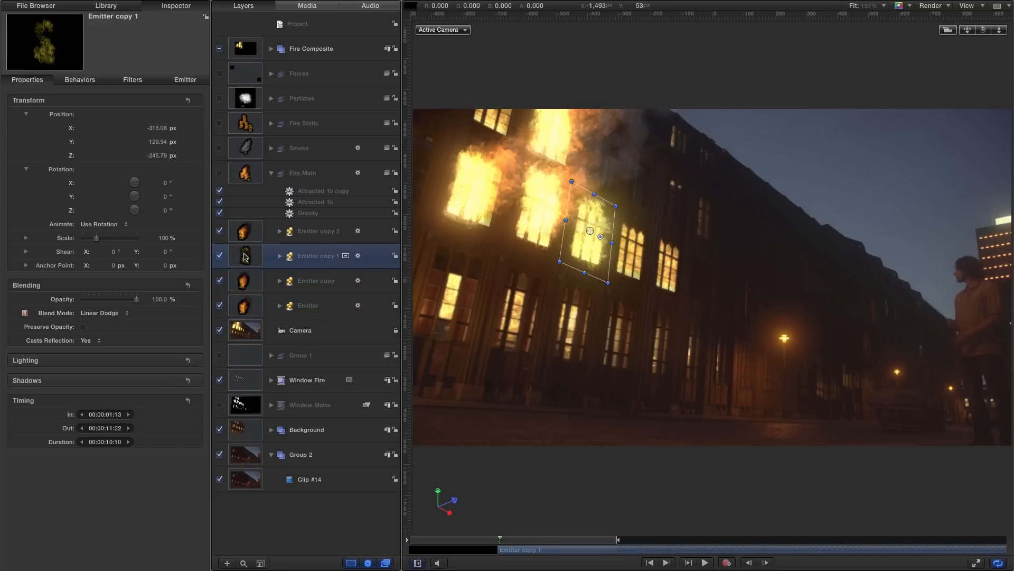
{"action": "left_click_drag", "start_coordinate": [244, 257], "coordinate": [258, 38]}
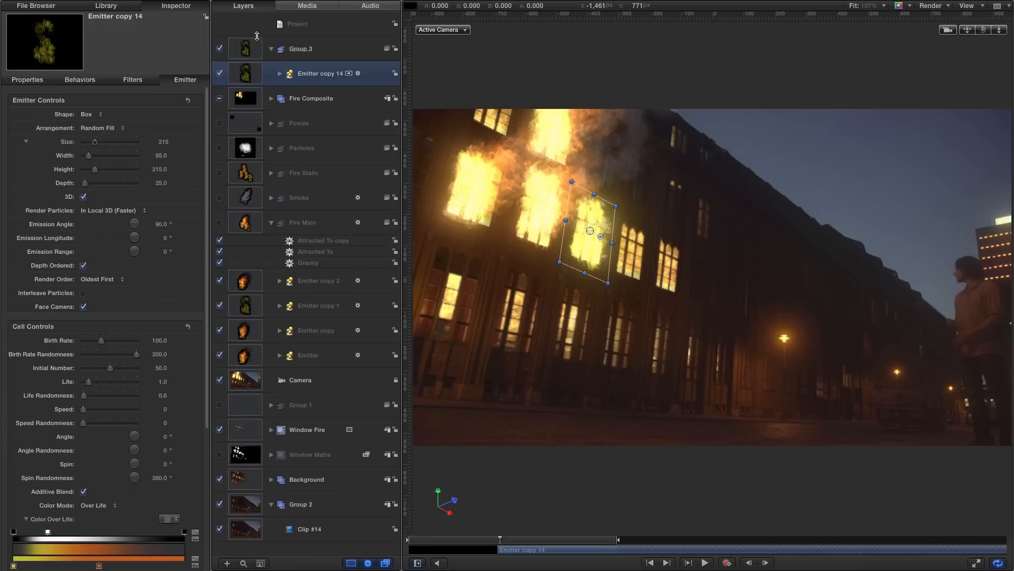
- Rename the new group as Shards and solo it
{"action": "double_click", "coordinate": [299, 52]}
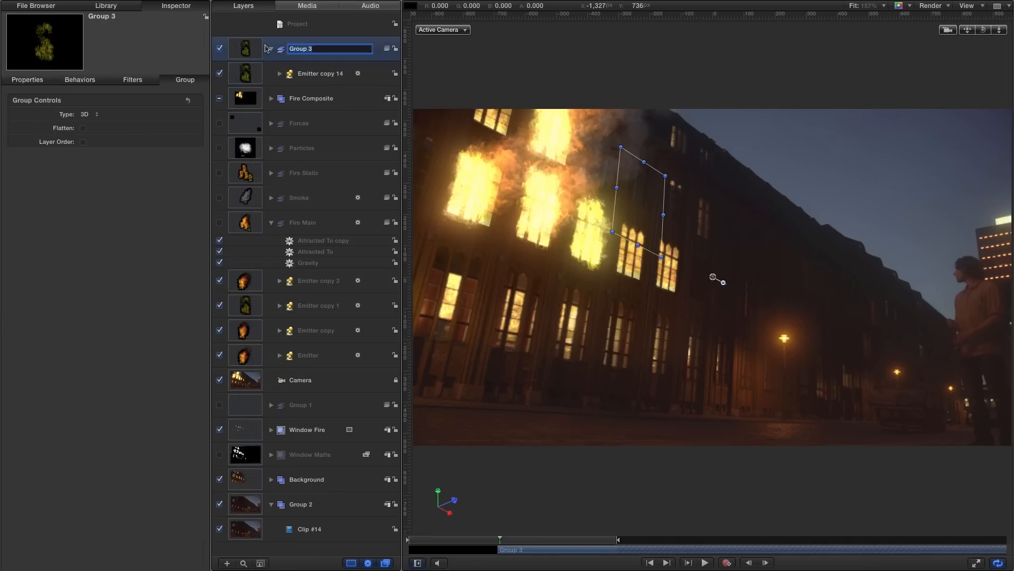
{"action": "type", "text": "Shards"}
{"action": "key", "text": "Return"}
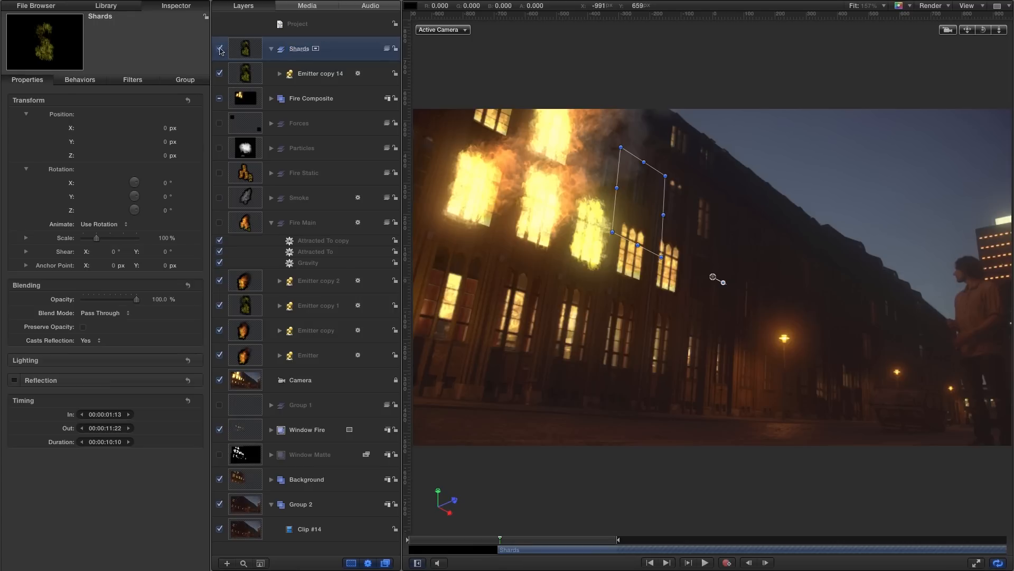
{"action": "left_click", "coordinate": [220, 49], "text": "alt"}
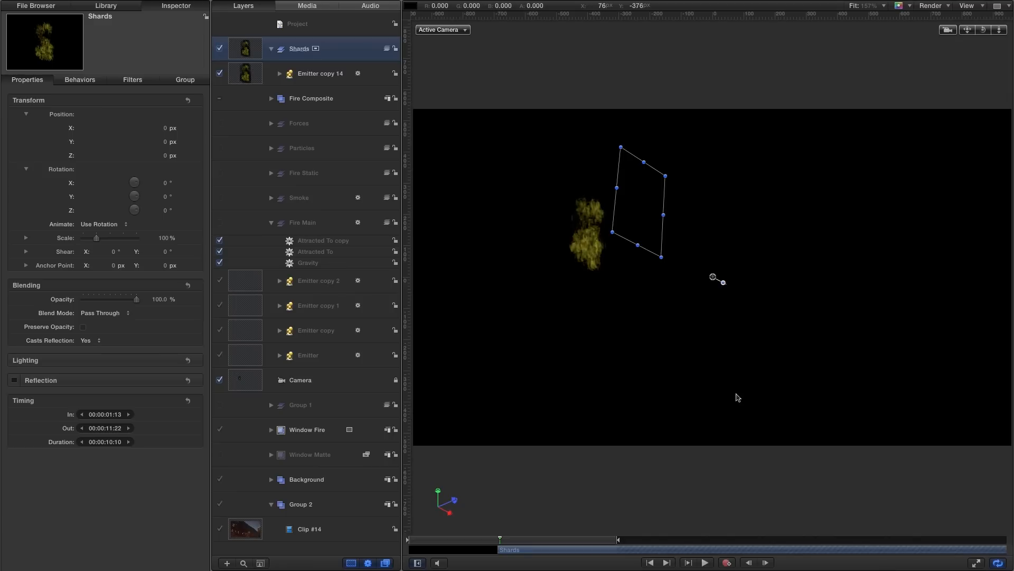
- Select the emitter in the Shards group and search the library's Particle Images content for dust
{"action": "left_click", "coordinate": [239, 75]}
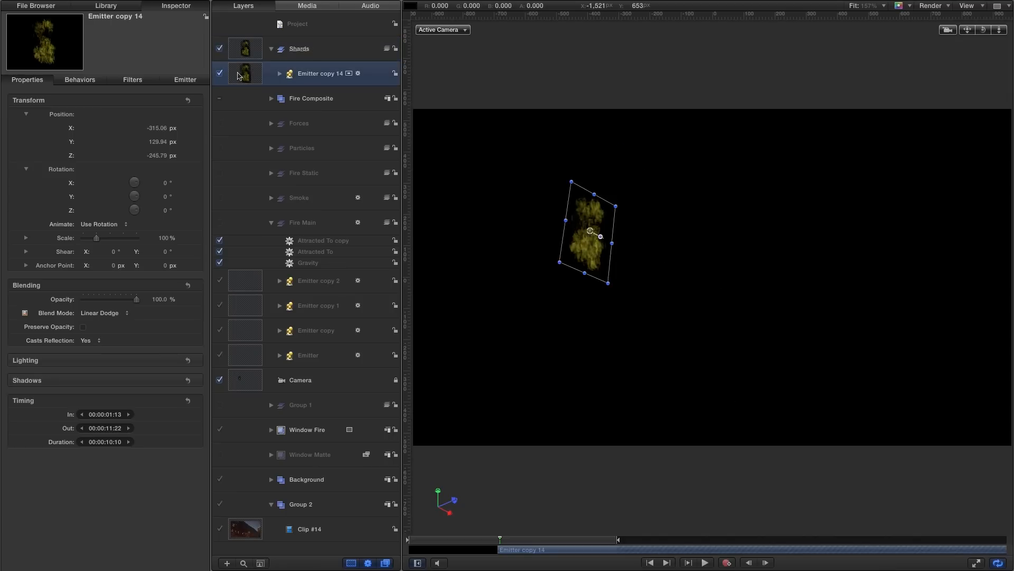
{"action": "left_click", "coordinate": [106, 6]}
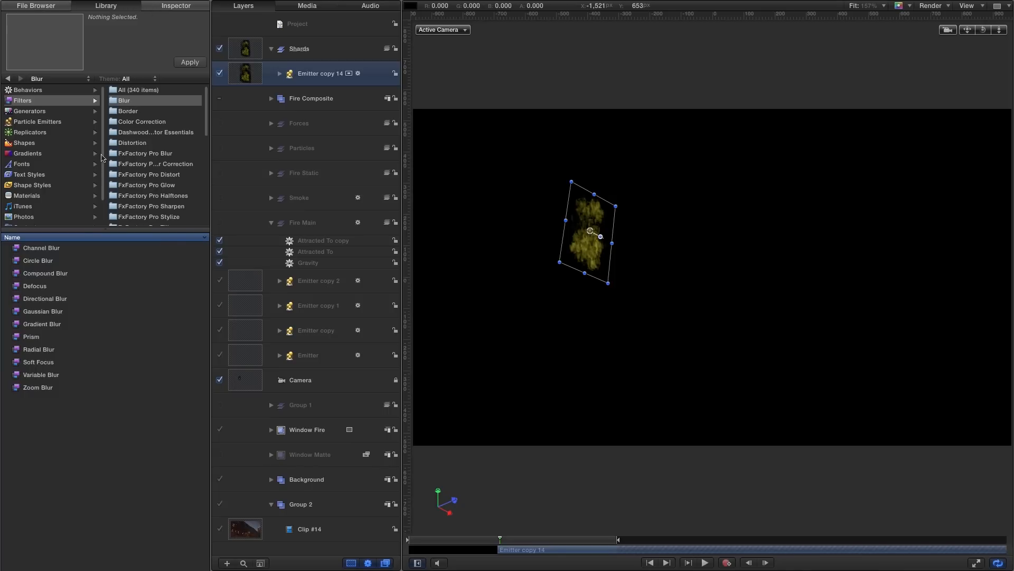
{"action": "scroll", "coordinate": [96, 192], "scroll_direction": "down", "scroll_amount": 2}
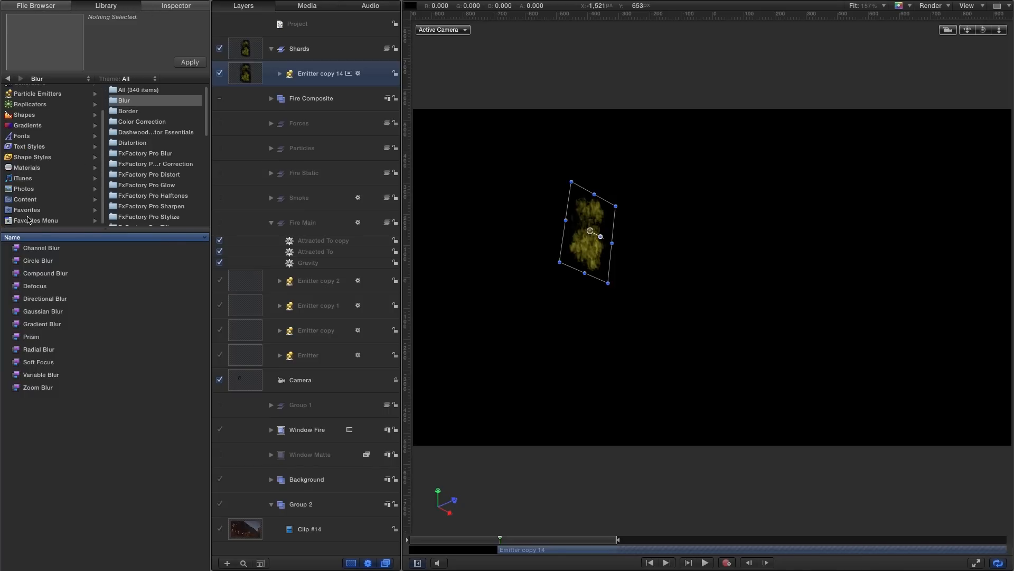
{"action": "left_click", "coordinate": [22, 201]}
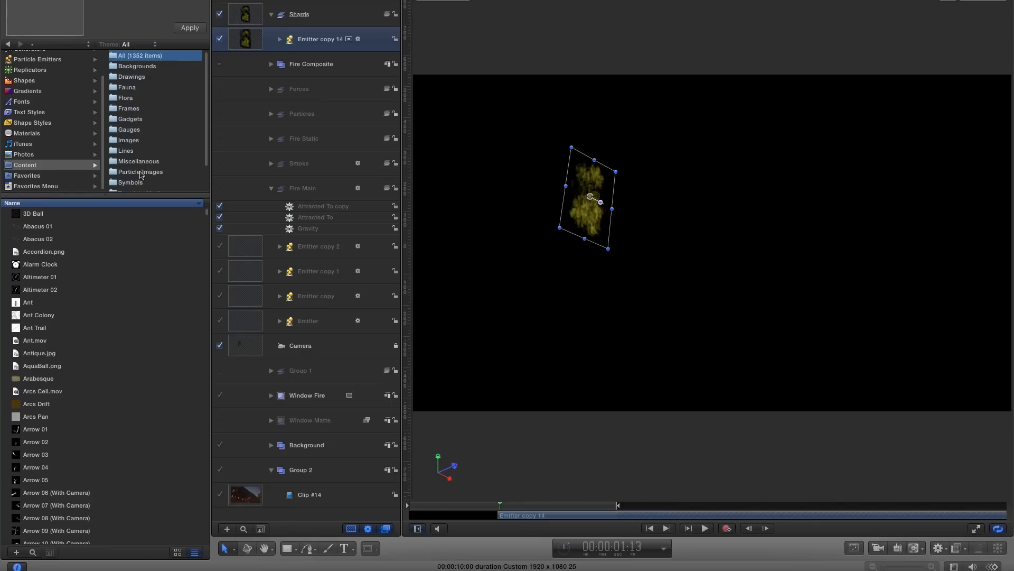
{"action": "left_click", "coordinate": [141, 207]}
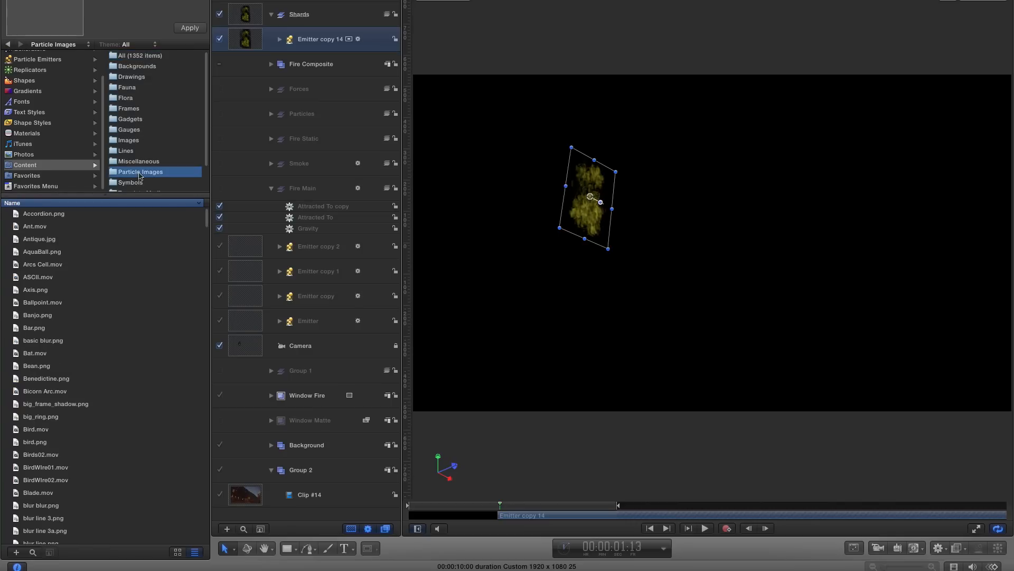
{"action": "left_click", "coordinate": [33, 552]}
{"action": "left_click", "coordinate": [94, 537]}
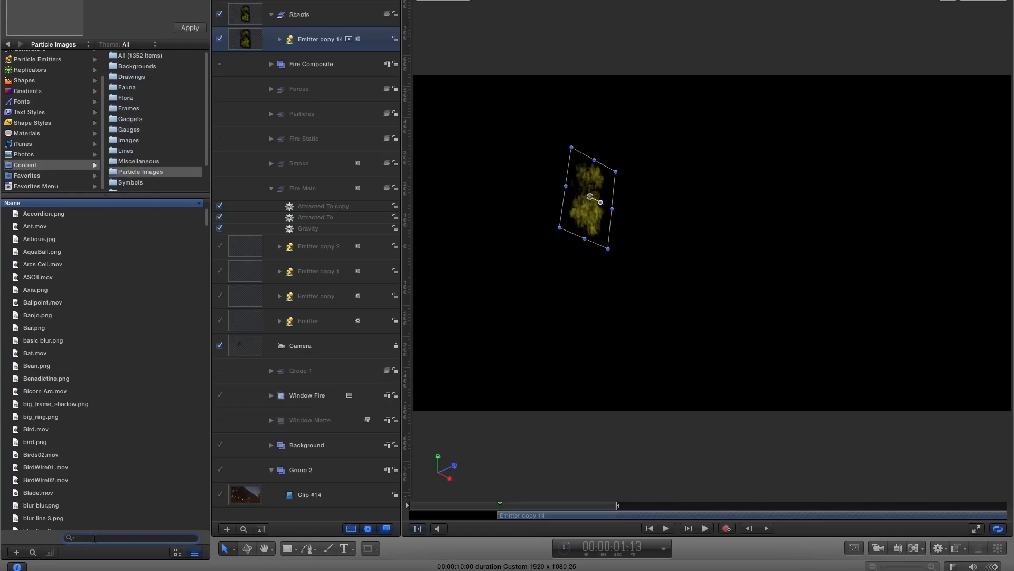
{"action": "type", "text": "dust"}
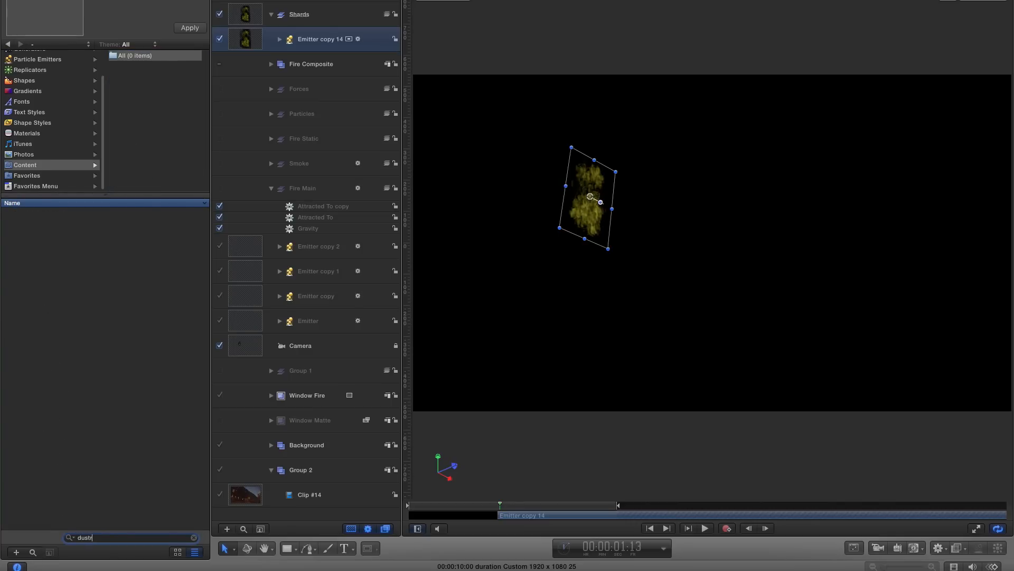
- Add Dust04.png in a new group at the top of the layer list and switch that group from 3D to 2D
{"action": "left_click", "coordinate": [16, 253]}
{"action": "left_click_drag", "start_coordinate": [15, 253], "coordinate": [258, 33]}
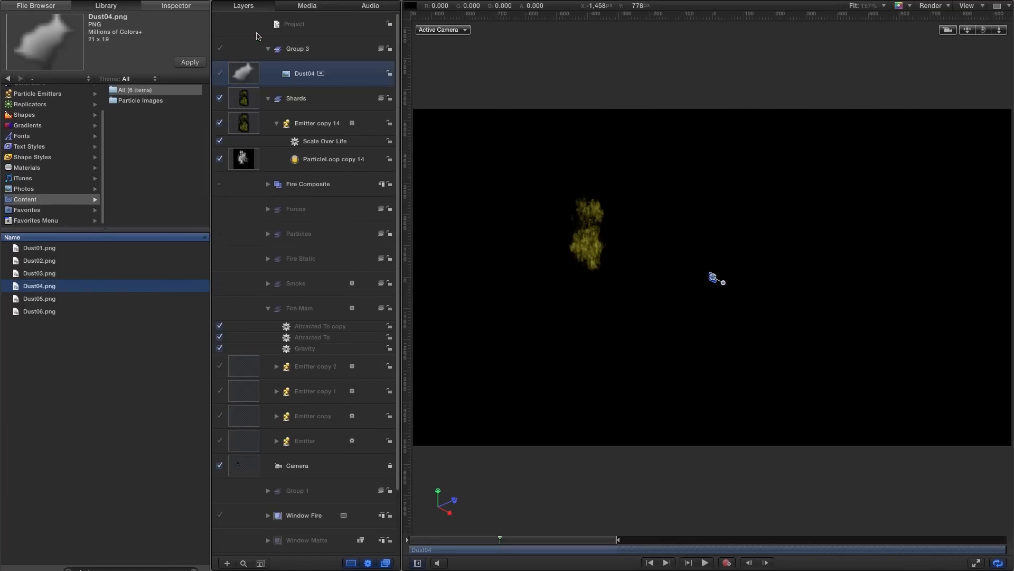
{"action": "left_click", "coordinate": [293, 51]}
{"action": "right_click", "coordinate": [292, 51]}
{"action": "left_click", "coordinate": [321, 169]}
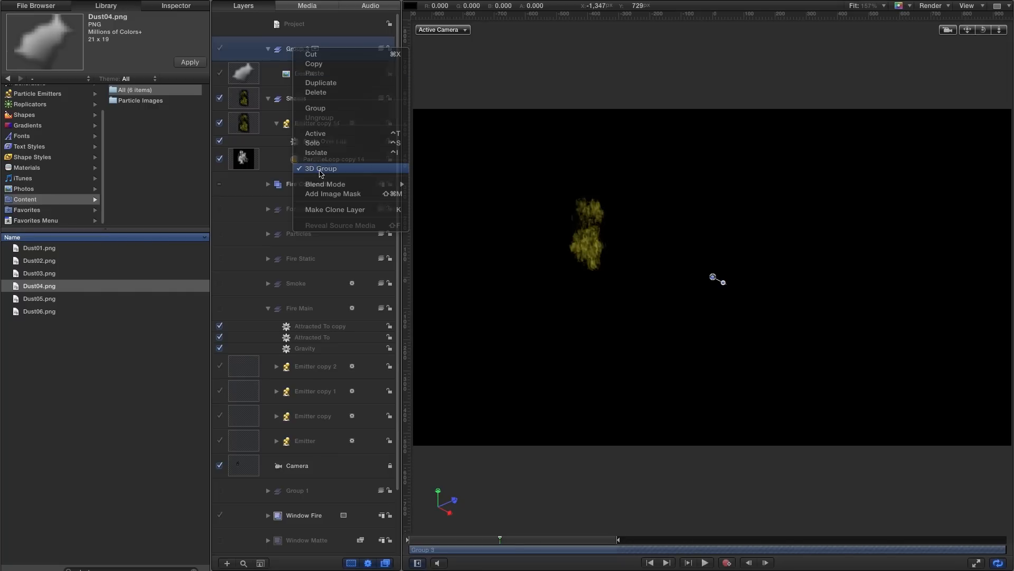
- Replace the particle source of the Shards emitter with Dust04 and check the particles further along the shot
{"action": "left_click", "coordinate": [240, 74]}
{"action": "left_click_drag", "start_coordinate": [239, 74], "coordinate": [294, 160]}
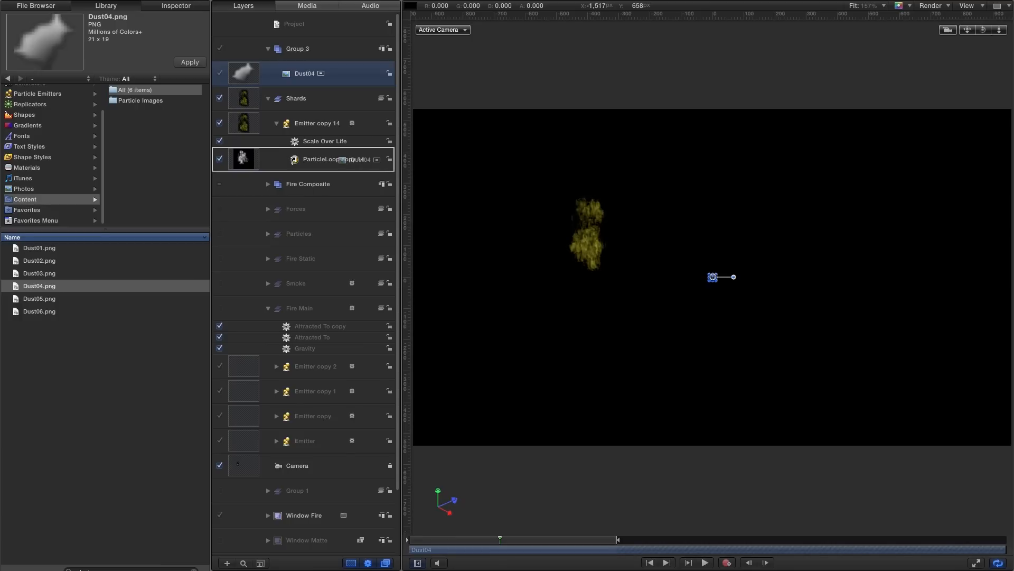
{"action": "left_click", "coordinate": [562, 543]}
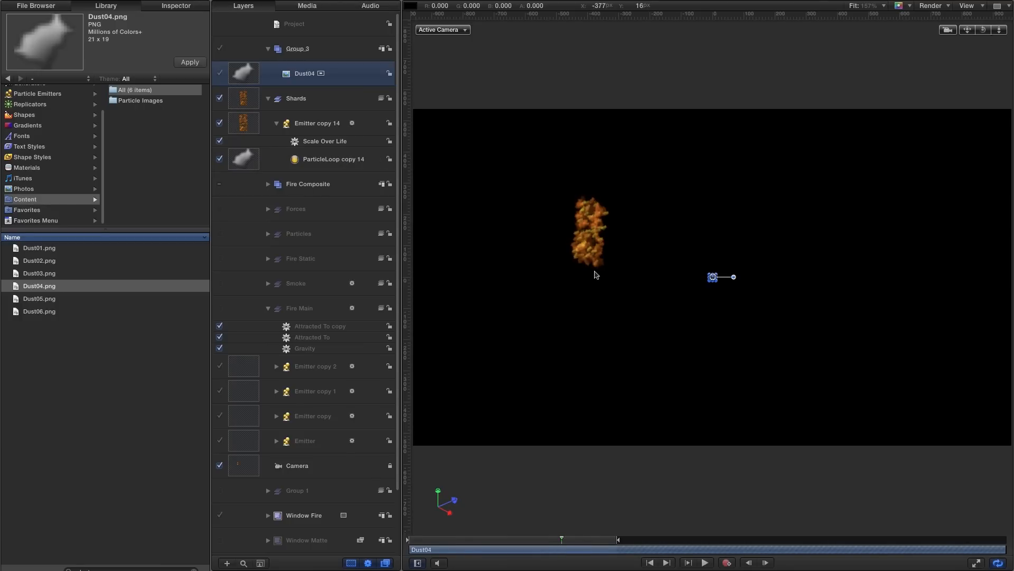
- Keyframe the Shards emitter's Birth Rate at 750 on the emitter's first frame
{"action": "left_click", "coordinate": [245, 128]}
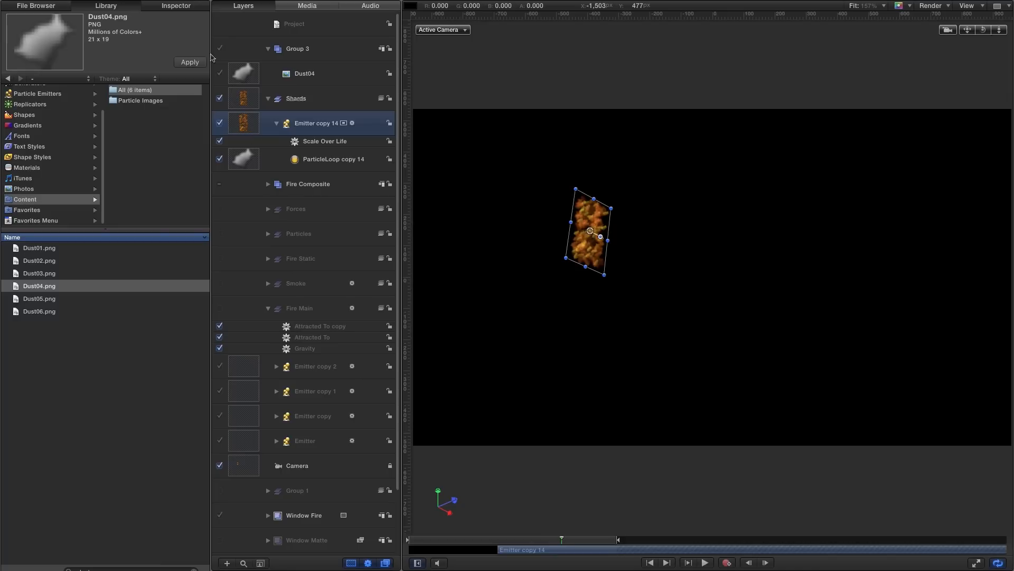
{"action": "left_click", "coordinate": [177, 7]}
{"action": "left_click", "coordinate": [185, 80]}
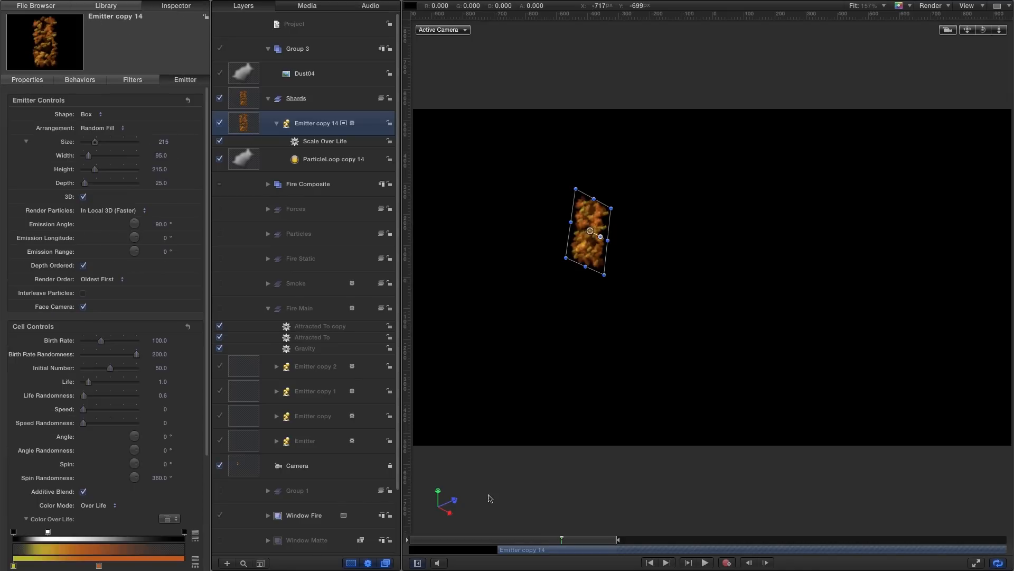
{"action": "left_click_drag", "start_coordinate": [512, 543], "coordinate": [497, 550]}
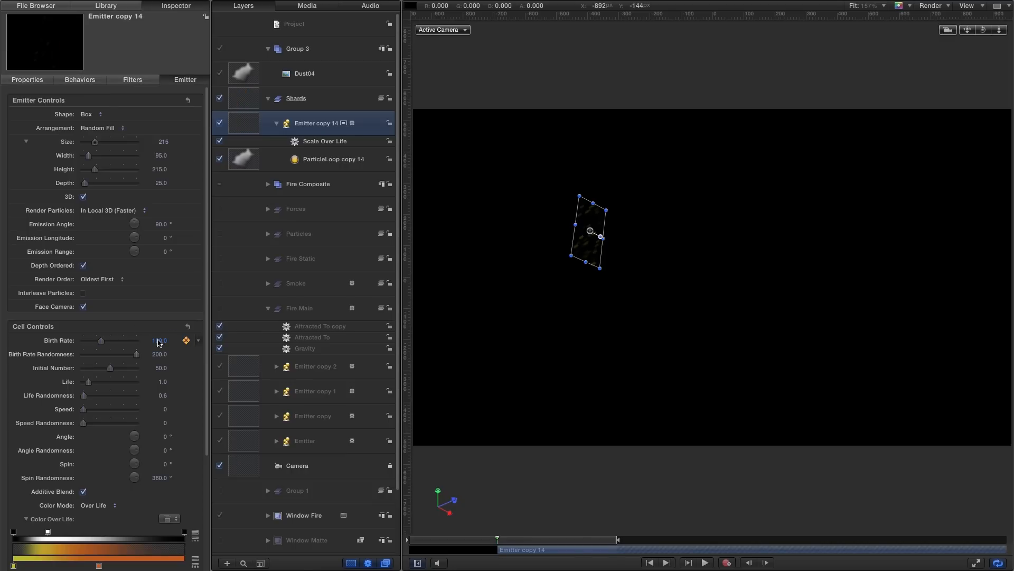
{"action": "double_click", "coordinate": [160, 340]}
{"action": "type", "text": "750"}
{"action": "key", "text": "Return"}
- Keyframe the emitter's Birth Rate at 0 just after its first frame so the particles emit as a burst
{"action": "left_click", "coordinate": [767, 562]}
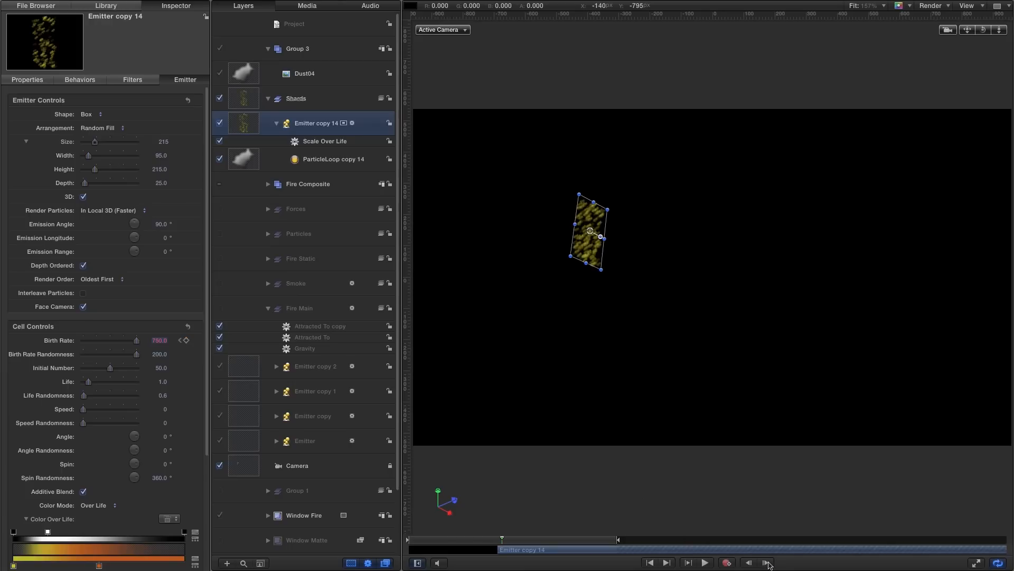
{"action": "double_click", "coordinate": [160, 342]}
{"action": "type", "text": "0"}
{"action": "key", "text": "Return"}
{"action": "key", "text": "Left"}
- Set the emitter's Initial Number and Birth Rate Randomness to 0 and play back the burst
{"action": "left_click_drag", "start_coordinate": [110, 368], "coordinate": [29, 372]}
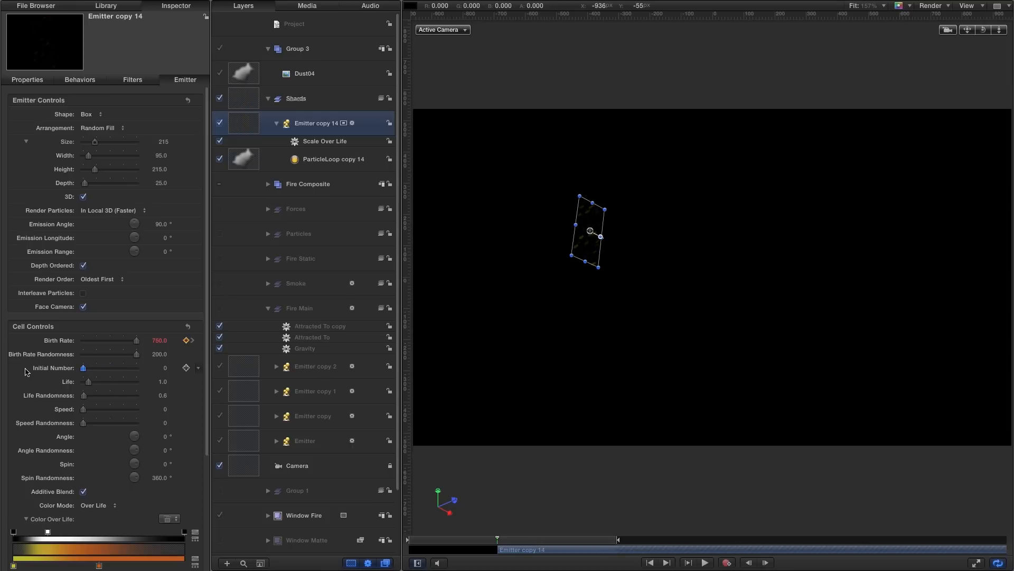
{"action": "left_click_drag", "start_coordinate": [137, 354], "coordinate": [2, 360]}
{"action": "left_click", "coordinate": [705, 563]}
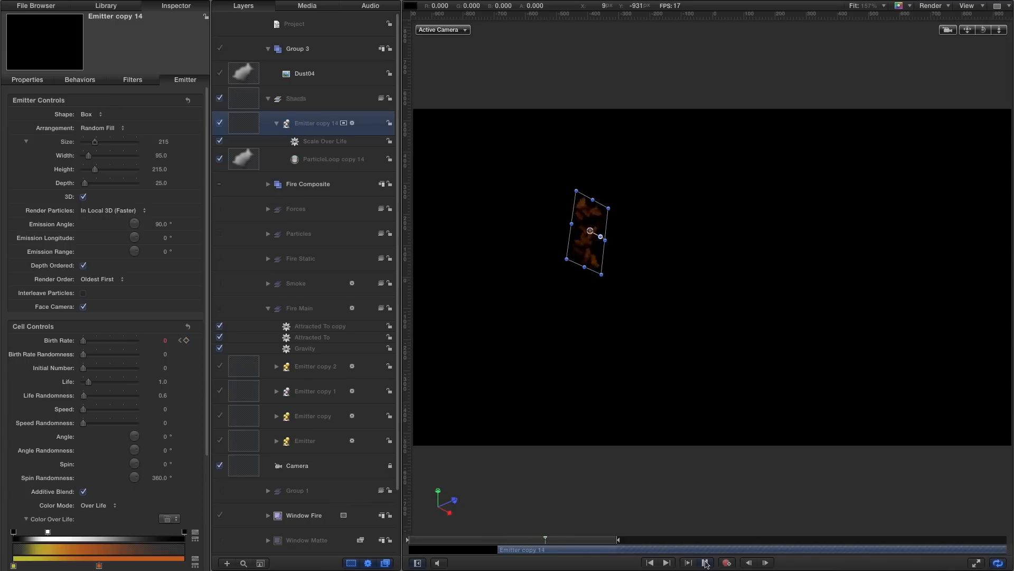
{"action": "left_click", "coordinate": [706, 563]}
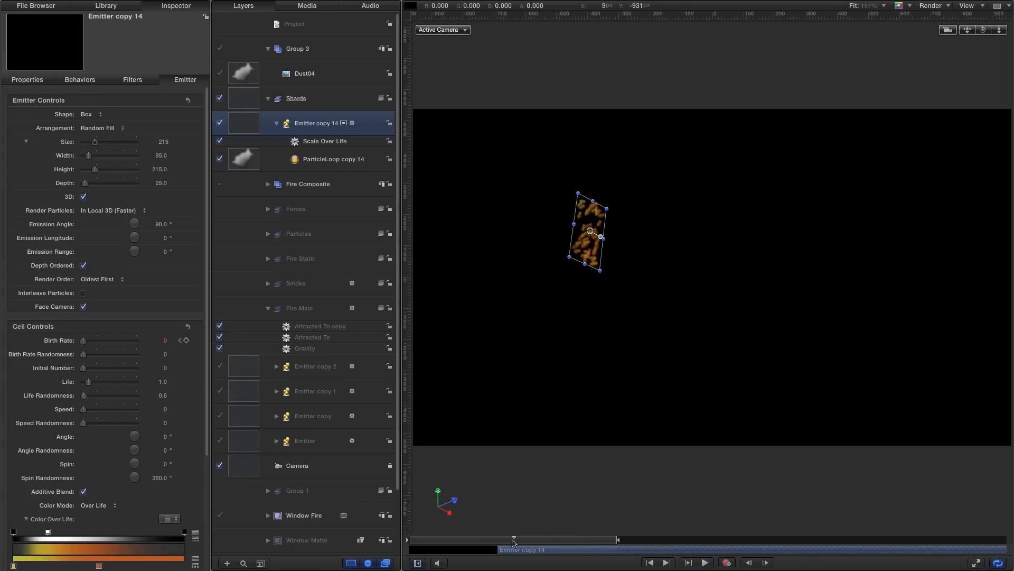
- Set the particles' Life to 2.5 and Life Randomness to 2
{"action": "left_click", "coordinate": [163, 381]}
{"action": "type", "text": "2.5"}
{"action": "key", "text": "Return"}
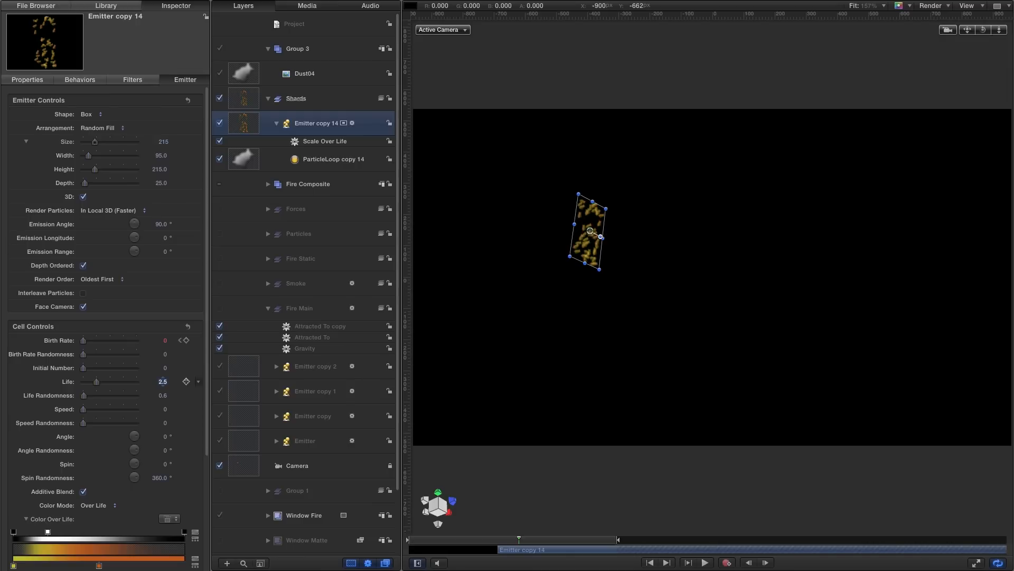
{"action": "left_click", "coordinate": [163, 396]}
{"action": "type", "text": "2"}
{"action": "key", "text": "Return"}
- Set the particles' Speed to 200 and Speed Randomness to 50
{"action": "left_click", "coordinate": [164, 409]}
{"action": "type", "text": "200"}
{"action": "key", "text": "Tab"}
{"action": "type", "text": "50"}
{"action": "key", "text": "Return"}
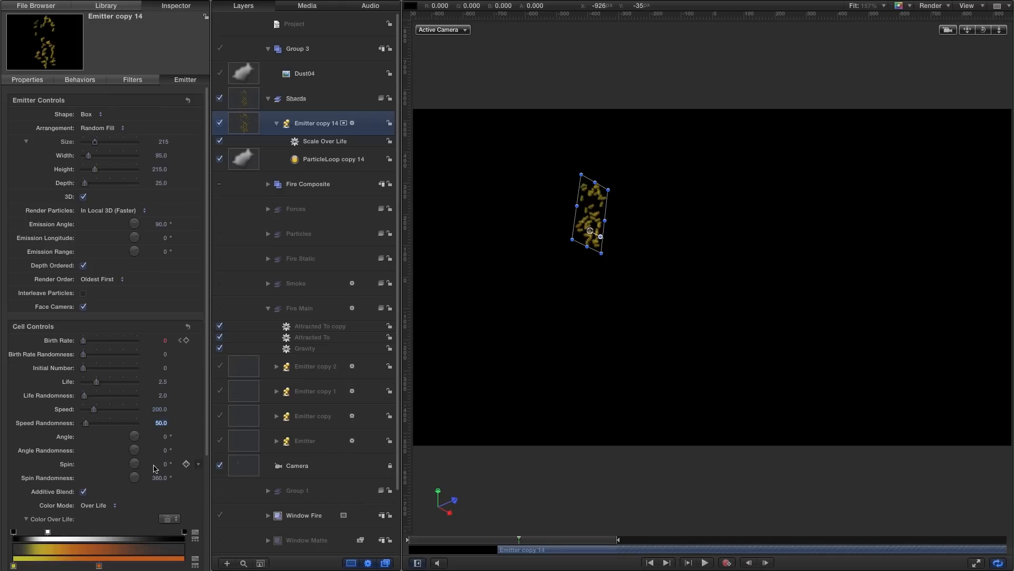
- Set the particles' Angle Randomness to 720°, Spin to 360° and Spin Randomness to 60°
{"action": "left_click", "coordinate": [167, 451]}
{"action": "type", "text": "720"}
{"action": "key", "text": "Return"}
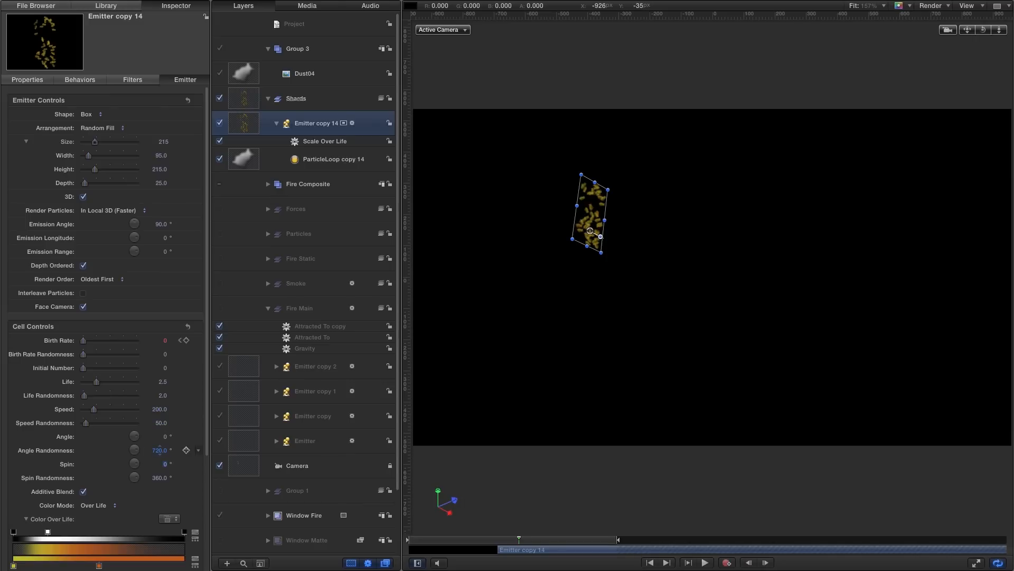
{"action": "type", "text": "36"}
{"action": "key", "text": "Tab"}
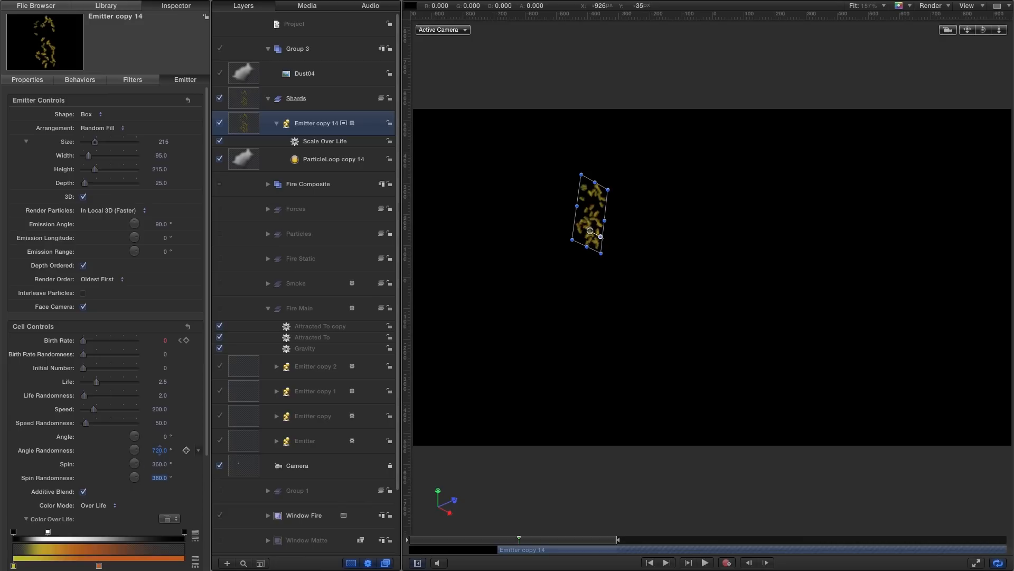
{"action": "type", "text": "60"}
{"action": "key", "text": "Return"}
- Set the particles' Scale to 50% and Scale Randomness to 50
{"action": "scroll", "coordinate": [159, 450], "scroll_direction": "down", "scroll_amount": 8}
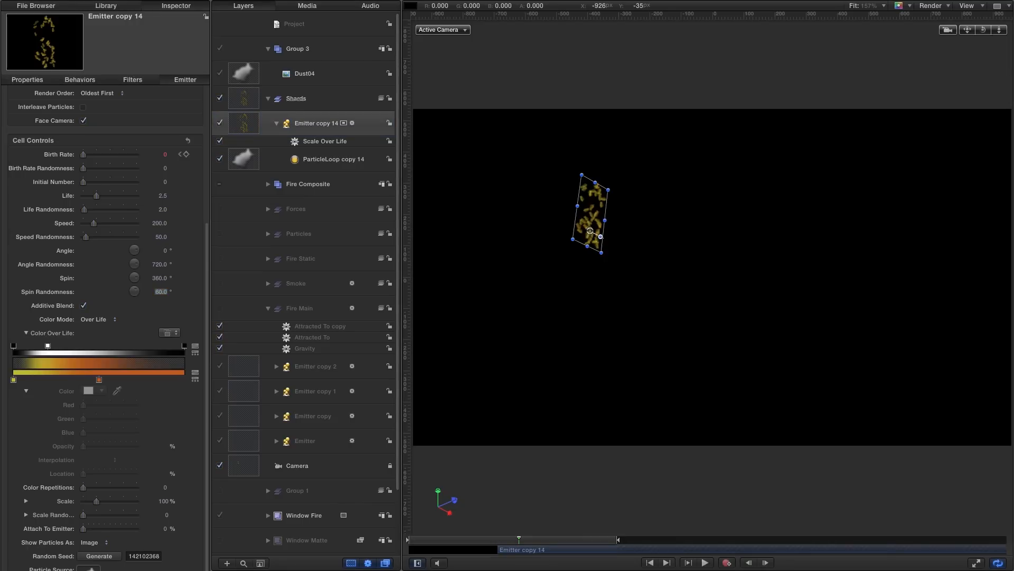
{"action": "left_click", "coordinate": [165, 501]}
{"action": "type", "text": "50"}
{"action": "key", "text": "Return"}
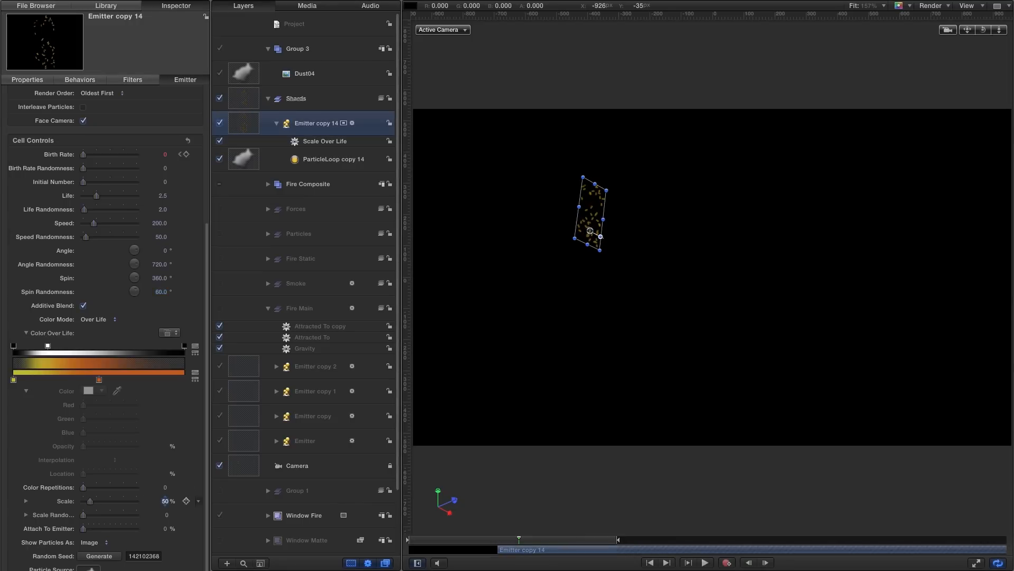
{"action": "key", "text": "Tab"}
{"action": "type", "text": "50"}
{"action": "key", "text": "Return"}
- Recolor the first Color Over Life tag to pale cream, about Red 0.86, Green 0.83, Blue 0.65
{"action": "left_click", "coordinate": [14, 381]}
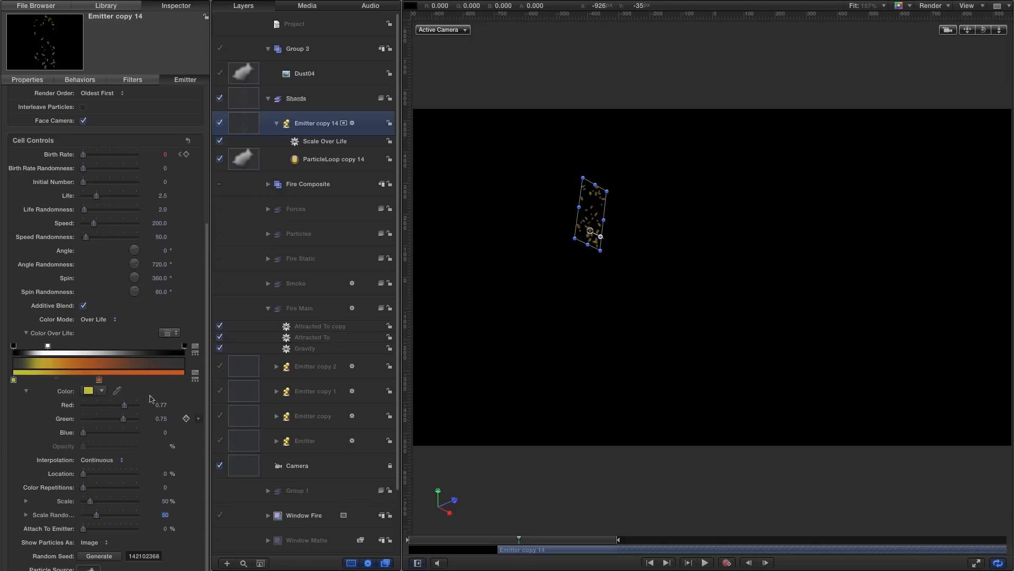
{"action": "left_click", "coordinate": [89, 391]}
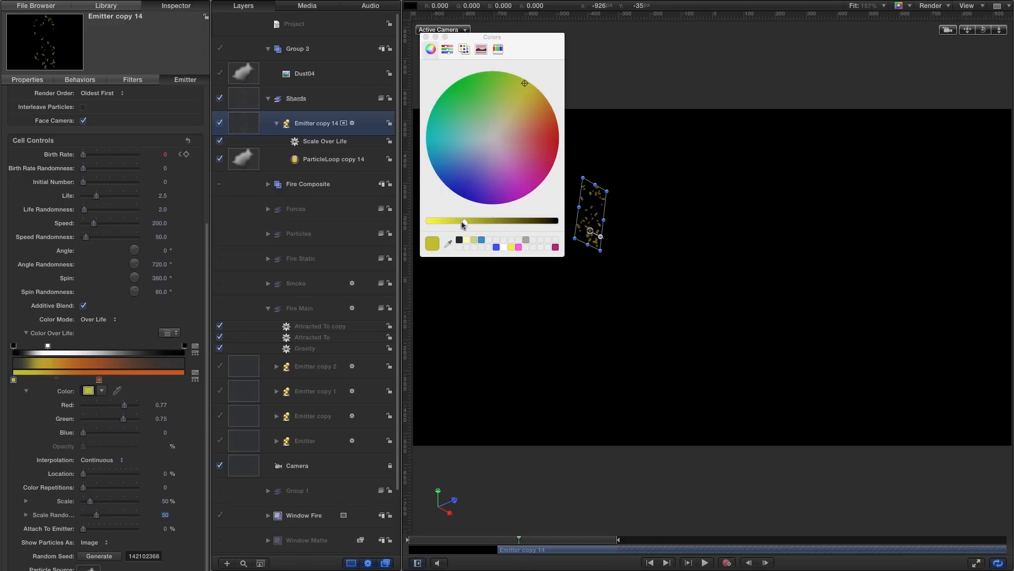
{"action": "left_click", "coordinate": [518, 90]}
{"action": "left_click_drag", "start_coordinate": [517, 90], "coordinate": [504, 124]}
{"action": "left_click_drag", "start_coordinate": [463, 222], "coordinate": [450, 226]}
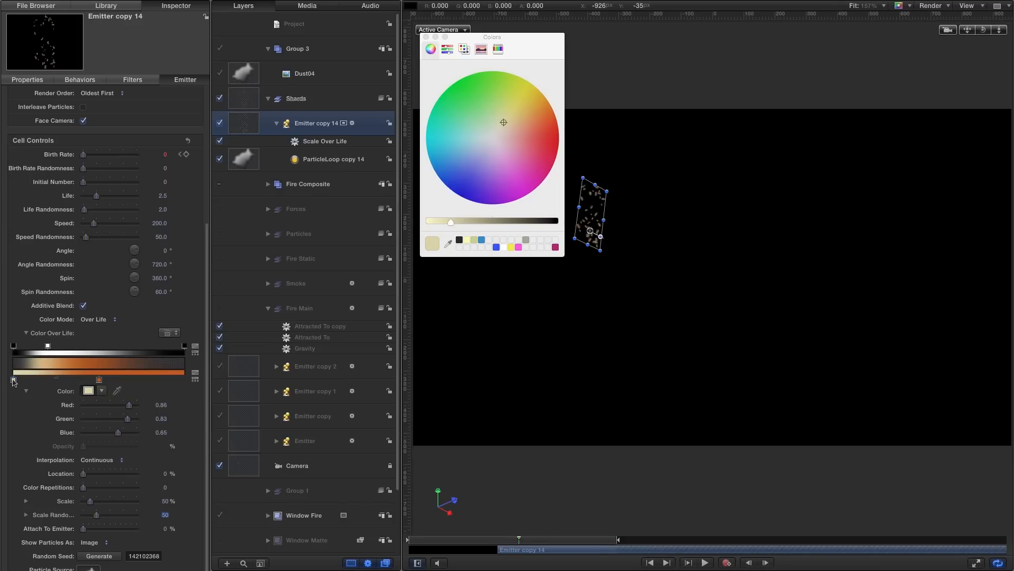
- Duplicate the cream color tag to about 54% and the orange tag to 100% of the Color Over Life gradient
{"action": "left_click_drag", "start_coordinate": [13, 381], "coordinate": [107, 386]}
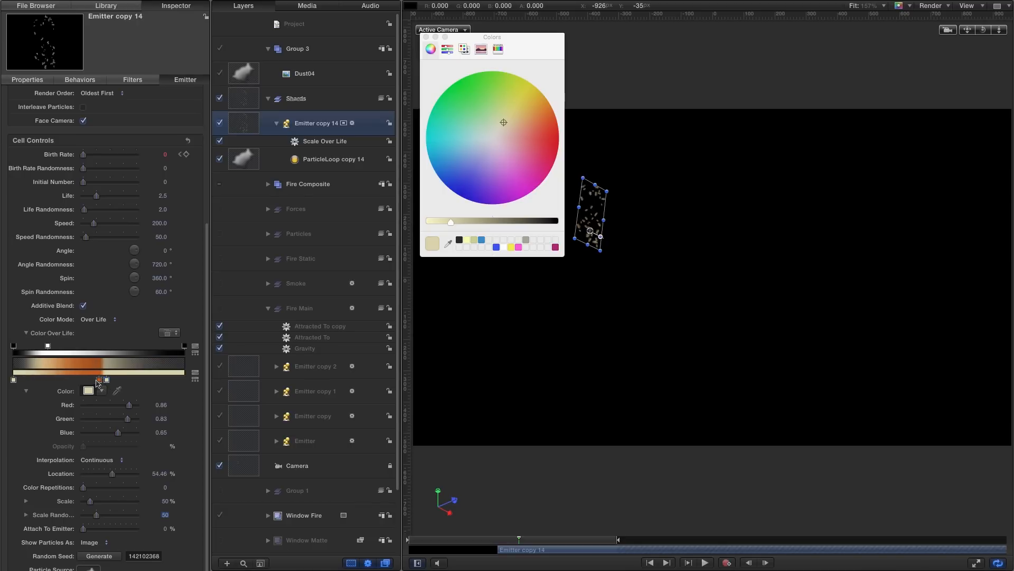
{"action": "left_click", "coordinate": [99, 380]}
{"action": "left_click_drag", "start_coordinate": [99, 382], "coordinate": [186, 386]}
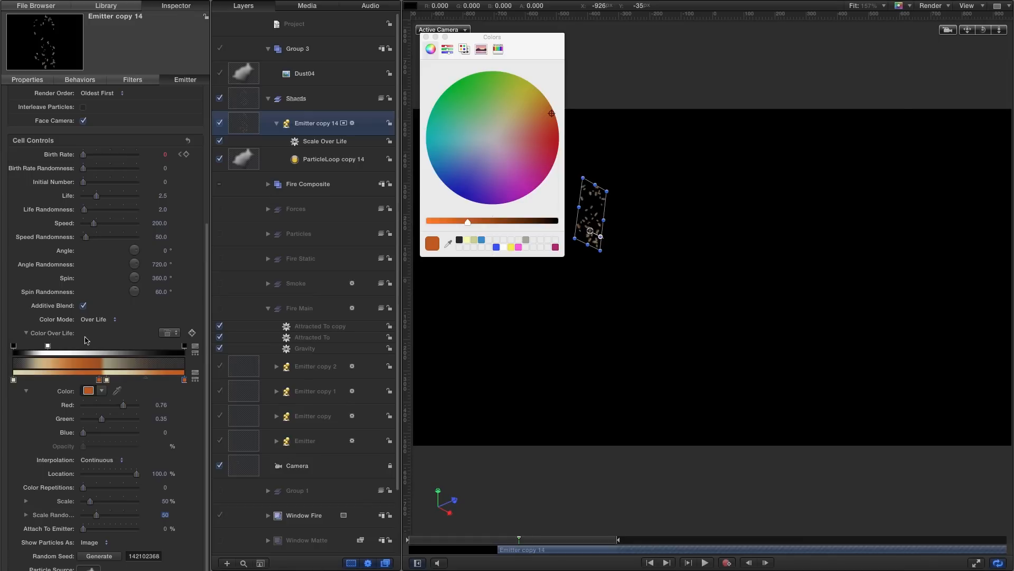
{"action": "left_click", "coordinate": [427, 36]}
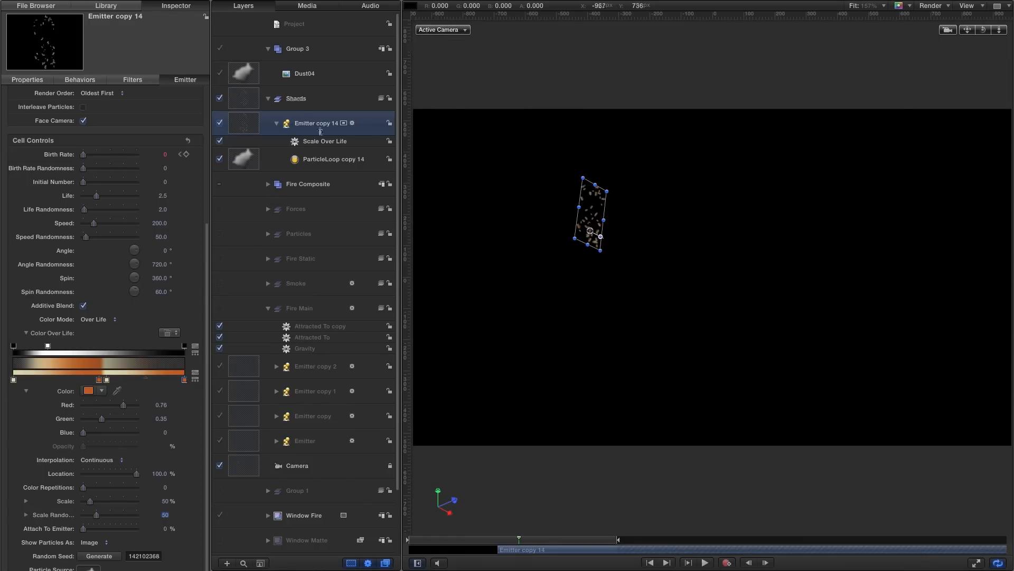
- Remove the gradient's 0% opacity tag at the start and adjust the location of the 100% opacity tag
{"action": "left_click", "coordinate": [13, 346]}
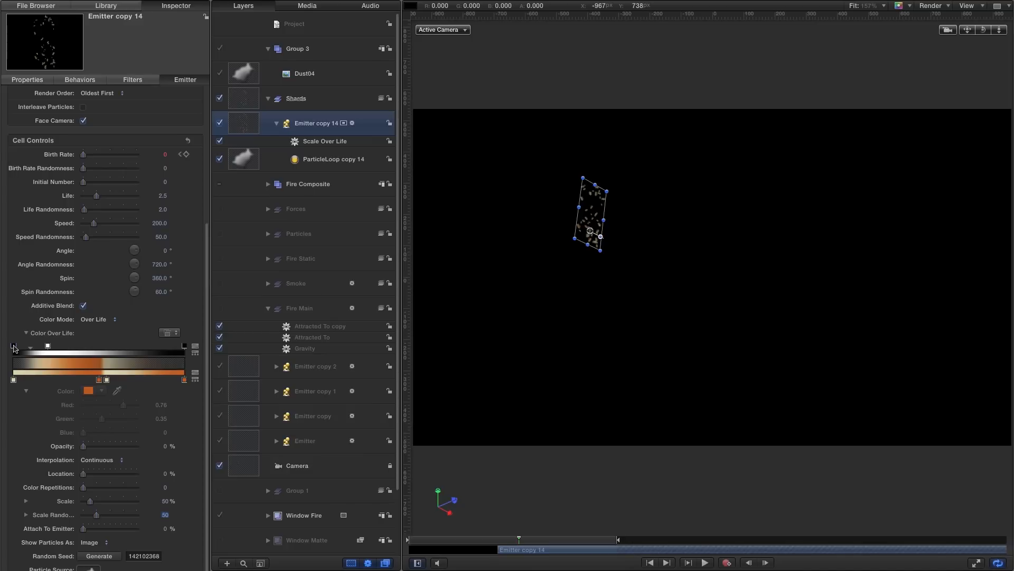
{"action": "left_click_drag", "start_coordinate": [14, 348], "coordinate": [13, 314]}
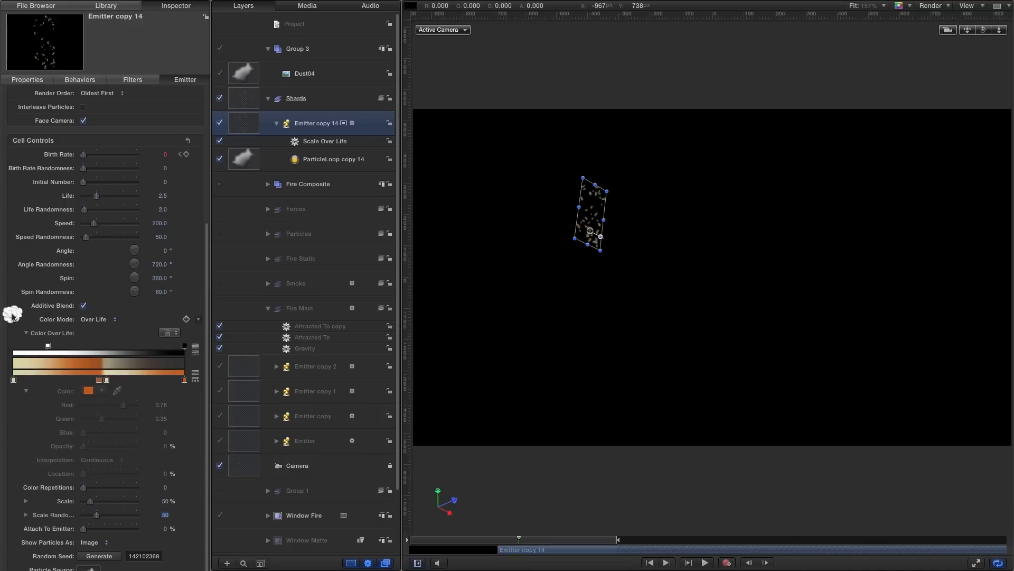
{"action": "left_click", "coordinate": [48, 346]}
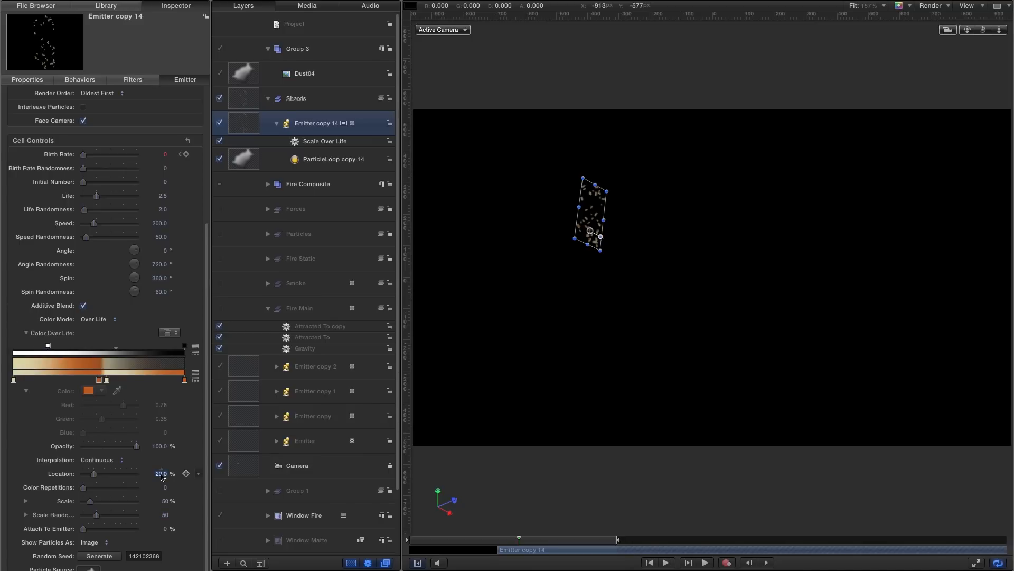
{"action": "left_click_drag", "start_coordinate": [161, 474], "coordinate": [172, 475]}
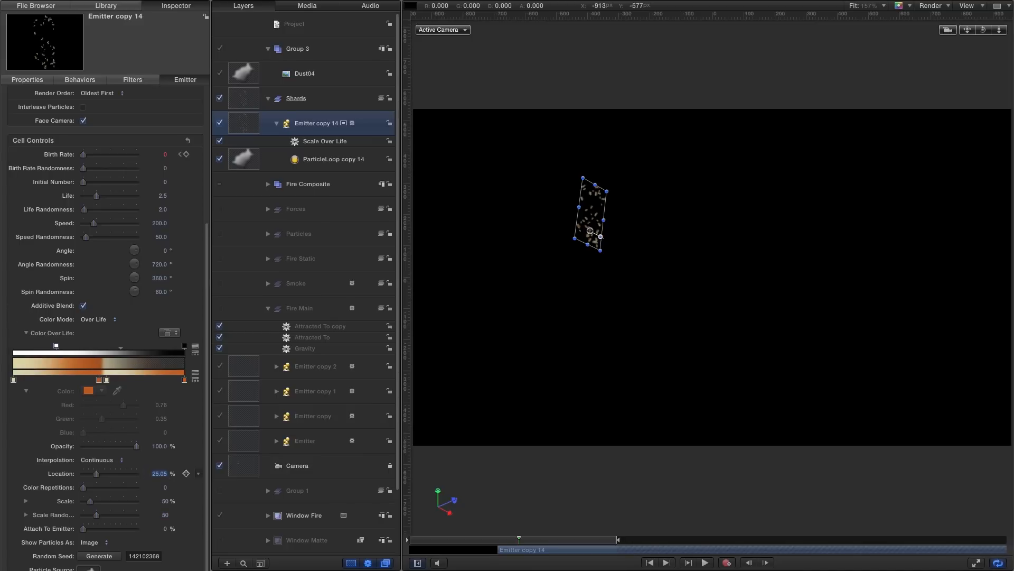
- Delete the Scale Over Life behavior from the Shards emitter
{"action": "left_click", "coordinate": [317, 141]}
{"action": "right_click", "coordinate": [319, 140]}
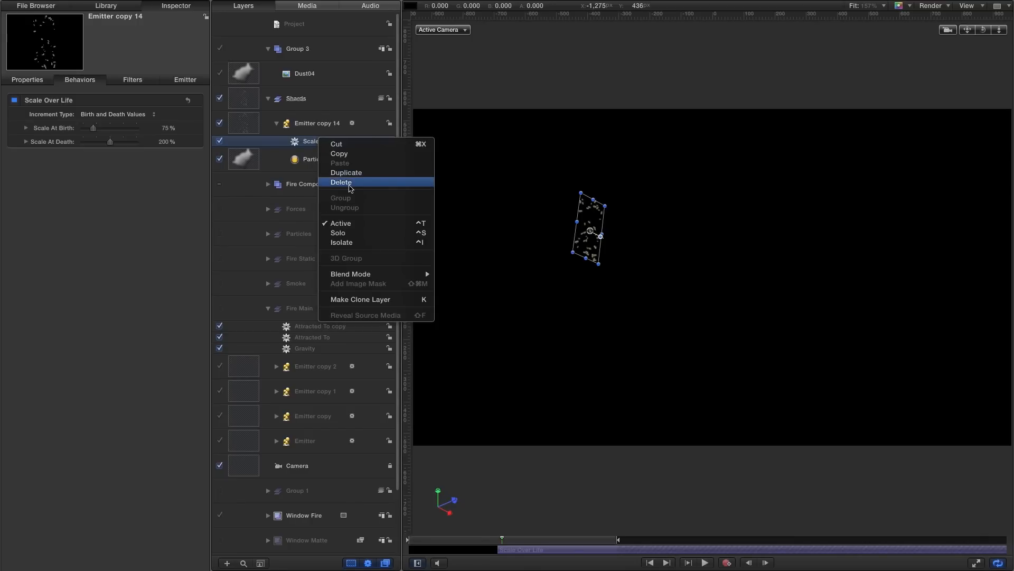
{"action": "left_click", "coordinate": [342, 182]}
- Set the Shards emitter's Emission Angle to 0° and Emission Range to 90°
{"action": "left_click", "coordinate": [239, 120]}
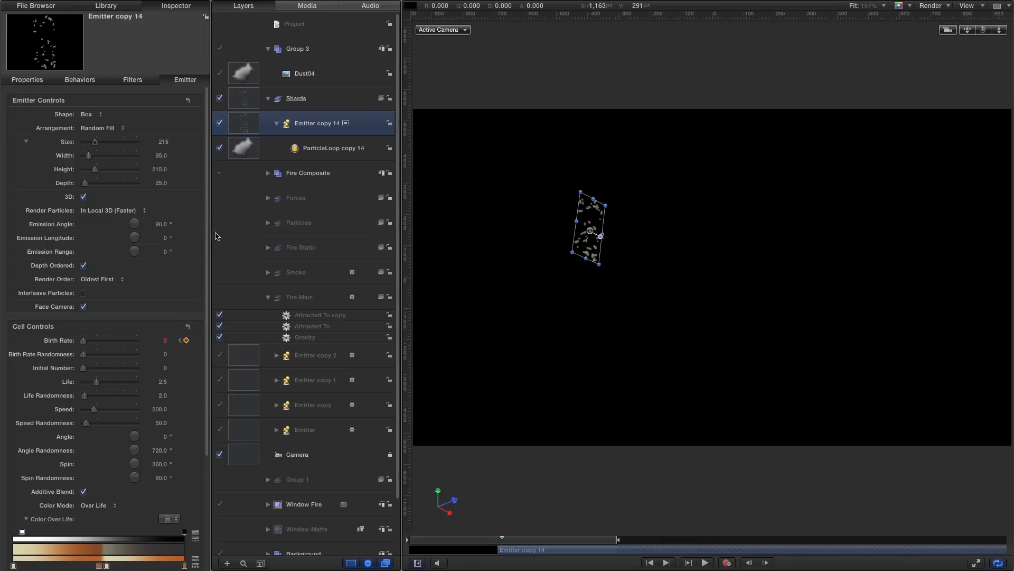
{"action": "left_click", "coordinate": [160, 224]}
{"action": "type", "text": "0"}
{"action": "key", "text": "Return"}
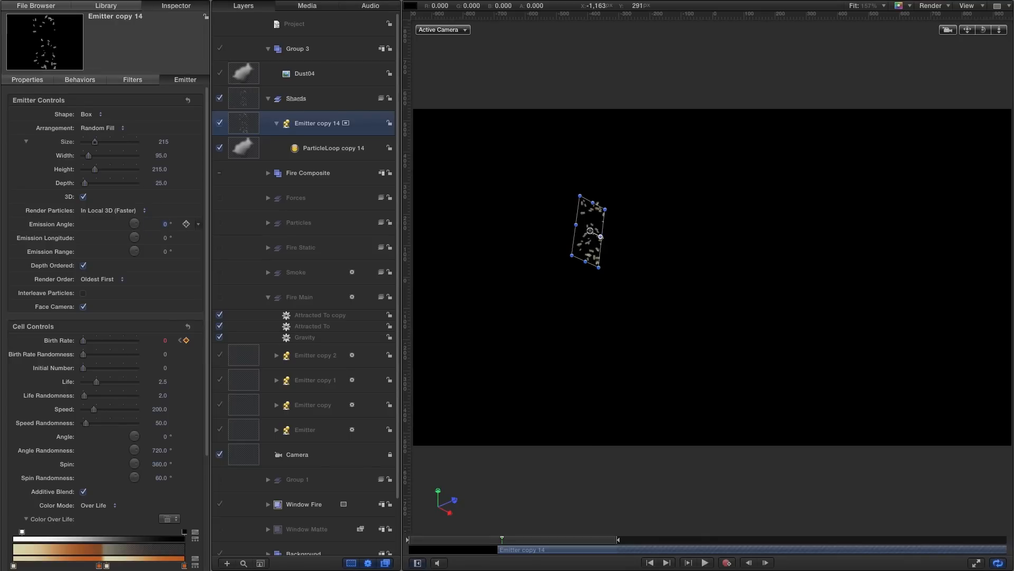
{"action": "left_click", "coordinate": [166, 252]}
{"action": "type", "text": "90"}
{"action": "key", "text": "Return"}
- Start the play range shortly before the emitter begins and play back the debris burst
{"action": "left_click_drag", "start_coordinate": [502, 539], "coordinate": [480, 540]}
{"action": "key", "text": "alt+super+i"}
{"action": "key", "text": "space"}
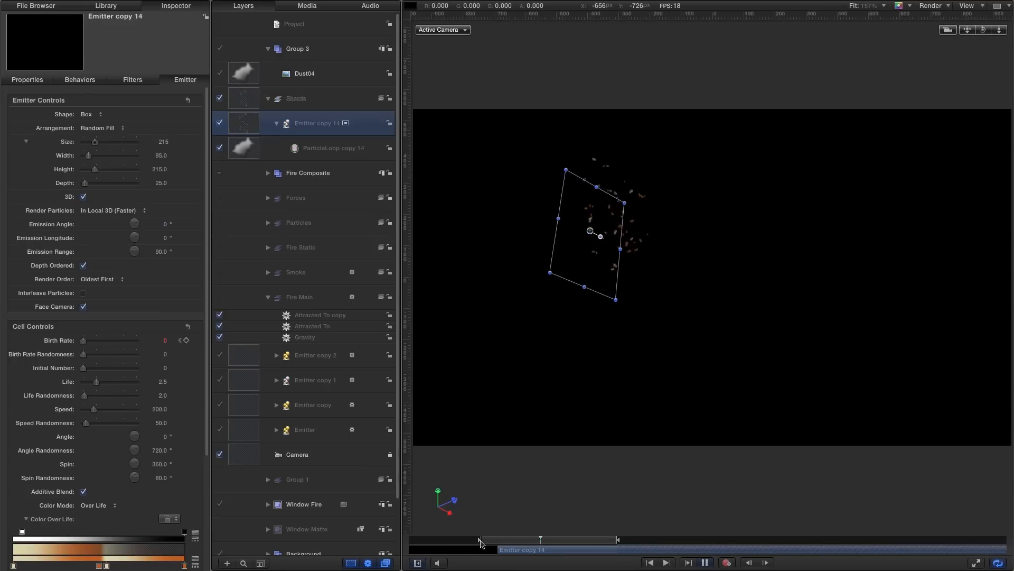
{"action": "key", "text": "space"}
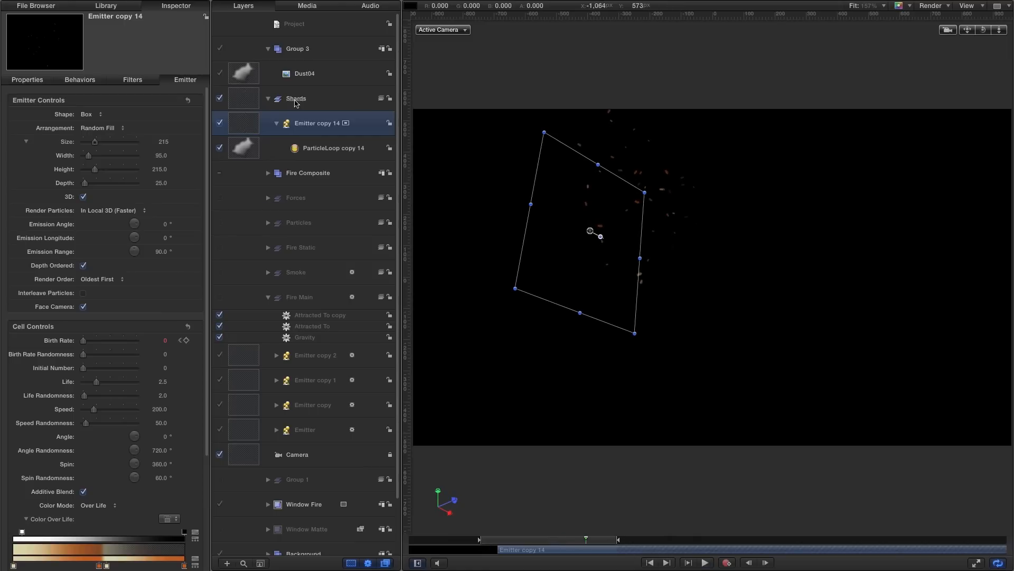
- Clear the library's dust search and add the Gravity simulation behavior to the Shards emitter
{"action": "left_click", "coordinate": [104, 6]}
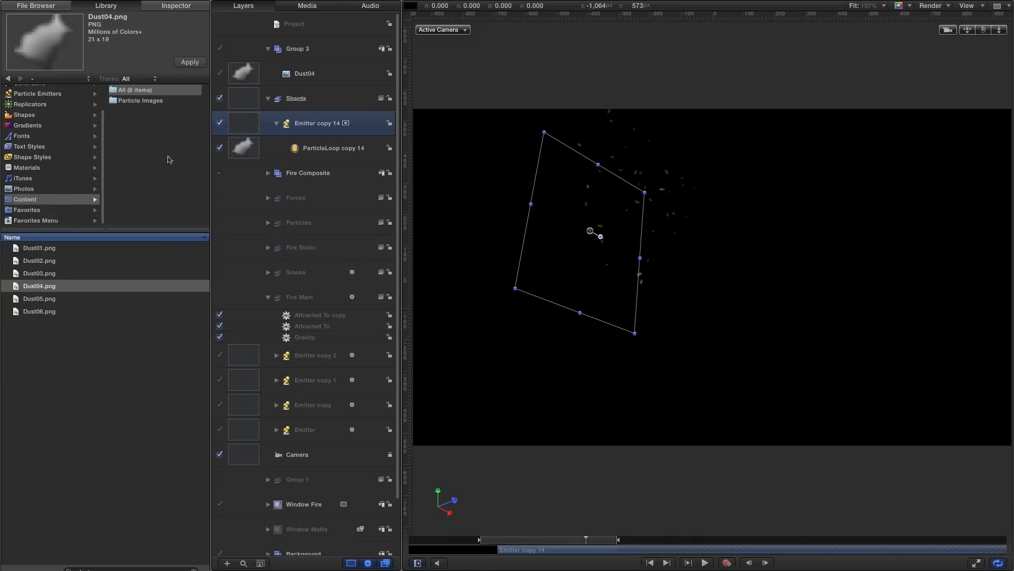
{"action": "left_click_drag", "start_coordinate": [102, 152], "coordinate": [108, 56]}
{"action": "left_click", "coordinate": [24, 56]}
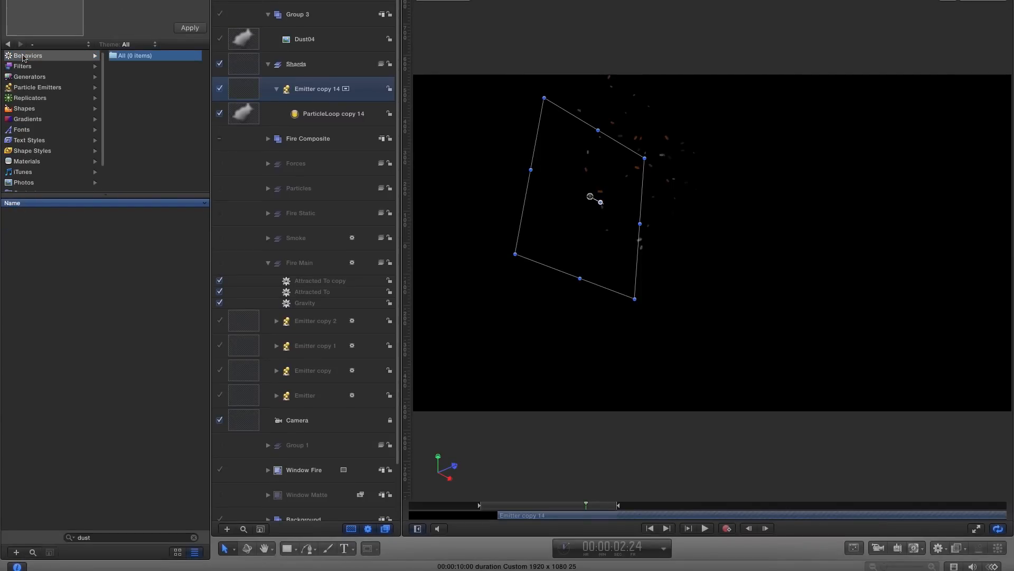
{"action": "left_click", "coordinate": [194, 536]}
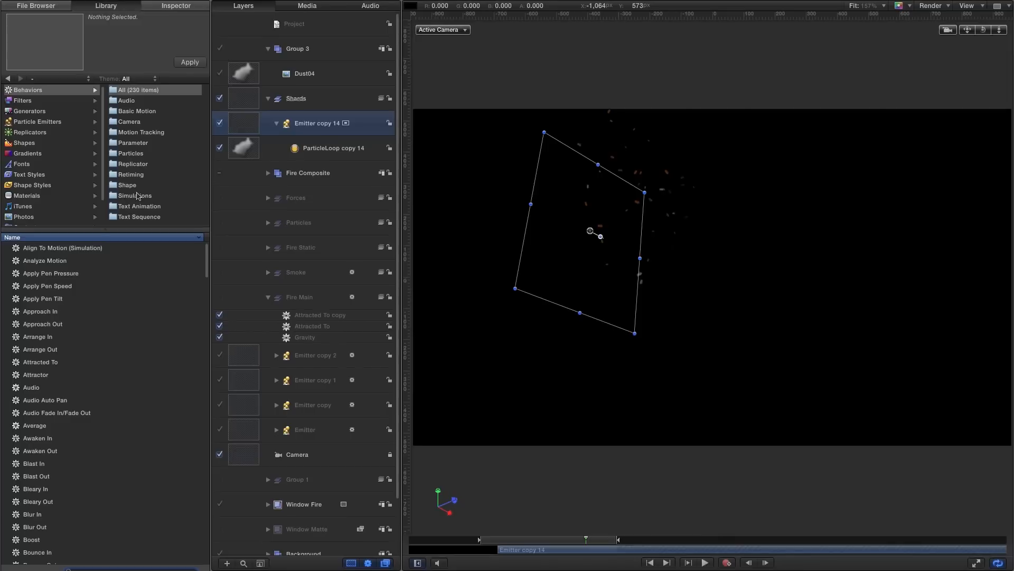
{"action": "left_click", "coordinate": [137, 196]}
{"action": "left_click_drag", "start_coordinate": [28, 336], "coordinate": [245, 140]}
- Set the Gravity behavior's Acceleration to 100 and play back the falling debris within the play range
{"action": "left_click", "coordinate": [174, 6]}
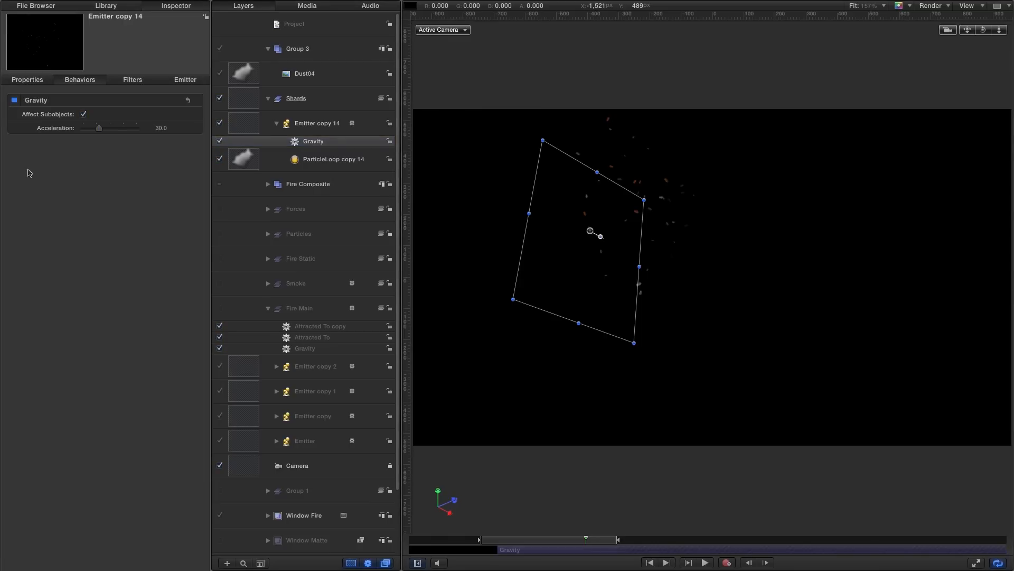
{"action": "left_click", "coordinate": [161, 128]}
{"action": "type", "text": "100"}
{"action": "key", "text": "Return"}
{"action": "left_click", "coordinate": [650, 563]}
{"action": "left_click", "coordinate": [706, 563]}
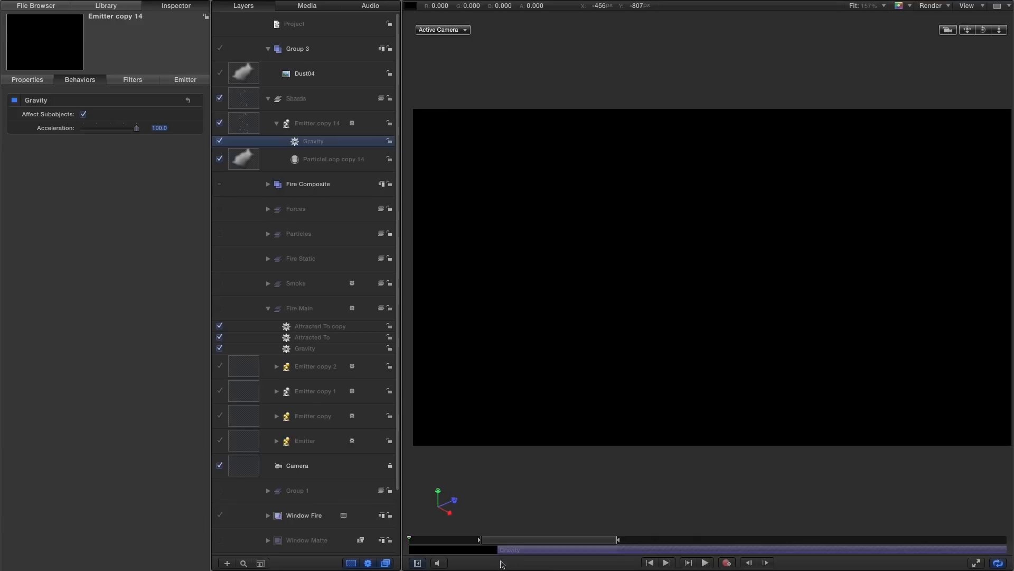
{"action": "left_click", "coordinate": [488, 540]}
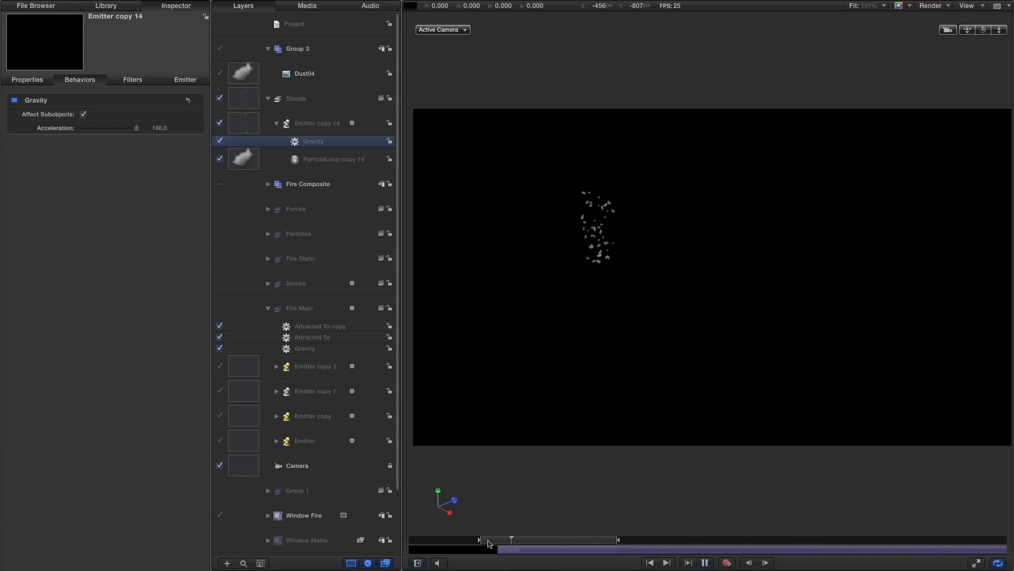
{"action": "key", "text": "space"}
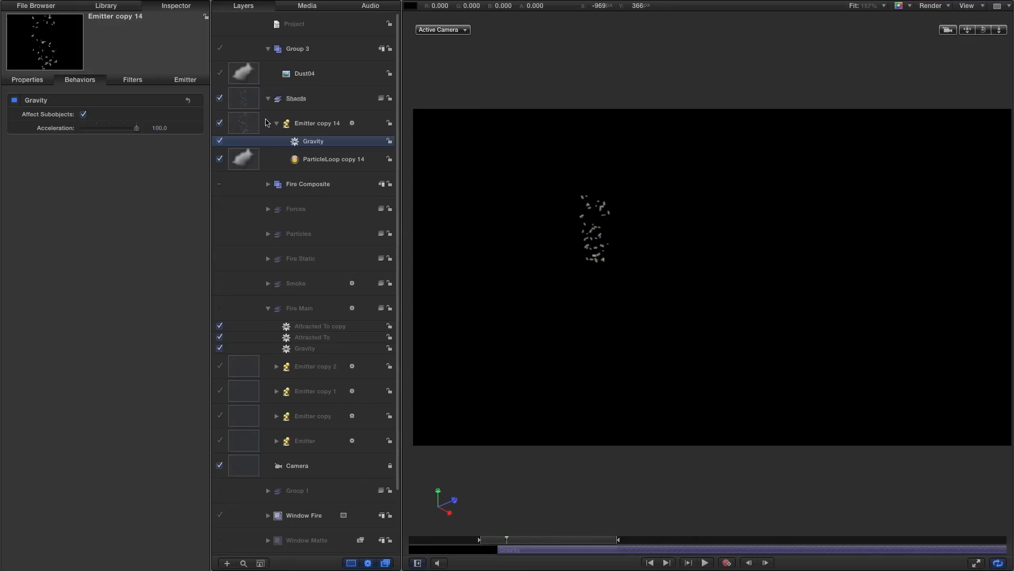
- Review the Shards emitter's cell settings and Color Over Life gradient, and play back the debris burst
{"action": "left_click", "coordinate": [244, 133]}
{"action": "left_click", "coordinate": [193, 83]}
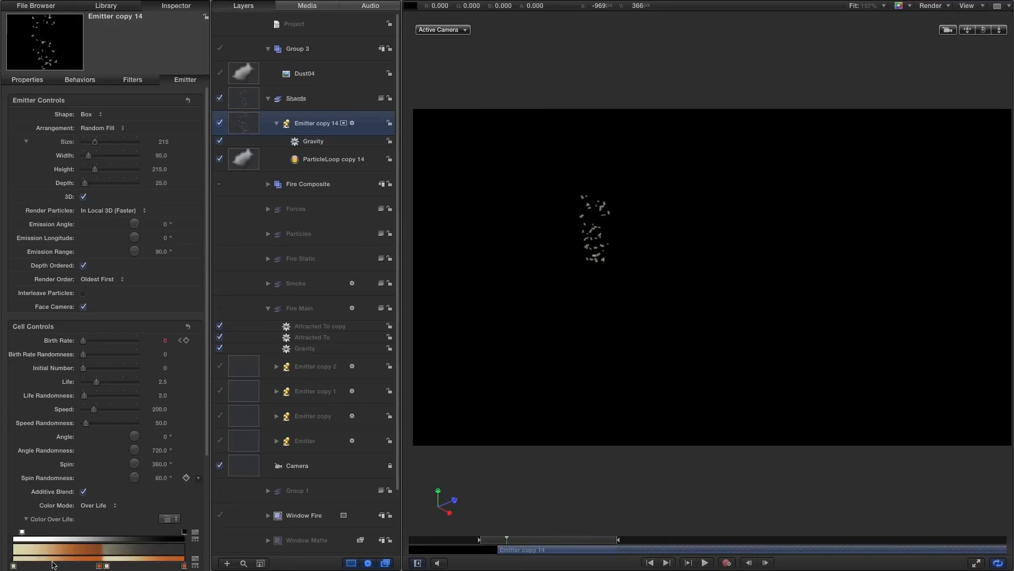
{"action": "scroll", "coordinate": [146, 388], "scroll_direction": "down", "scroll_amount": 5}
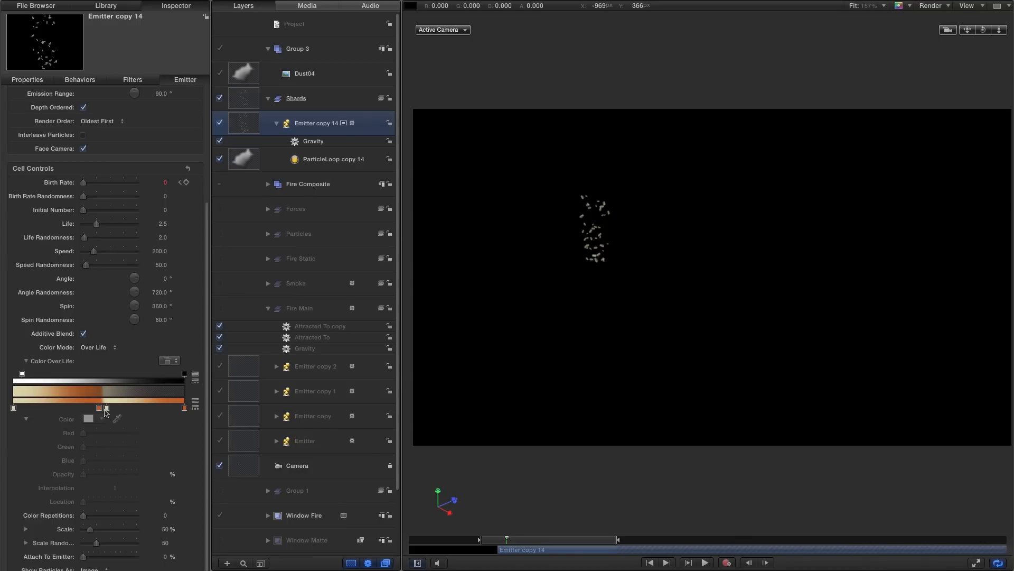
{"action": "key", "text": "space"}
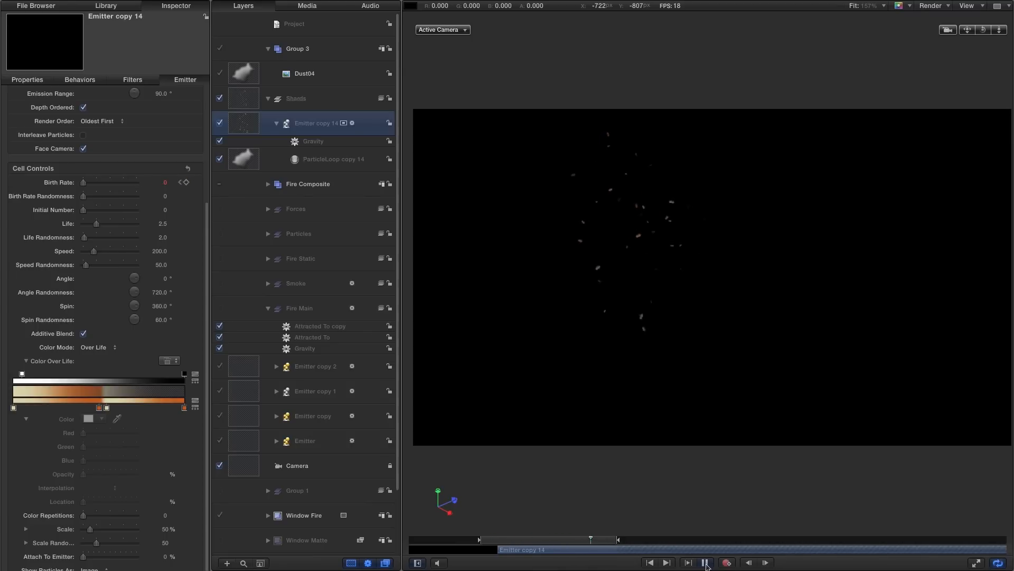
{"action": "left_click", "coordinate": [706, 563]}
- Unsolo the Shards group to restore the full composite, hide Group 3, and scrub through the burst
{"action": "left_click", "coordinate": [220, 99], "text": "alt"}
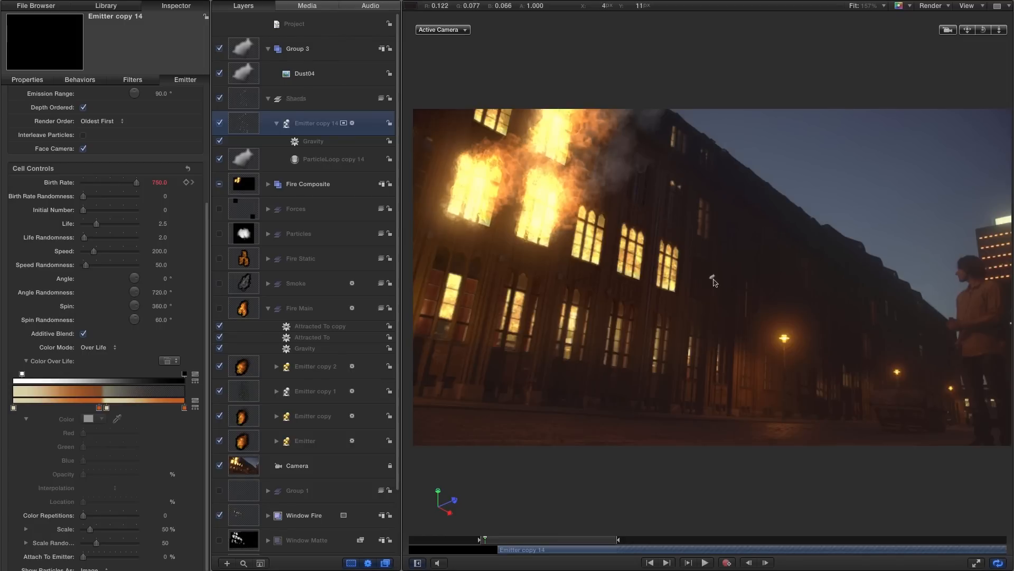
{"action": "left_click", "coordinate": [220, 49]}
{"action": "left_click", "coordinate": [528, 539]}
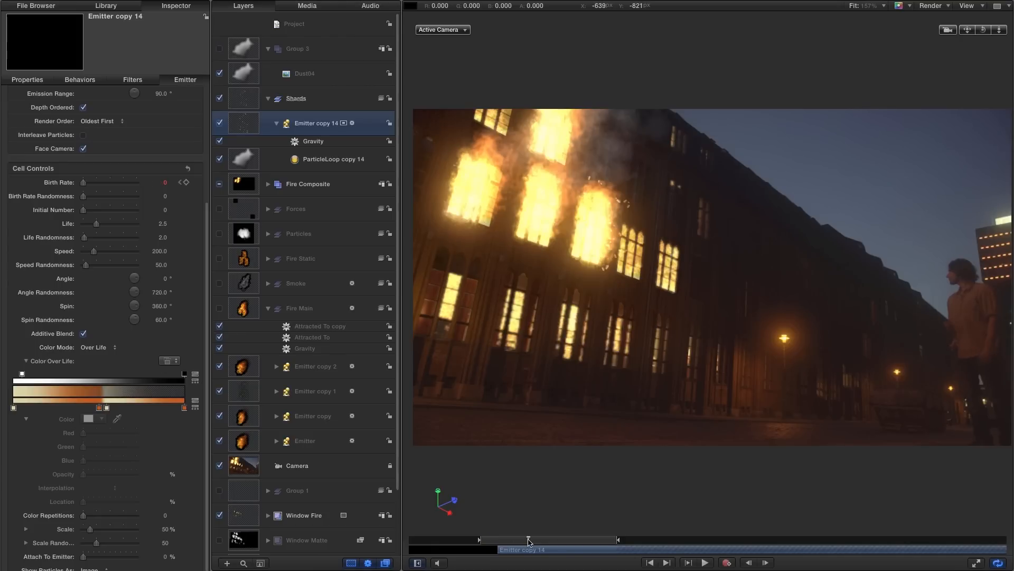
{"action": "left_click_drag", "start_coordinate": [531, 541], "coordinate": [573, 548]}
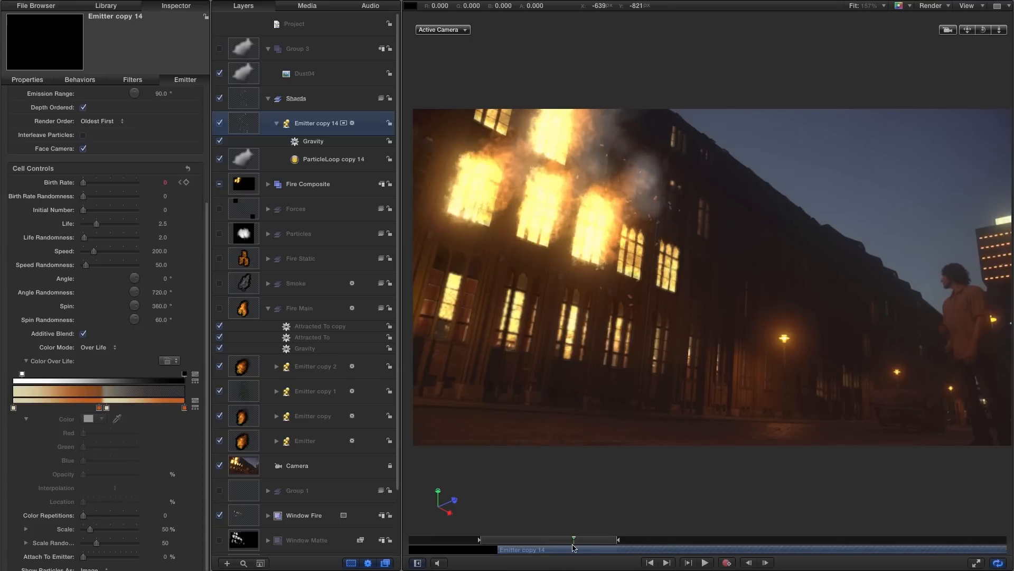
- RAM-render the play range and play back the debris burst over the full fire composite
{"action": "key", "text": "super+r"}
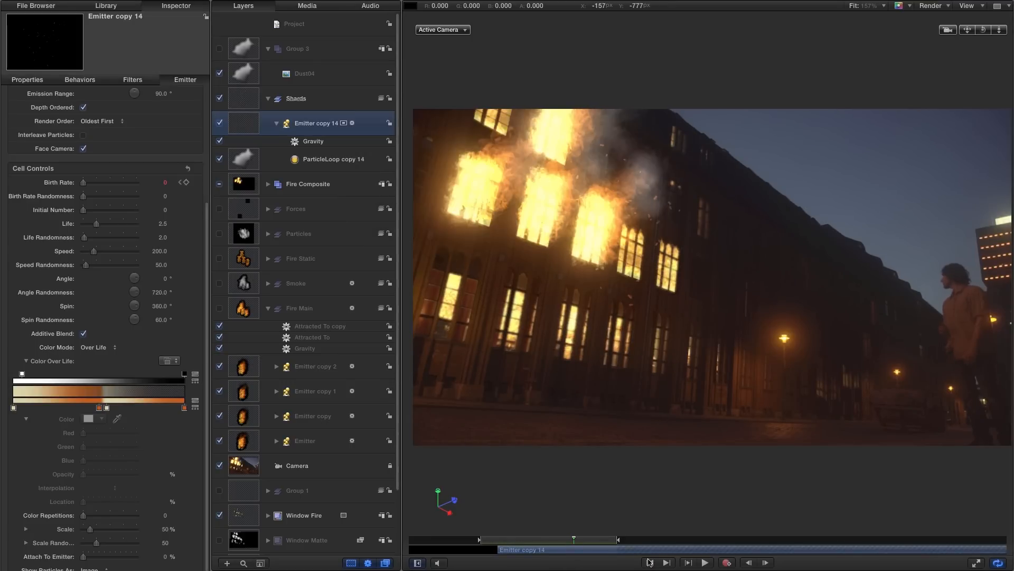
{"action": "left_click", "coordinate": [704, 562]}
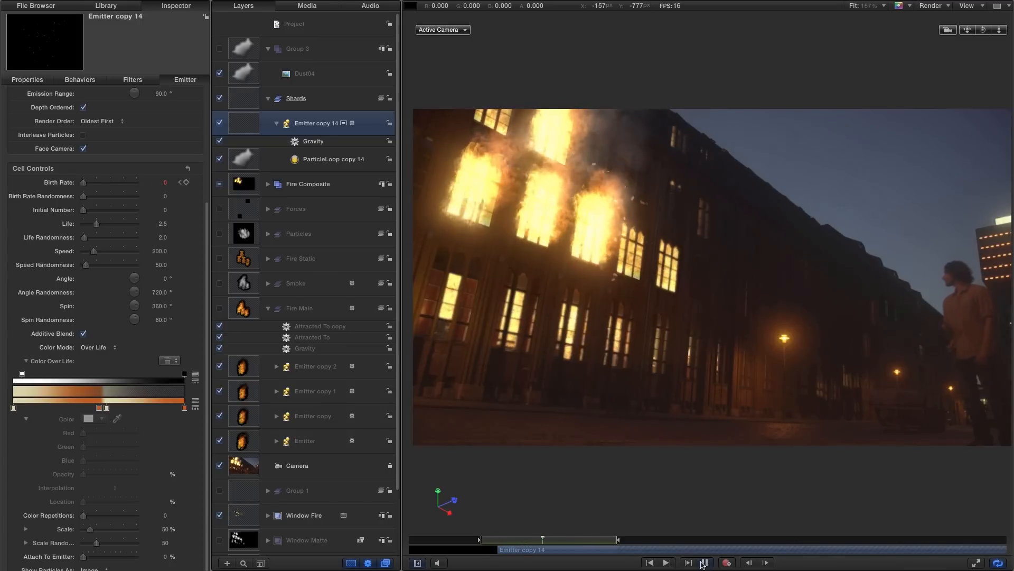
{"action": "left_click", "coordinate": [704, 563]}
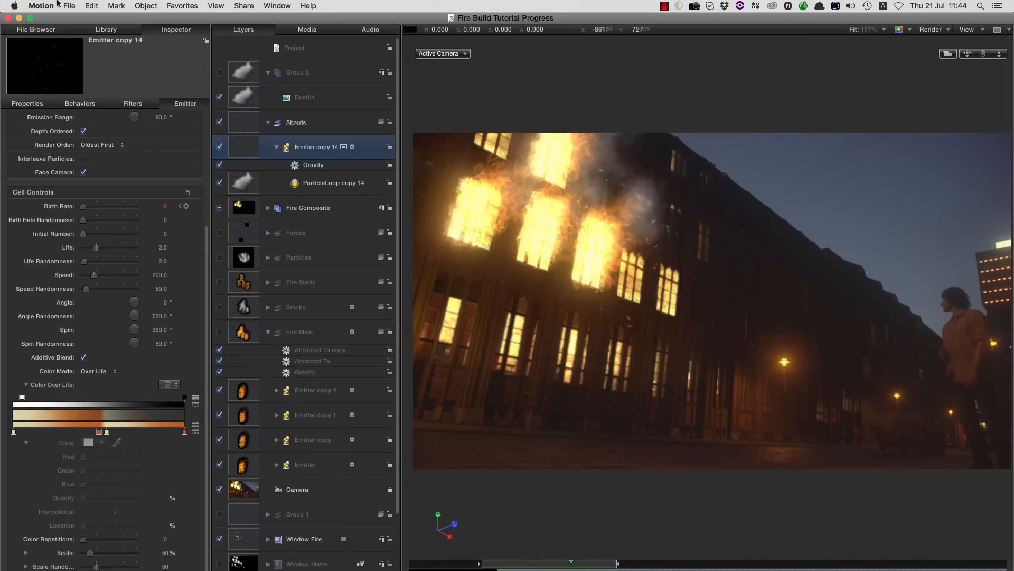
- Create a new blank Motion Project with the Tokyo 1080 preset at 25 fps and a 10-second duration
{"action": "left_click", "coordinate": [68, 5]}
{"action": "left_click", "coordinate": [78, 31]}
{"action": "left_click", "coordinate": [739, 130]}
{"action": "left_click", "coordinate": [677, 132]}
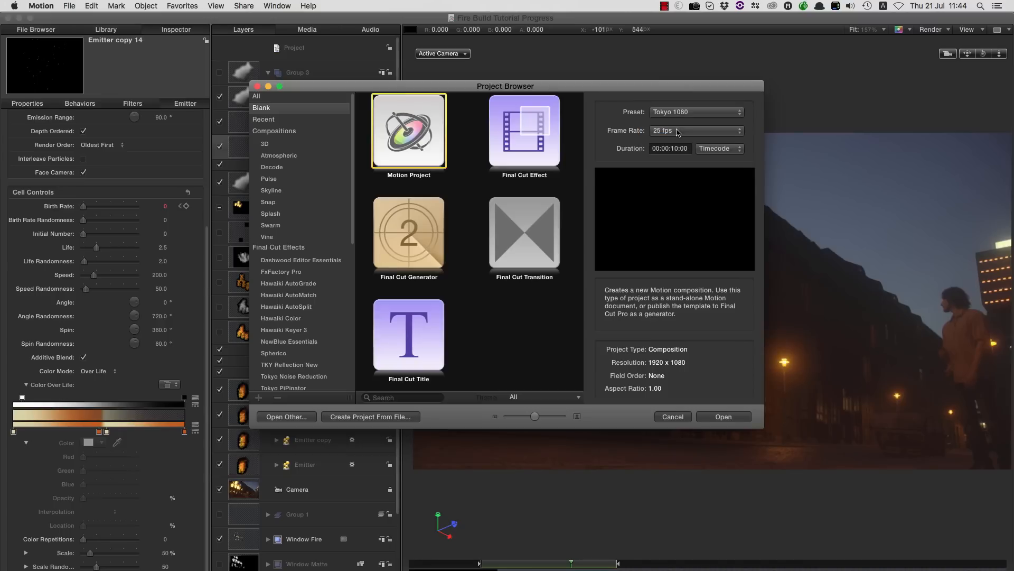
{"action": "left_click", "coordinate": [727, 419]}
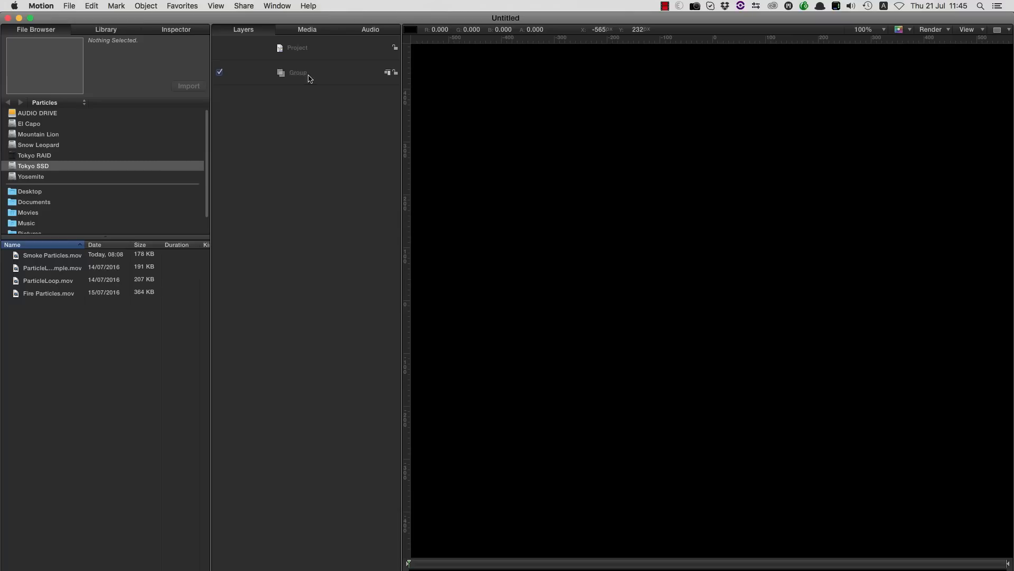
- Copy Clip #14 from the Fire Build Tutorial Progress project into the new project's group and fit the frame to the canvas
{"action": "left_click", "coordinate": [277, 6]}
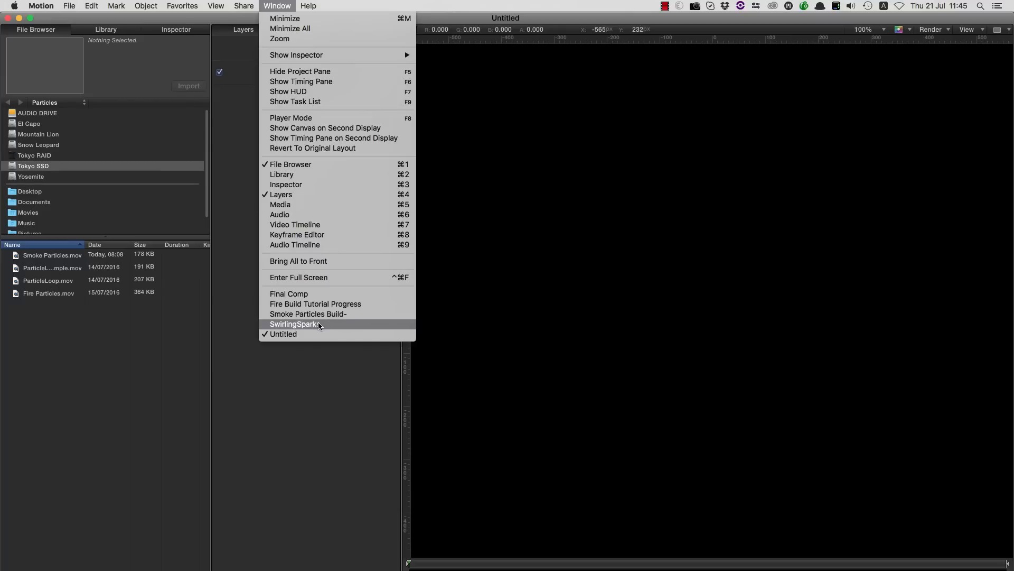
{"action": "left_click", "coordinate": [318, 293]}
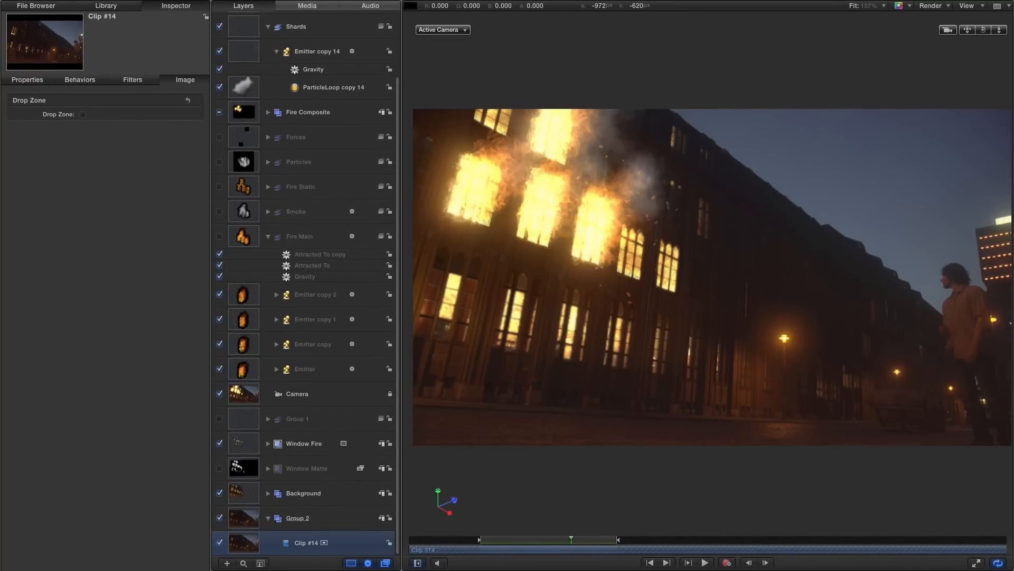
{"action": "left_click", "coordinate": [277, 6]}
{"action": "left_click", "coordinate": [299, 312]}
{"action": "left_click", "coordinate": [302, 57]}
{"action": "key", "text": "super+v"}
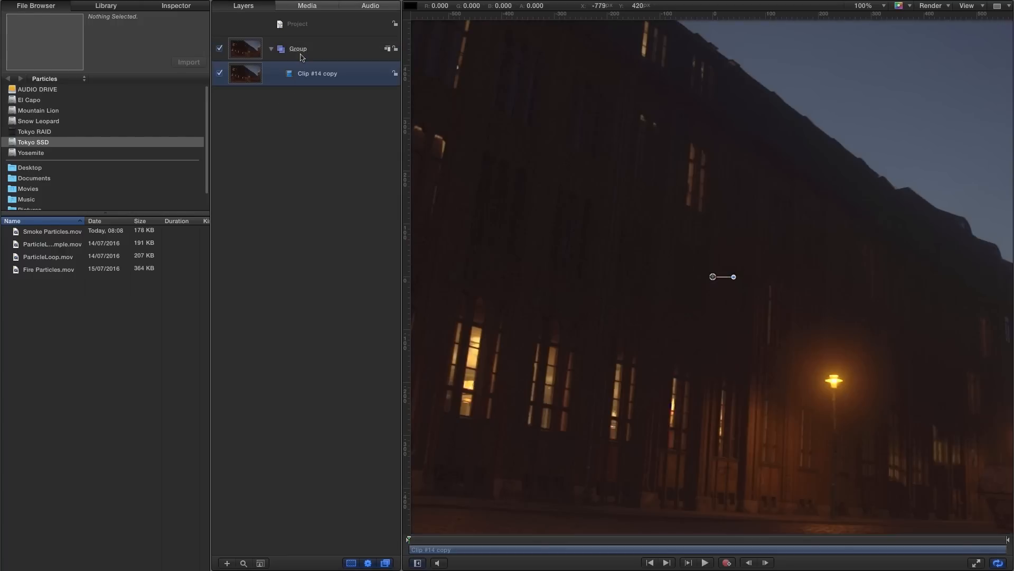
{"action": "key", "text": "shift+z"}
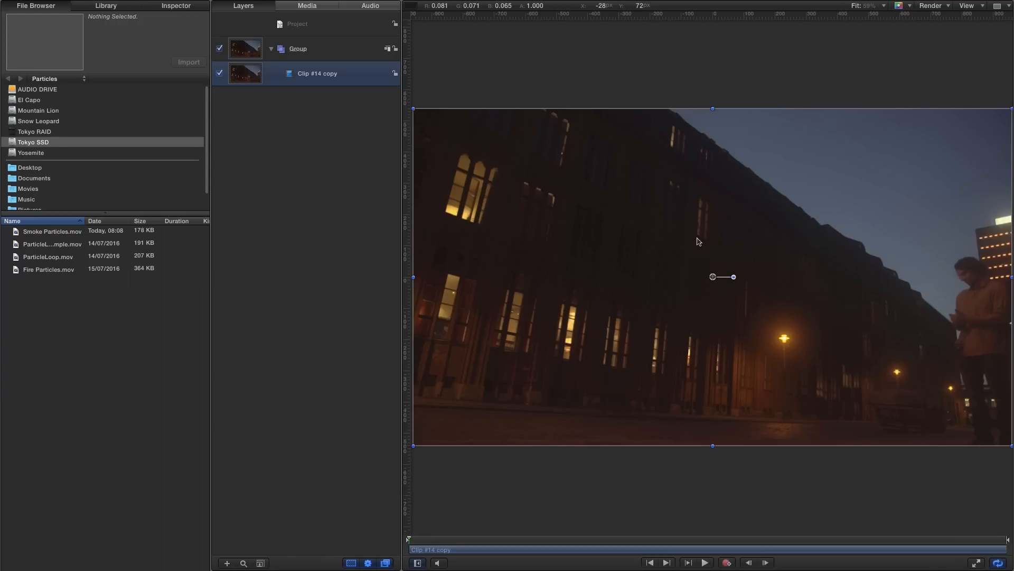
- Search the library's content for "dust" and add Dust05.png in a new group above the street clip
{"action": "left_click", "coordinate": [106, 6]}
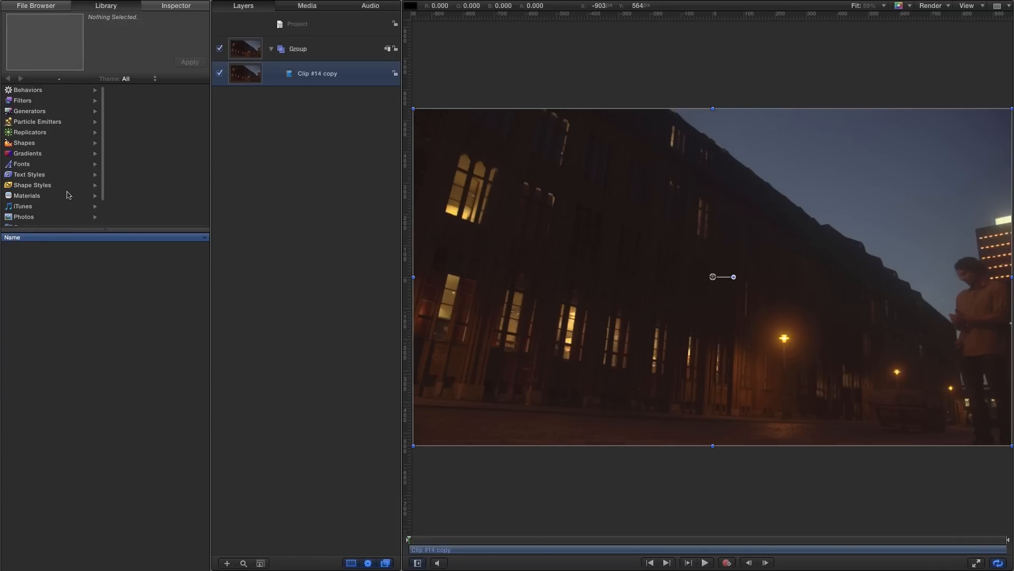
{"action": "scroll", "coordinate": [108, 180], "scroll_direction": "down", "scroll_amount": 3}
{"action": "left_click", "coordinate": [25, 204]}
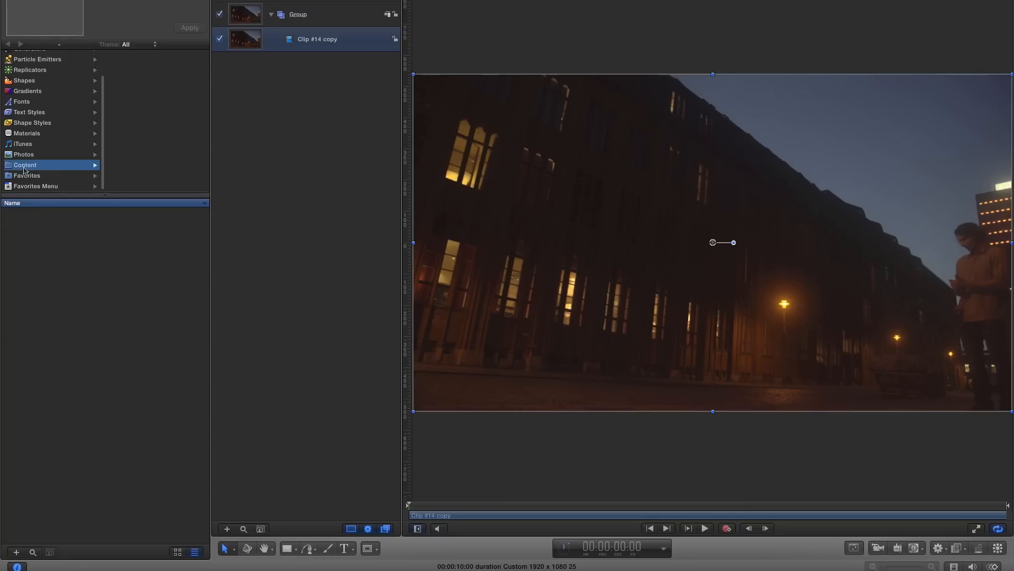
{"action": "left_click", "coordinate": [157, 172]}
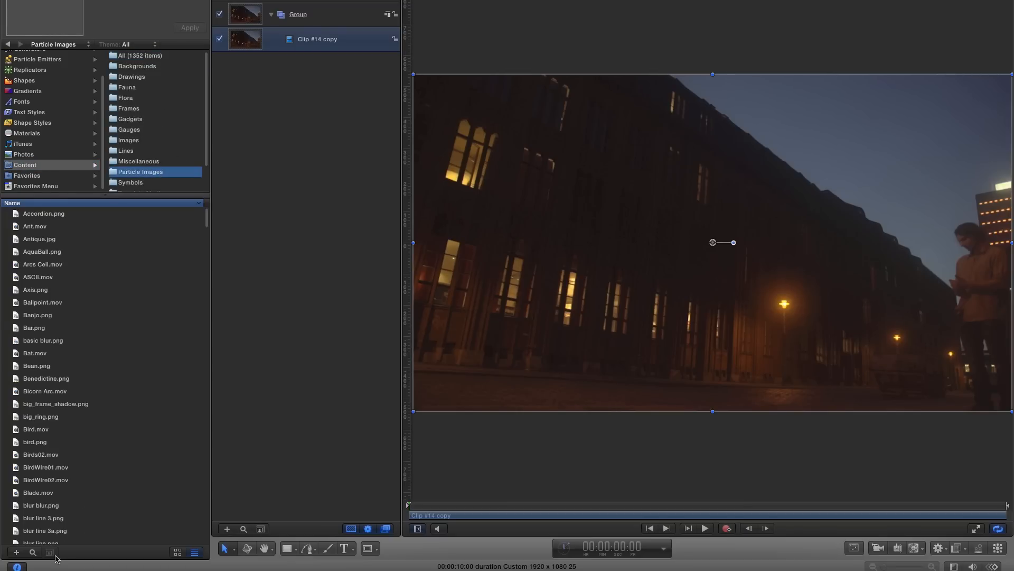
{"action": "left_click", "coordinate": [32, 552]}
{"action": "left_click", "coordinate": [109, 536]}
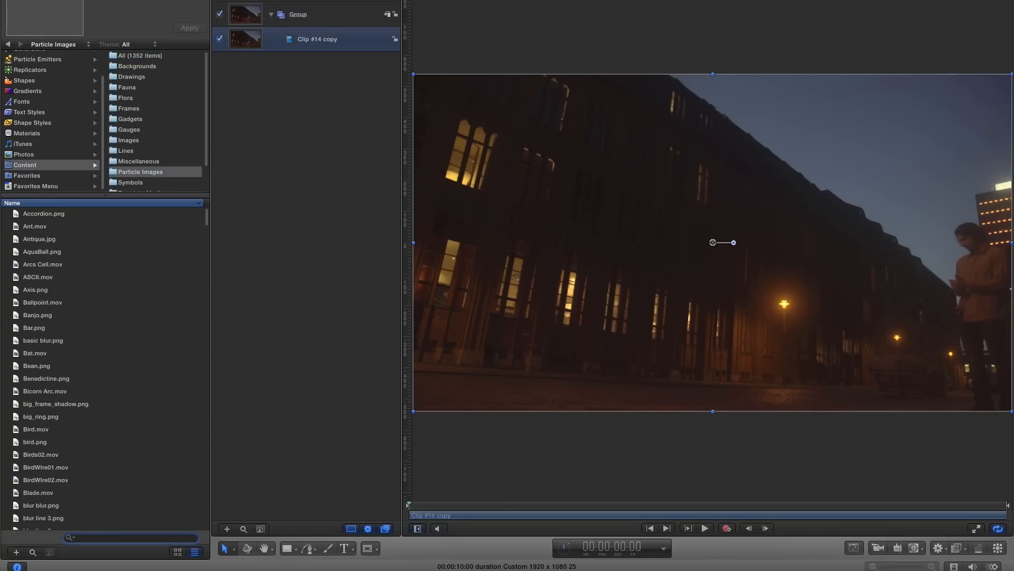
{"action": "left_click", "coordinate": [219, 400]}
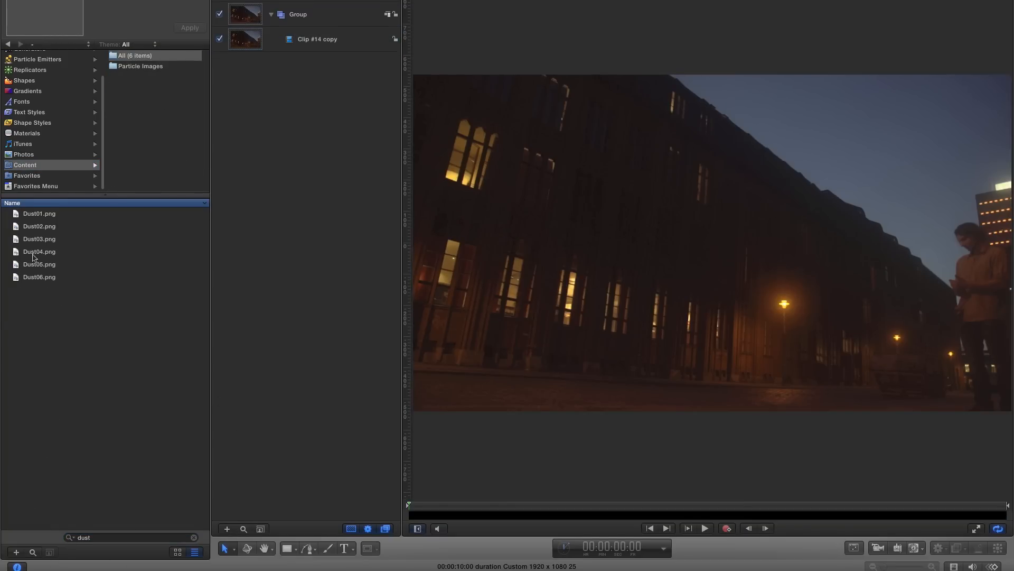
{"action": "left_click_drag", "start_coordinate": [19, 299], "coordinate": [262, 35]}
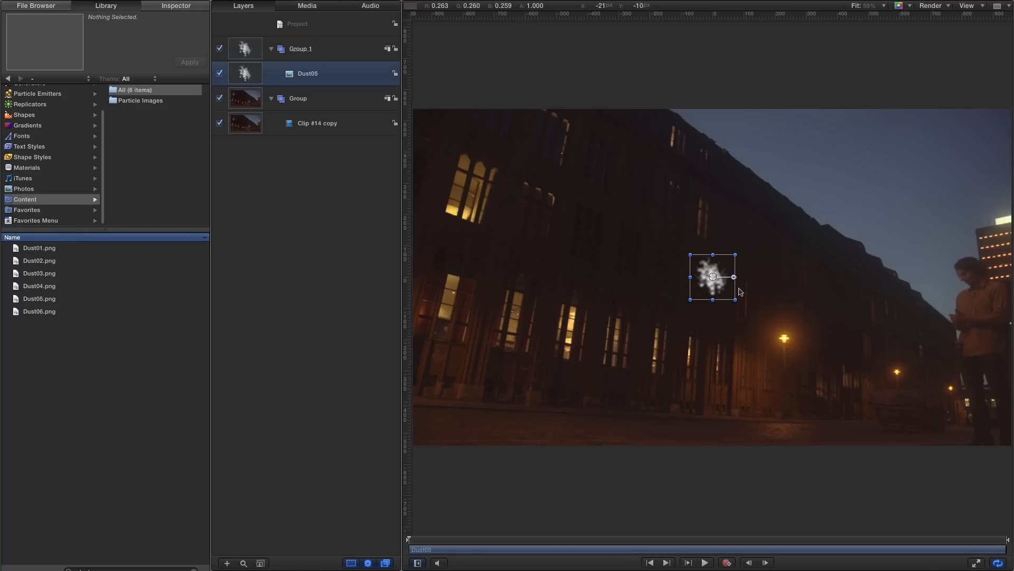
- Hide the Dust05 group, make a particle emitter from Dust05, and move the emitter into its own group on top
{"action": "left_click", "coordinate": [220, 49]}
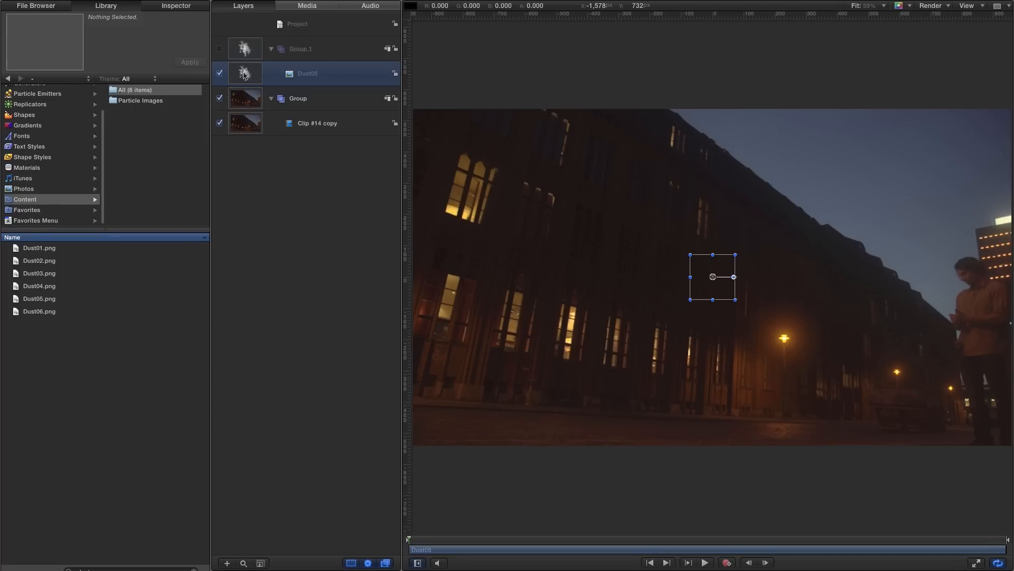
{"action": "key", "text": "e"}
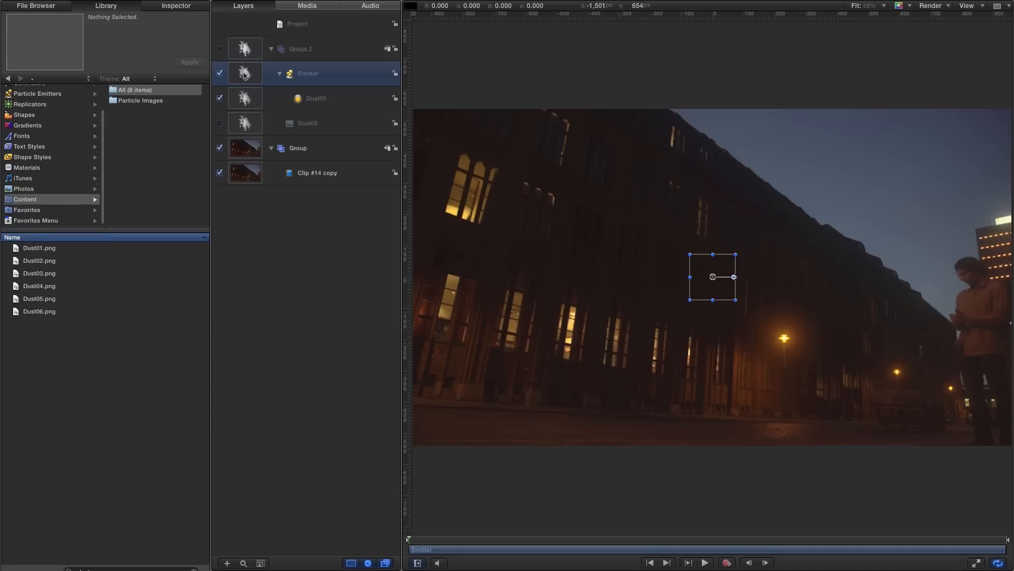
{"action": "left_click_drag", "start_coordinate": [244, 75], "coordinate": [261, 31]}
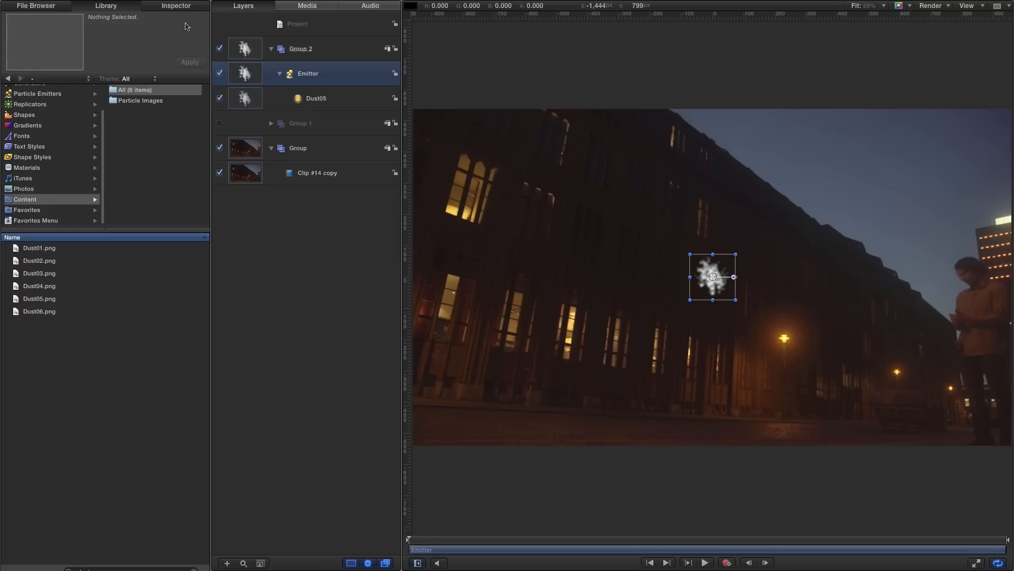
- Set the Dust05 emitter's Shape to Rectangle and its Arrangement to Random Fill
{"action": "left_click", "coordinate": [179, 6]}
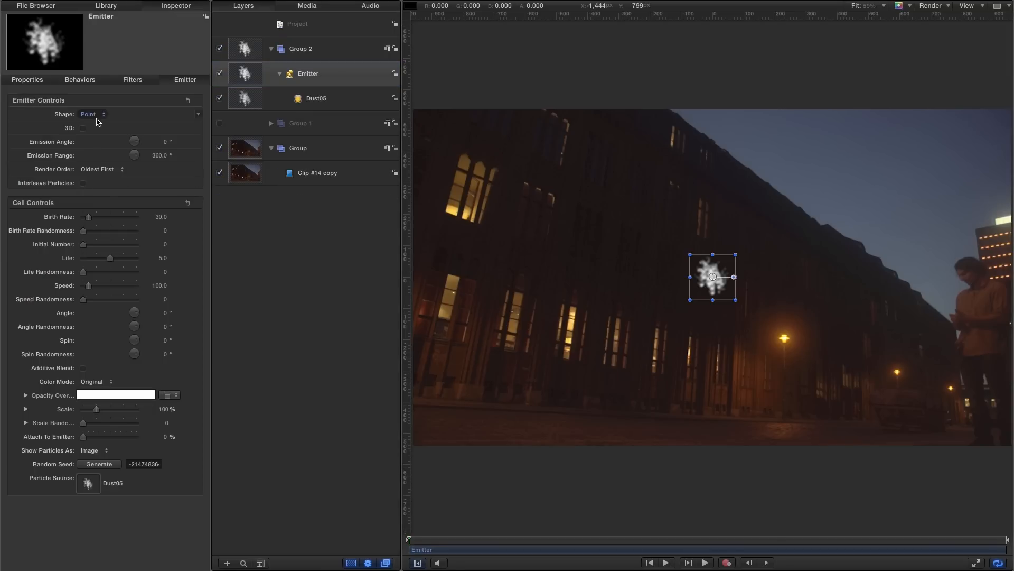
{"action": "left_click", "coordinate": [90, 114]}
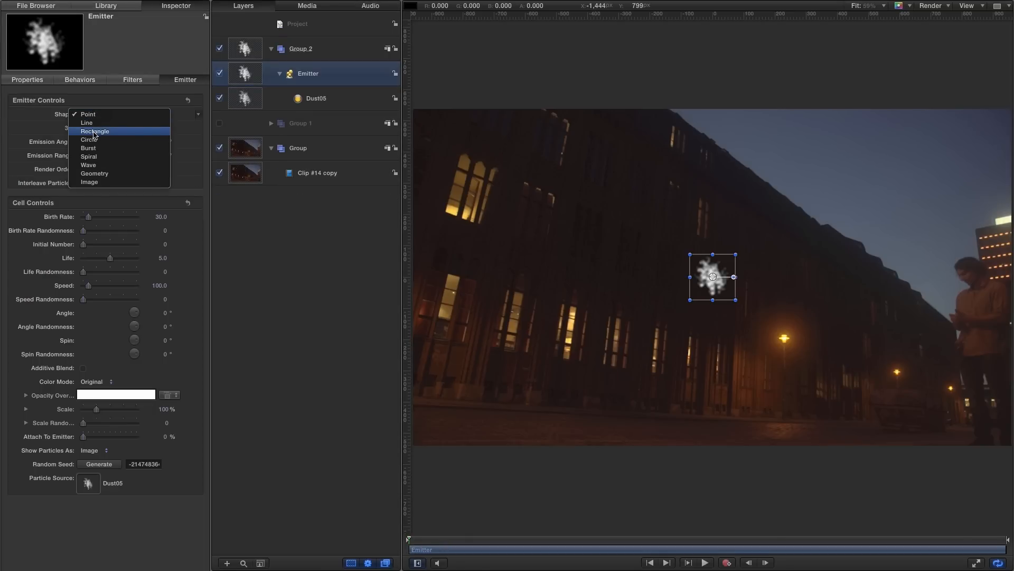
{"action": "left_click", "coordinate": [94, 132]}
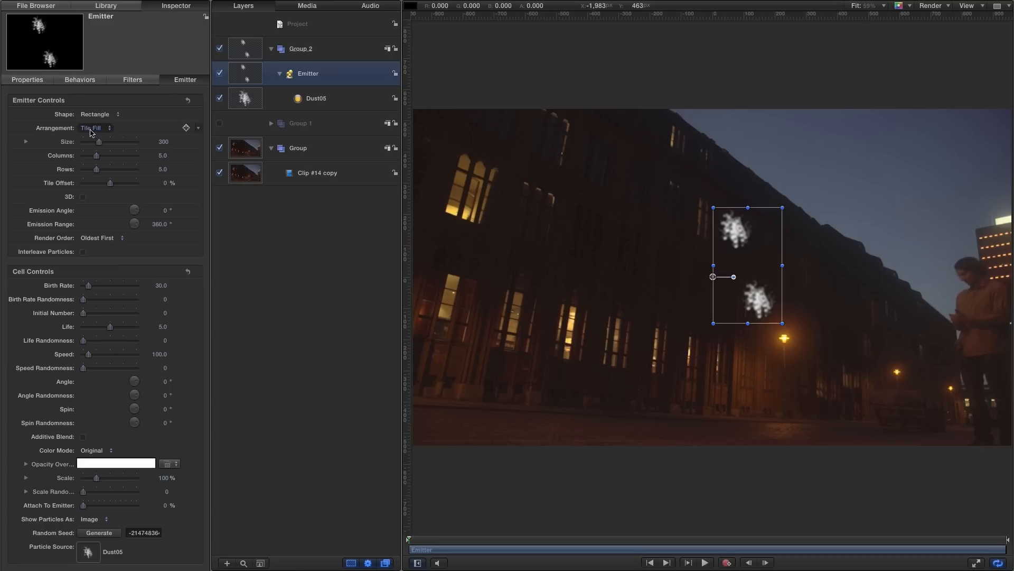
{"action": "left_click", "coordinate": [91, 132]}
{"action": "left_click", "coordinate": [95, 137]}
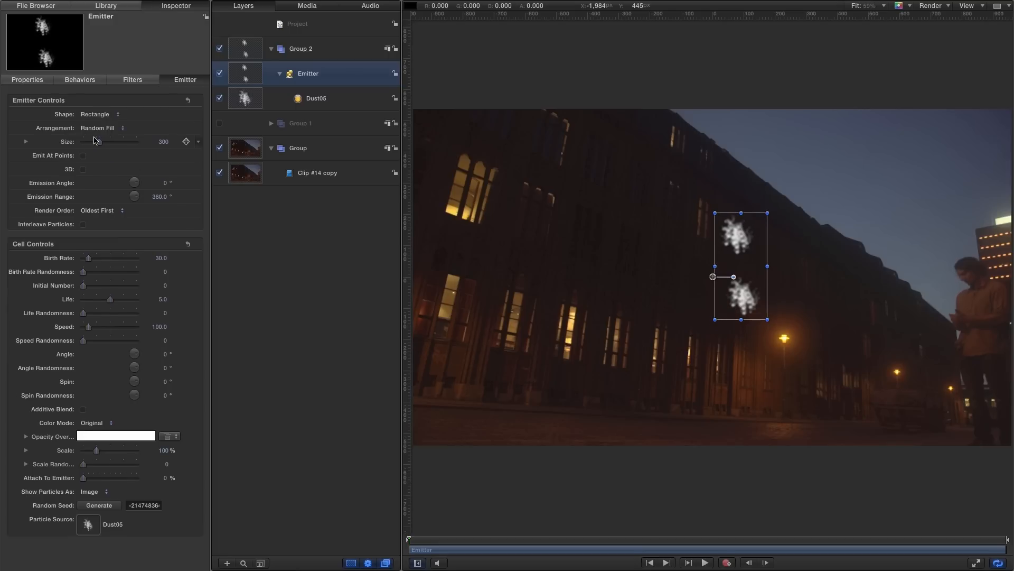
- Expand the emitter's Size parameters and set its Width to 1200
{"action": "left_click", "coordinate": [25, 143]}
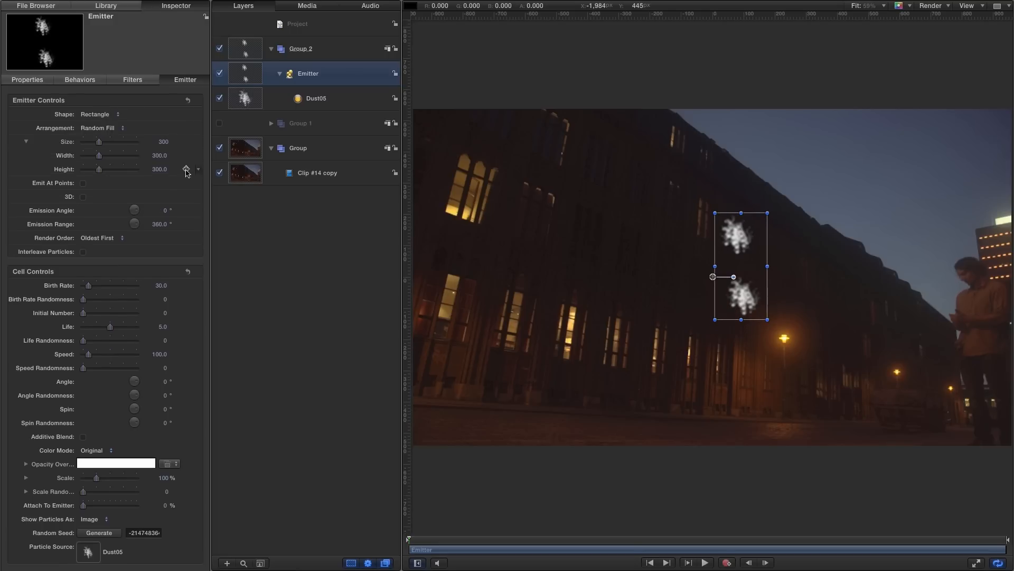
{"action": "left_click", "coordinate": [160, 156]}
{"action": "type", "text": "1200"}
{"action": "key", "text": "Tab"}
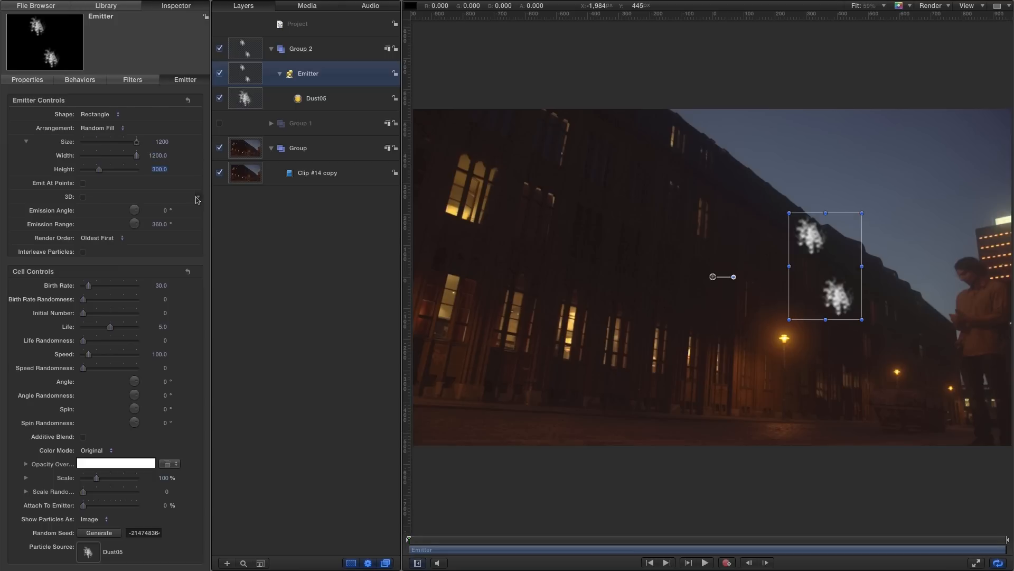
- Set the emitter's Birth Rate Randomness to 30 and its Life to 2
{"action": "left_click", "coordinate": [165, 299]}
{"action": "key", "text": "Tab"}
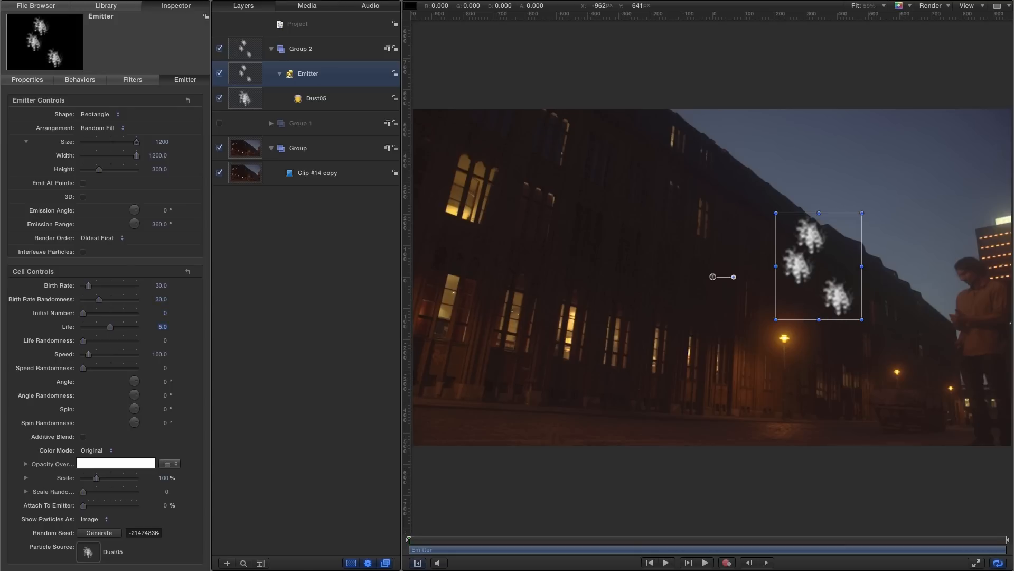
{"action": "key", "text": "Tab"}
- Set the emitter's Color Mode to Over Life, collapse the Emitter Controls, and expand the Color Over Life gradient
{"action": "left_click", "coordinate": [93, 450]}
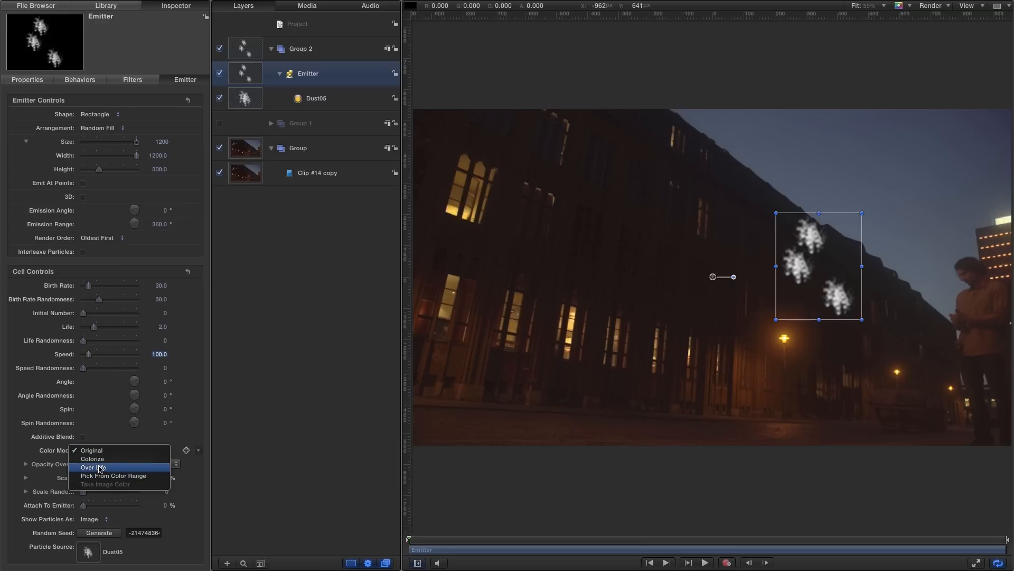
{"action": "left_click", "coordinate": [100, 467]}
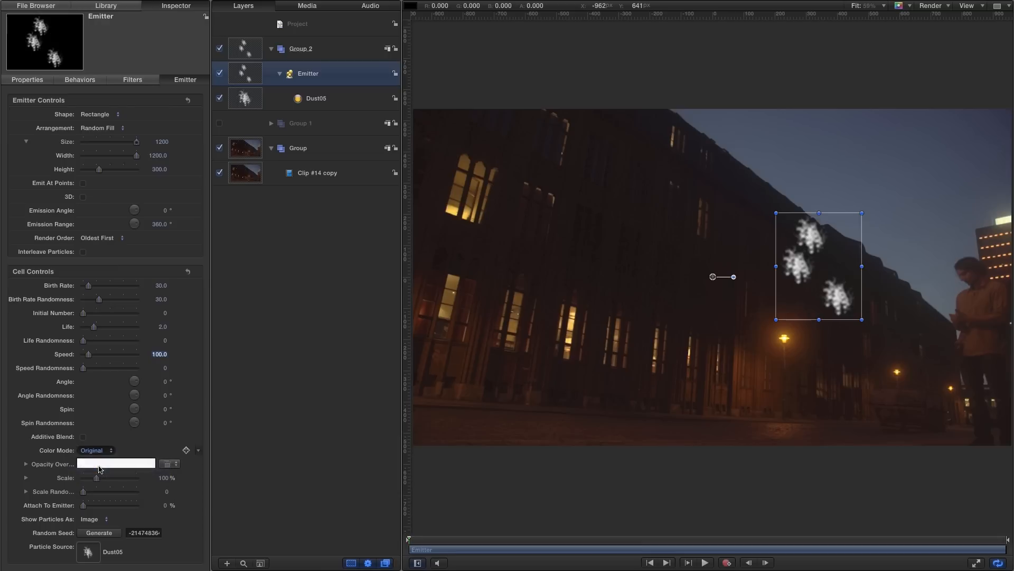
{"action": "left_click", "coordinate": [171, 100]}
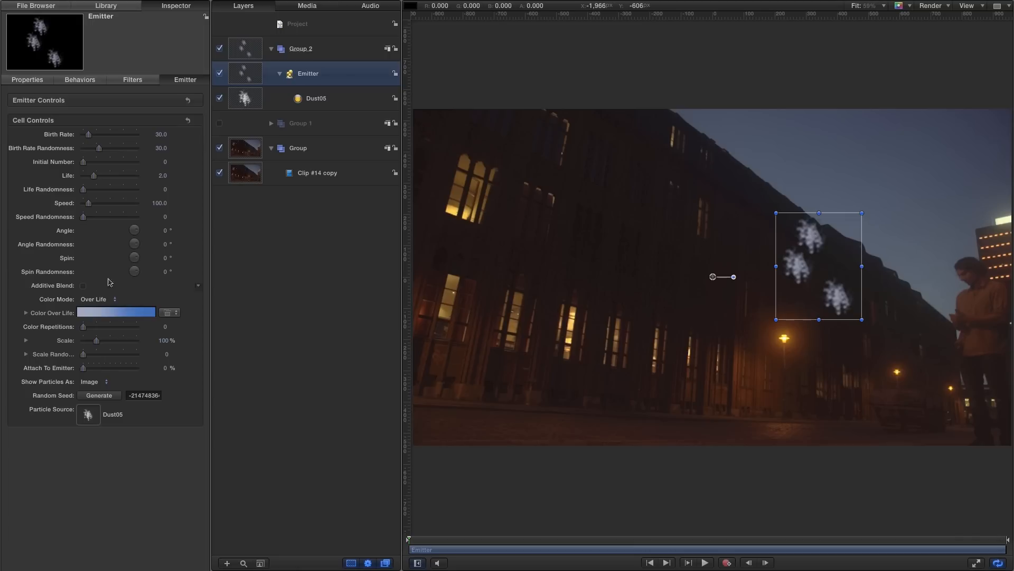
{"action": "left_click", "coordinate": [26, 313]}
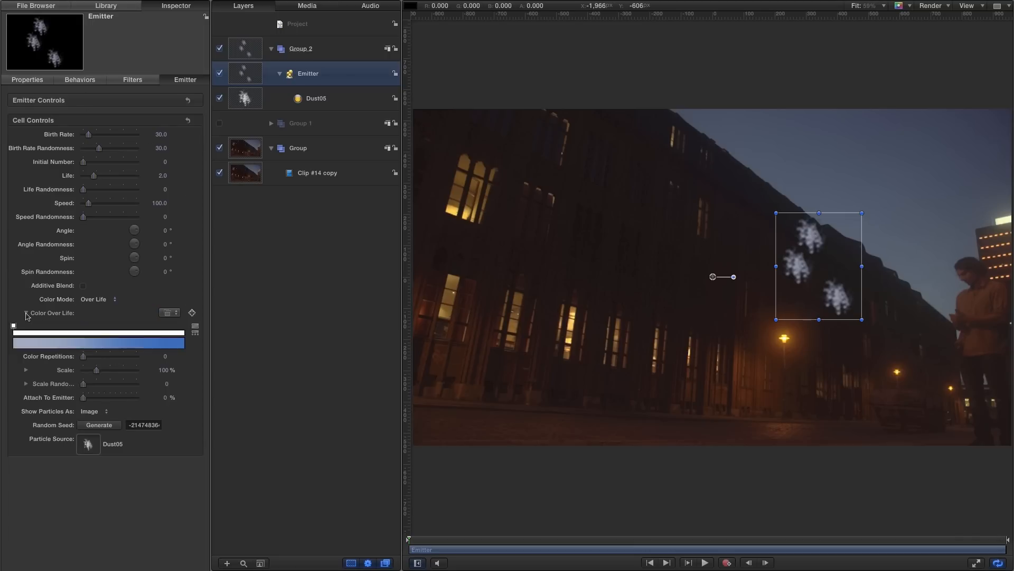
- Turn on Additive Blend, and add opacity tags at 20% and at the end of the Color Over Life gradient
{"action": "left_click", "coordinate": [83, 286]}
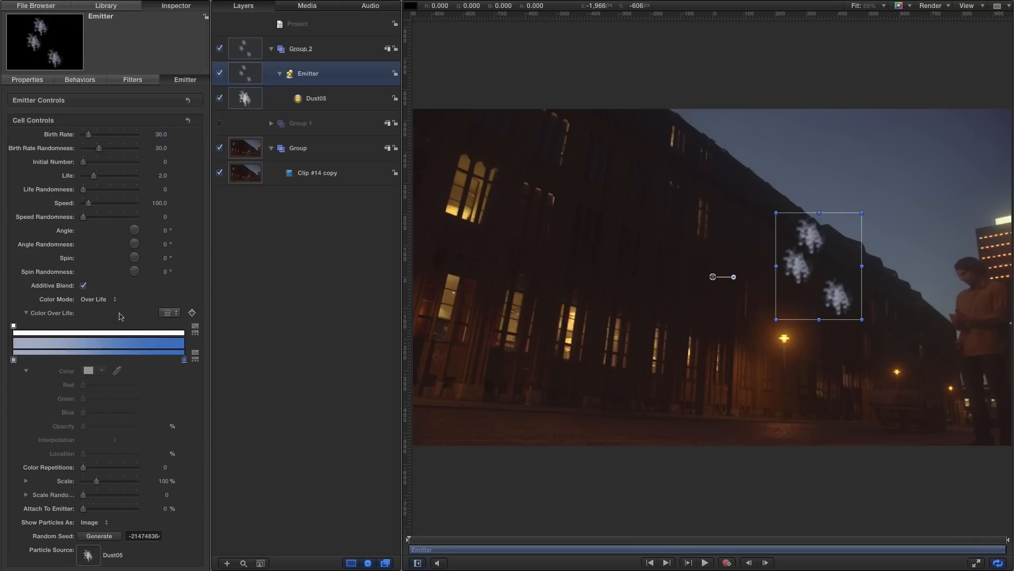
{"action": "left_click", "coordinate": [45, 334]}
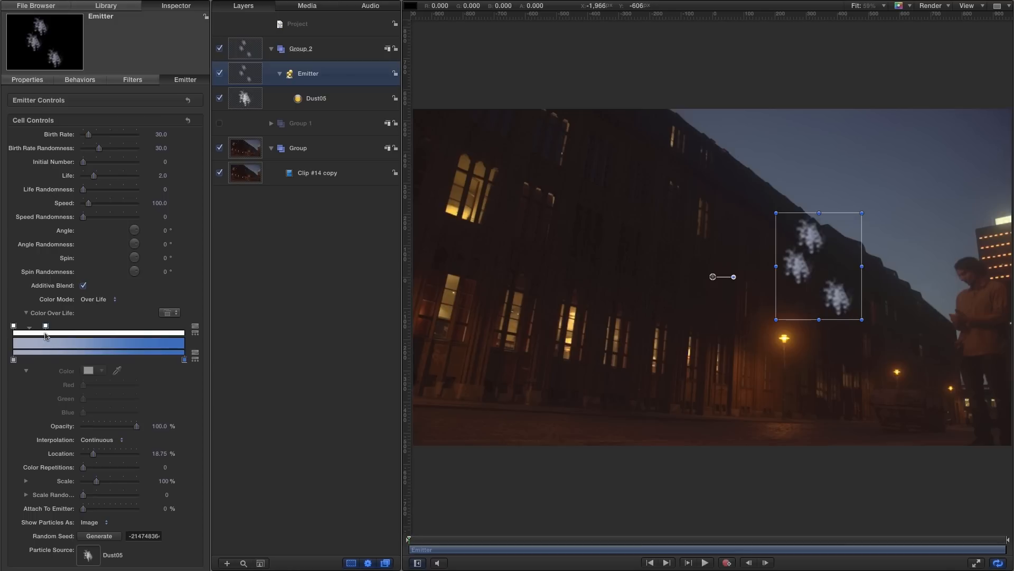
{"action": "left_click", "coordinate": [152, 334]}
{"action": "left_click_drag", "start_coordinate": [161, 331], "coordinate": [194, 333]}
{"action": "left_click_drag", "start_coordinate": [46, 326], "coordinate": [47, 326]}
{"action": "double_click", "coordinate": [159, 454]}
{"action": "type", "text": "2."}
{"action": "type", "text": "0"}
{"action": "key", "text": "Return"}
- Set the opacity of the gradient's first and last opacity tags to 0%
{"action": "left_click", "coordinate": [13, 325]}
{"action": "left_click_drag", "start_coordinate": [136, 426], "coordinate": [18, 422]}
{"action": "left_click", "coordinate": [184, 328]}
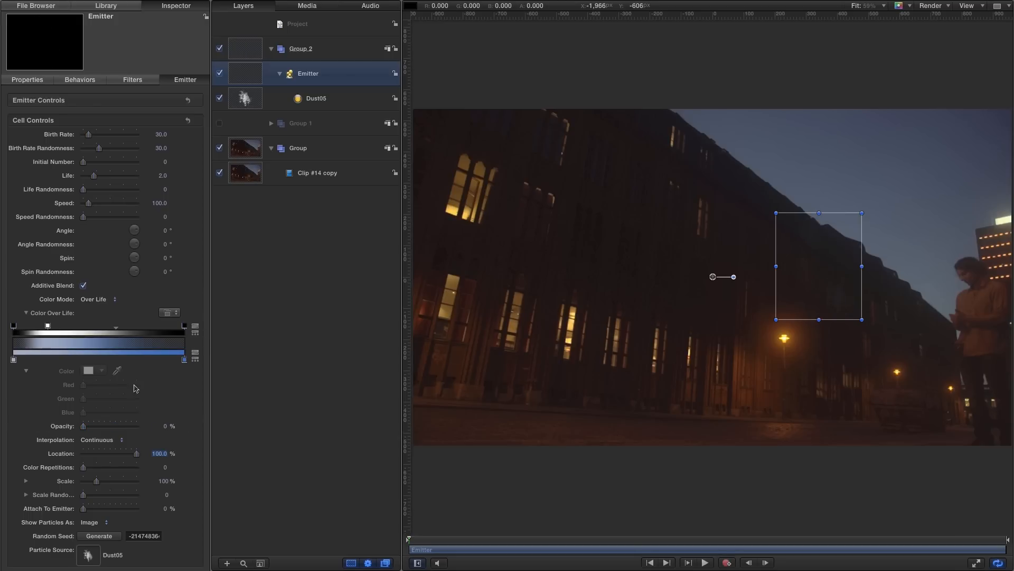
- Set the gradient's start color to yellow (0.77, 0.7, 0.18) and its end color to orange-red (0.78, 0.29, 0.01)
{"action": "left_click", "coordinate": [14, 360]}
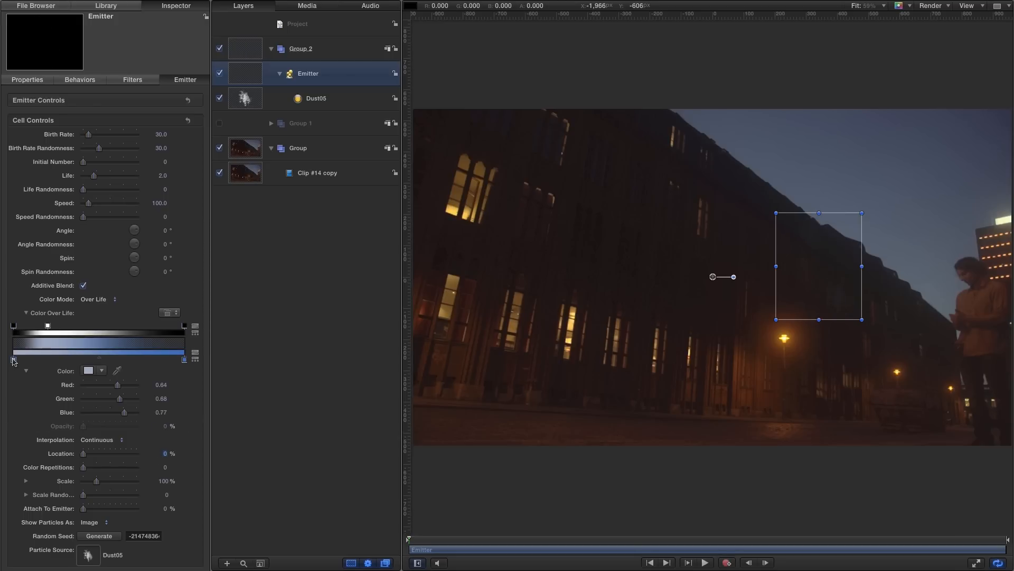
{"action": "left_click", "coordinate": [89, 371]}
{"action": "left_click", "coordinate": [523, 87]}
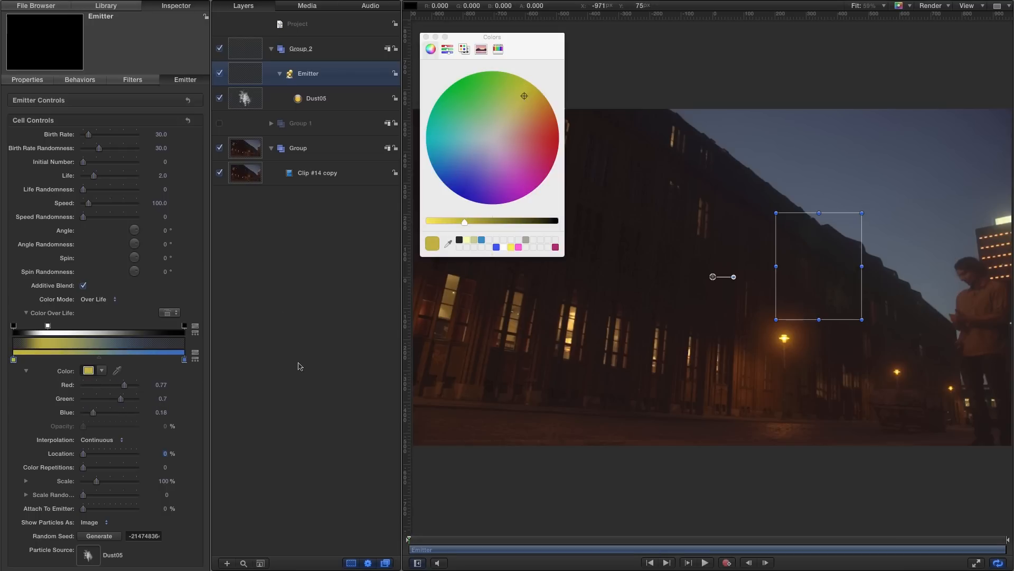
{"action": "left_click", "coordinate": [184, 359]}
{"action": "left_click_drag", "start_coordinate": [186, 360], "coordinate": [200, 466]}
{"action": "left_click_drag", "start_coordinate": [14, 362], "coordinate": [214, 363]}
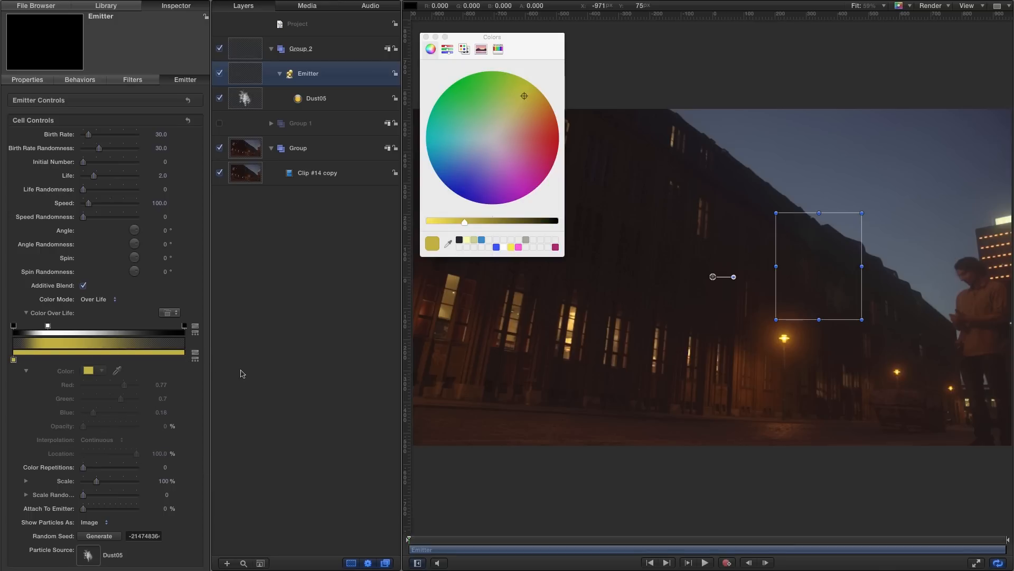
{"action": "left_click_drag", "start_coordinate": [524, 98], "coordinate": [552, 120]}
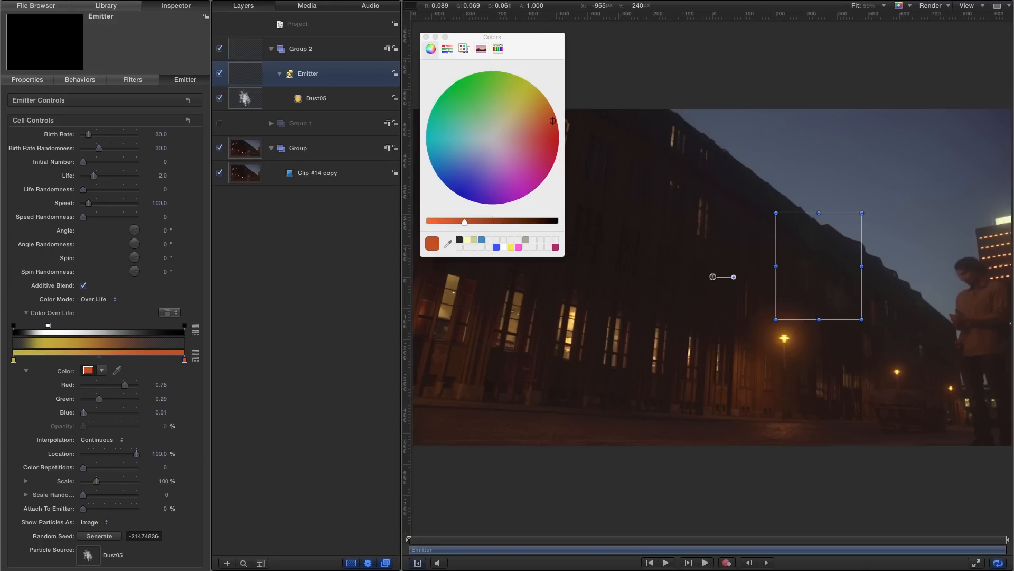
- Set the emitter cell's Scale to 5% and its Scale Randomness to 4
{"action": "left_click", "coordinate": [164, 481]}
{"action": "type", "text": "5"}
{"action": "key", "text": "Return"}
{"action": "left_click_drag", "start_coordinate": [166, 494], "coordinate": [169, 495]}
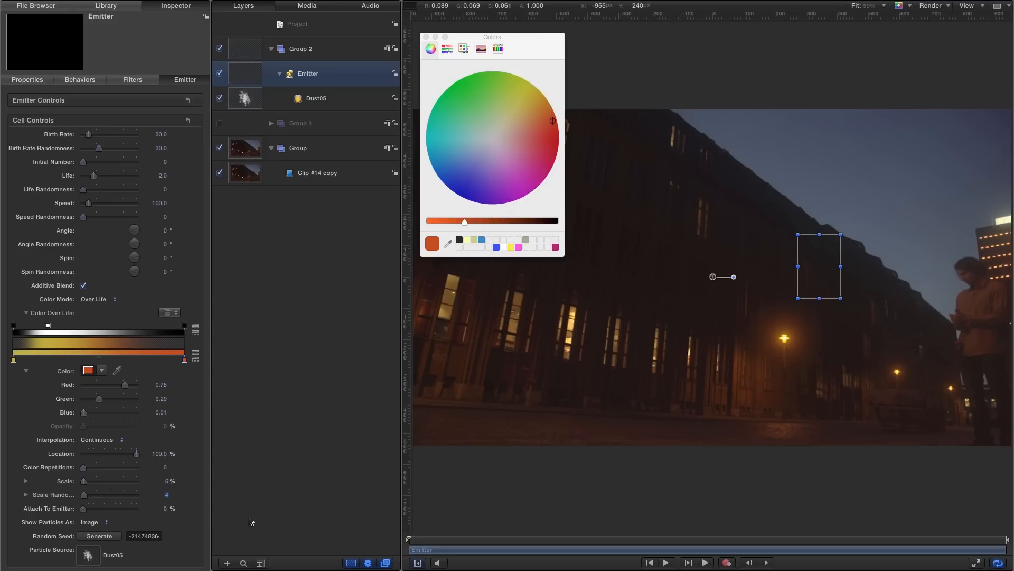
- Expand the emitter's Rotation parameters and set its Y rotation to 30°
{"action": "left_click", "coordinate": [28, 79]}
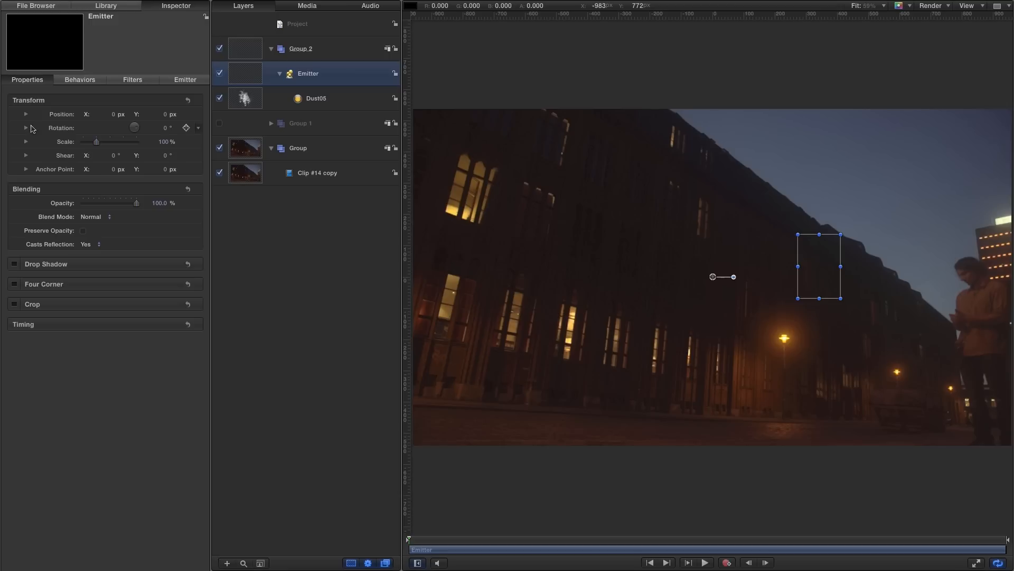
{"action": "left_click", "coordinate": [26, 128]}
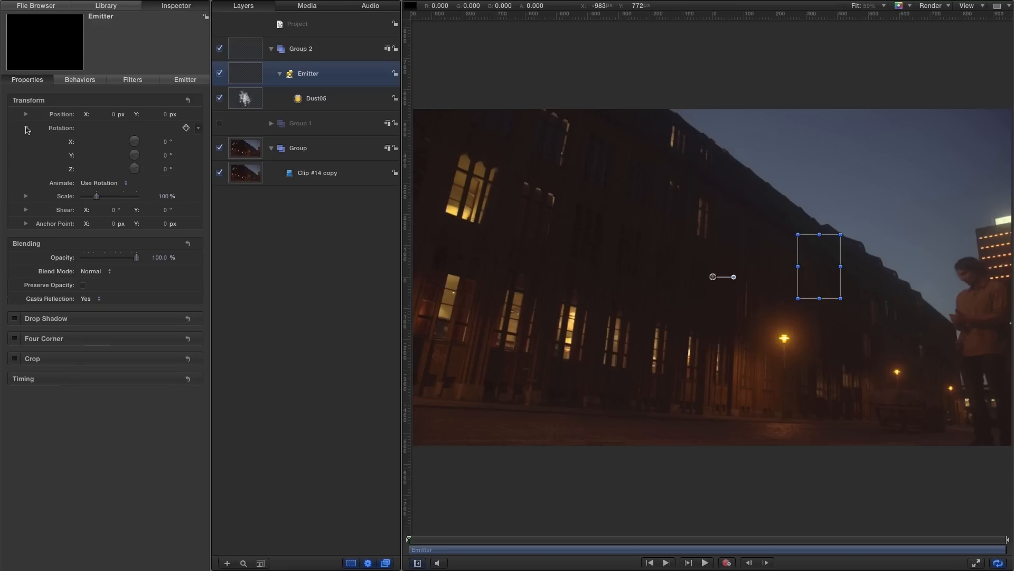
{"action": "left_click", "coordinate": [165, 154]}
{"action": "type", "text": "30"}
{"action": "key", "text": "Return"}
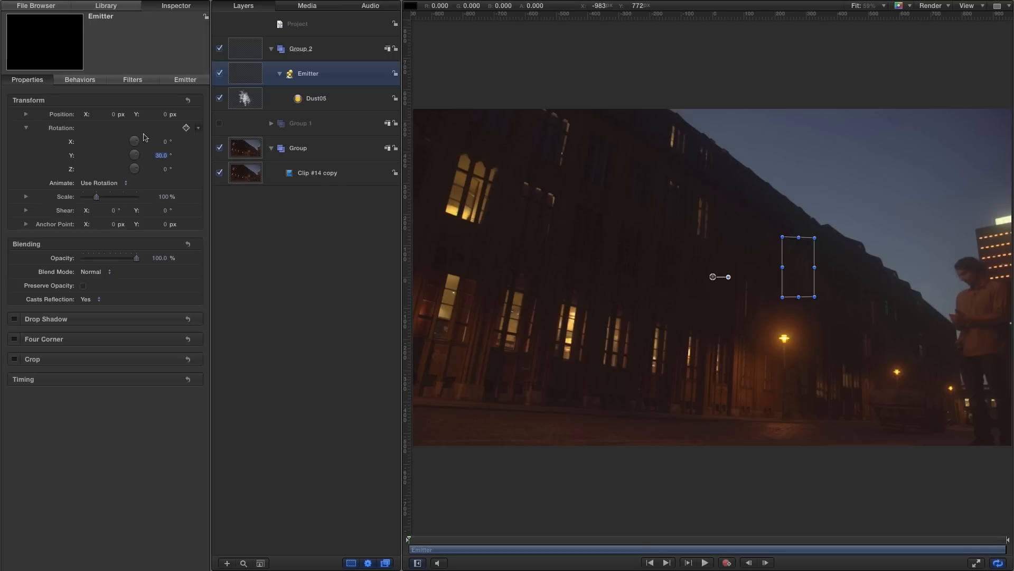
- Set the emitter's Position to X -240 px and Y 220 px, and play the project
{"action": "left_click", "coordinate": [115, 115]}
{"action": "type", "text": "-240"}
{"action": "key", "text": "Return"}
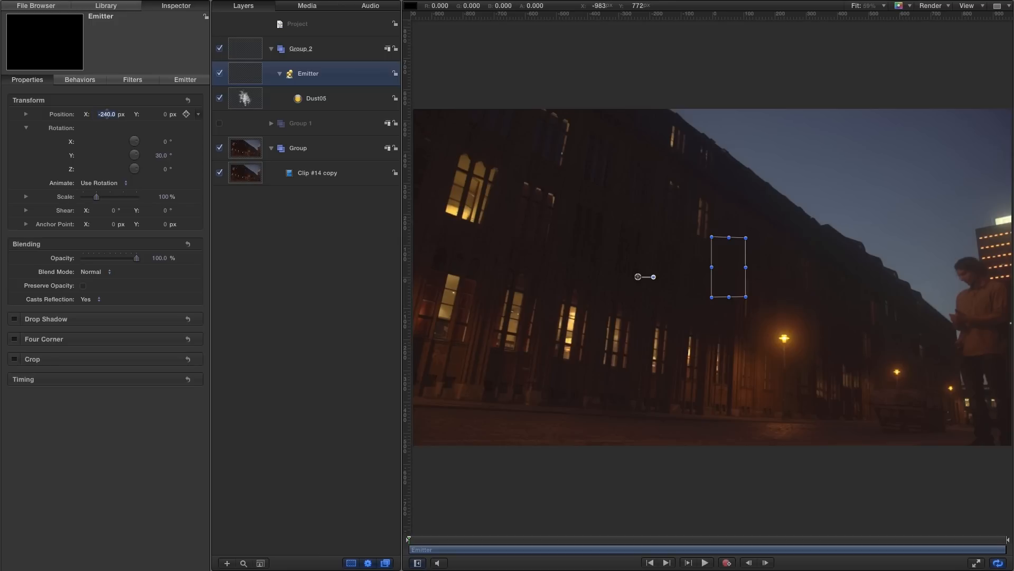
{"action": "key", "text": "Tab"}
{"action": "type", "text": "220"}
{"action": "key", "text": "Return"}
{"action": "key", "text": "space"}
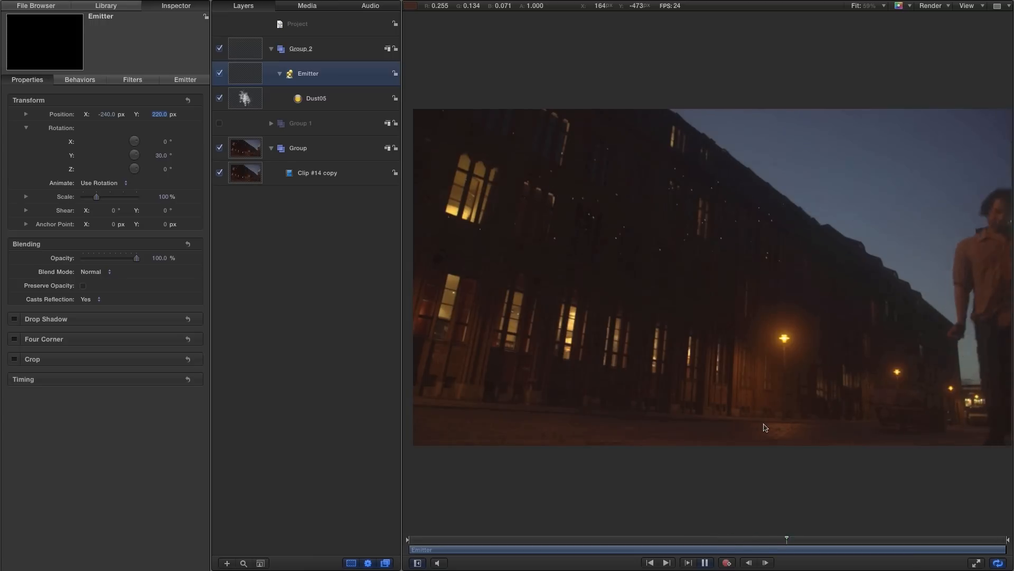
- Use Adjust Item with overlays shown to align the emitter outline to the facade with a Z rotation of -10°, then hide the overlays
{"action": "left_click", "coordinate": [233, 549]}
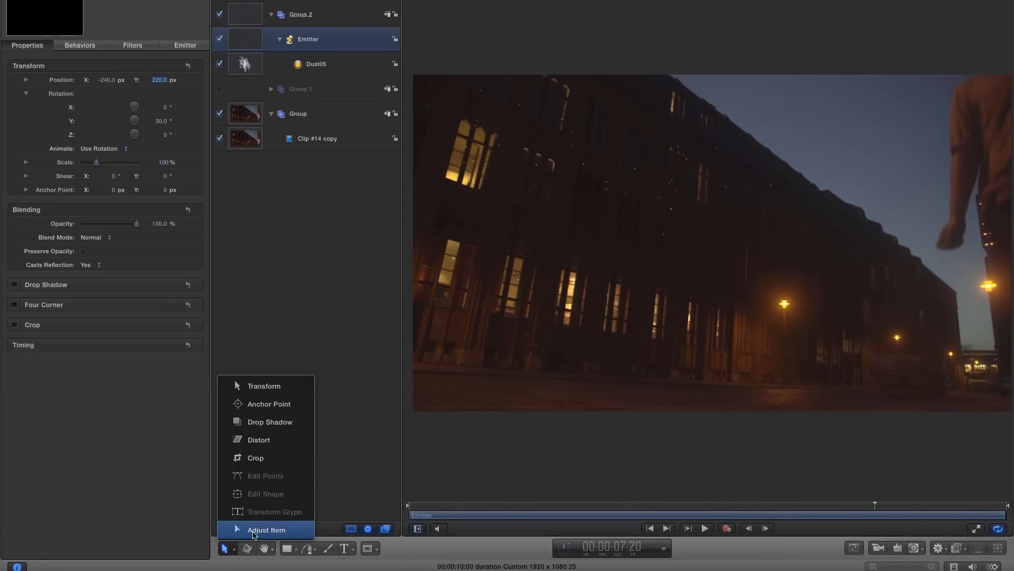
{"action": "left_click", "coordinate": [254, 530]}
{"action": "left_click", "coordinate": [968, 6]}
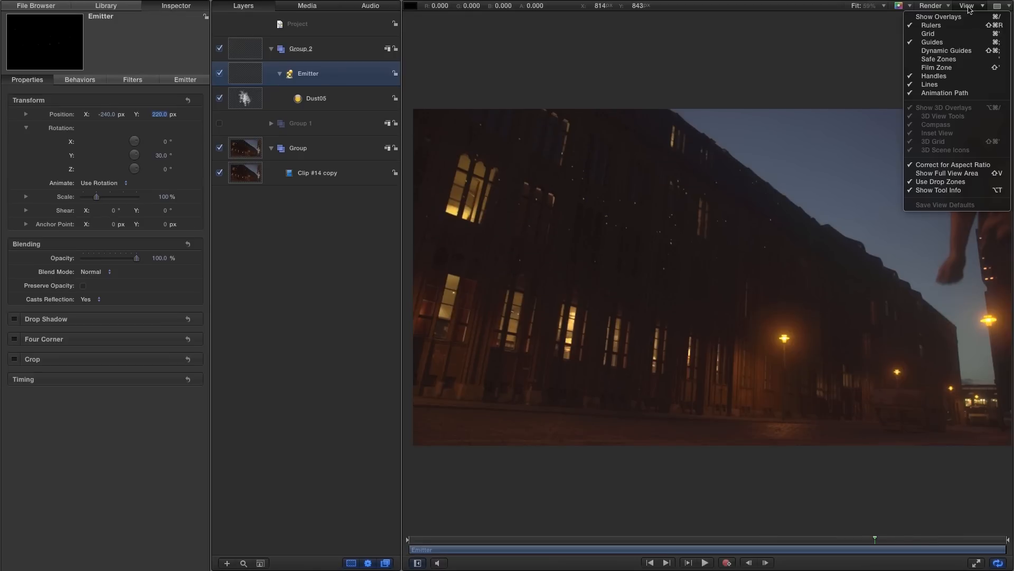
{"action": "left_click", "coordinate": [970, 17]}
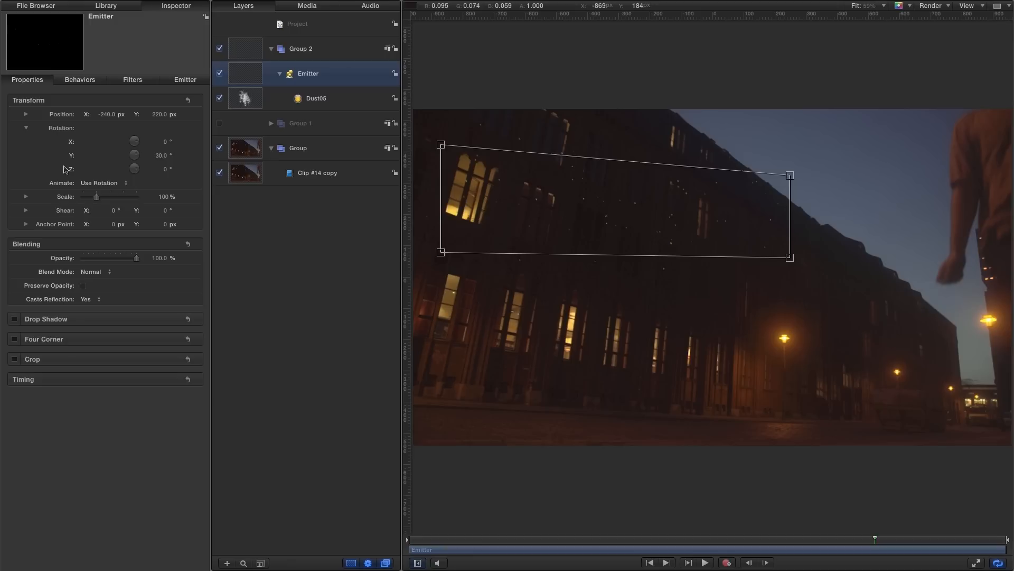
{"action": "left_click_drag", "start_coordinate": [165, 169], "coordinate": [161, 171]}
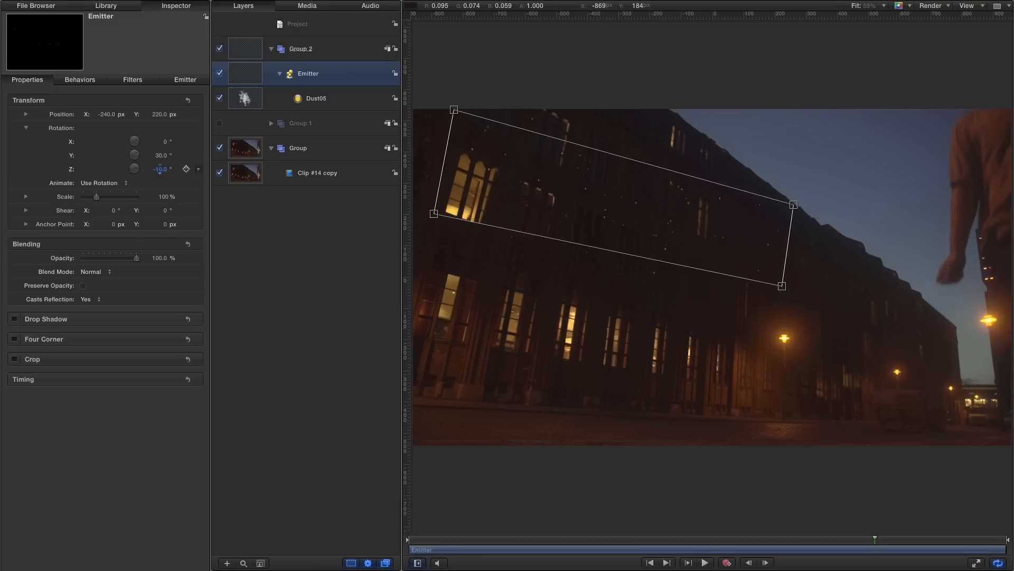
{"action": "key", "text": "super+slash"}
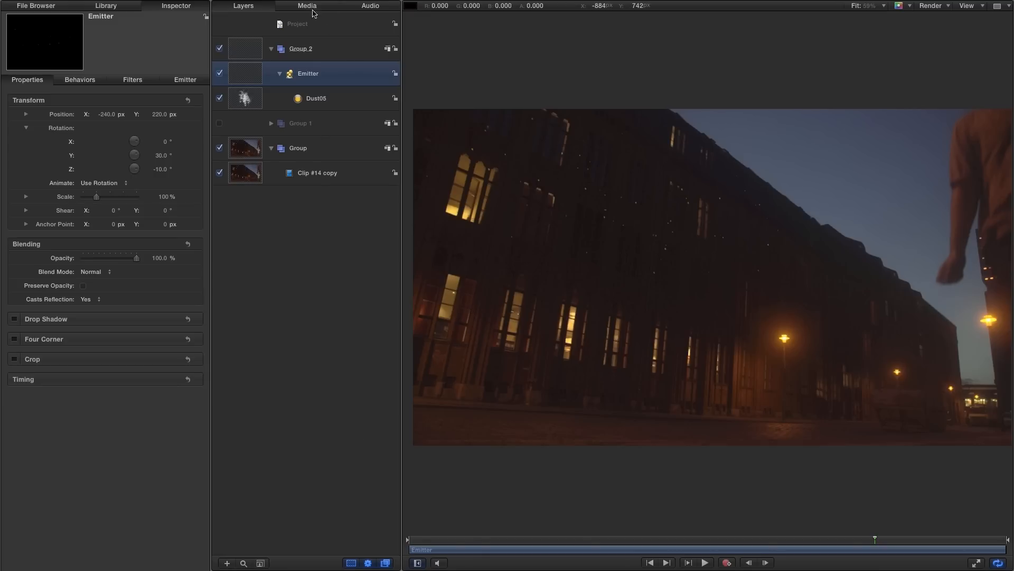
- Create a new group at project level and draw a small square on the building, centred at about X -207, Y 357 px
{"action": "left_click", "coordinate": [313, 27]}
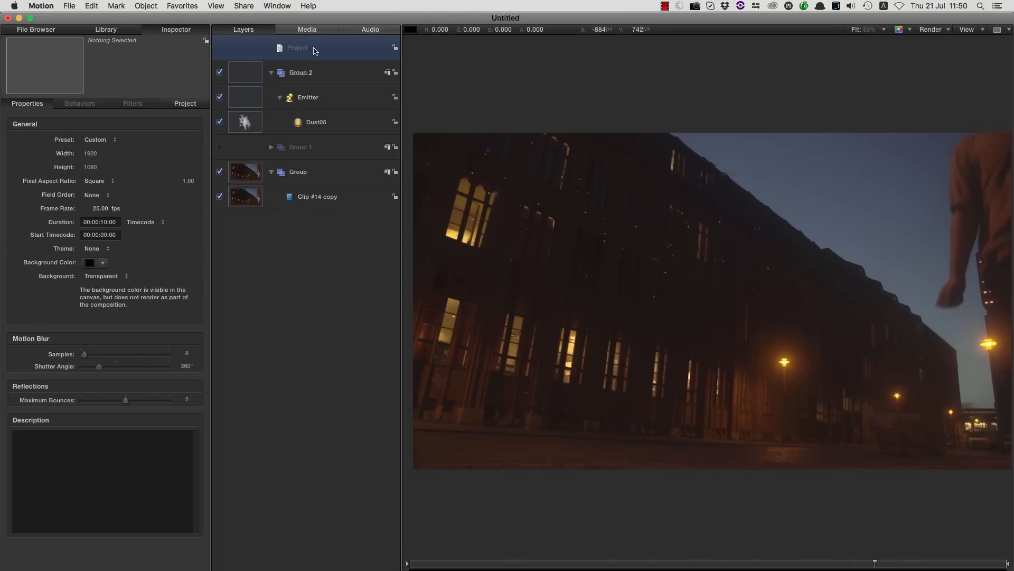
{"action": "left_click", "coordinate": [147, 4]}
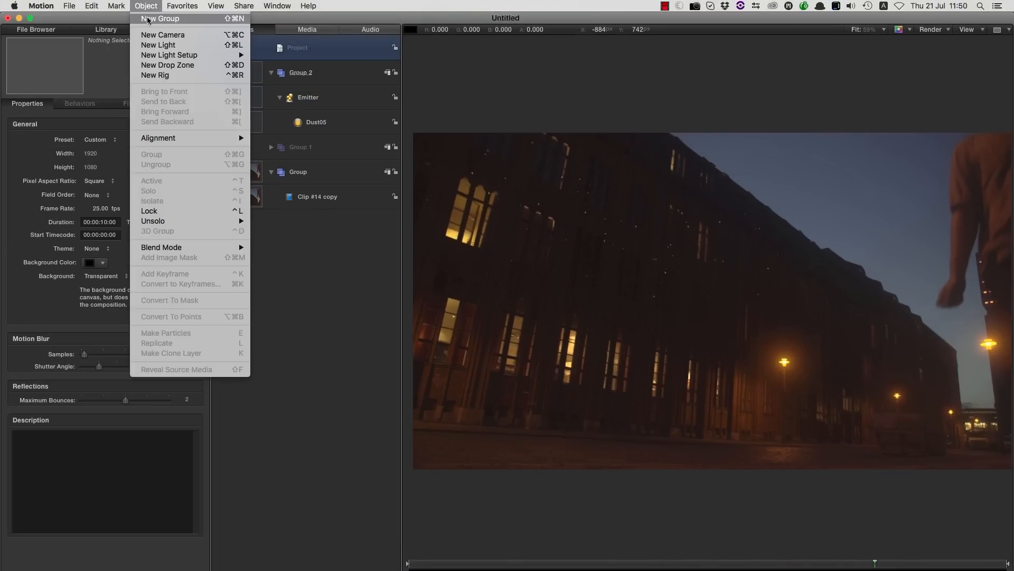
{"action": "left_click", "coordinate": [147, 19]}
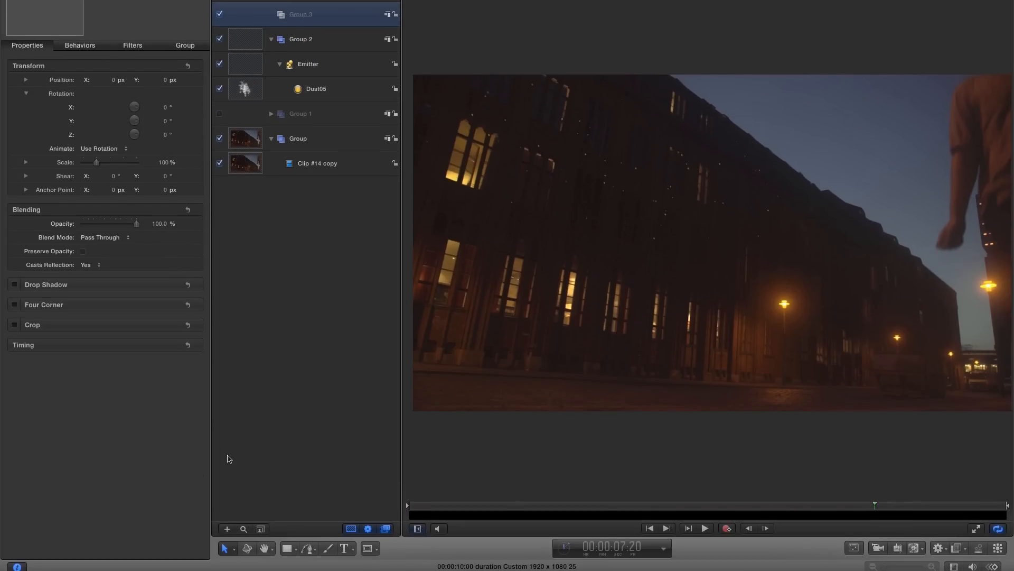
{"action": "left_click", "coordinate": [289, 549]}
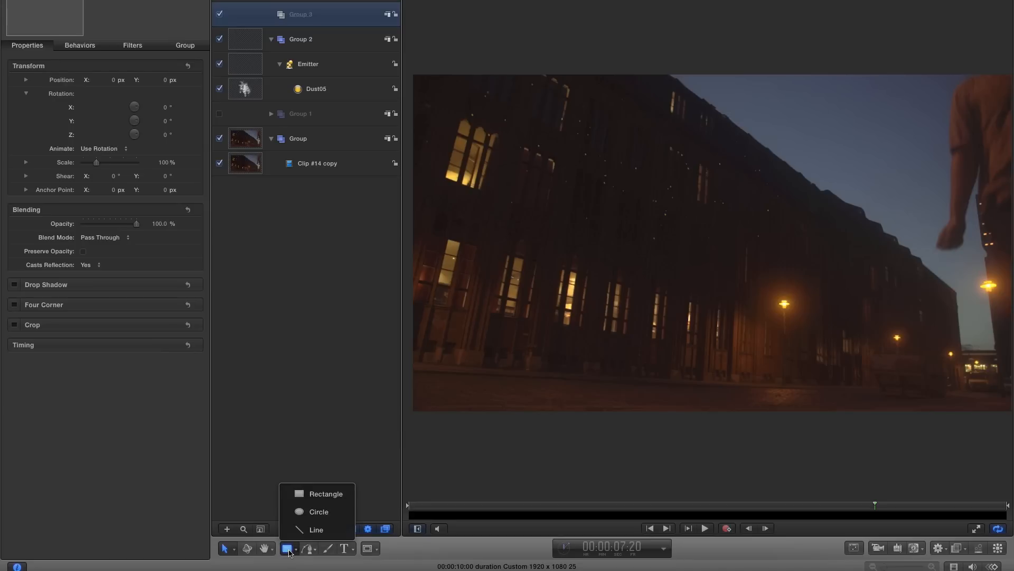
{"action": "left_click", "coordinate": [324, 493]}
{"action": "left_click_drag", "start_coordinate": [626, 109], "coordinate": [670, 187]}
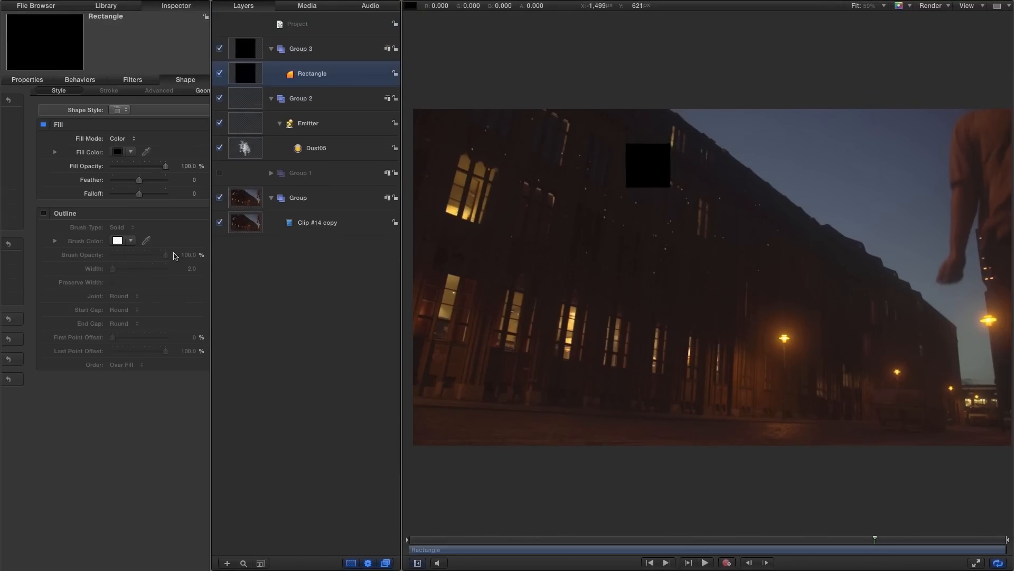
- Fill the square with bright pink and reset its Transform parameters
{"action": "left_click", "coordinate": [96, 150]}
{"action": "left_click", "coordinate": [519, 247]}
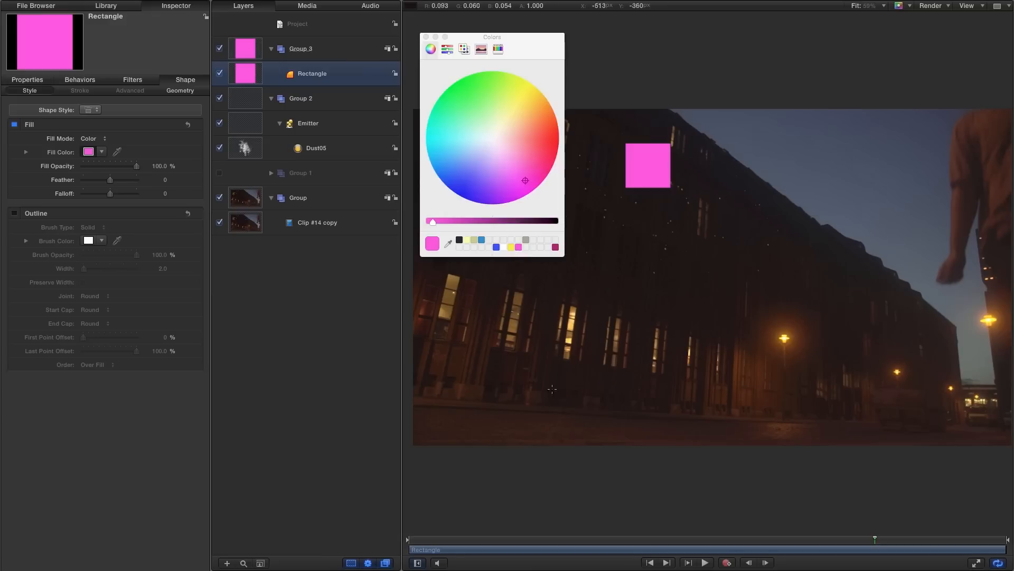
{"action": "left_click", "coordinate": [426, 37]}
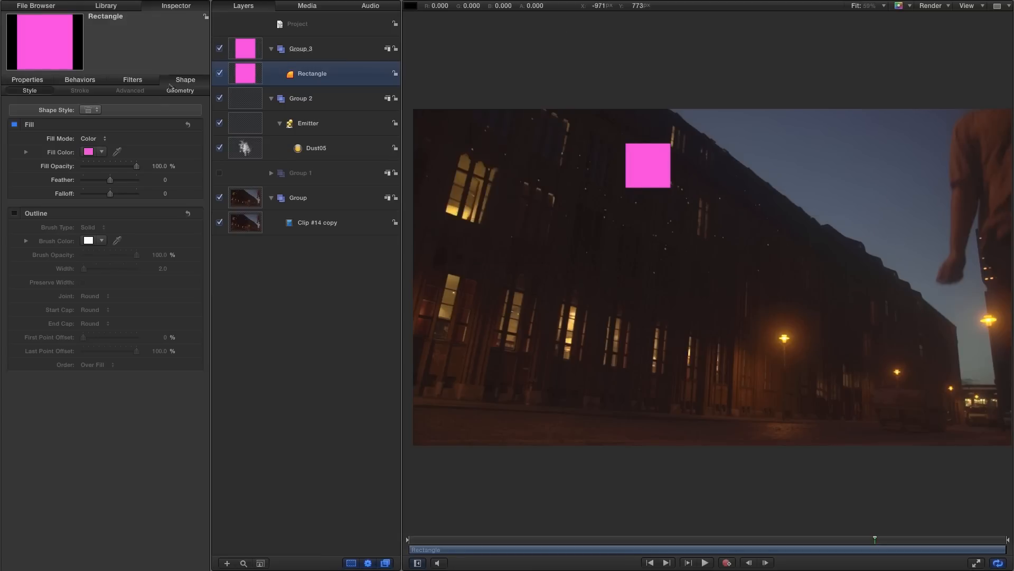
{"action": "key", "text": "F1"}
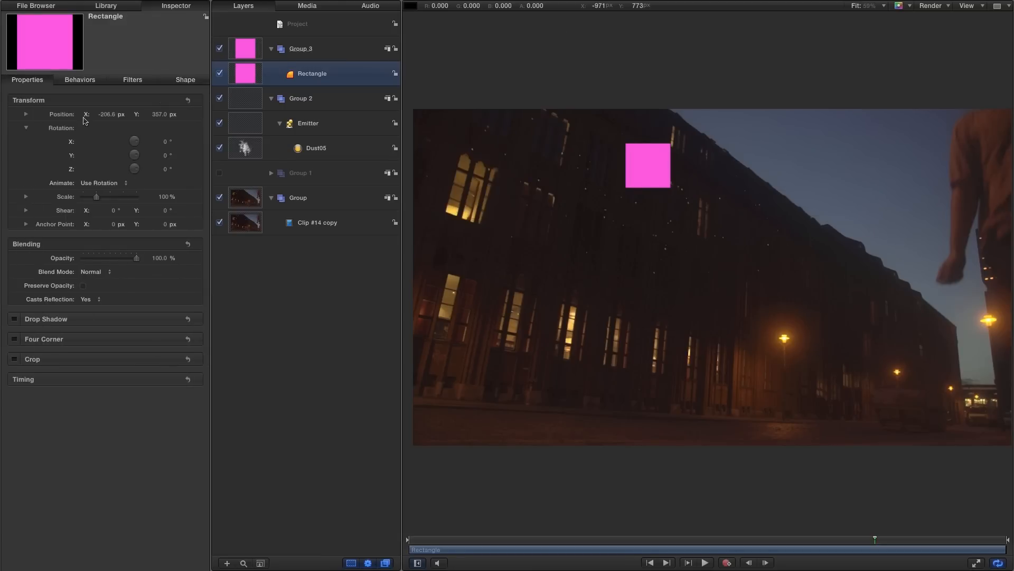
{"action": "left_click", "coordinate": [189, 101]}
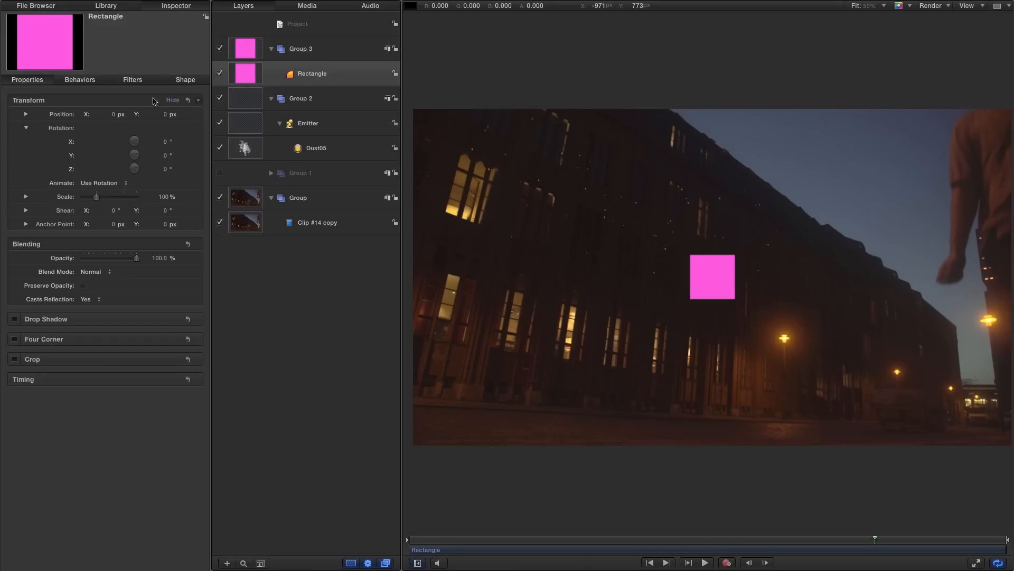
- Add a Wriggle parameter behavior to the square's Position and set its Amount to 480 px
{"action": "left_click", "coordinate": [57, 116]}
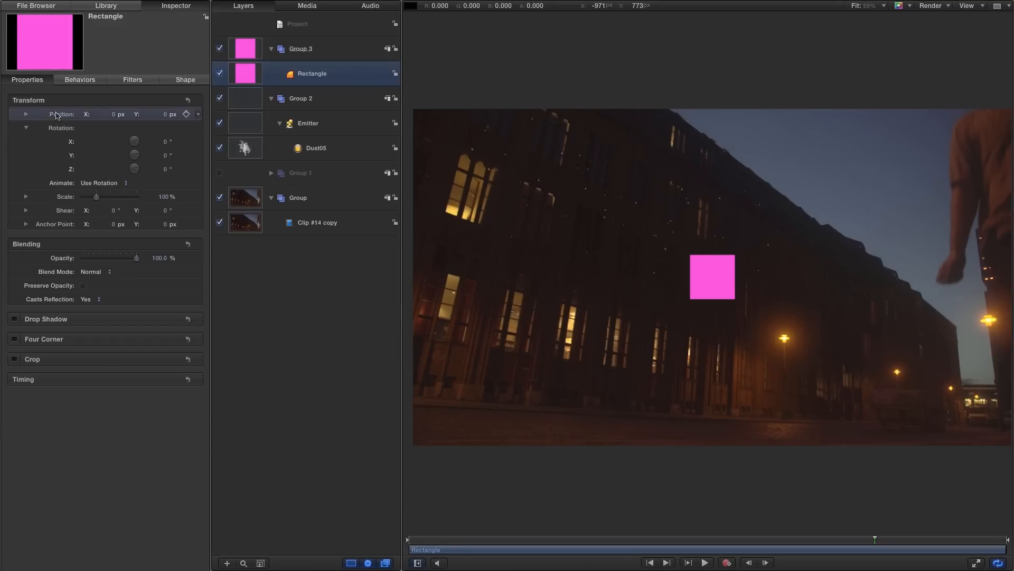
{"action": "right_click", "coordinate": [57, 116]}
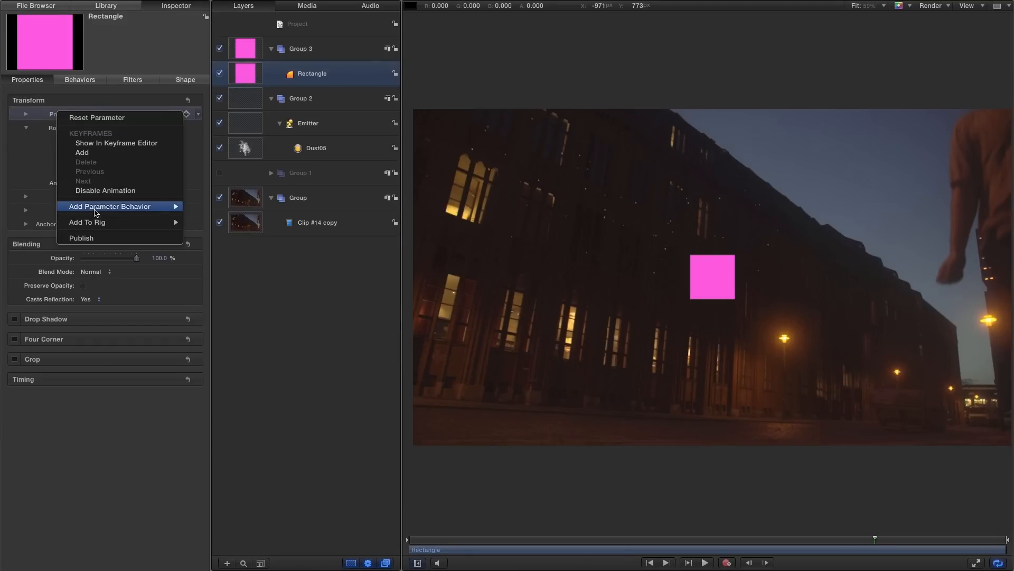
{"action": "mouse_move", "coordinate": [99, 212]}
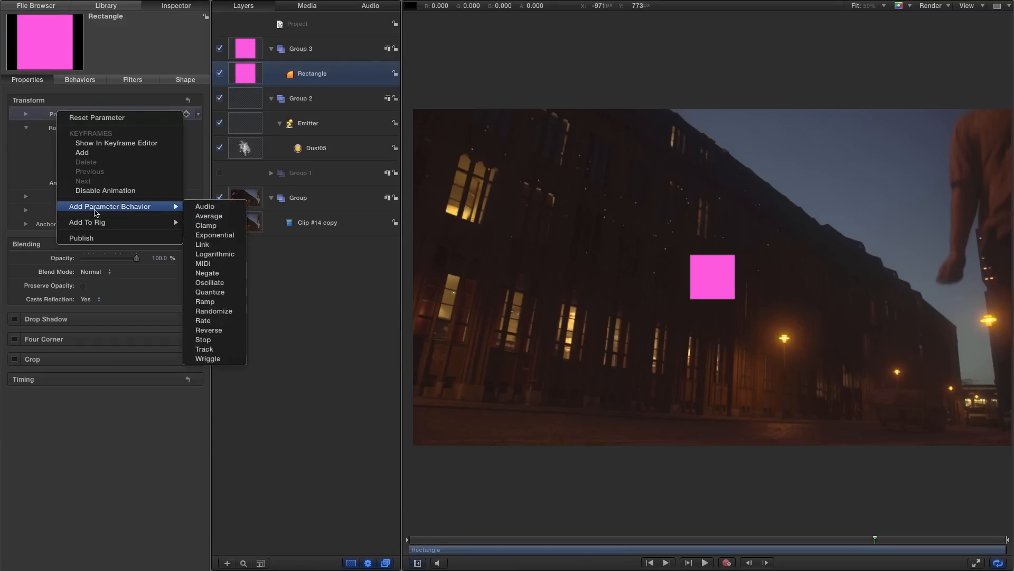
{"action": "left_click", "coordinate": [208, 358]}
{"action": "left_click", "coordinate": [160, 115]}
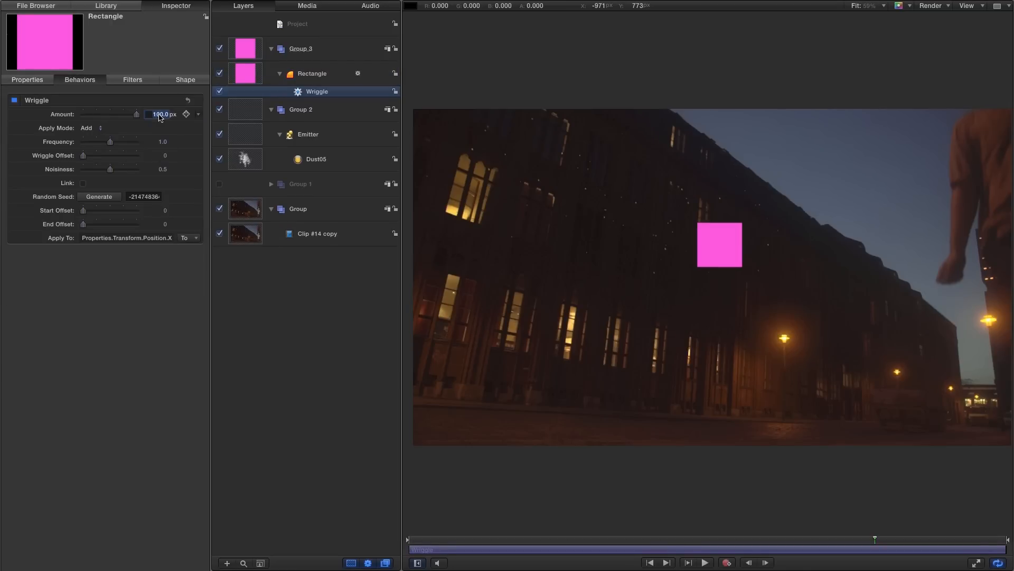
{"action": "type", "text": "480"}
{"action": "key", "text": "Return"}
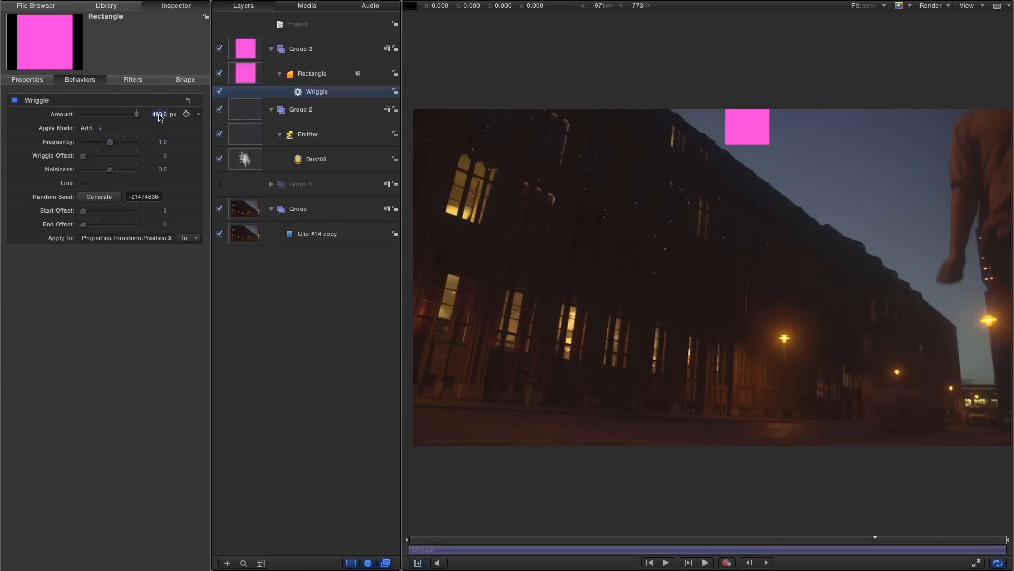
- Set the Wriggle behavior's Apply Mode to Add and Subtract and its Frequency to 0.4
{"action": "left_click", "coordinate": [87, 128]}
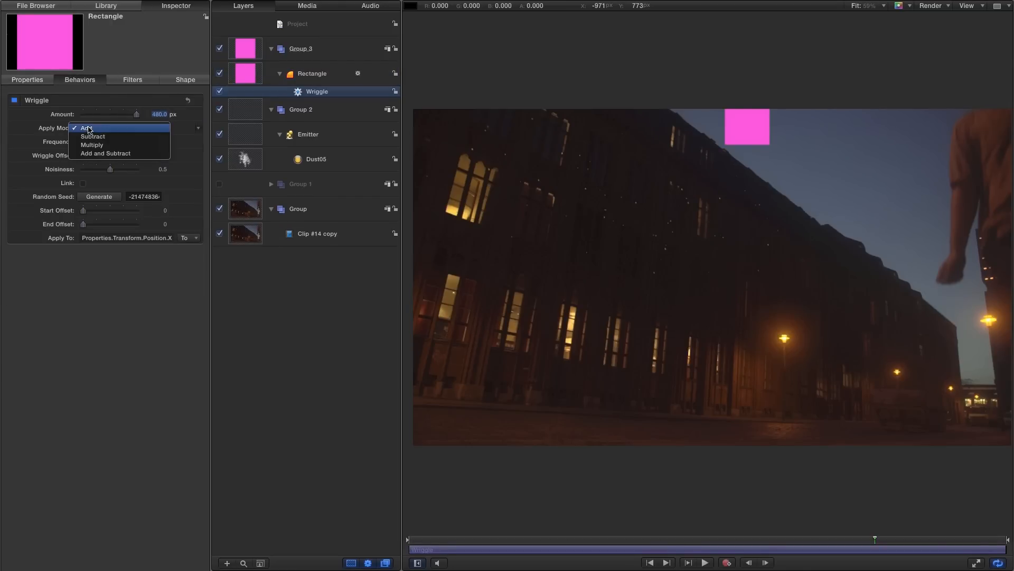
{"action": "left_click", "coordinate": [92, 153]}
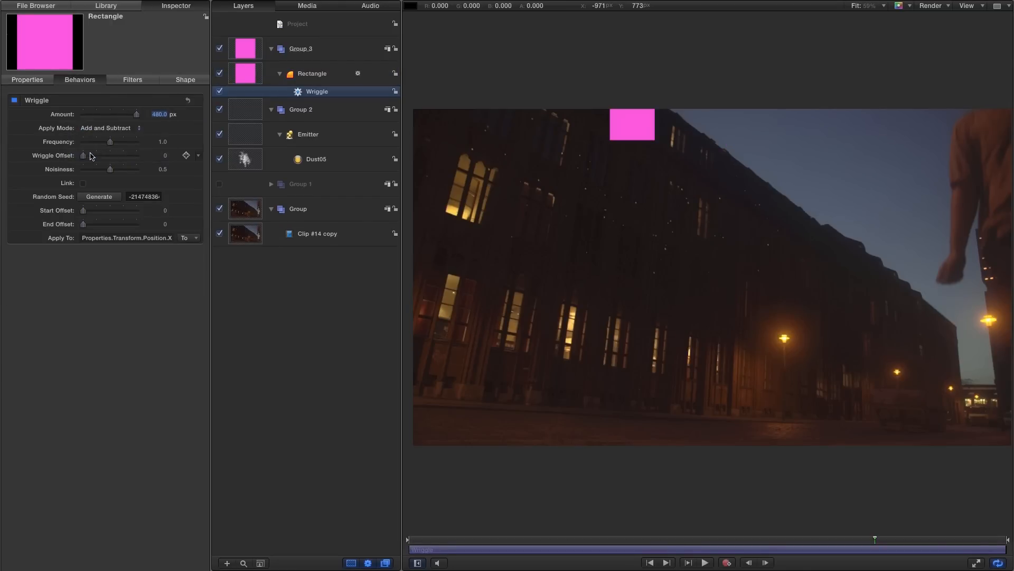
{"action": "double_click", "coordinate": [164, 142]}
{"action": "type", "text": ".4"}
{"action": "key", "text": "Return"}
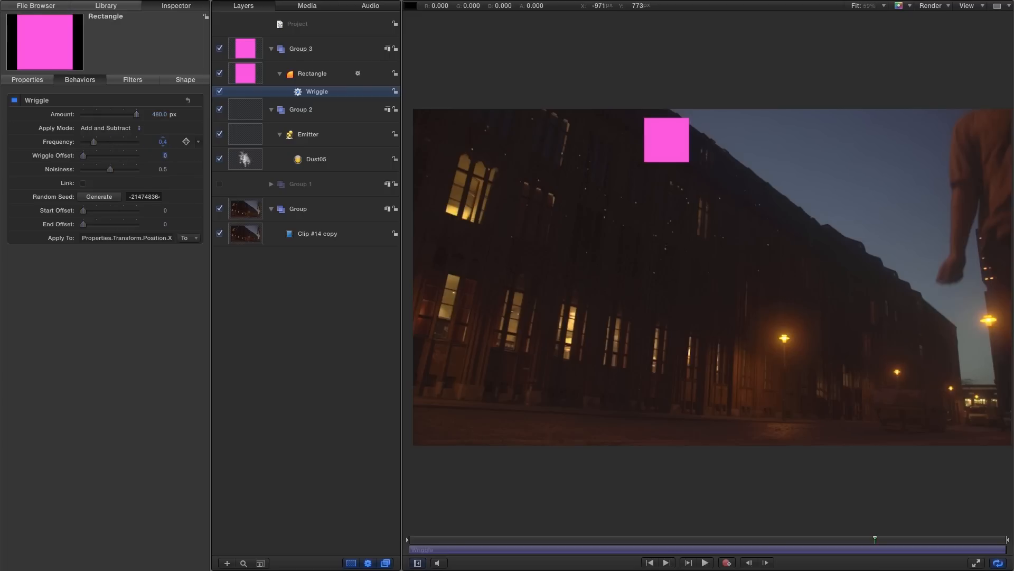
- Set the Wriggle behavior's Noisiness to 0.25 and add an Oscillate parameter behavior to the square's Position
{"action": "type", "text": ".25"}
{"action": "key", "text": "Return"}
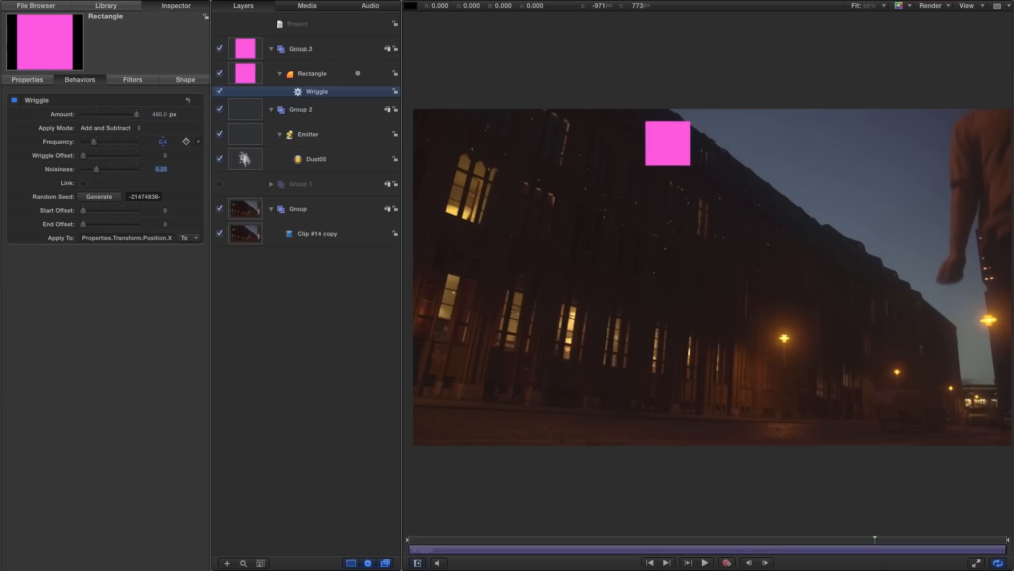
{"action": "left_click", "coordinate": [35, 81]}
{"action": "right_click", "coordinate": [57, 115]}
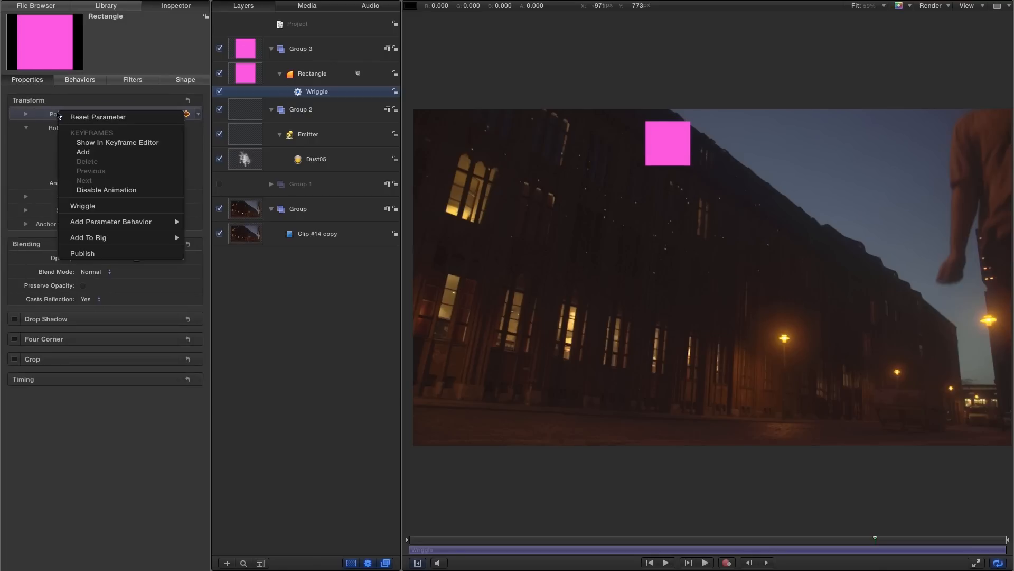
{"action": "mouse_move", "coordinate": [115, 222]}
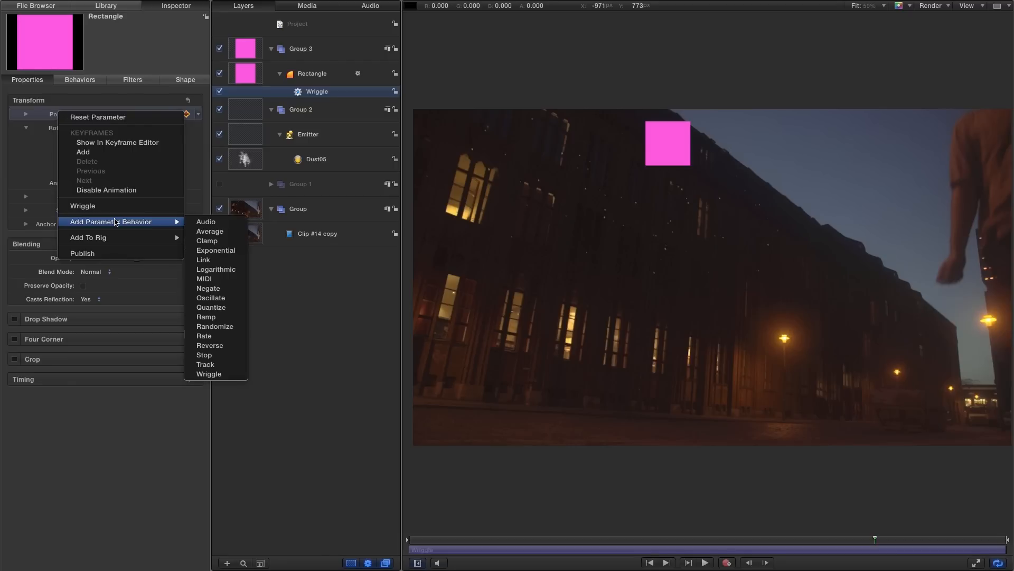
{"action": "left_click", "coordinate": [217, 298]}
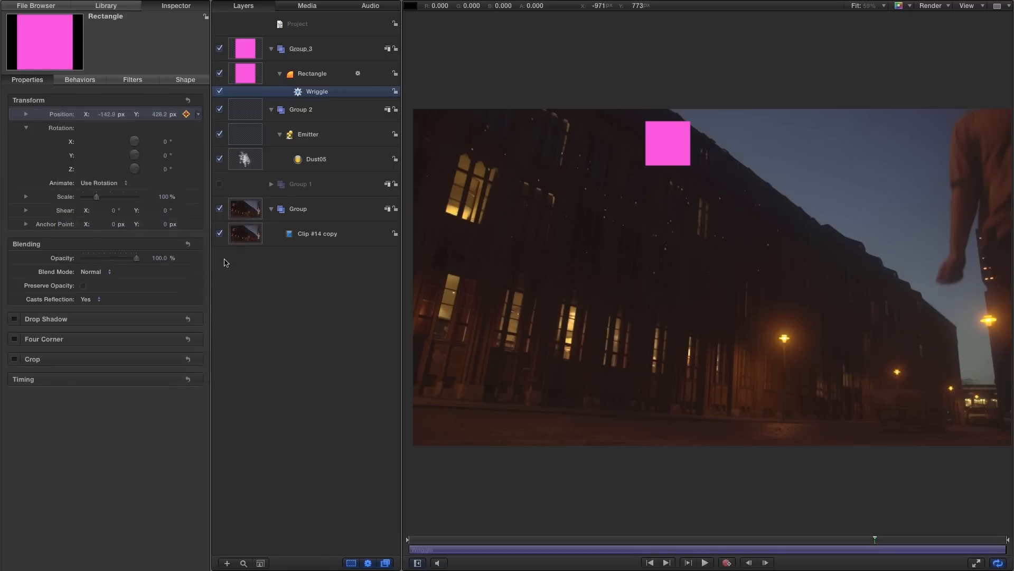
- Set the Oscillate behavior's Amplitude to 720 px and Speed to 20, and play back the square's motion
{"action": "left_click", "coordinate": [159, 141]}
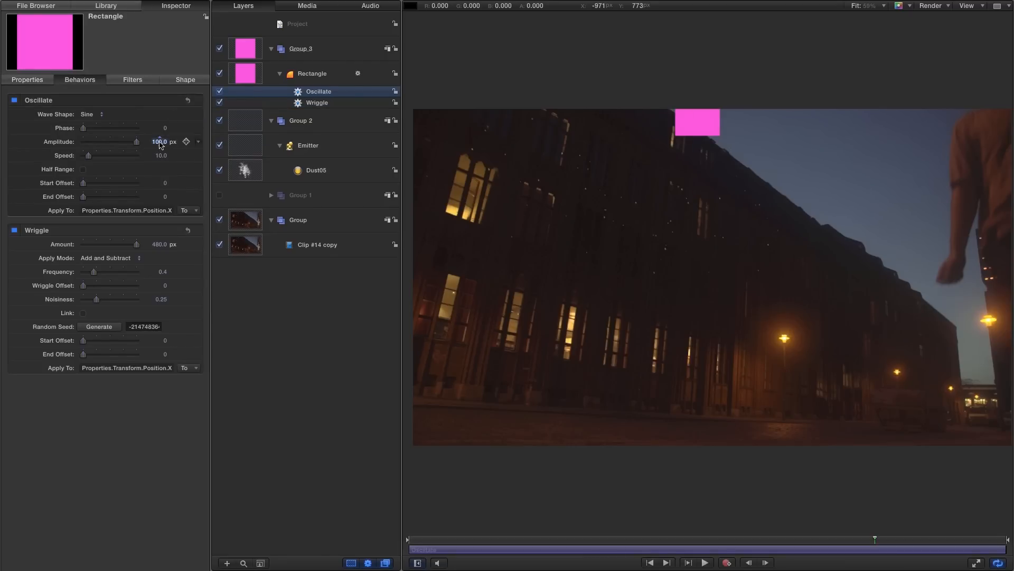
{"action": "type", "text": "7"}
{"action": "type", "text": "20"}
{"action": "key", "text": "Tab"}
{"action": "type", "text": "20"}
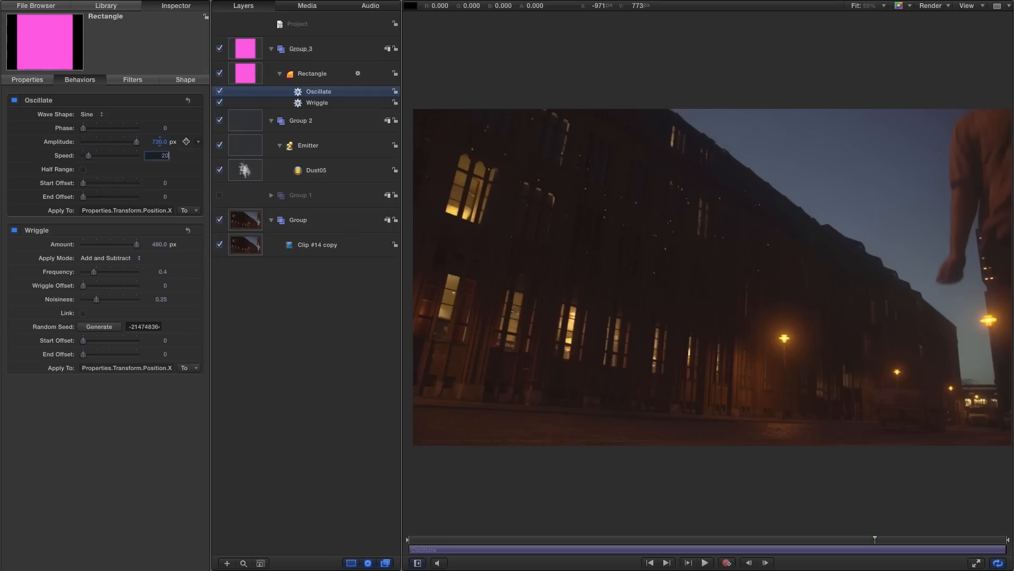
{"action": "key", "text": "Return"}
{"action": "left_click", "coordinate": [705, 563]}
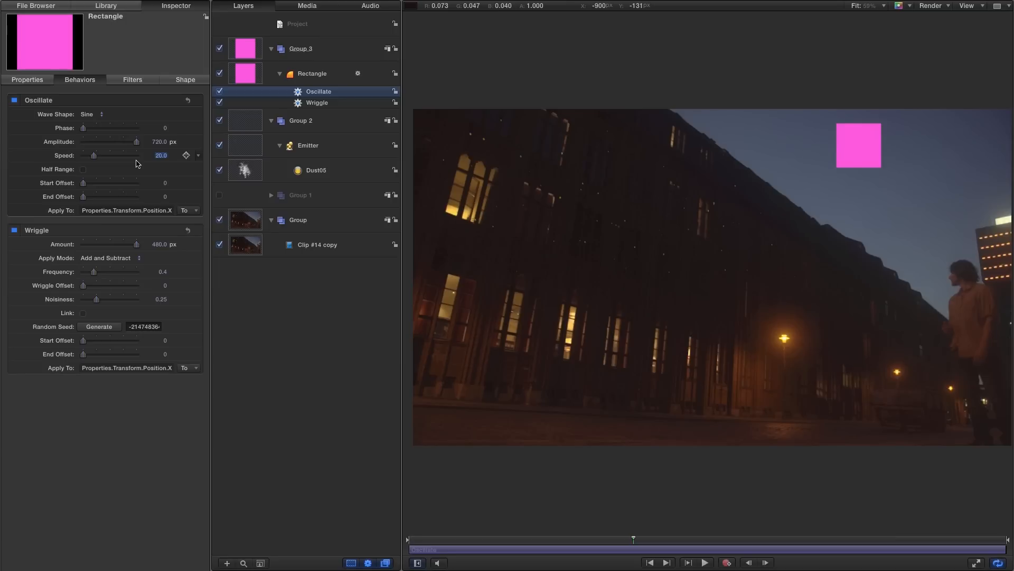
- With the Emitter in Group 2 selected, clear the Library's dust search and list the Simulations behaviors
{"action": "left_click", "coordinate": [245, 146]}
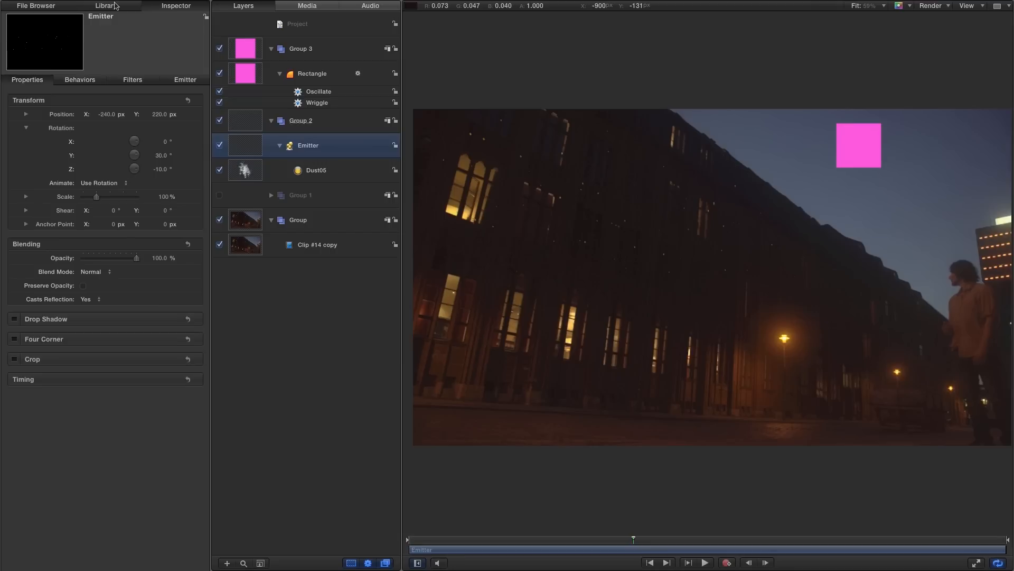
{"action": "left_click", "coordinate": [105, 6]}
{"action": "scroll", "coordinate": [102, 139], "scroll_direction": "up", "scroll_amount": 3}
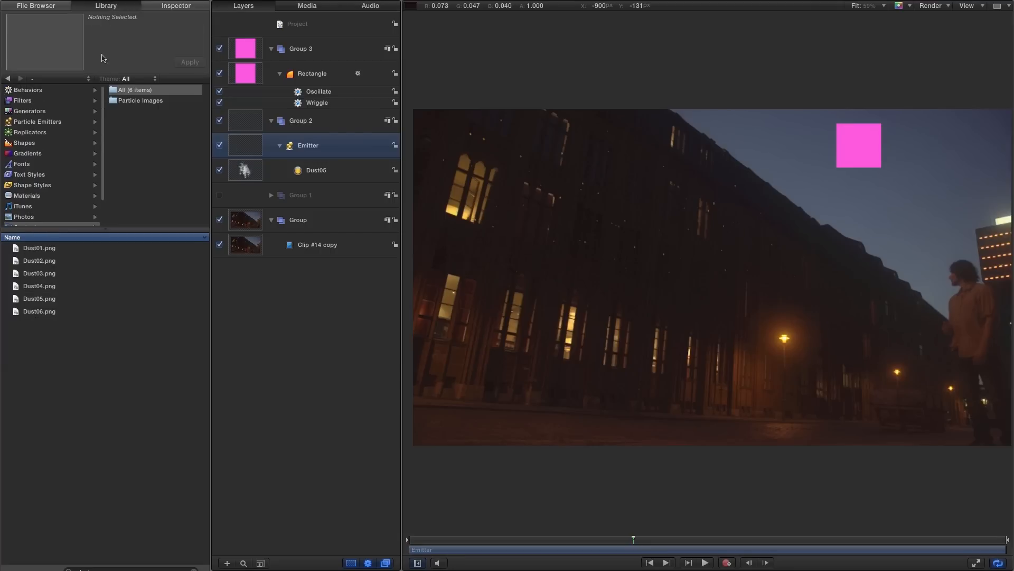
{"action": "left_click", "coordinate": [27, 89]}
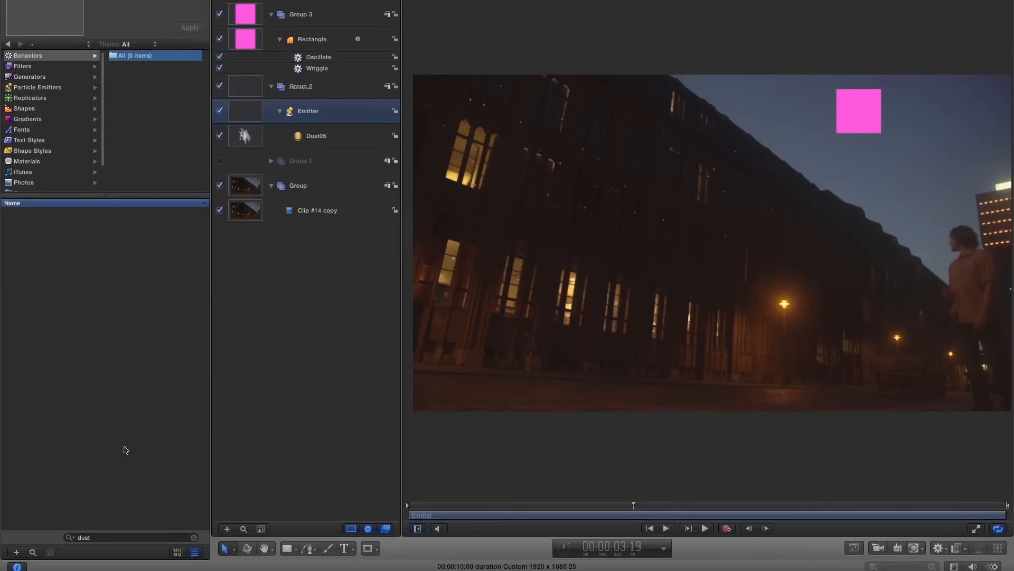
{"action": "left_click", "coordinate": [190, 569]}
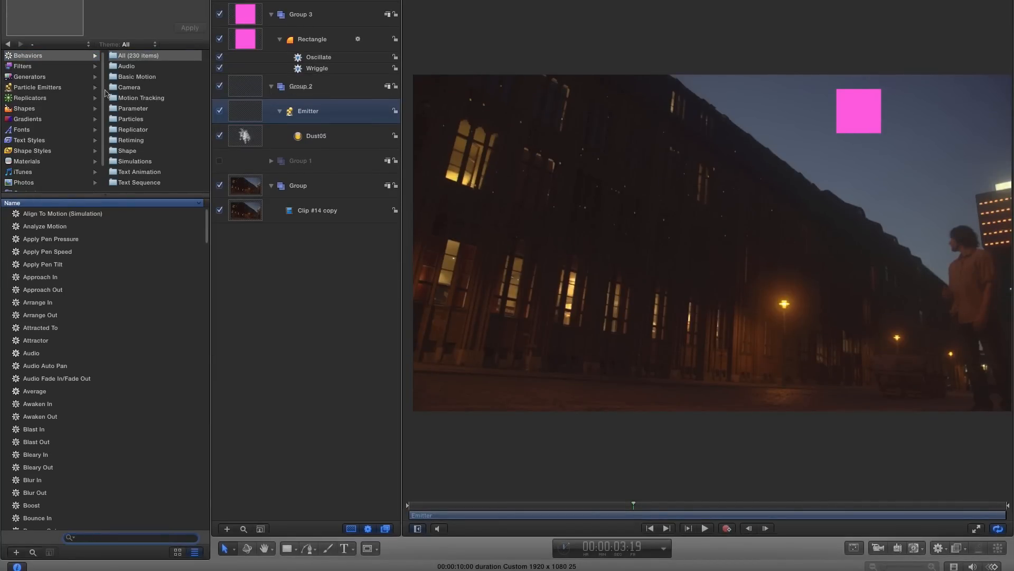
{"action": "left_click", "coordinate": [136, 162]}
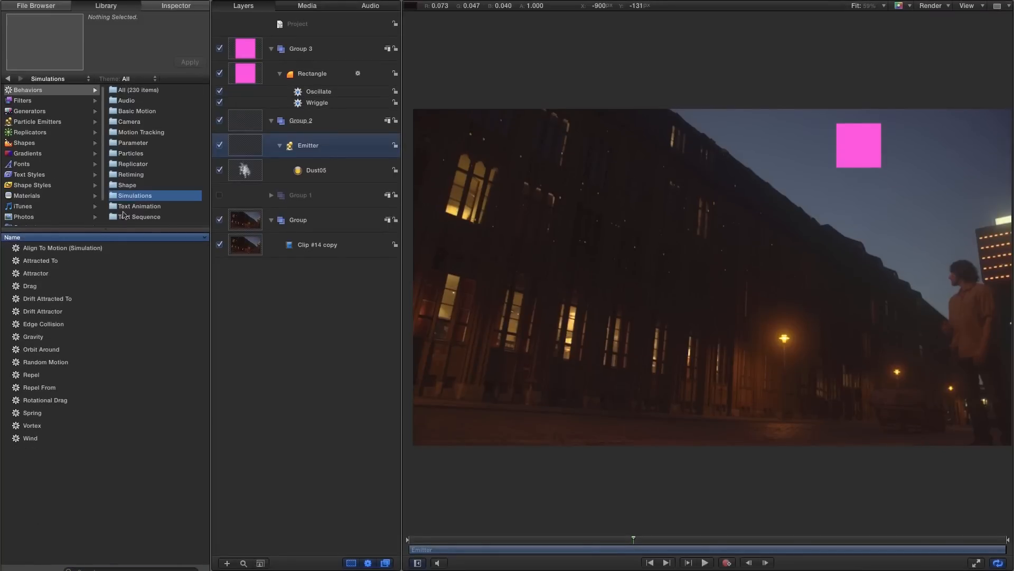
- Apply the Attracted To, Gravity and Random Motion simulation behaviors together to the Emitter in Group 2
{"action": "left_click", "coordinate": [105, 462]}
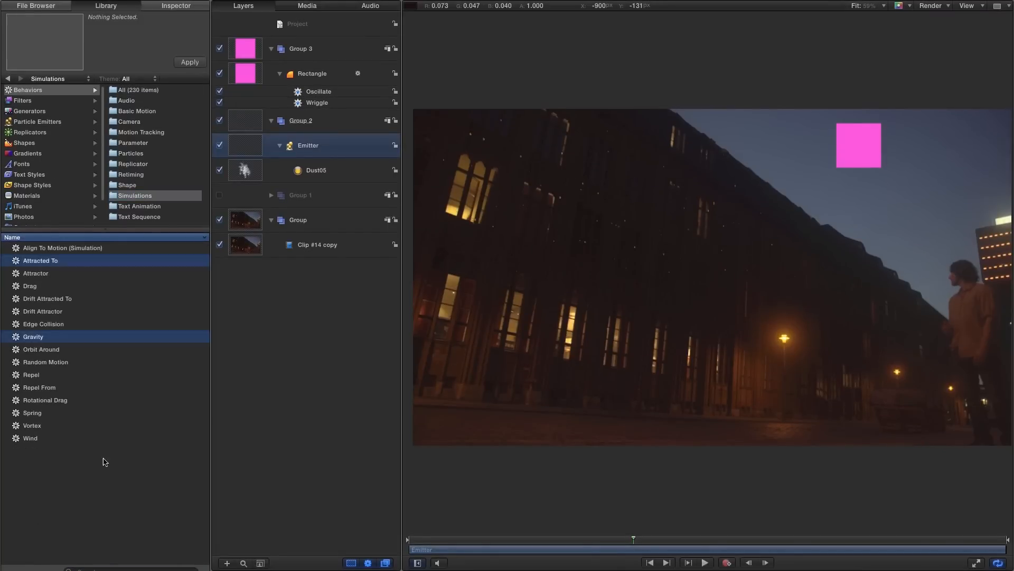
{"action": "left_click", "coordinate": [34, 362]}
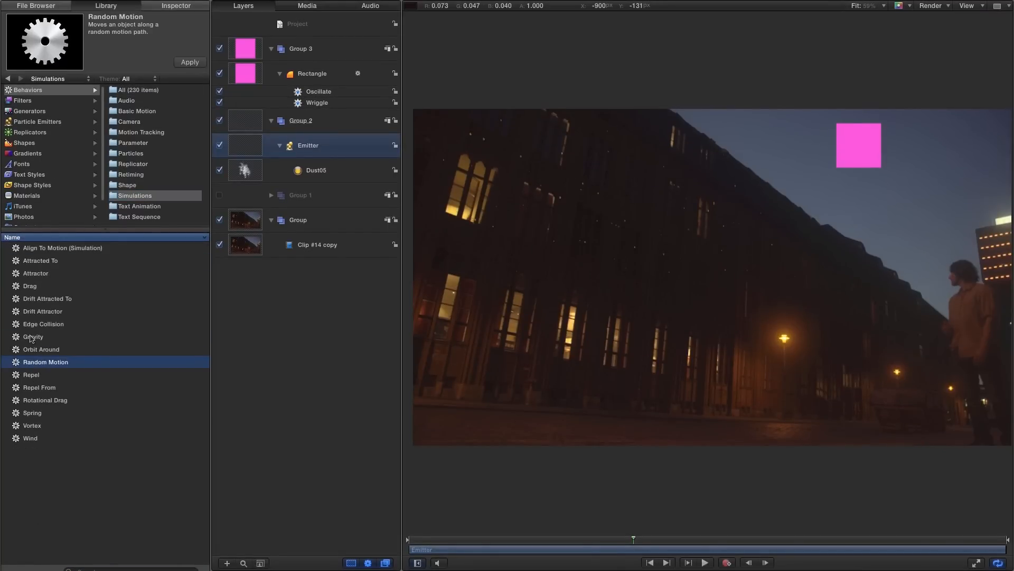
{"action": "left_click", "coordinate": [32, 338], "text": "super"}
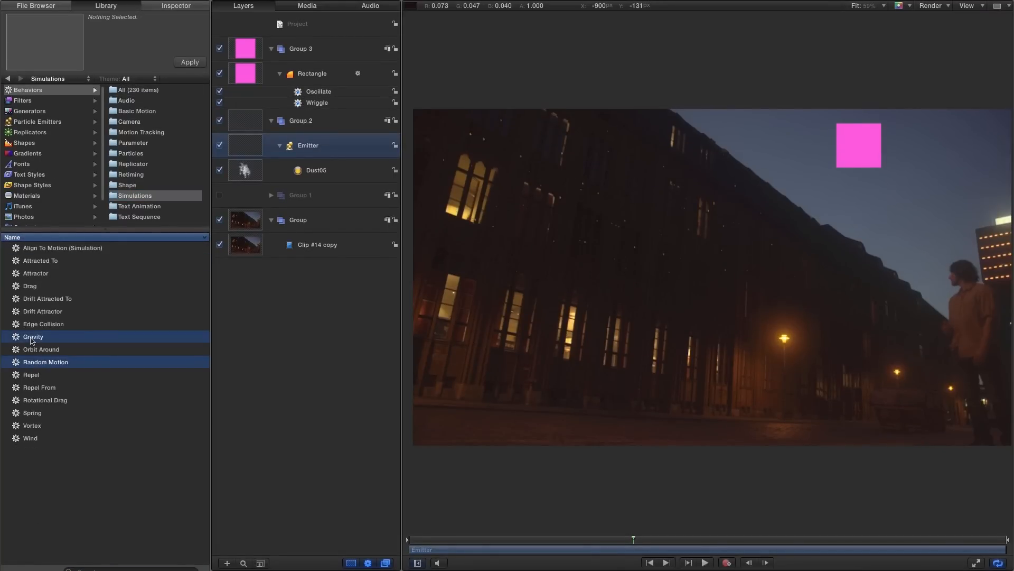
{"action": "left_click", "coordinate": [42, 261], "text": "super"}
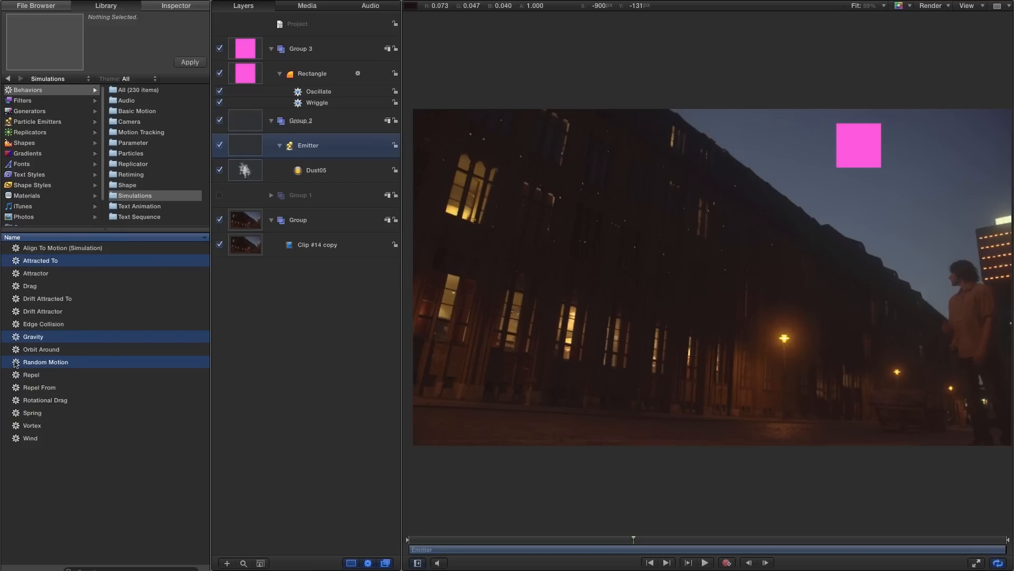
{"action": "left_click_drag", "start_coordinate": [16, 364], "coordinate": [245, 144]}
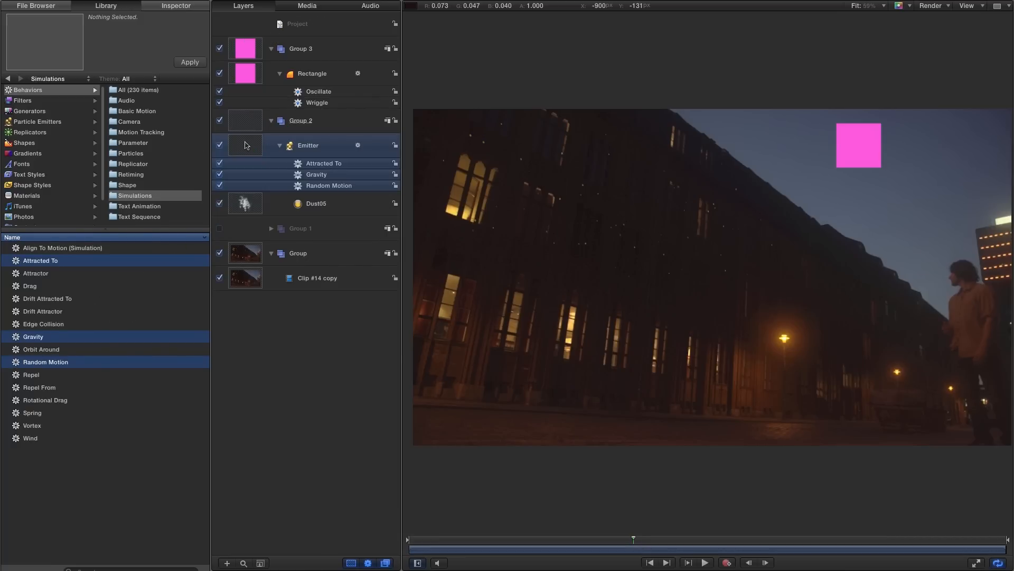
- Set the Noisiness of the Emitter's Random Motion behavior to 1
{"action": "left_click", "coordinate": [179, 7]}
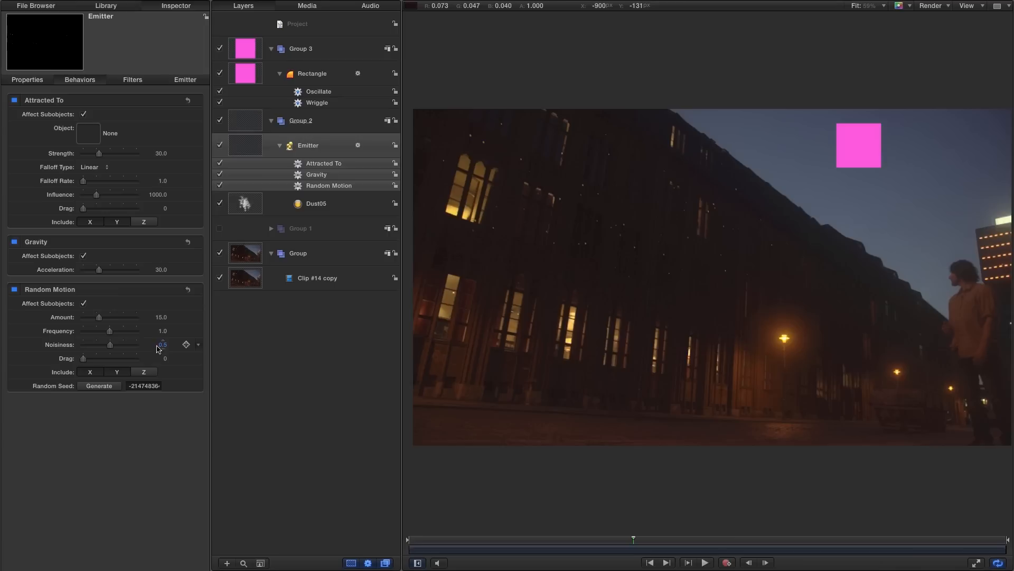
{"action": "left_click", "coordinate": [165, 346]}
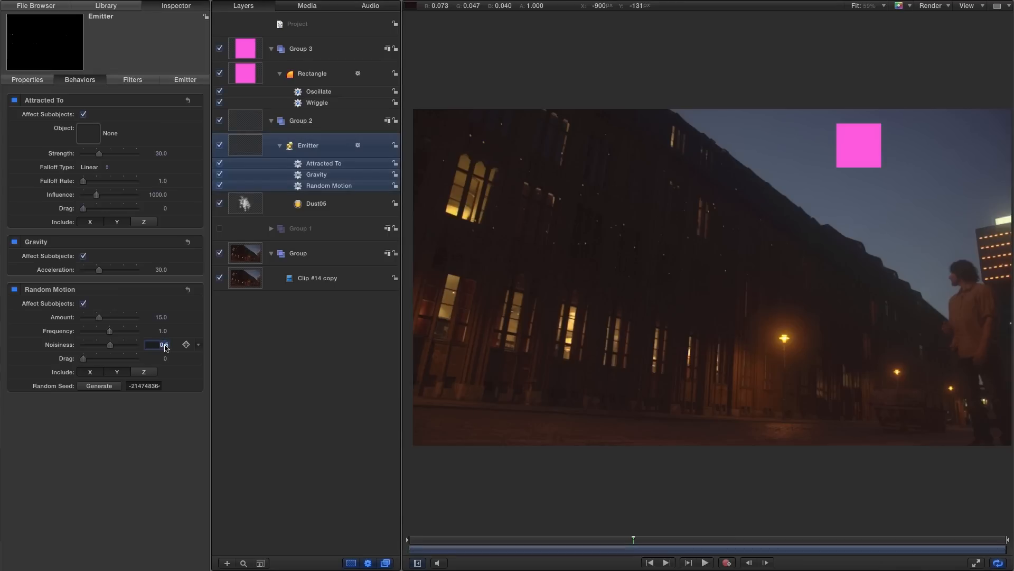
{"action": "type", "text": "1"}
{"action": "key", "text": "Return"}
- Set the Emitter's Attracted To Strength to 40 and its Gravity Acceleration to 40
{"action": "left_click", "coordinate": [161, 154]}
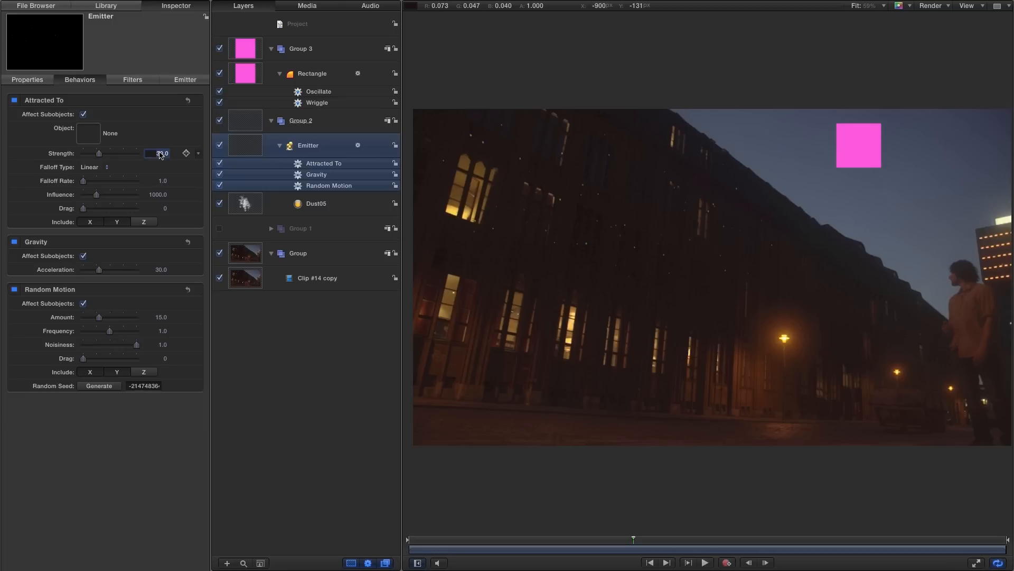
{"action": "type", "text": "40"}
{"action": "key", "text": "Tab"}
{"action": "left_click", "coordinate": [161, 271]}
{"action": "type", "text": "40"}
{"action": "key", "text": "Return"}
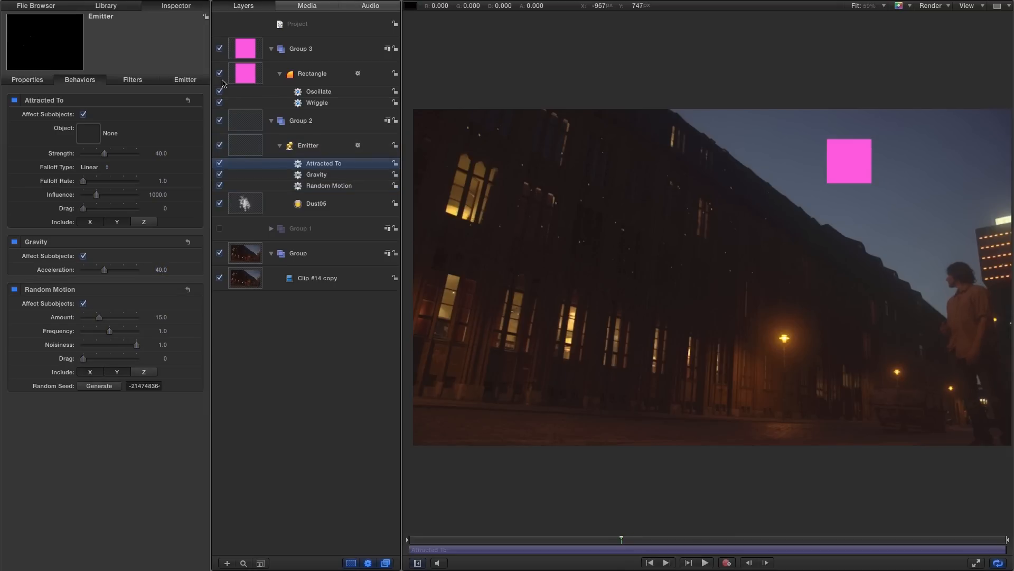
- Assign the pink Rectangle as the Attracted To object and preview the embers from the start with Group 3 hidden
{"action": "left_click_drag", "start_coordinate": [246, 73], "coordinate": [88, 133]}
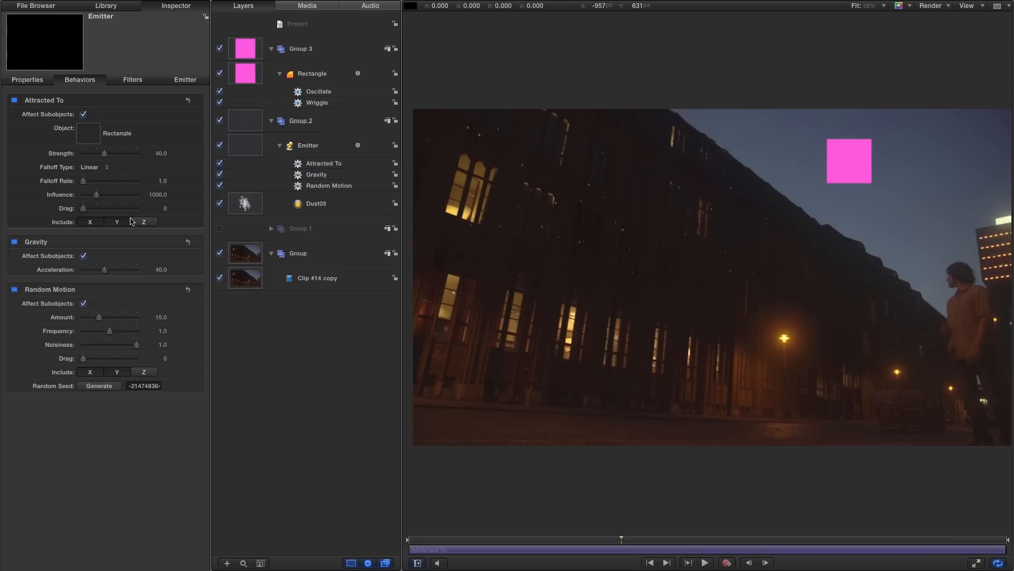
{"action": "left_click", "coordinate": [220, 49]}
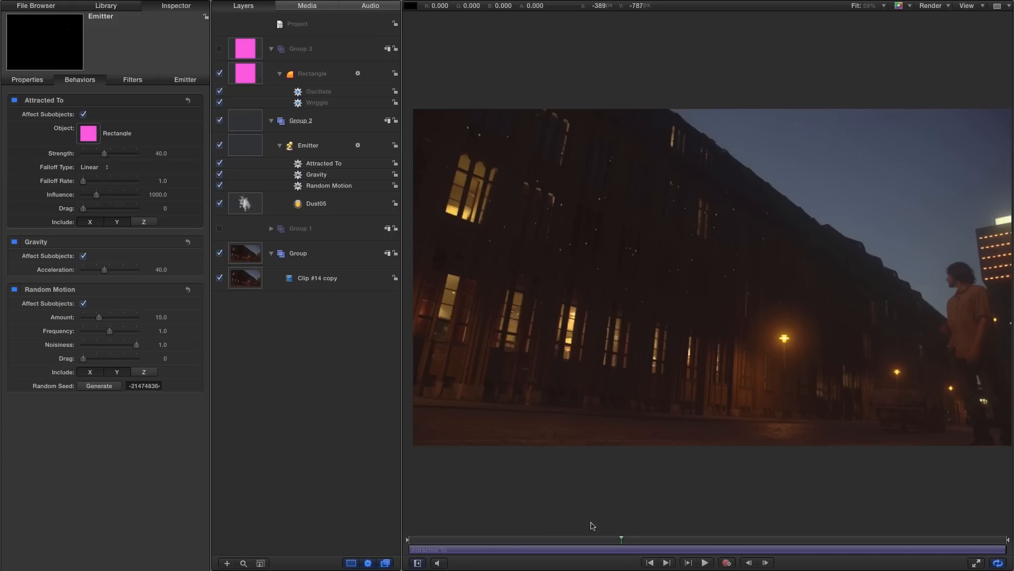
{"action": "left_click", "coordinate": [650, 562]}
{"action": "left_click", "coordinate": [705, 564]}
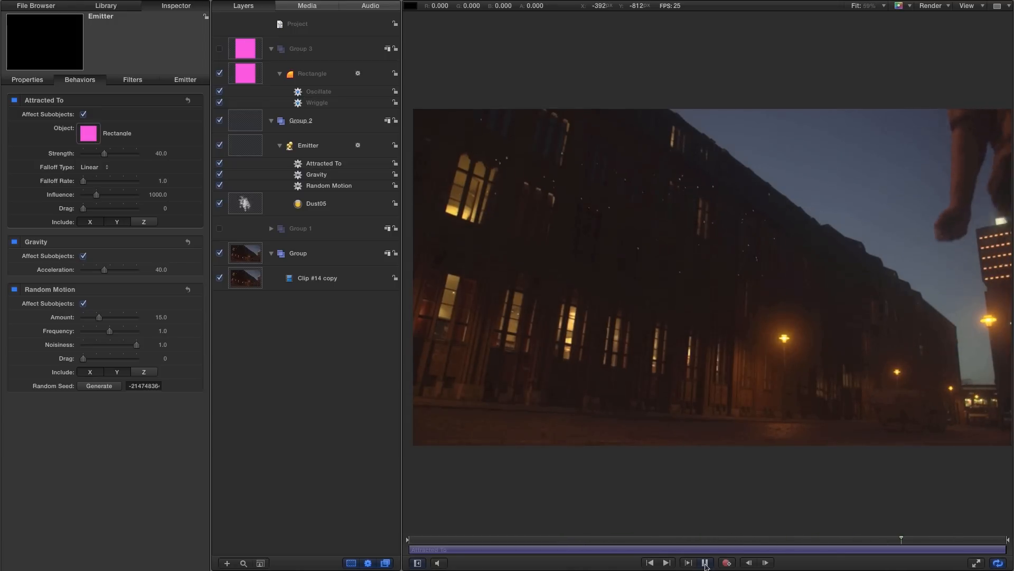
{"action": "left_click", "coordinate": [705, 563]}
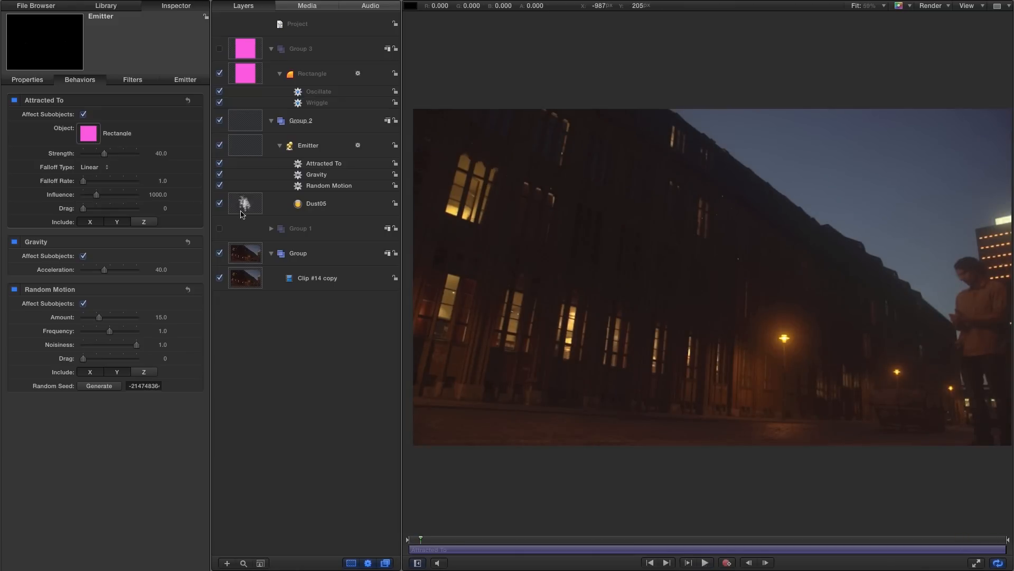
- Hide the group holding the street clip and set up a movie export as Apple ProRes 422 Proxy
{"action": "left_click", "coordinate": [220, 253]}
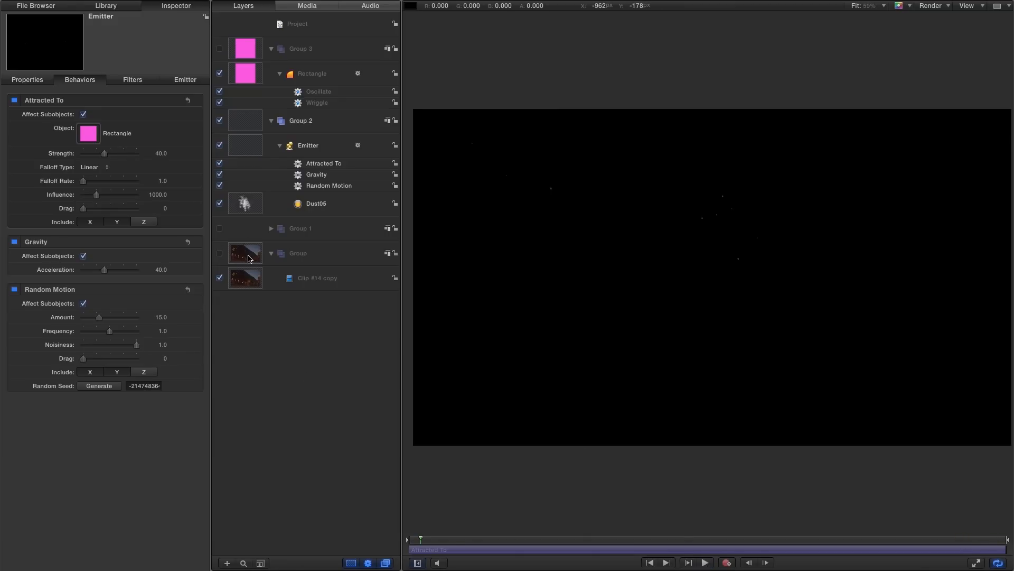
{"action": "left_click", "coordinate": [244, 6]}
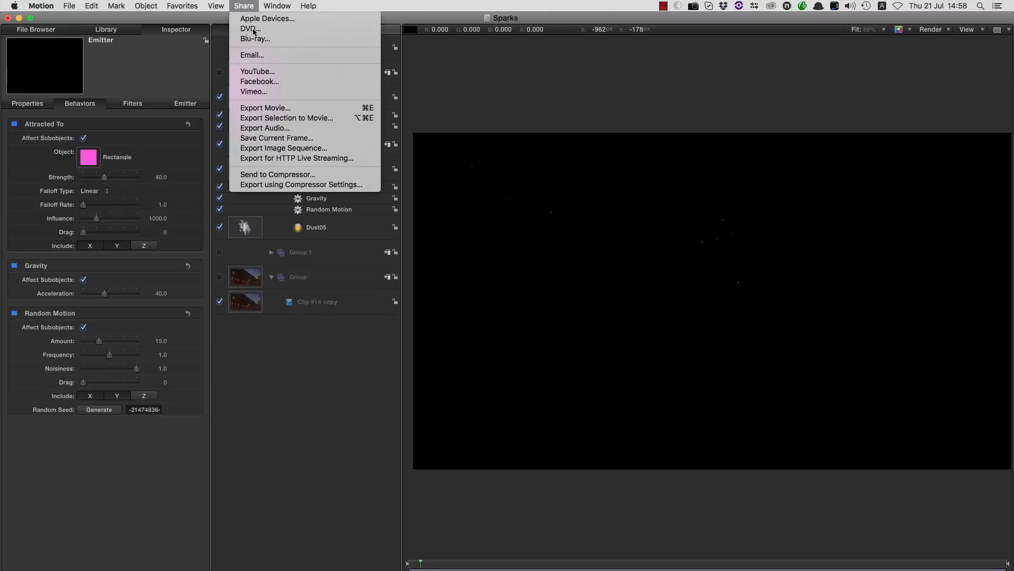
{"action": "left_click", "coordinate": [276, 108]}
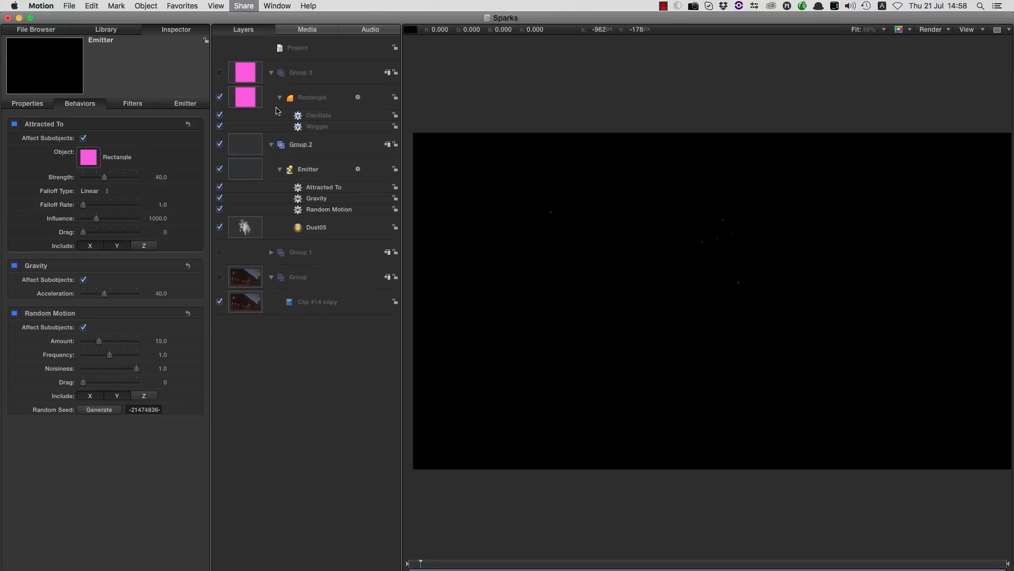
{"action": "left_click", "coordinate": [505, 184]}
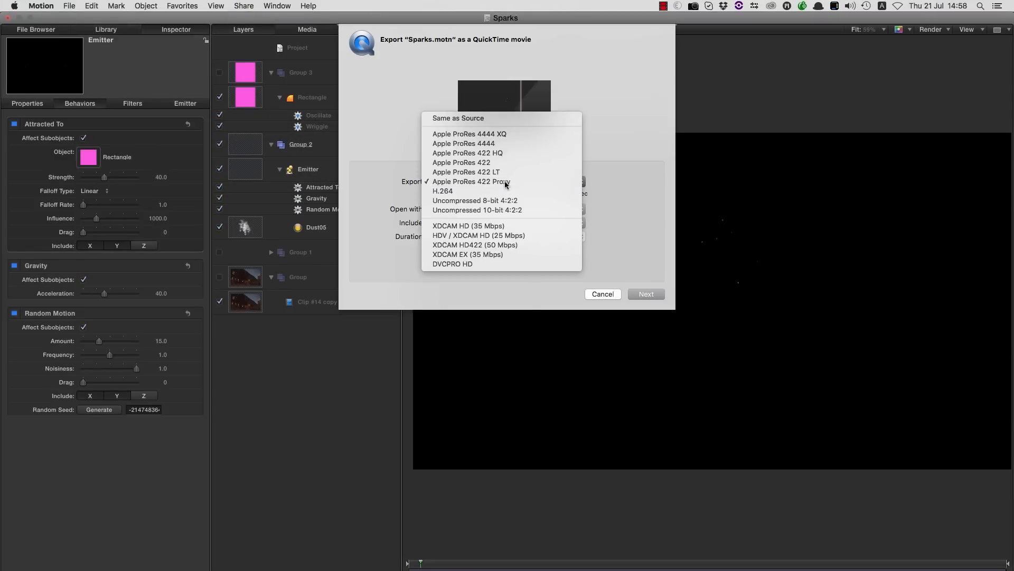
{"action": "left_click", "coordinate": [505, 183]}
{"action": "left_click", "coordinate": [646, 294]}
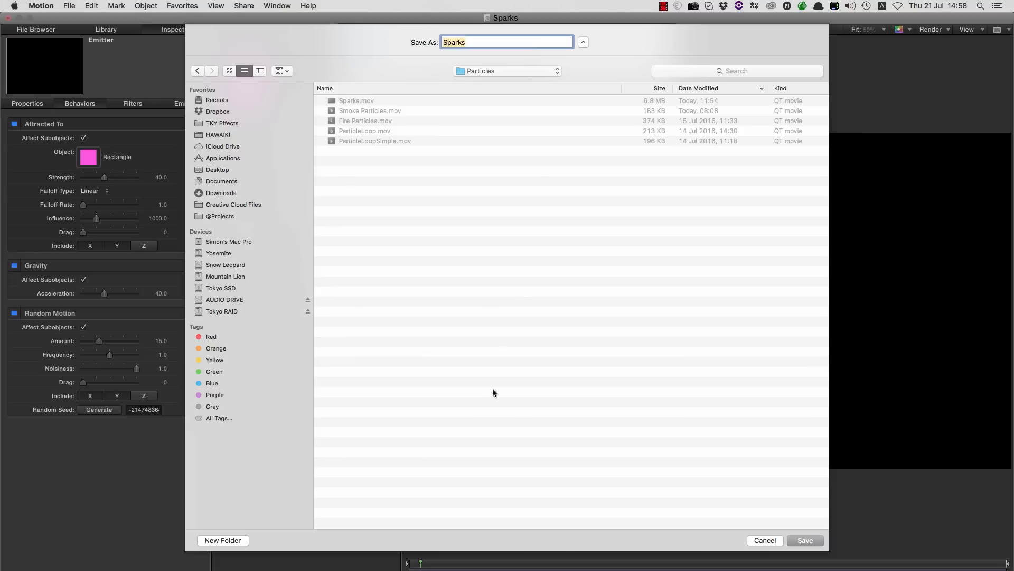
- Save the exported movie in the Particles folder under the name Sparks-.mov
{"action": "left_click", "coordinate": [355, 100]}
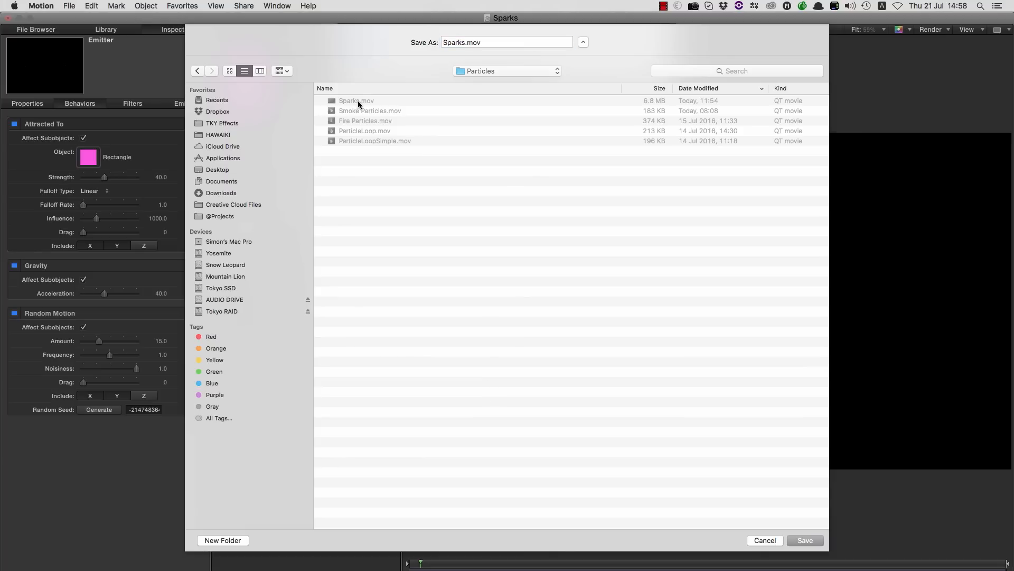
{"action": "double_click", "coordinate": [457, 43]}
{"action": "type", "text": "Sparks-"}
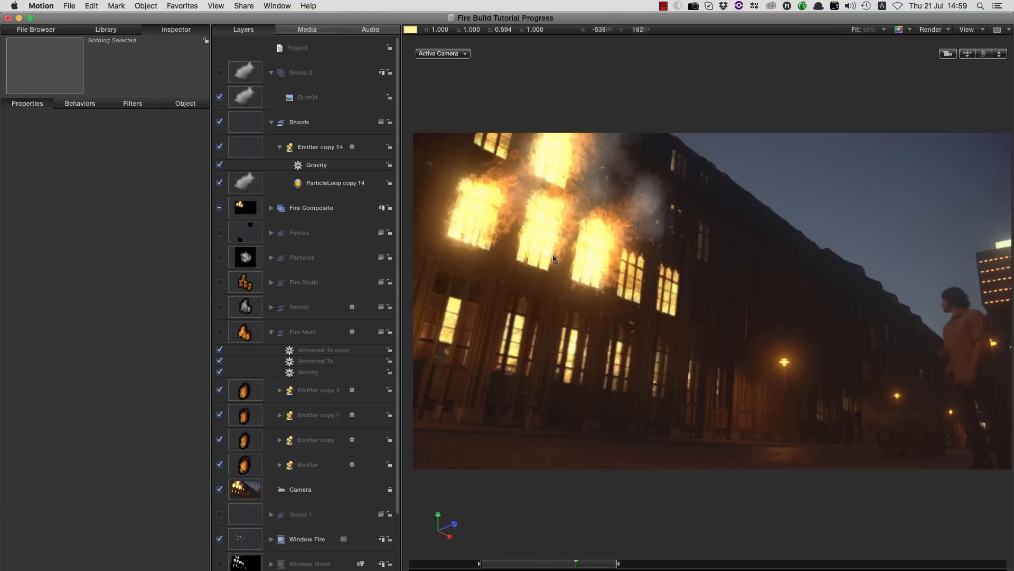
- In the Fire Build Tutorial Progress project, add Sparks.mov from the Particles folder above Group 3 and select its new group
{"action": "left_click", "coordinate": [38, 30]}
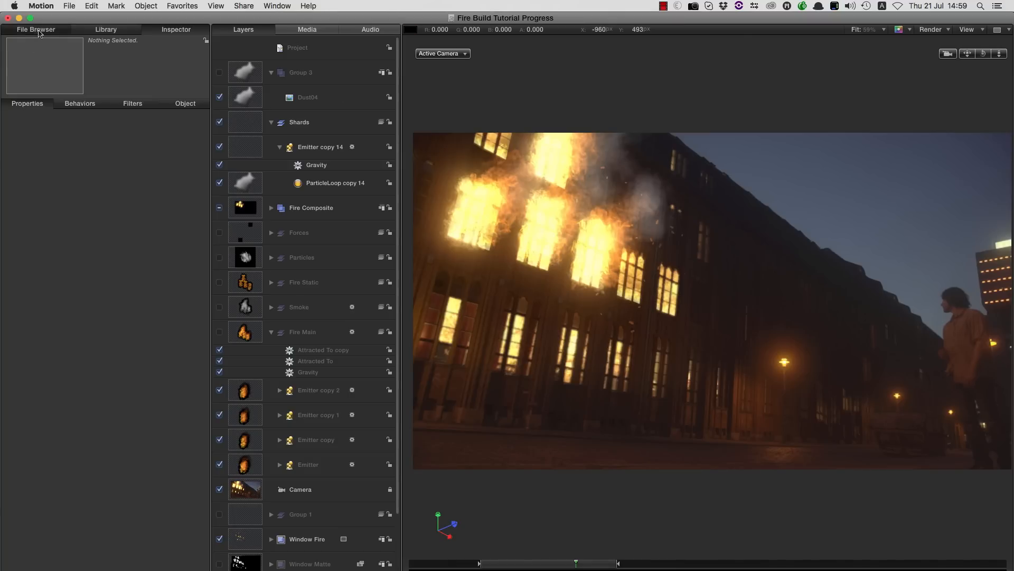
{"action": "left_click_drag", "start_coordinate": [14, 259], "coordinate": [273, 62]}
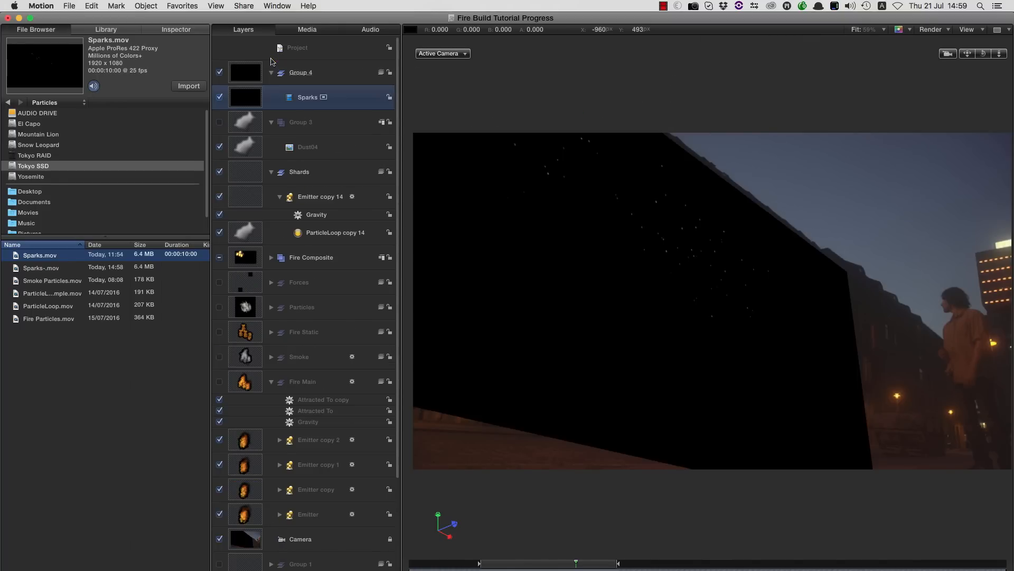
{"action": "left_click", "coordinate": [245, 75]}
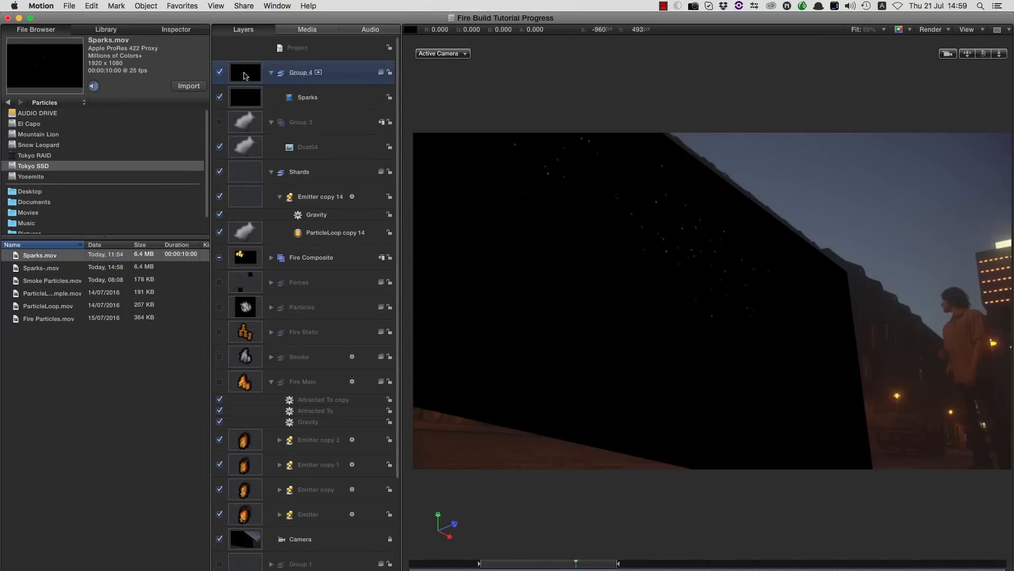
- Convert Group 4 to a 2D group and set its blend mode to Linear Dodge
{"action": "right_click", "coordinate": [244, 74]}
{"action": "left_click", "coordinate": [288, 196]}
{"action": "left_click", "coordinate": [174, 30]}
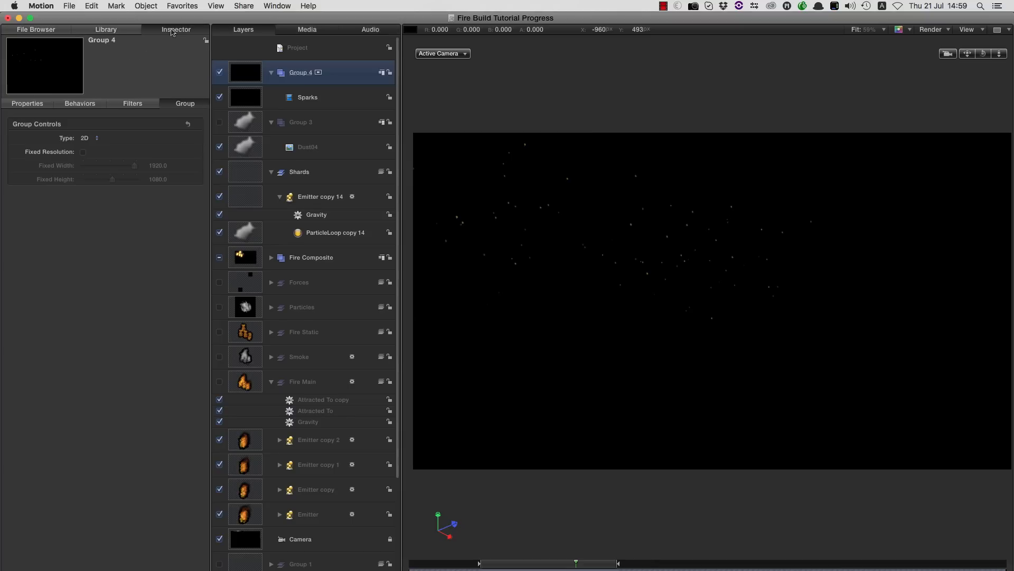
{"action": "left_click", "coordinate": [38, 103]}
{"action": "left_click", "coordinate": [103, 339]}
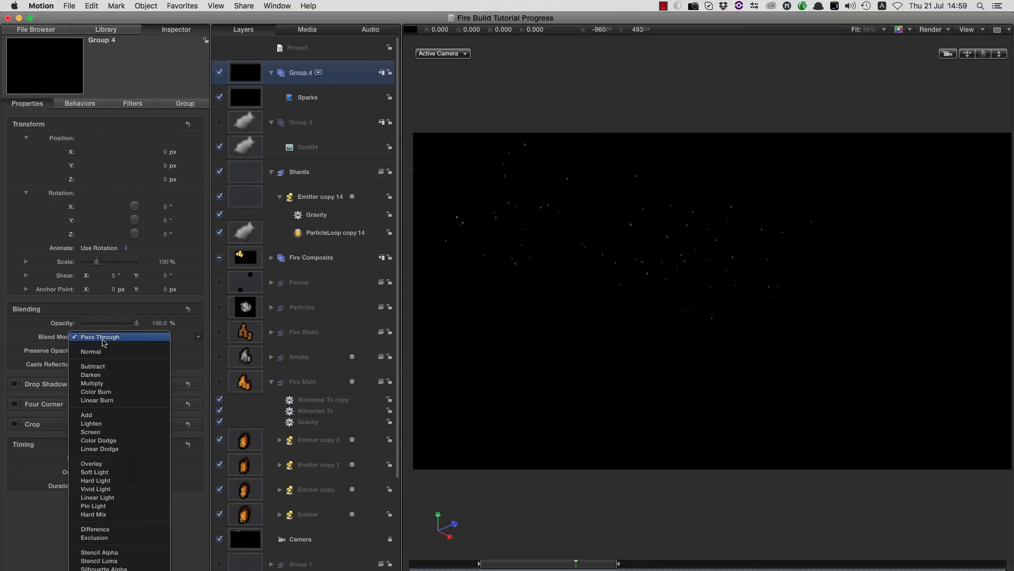
{"action": "left_click", "coordinate": [103, 432]}
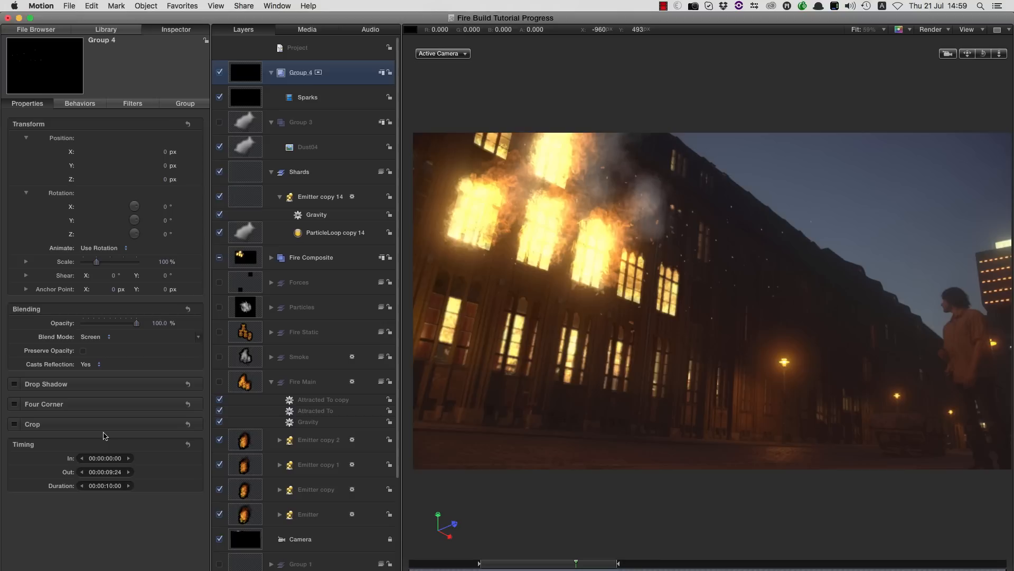
{"action": "left_click", "coordinate": [95, 336]}
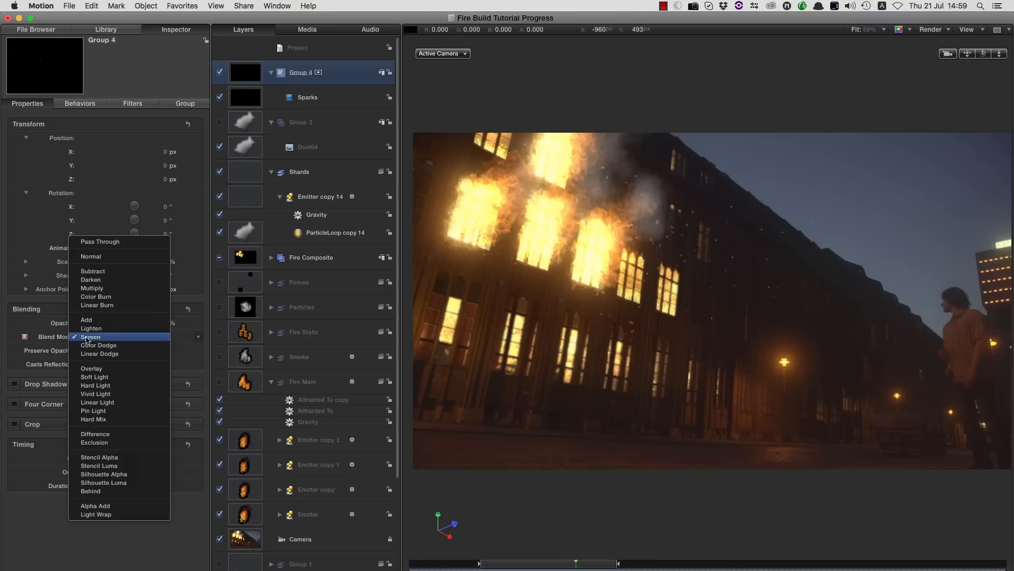
{"action": "left_click", "coordinate": [90, 353]}
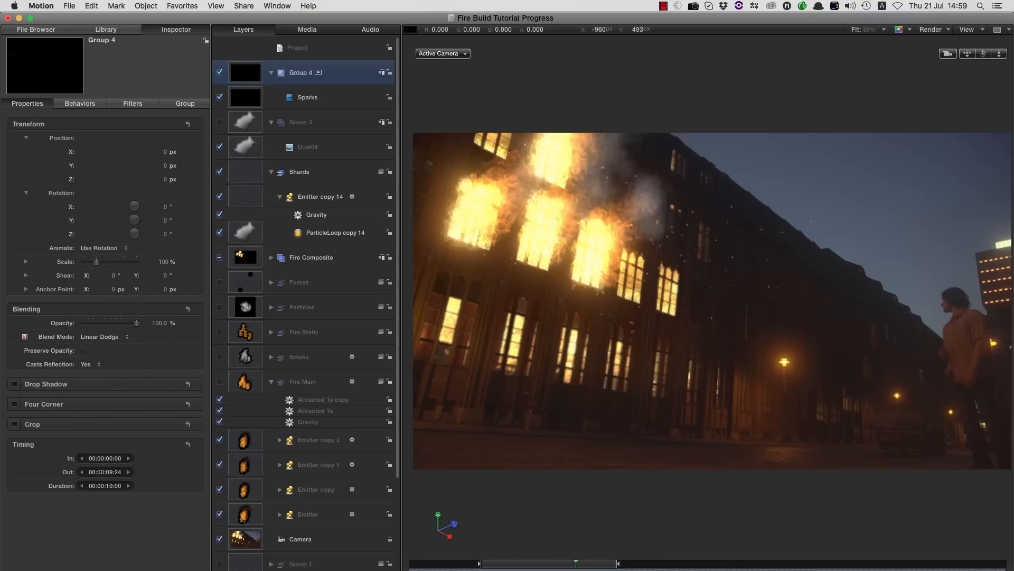
- Preview the composite and keyframe the Sparks layer's opacity at 100% at 00:00:02:24
{"action": "key", "text": "space"}
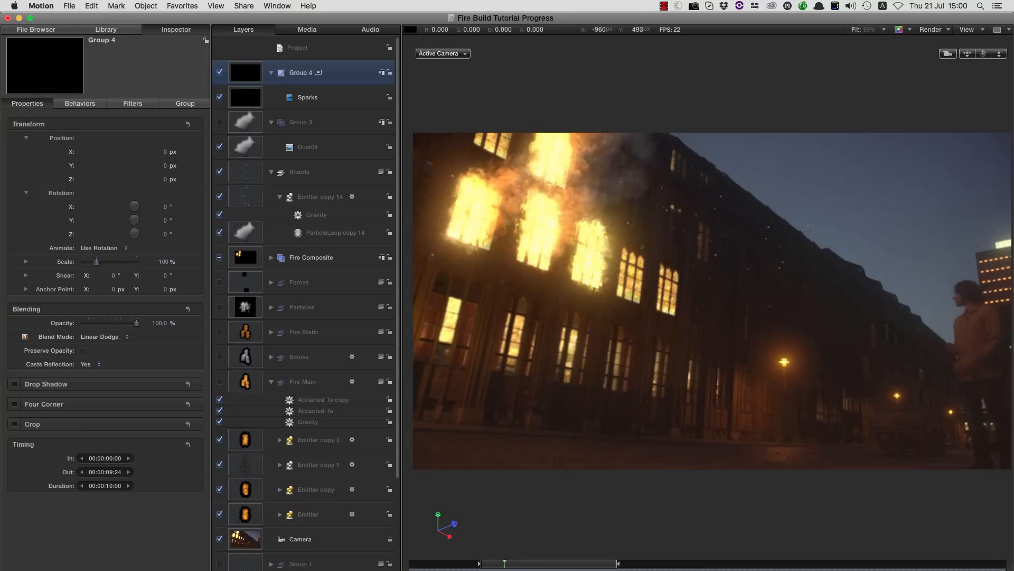
{"action": "key", "text": "space"}
{"action": "left_click_drag", "start_coordinate": [563, 550], "coordinate": [579, 549]}
{"action": "left_click_drag", "start_coordinate": [579, 511], "coordinate": [586, 511]}
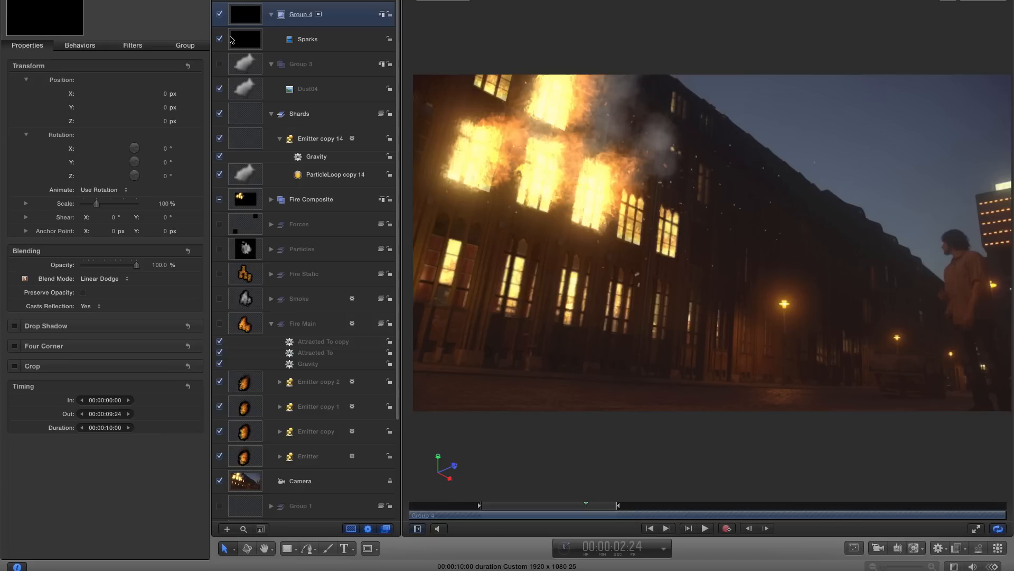
{"action": "left_click", "coordinate": [246, 39]}
{"action": "mouse_move", "coordinate": [188, 268]}
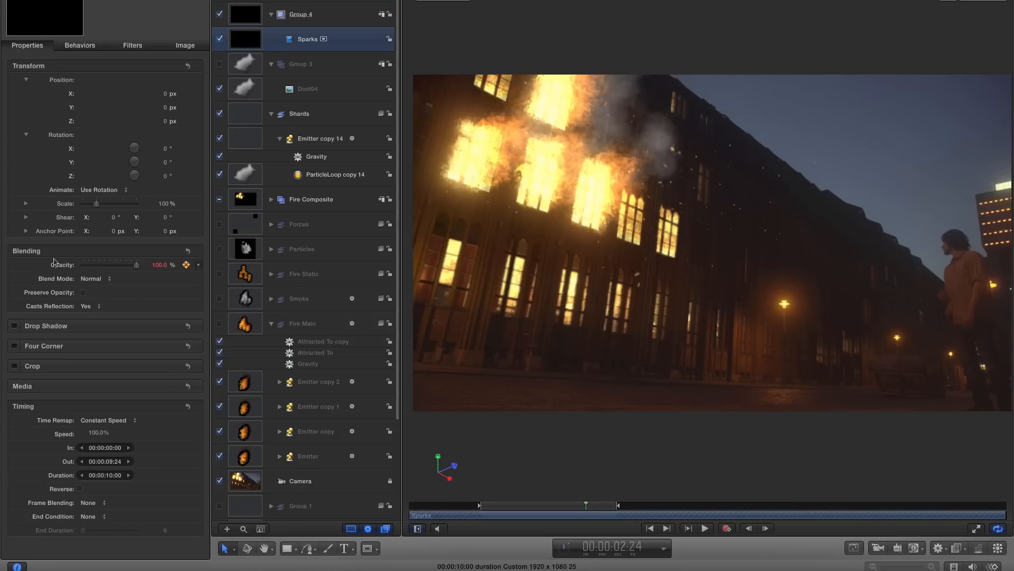
- Keyframe the Sparks layer's opacity to 0% at the project start and at 00:00:01:12
{"action": "left_click", "coordinate": [651, 529]}
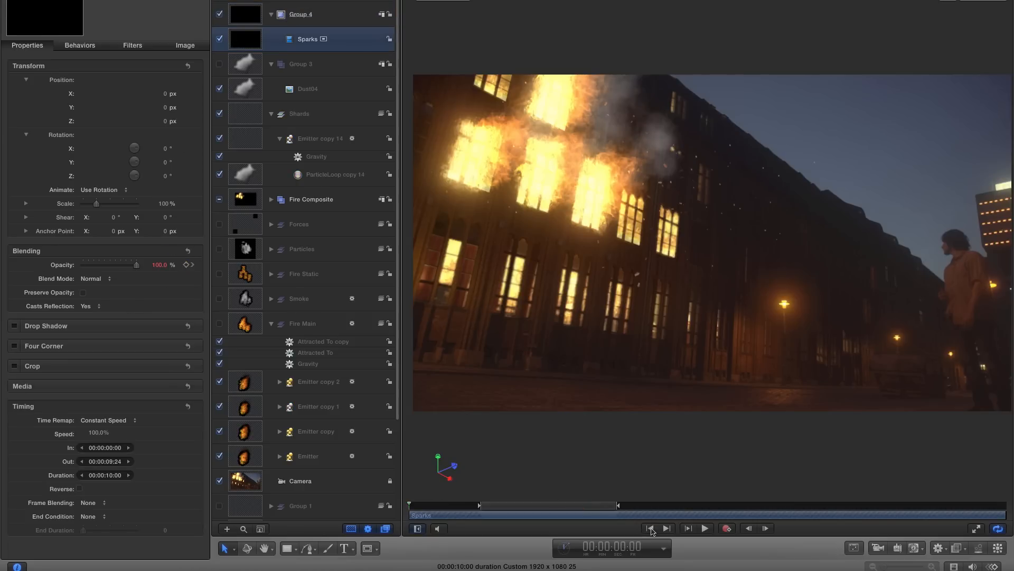
{"action": "left_click_drag", "start_coordinate": [158, 267], "coordinate": [111, 267]}
{"action": "left_click", "coordinate": [704, 529]}
{"action": "left_click", "coordinate": [704, 528]}
{"action": "left_click_drag", "start_coordinate": [472, 508], "coordinate": [496, 508]}
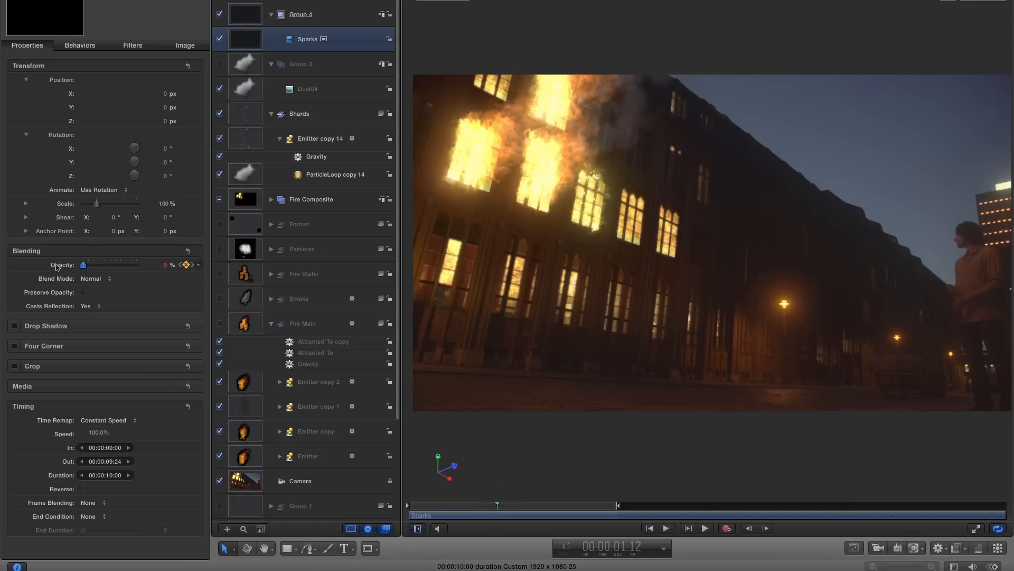
- Play the composite from the start to check how the sparks fade in over the burning building
{"action": "left_click", "coordinate": [651, 528]}
{"action": "left_click", "coordinate": [704, 528]}
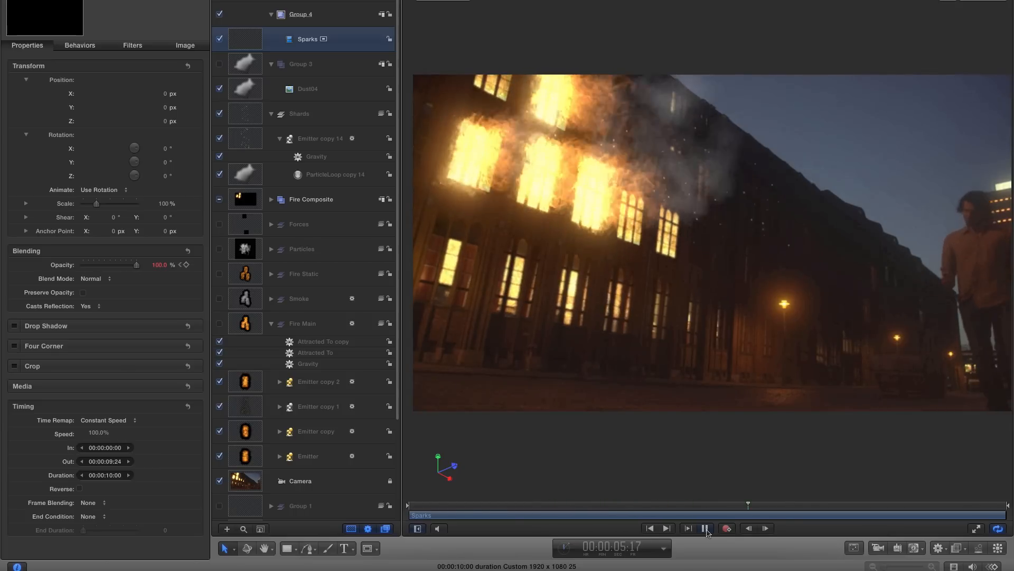
{"action": "left_click", "coordinate": [706, 529]}
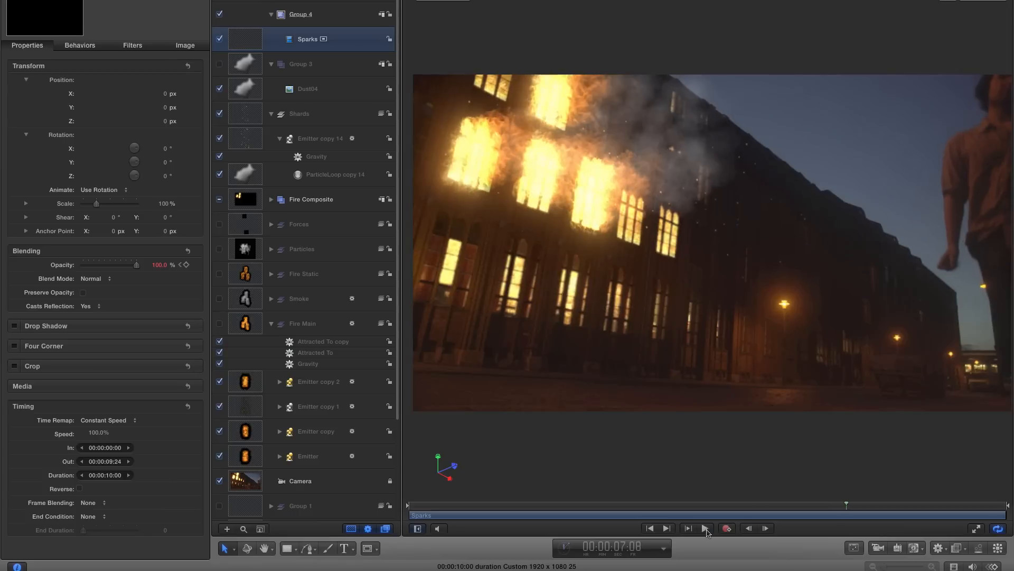